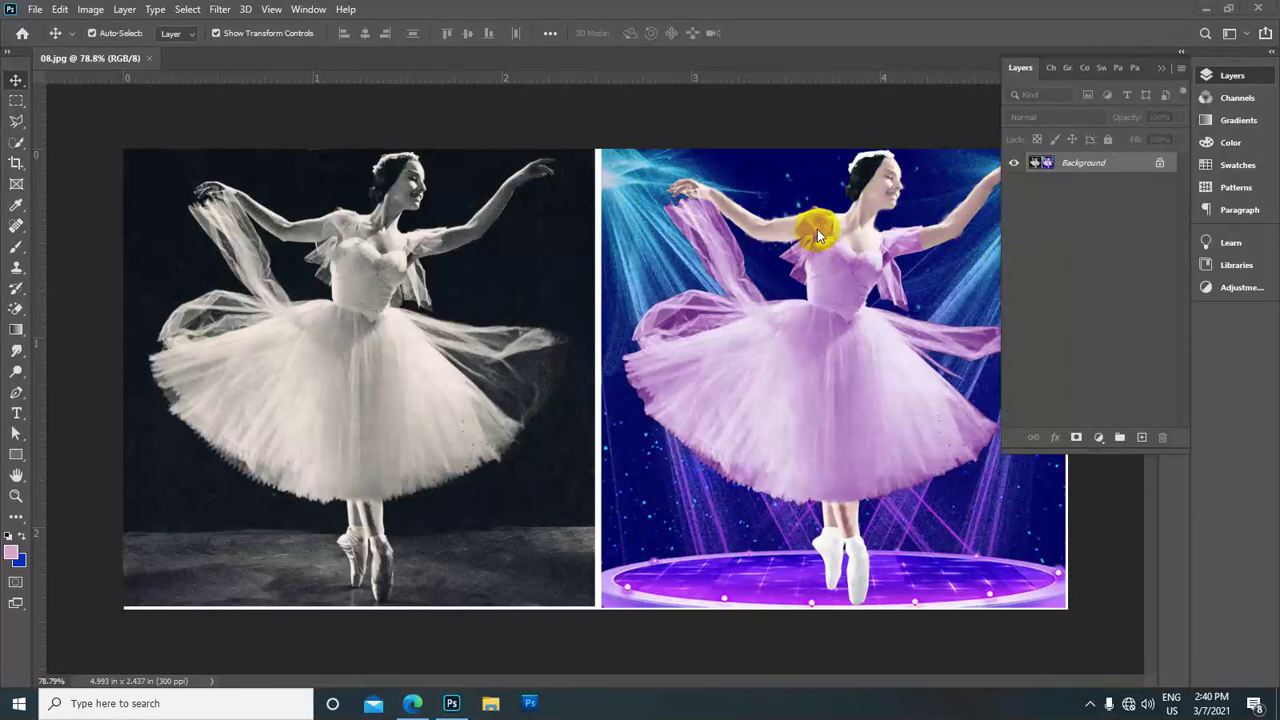
Zoom in and out on the purple-ballerina example 08.jpg, then bring up the File menu
{"action": "scroll", "coordinate": [815, 245], "scroll_direction": "down", "scroll_amount": 1}
{"action": "scroll", "coordinate": [814, 264], "scroll_direction": "up", "scroll_amount": 1}
{"action": "scroll", "coordinate": [813, 256], "scroll_direction": "down", "scroll_amount": 1}
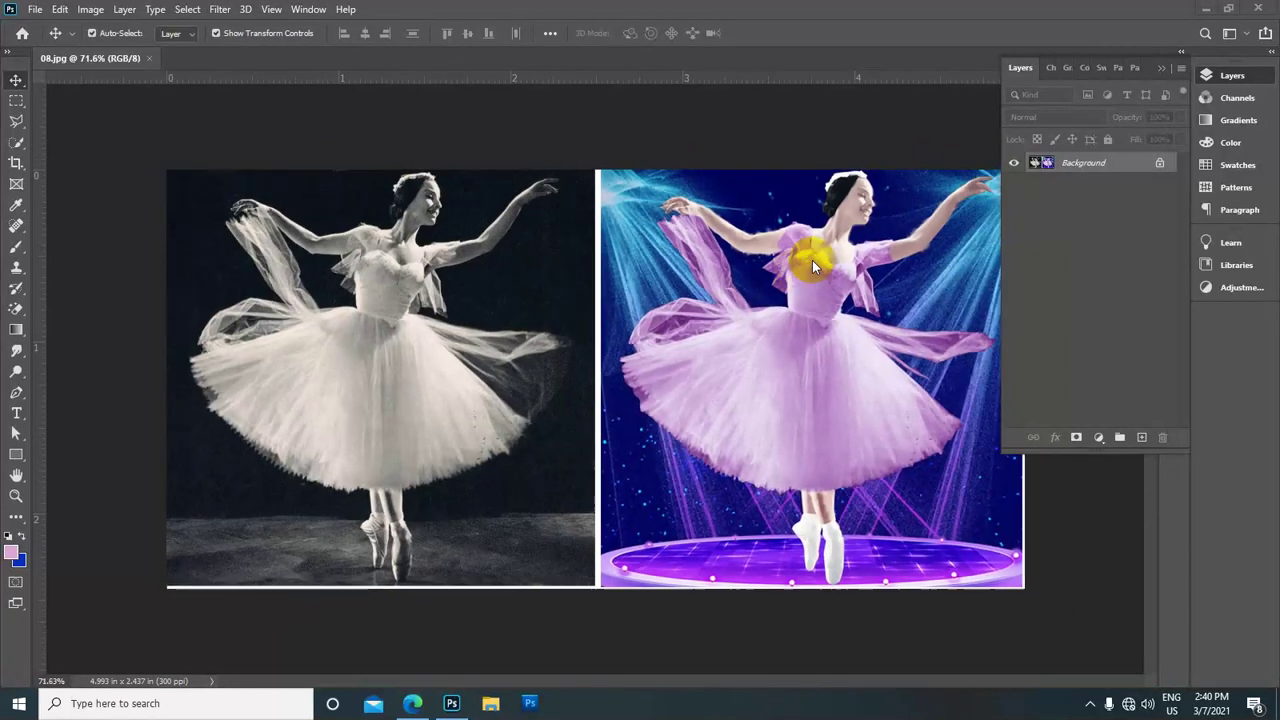
{"action": "scroll", "coordinate": [593, 389], "scroll_direction": "up", "scroll_amount": 1}
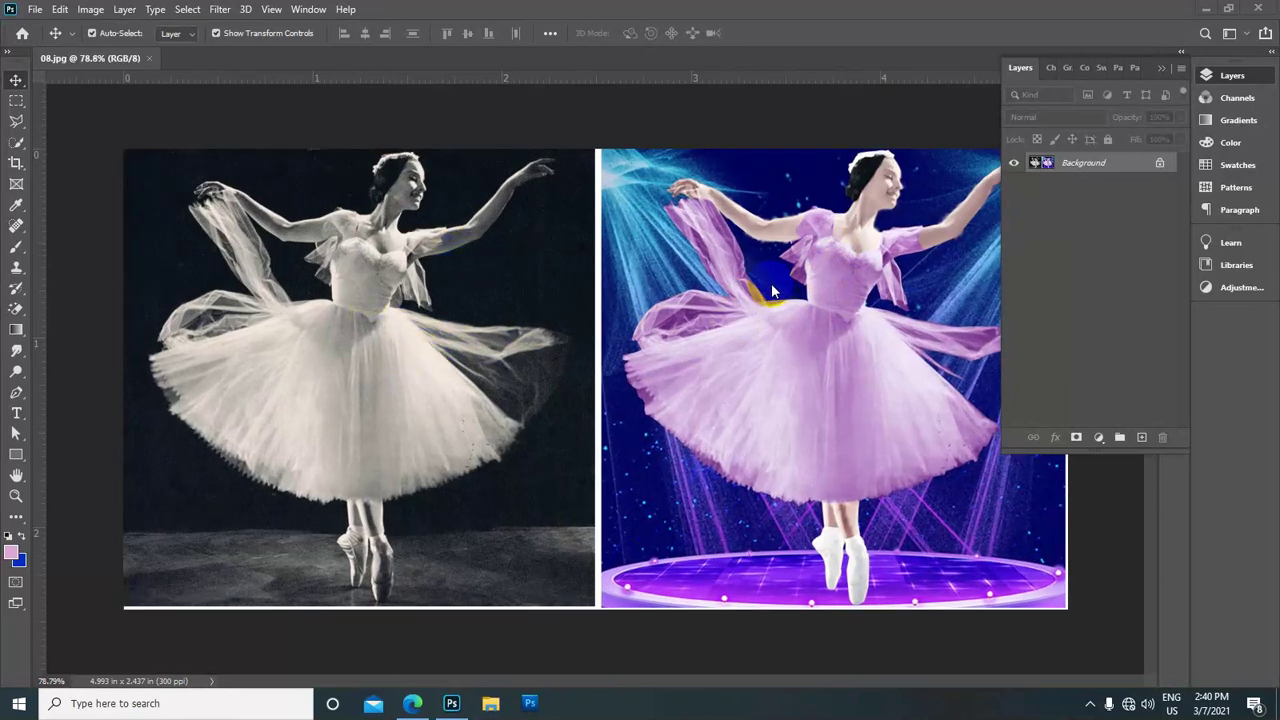
{"action": "scroll", "coordinate": [771, 283], "scroll_direction": "up", "scroll_amount": 1}
{"action": "scroll", "coordinate": [810, 294], "scroll_direction": "down", "scroll_amount": 2}
{"action": "scroll", "coordinate": [810, 300], "scroll_direction": "up", "scroll_amount": 1}
{"action": "scroll", "coordinate": [810, 300], "scroll_direction": "up", "scroll_amount": 1}
{"action": "scroll", "coordinate": [812, 303], "scroll_direction": "down", "scroll_amount": 1}
{"action": "scroll", "coordinate": [811, 298], "scroll_direction": "down", "scroll_amount": 1}
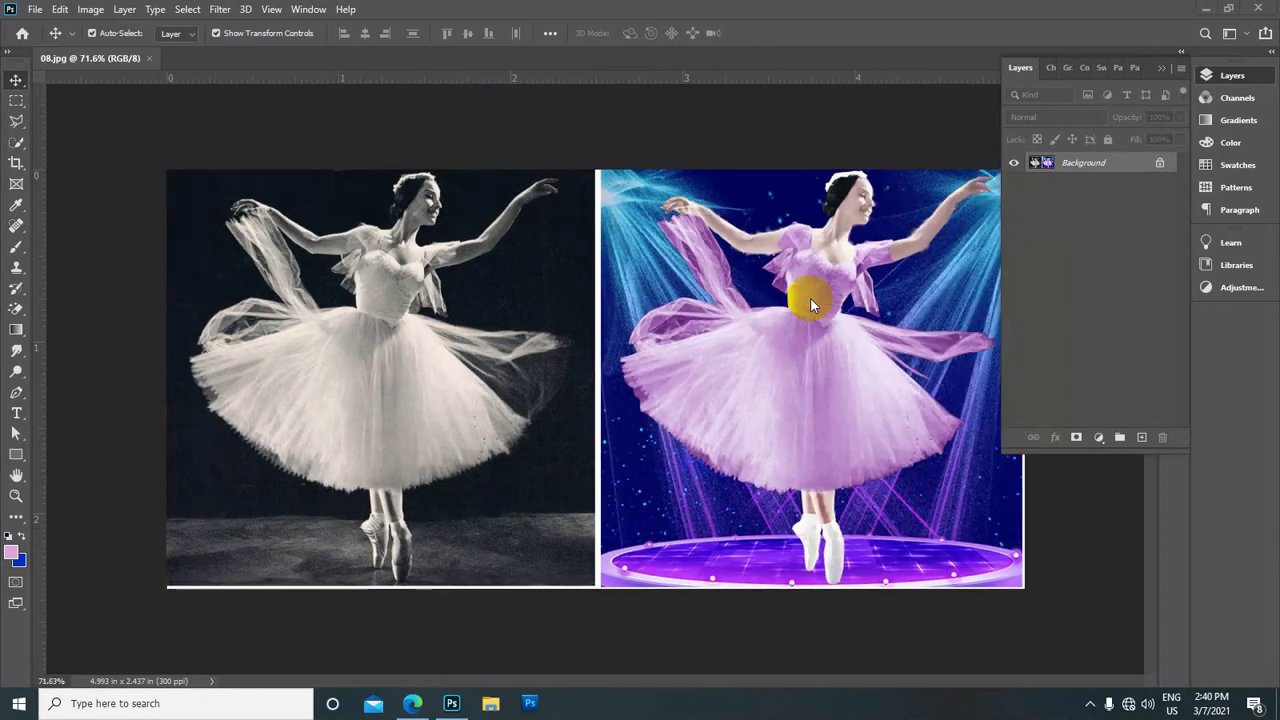
{"action": "left_click", "coordinate": [38, 9]}
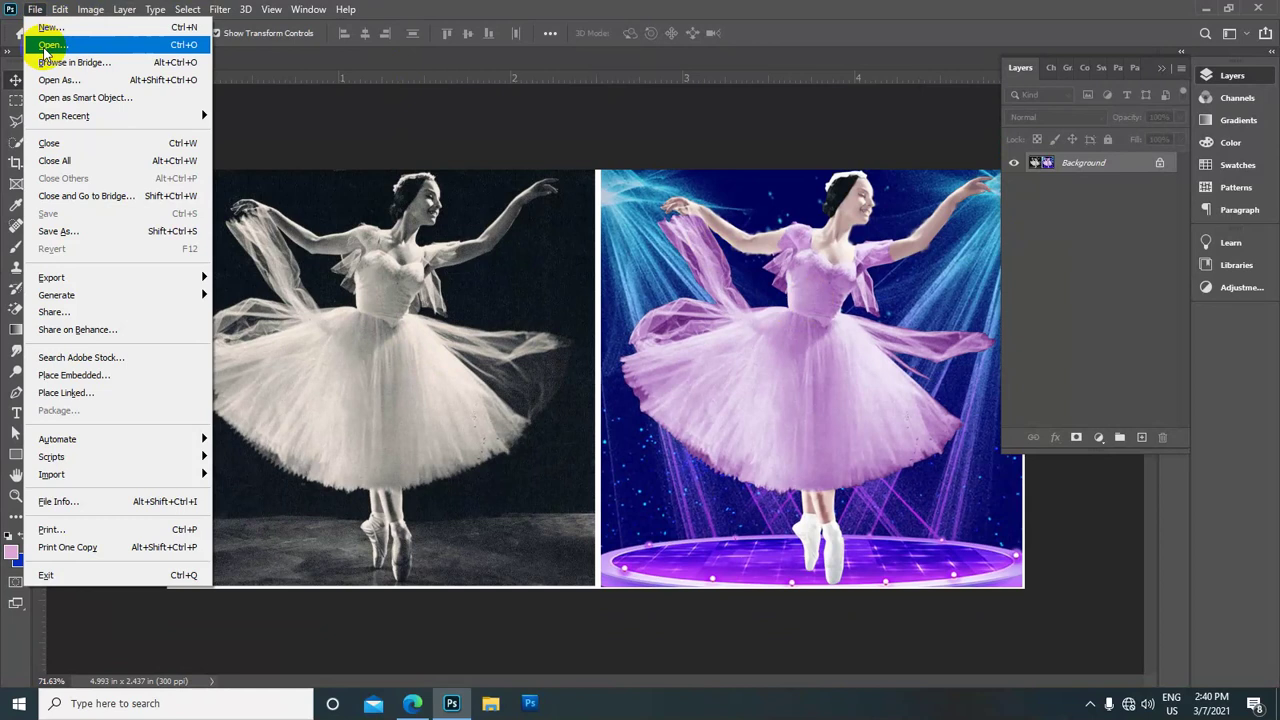
Start opening an image and browse to the photo folder on the Desktop
{"action": "left_click", "coordinate": [46, 47]}
{"action": "scroll", "coordinate": [210, 175], "scroll_direction": "down", "scroll_amount": 1}
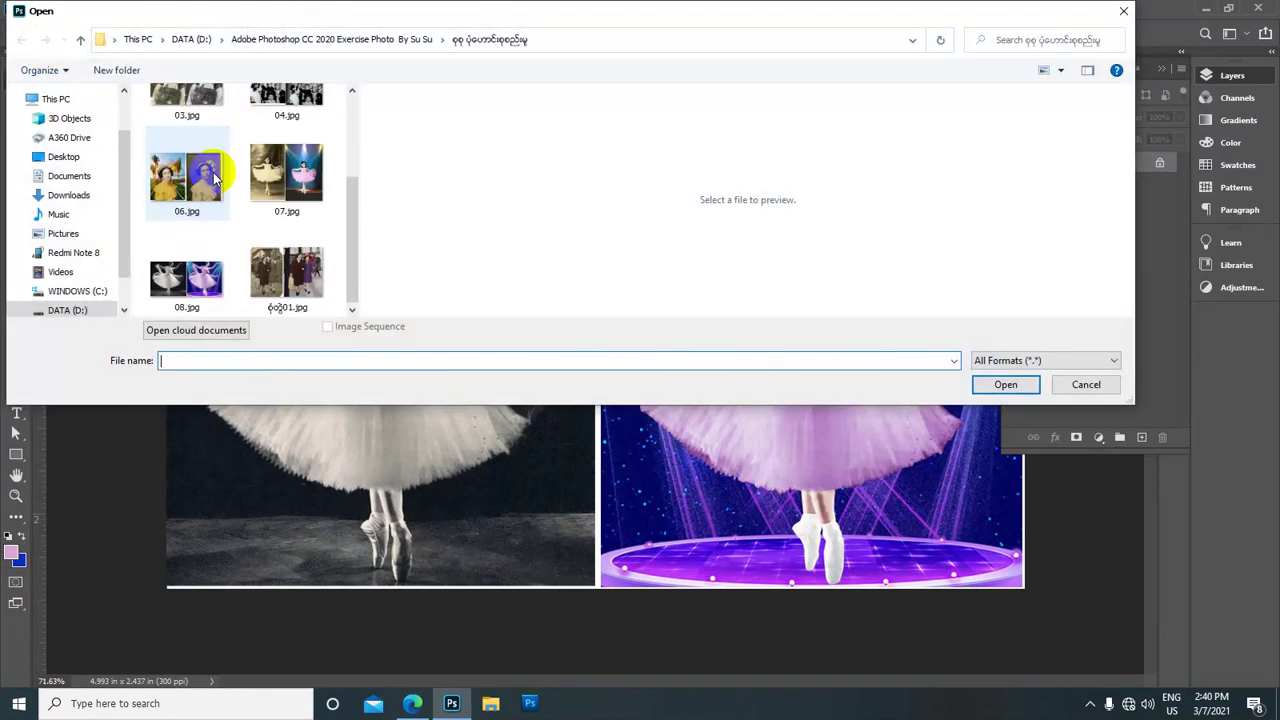
{"action": "scroll", "coordinate": [213, 172], "scroll_direction": "up", "scroll_amount": 1}
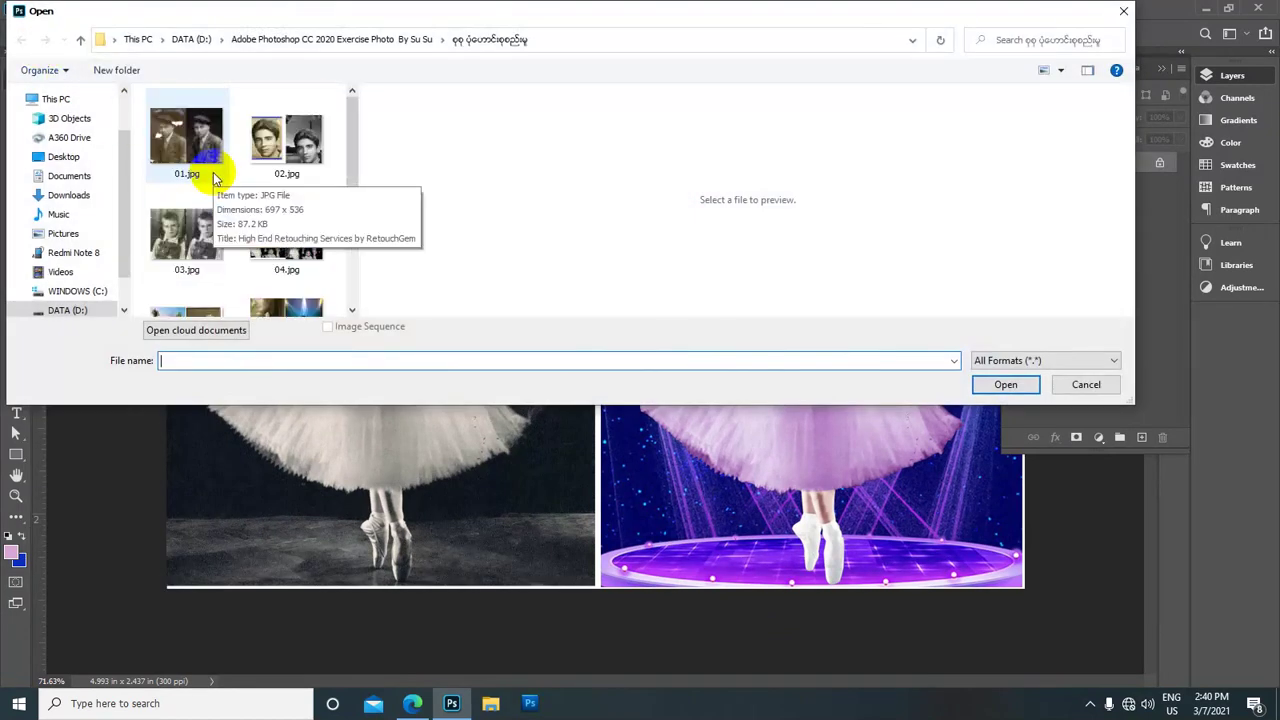
{"action": "left_click", "coordinate": [60, 157]}
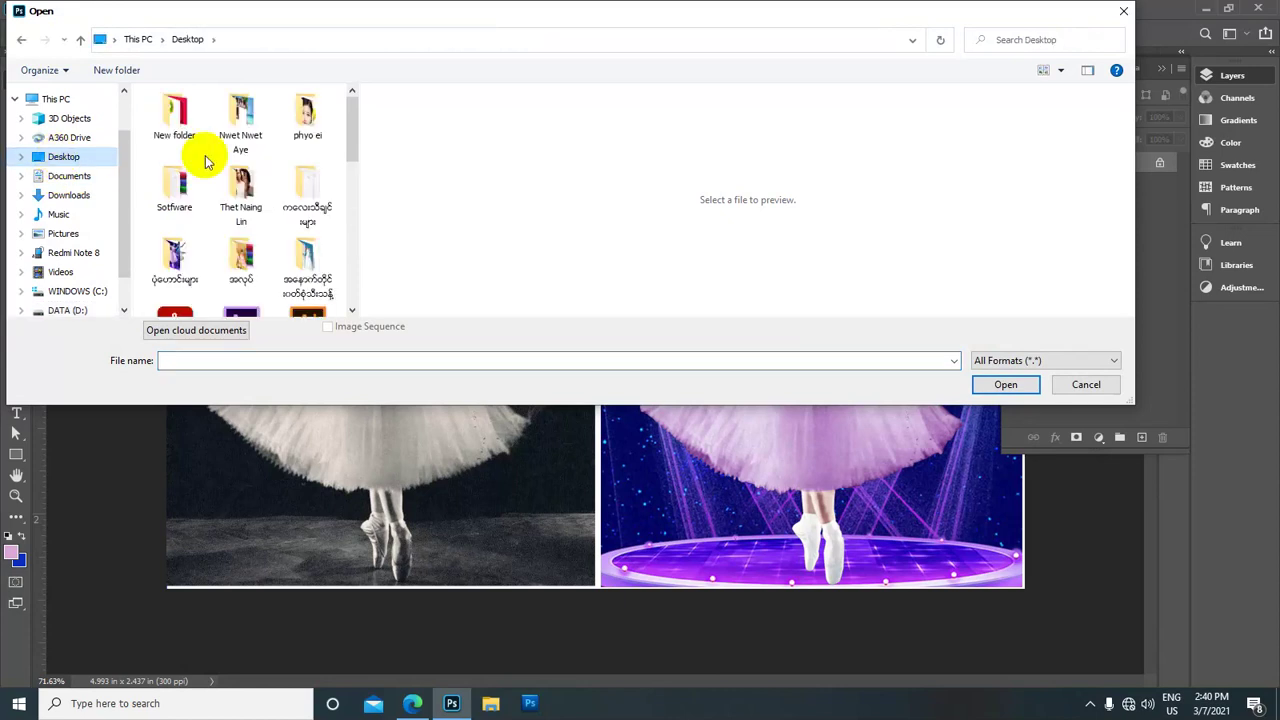
{"action": "scroll", "coordinate": [220, 180], "scroll_direction": "down", "scroll_amount": 1}
{"action": "double_click", "coordinate": [197, 120]}
Find and open the ballerina photo 037.jpg
{"action": "scroll", "coordinate": [243, 143], "scroll_direction": "down", "scroll_amount": 2}
{"action": "scroll", "coordinate": [252, 149], "scroll_direction": "down", "scroll_amount": 2}
{"action": "scroll", "coordinate": [252, 149], "scroll_direction": "down", "scroll_amount": 2}
{"action": "scroll", "coordinate": [255, 157], "scroll_direction": "down", "scroll_amount": 2}
{"action": "scroll", "coordinate": [255, 157], "scroll_direction": "down", "scroll_amount": 2}
{"action": "scroll", "coordinate": [255, 157], "scroll_direction": "down", "scroll_amount": 2}
{"action": "scroll", "coordinate": [255, 157], "scroll_direction": "down", "scroll_amount": 2}
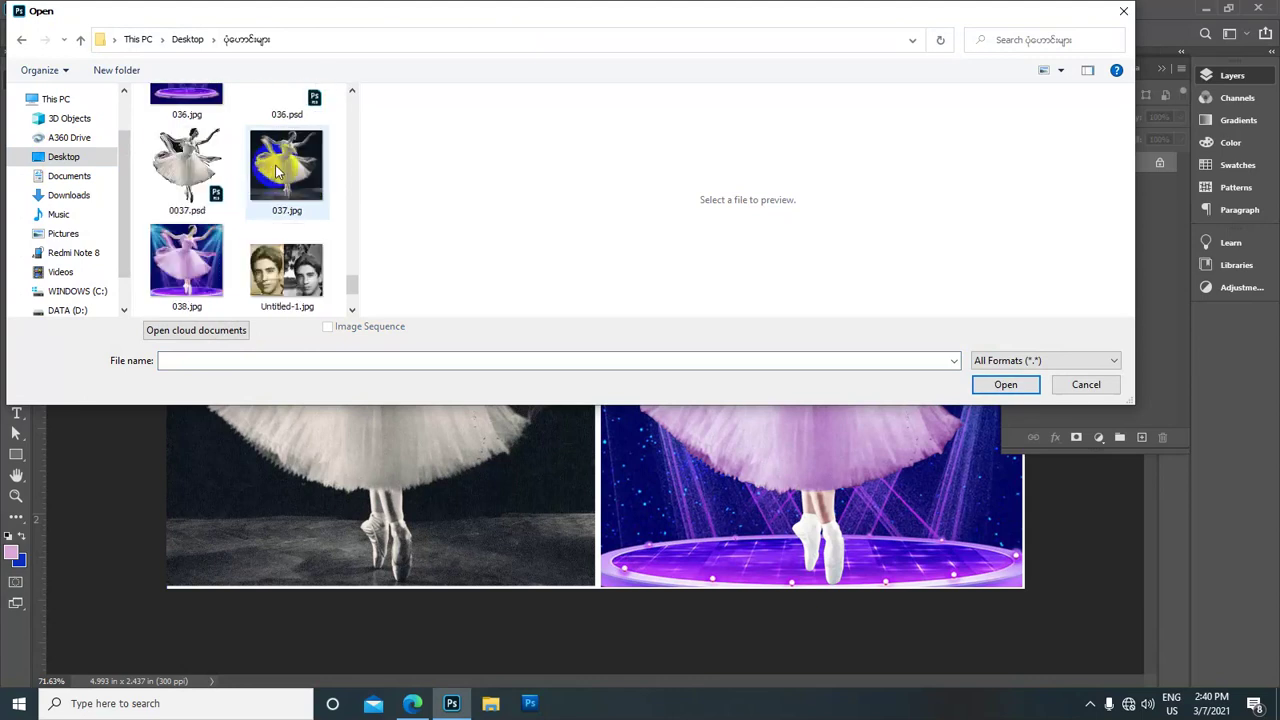
{"action": "left_click", "coordinate": [290, 172]}
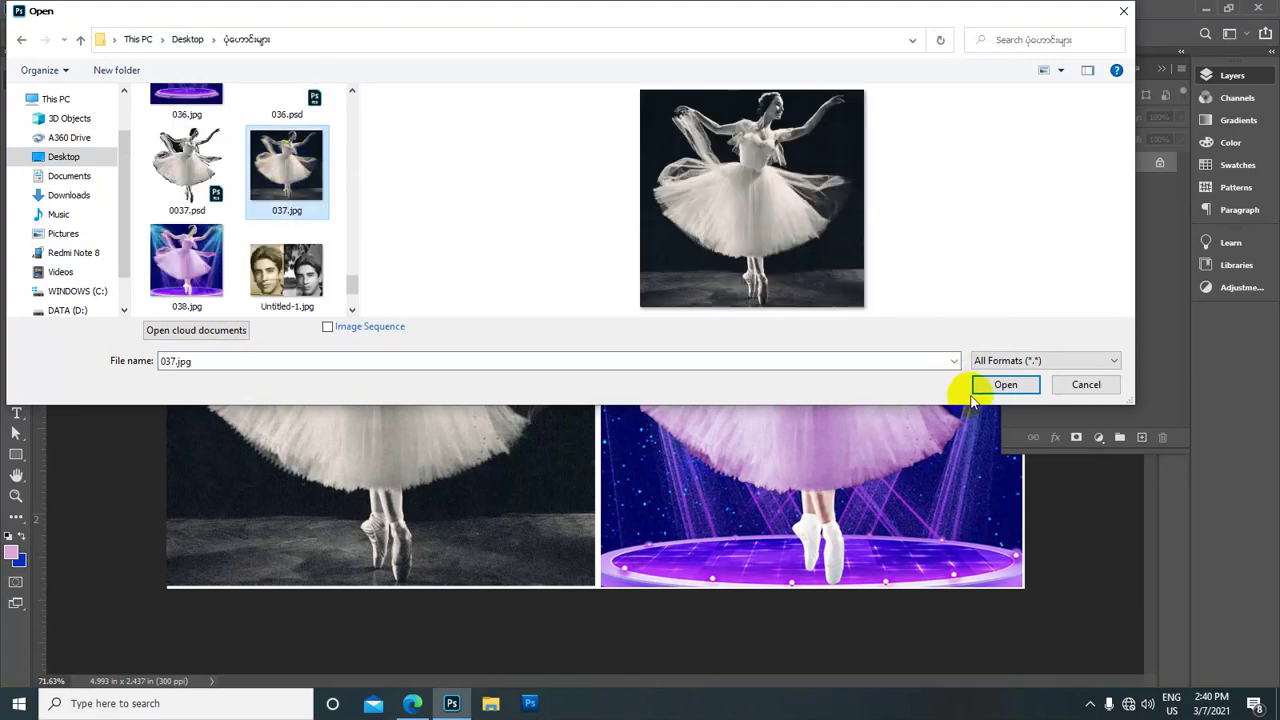
{"action": "left_click", "coordinate": [1008, 385]}
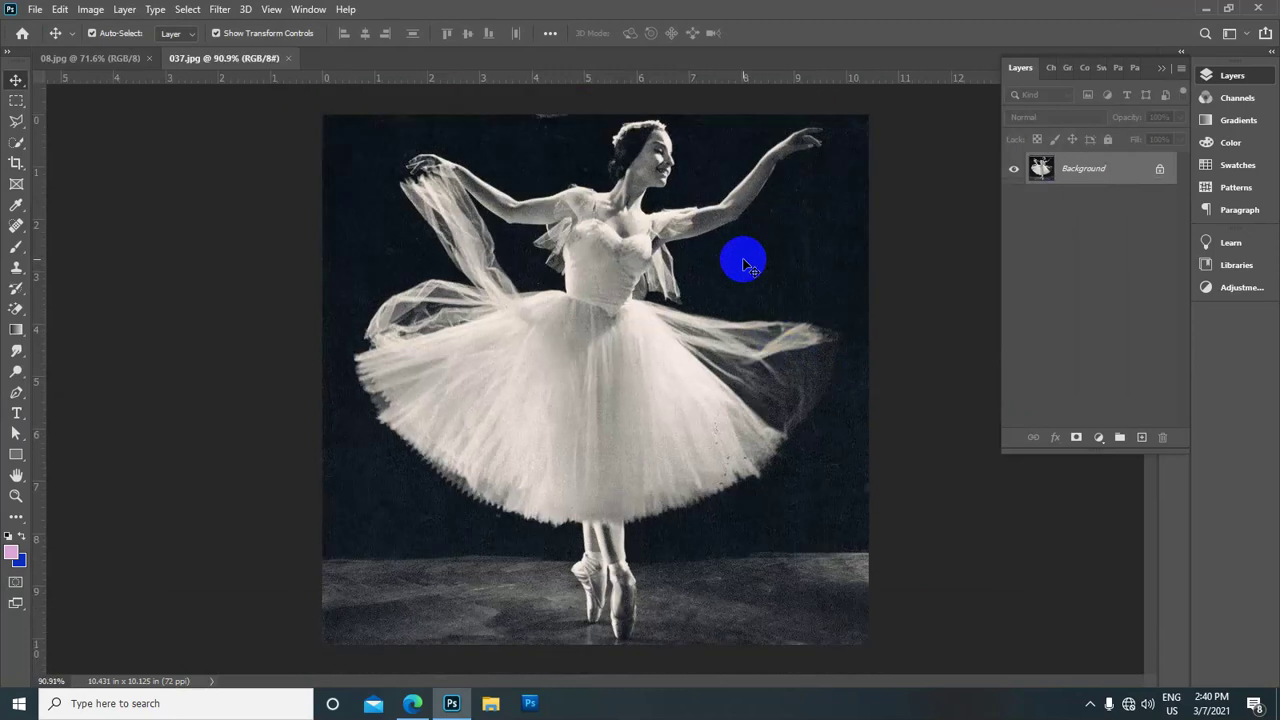
Crop 037.jpg to a 10 in × 10 in square at 300 px/in with the Crop tool
{"action": "key", "text": "ctrl+plus"}
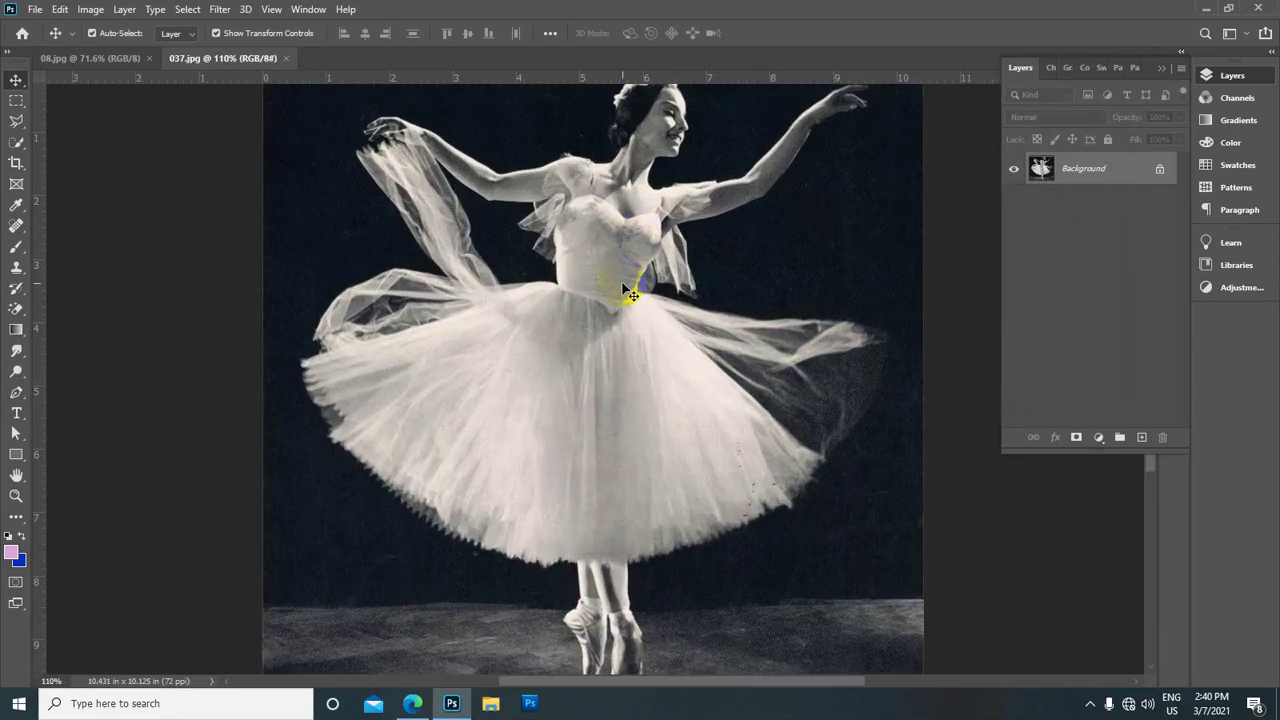
{"action": "key", "text": "ctrl+0"}
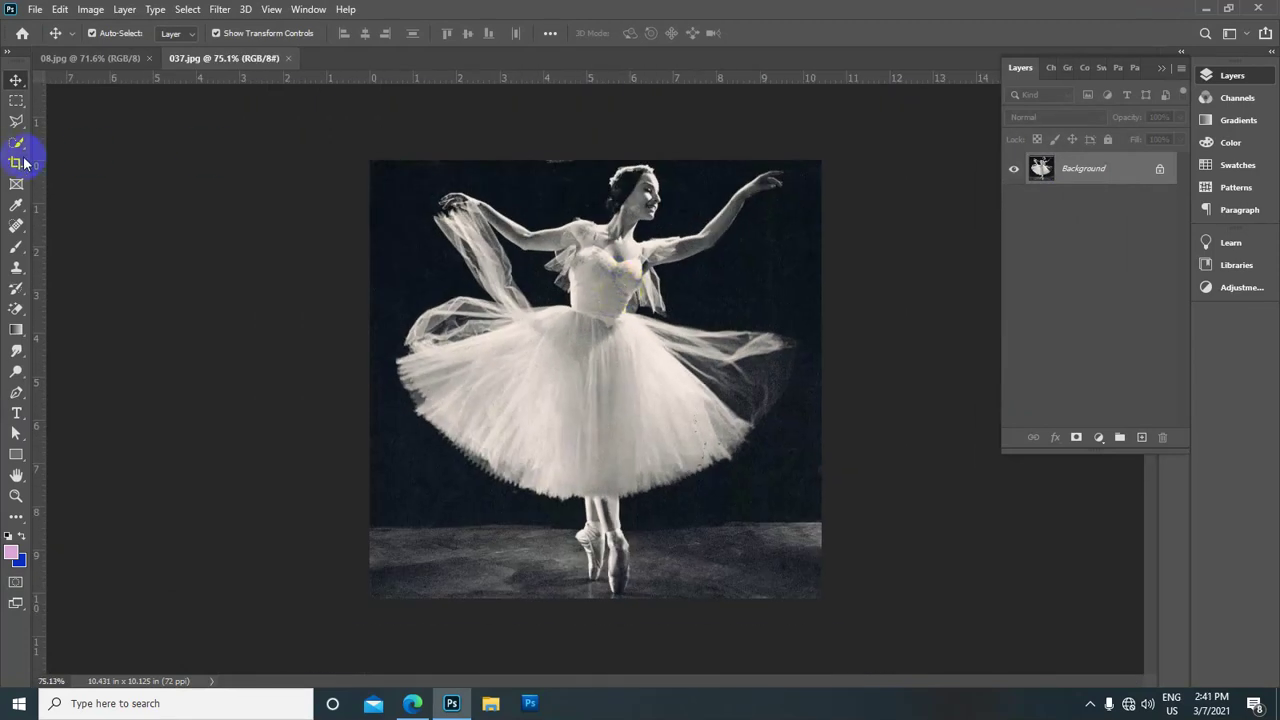
{"action": "left_click", "coordinate": [16, 162]}
{"action": "left_click", "coordinate": [69, 166]}
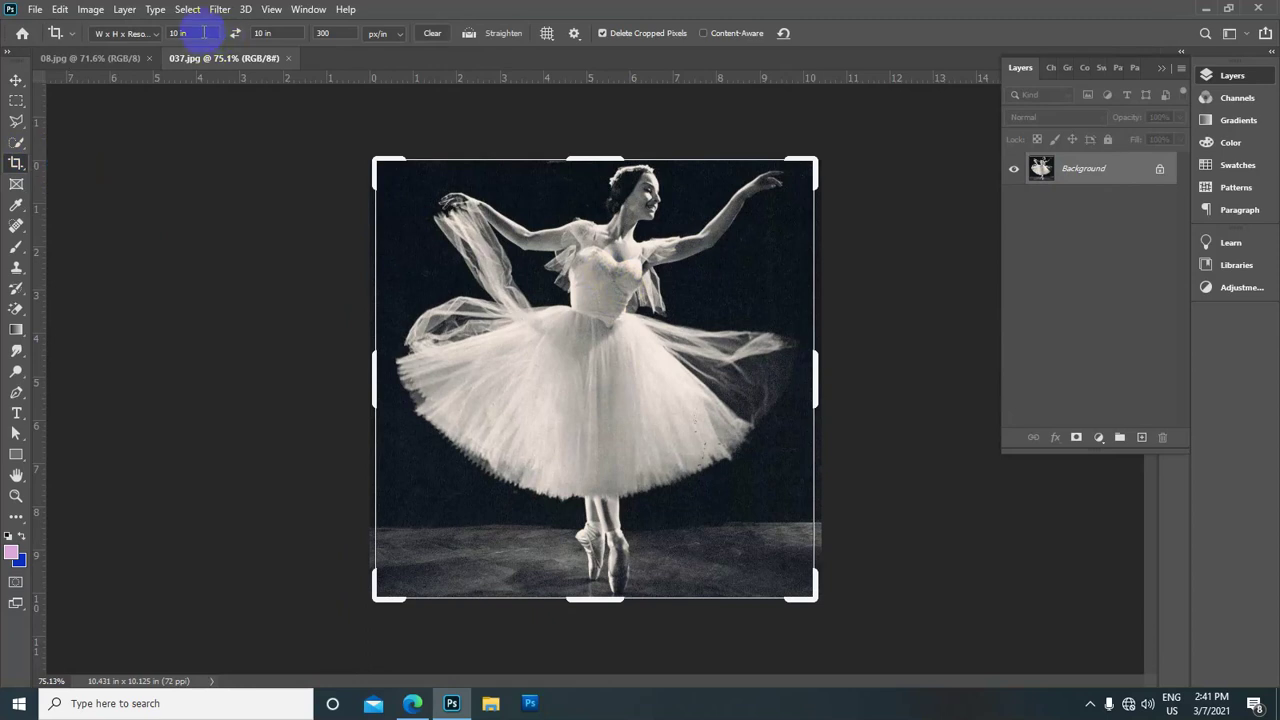
{"action": "left_click", "coordinate": [322, 33]}
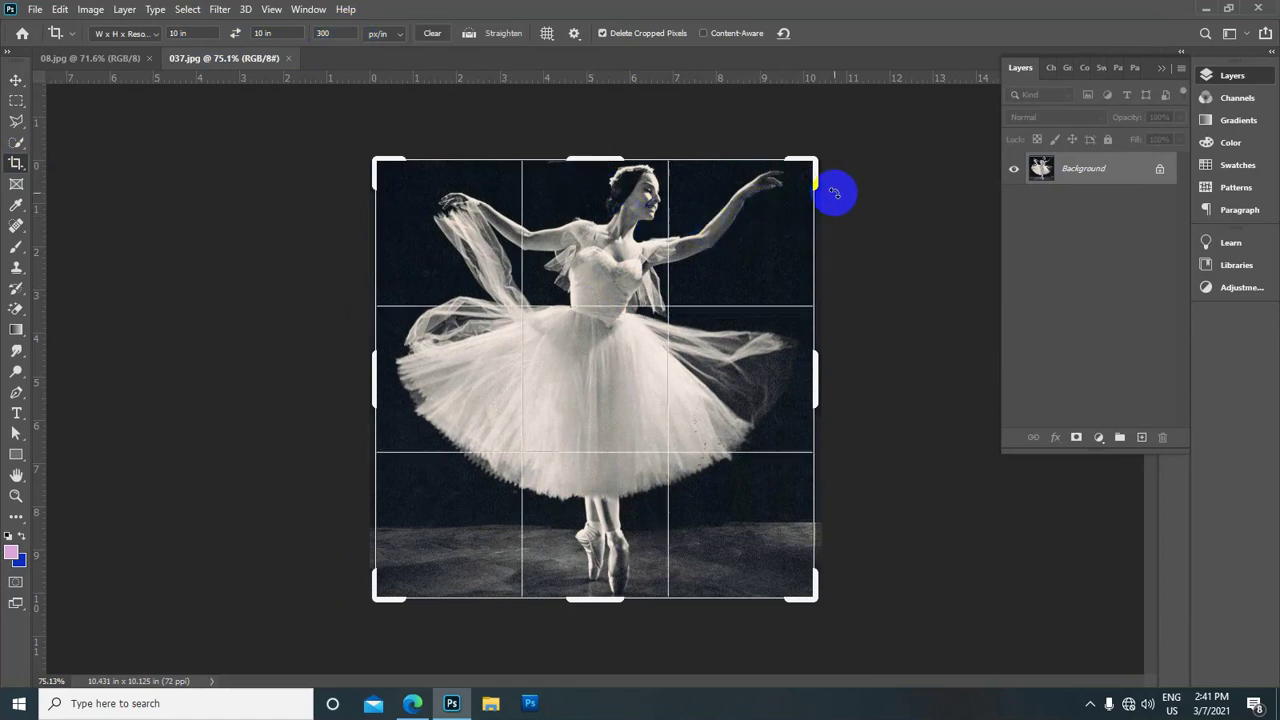
{"action": "key", "text": "Return"}
{"action": "scroll", "coordinate": [752, 260], "scroll_direction": "down", "scroll_amount": 5}
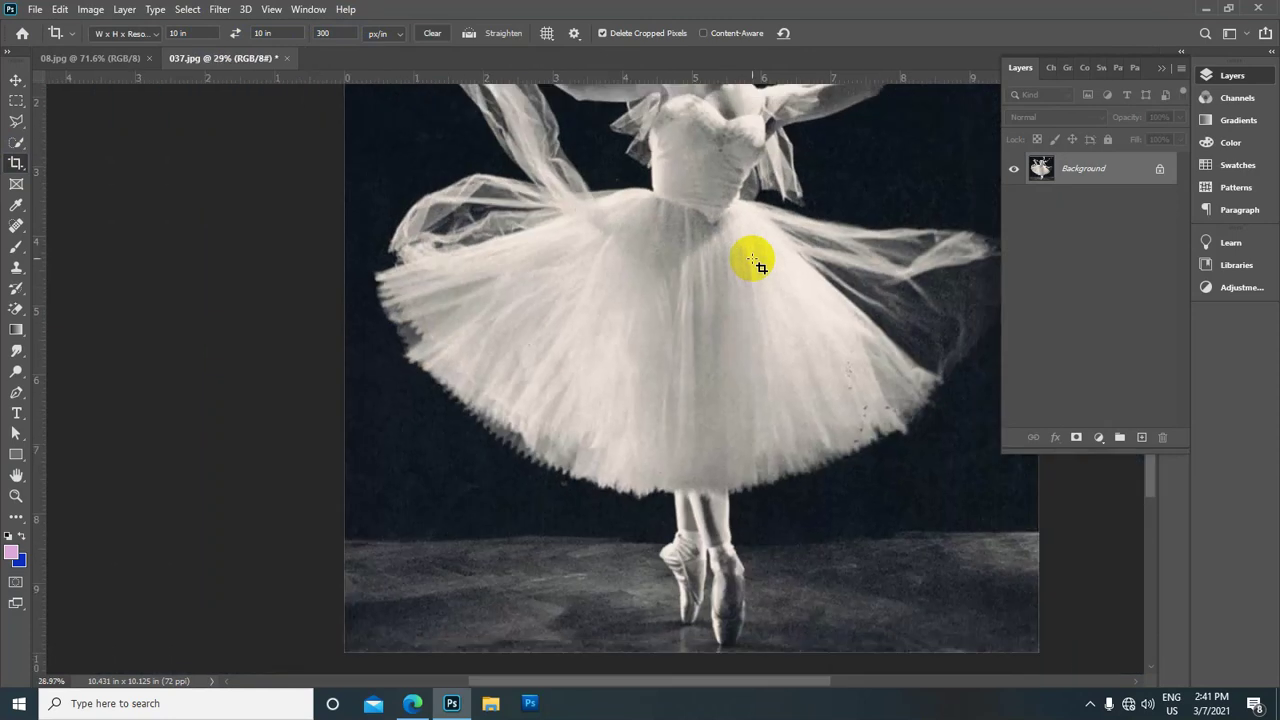
{"action": "scroll", "coordinate": [645, 285], "scroll_direction": "up", "scroll_amount": 2}
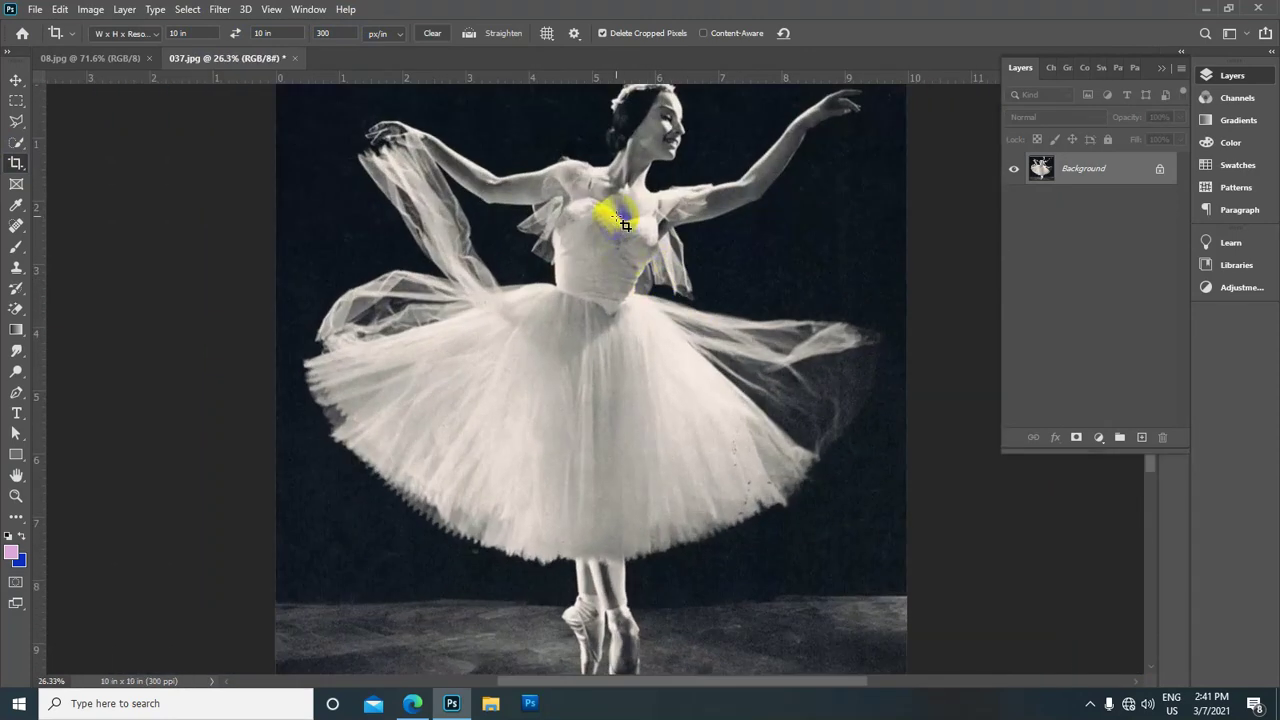
{"action": "scroll", "coordinate": [608, 205], "scroll_direction": "down", "scroll_amount": 2}
{"action": "scroll", "coordinate": [608, 205], "scroll_direction": "up", "scroll_amount": 1}
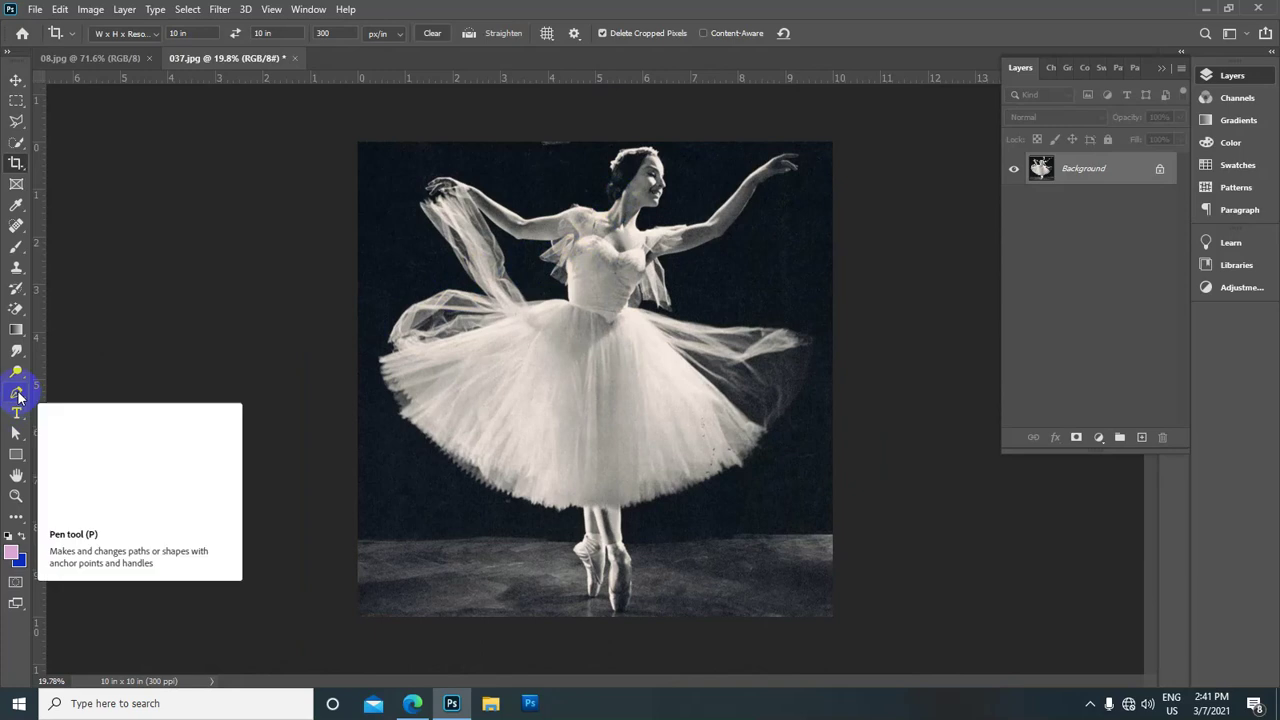
Switch to the Pen Tool in Path mode and zoom in on the dancer's feet
{"action": "left_click", "coordinate": [18, 395]}
{"action": "left_click", "coordinate": [60, 390]}
{"action": "scroll", "coordinate": [585, 360], "scroll_direction": "up", "scroll_amount": 1}
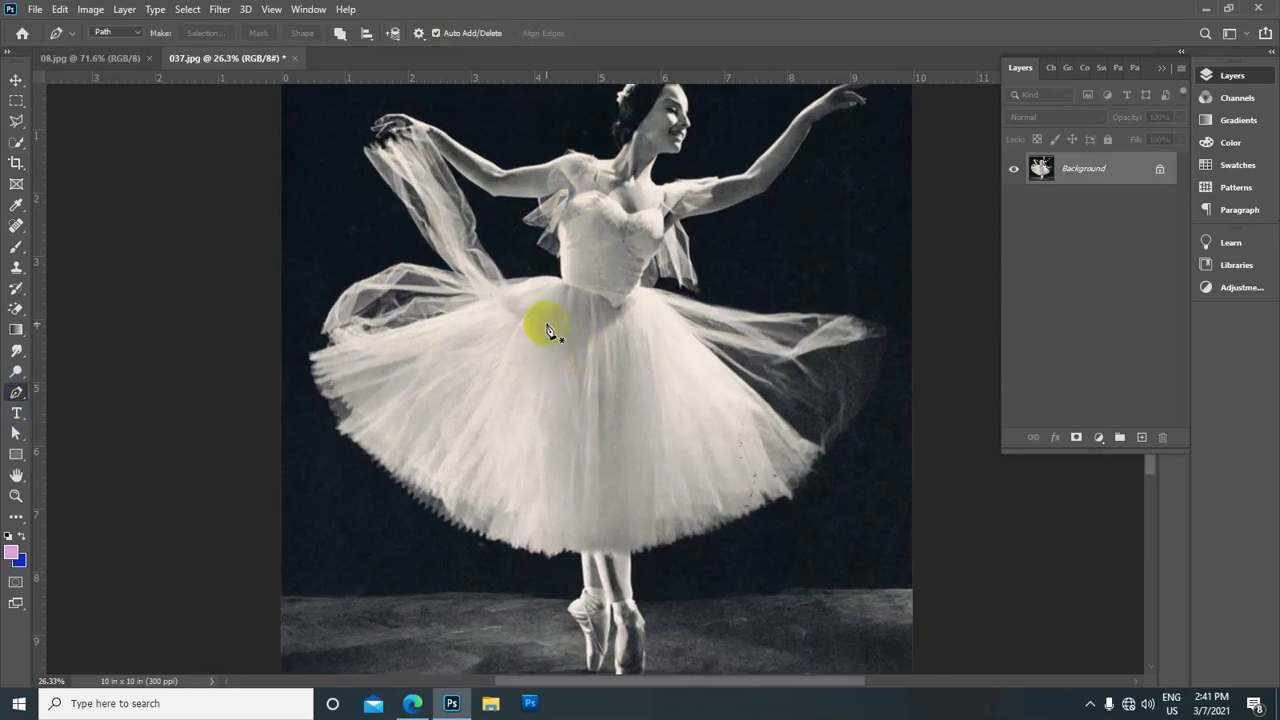
{"action": "scroll", "coordinate": [591, 306], "scroll_direction": "down", "scroll_amount": 1}
{"action": "scroll", "coordinate": [586, 366], "scroll_direction": "down", "scroll_amount": 2}
{"action": "scroll", "coordinate": [671, 420], "scroll_direction": "up", "scroll_amount": 1}
{"action": "scroll", "coordinate": [671, 420], "scroll_direction": "up", "scroll_amount": 1}
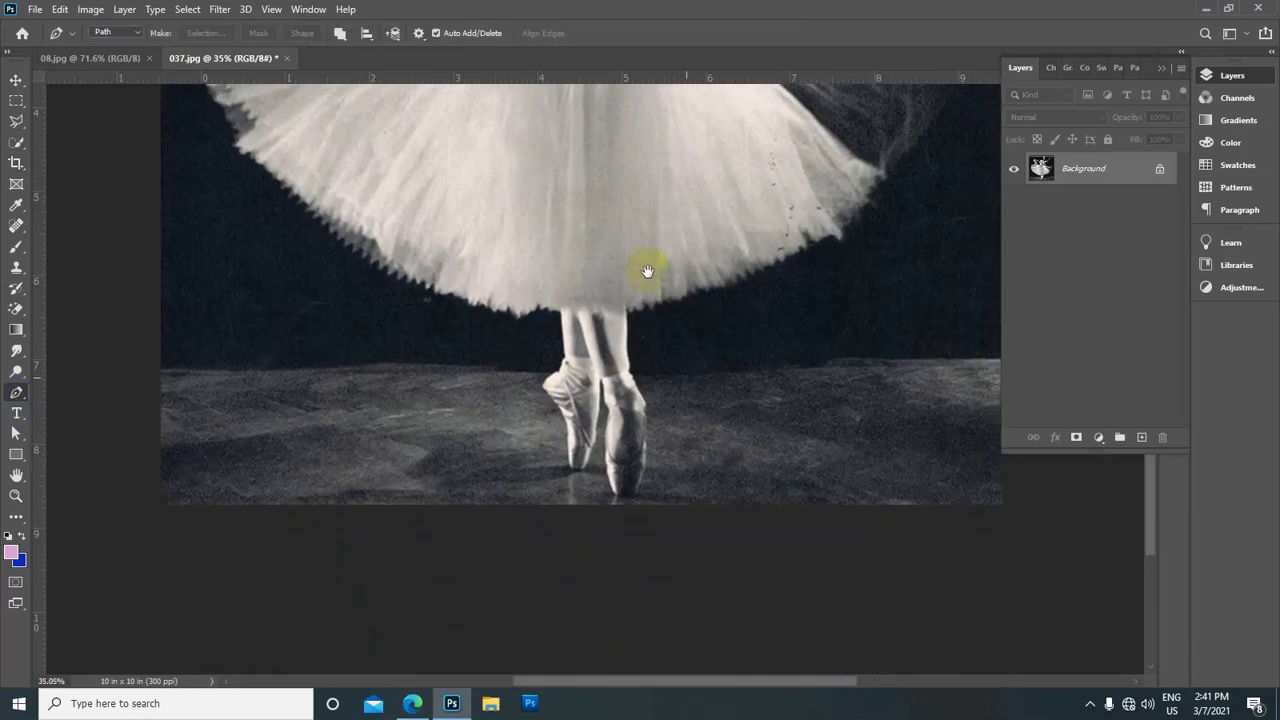
{"action": "scroll", "coordinate": [651, 271], "scroll_direction": "up", "scroll_amount": 1}
{"action": "scroll", "coordinate": [571, 371], "scroll_direction": "up", "scroll_amount": 1}
{"action": "scroll", "coordinate": [551, 443], "scroll_direction": "up", "scroll_amount": 1}
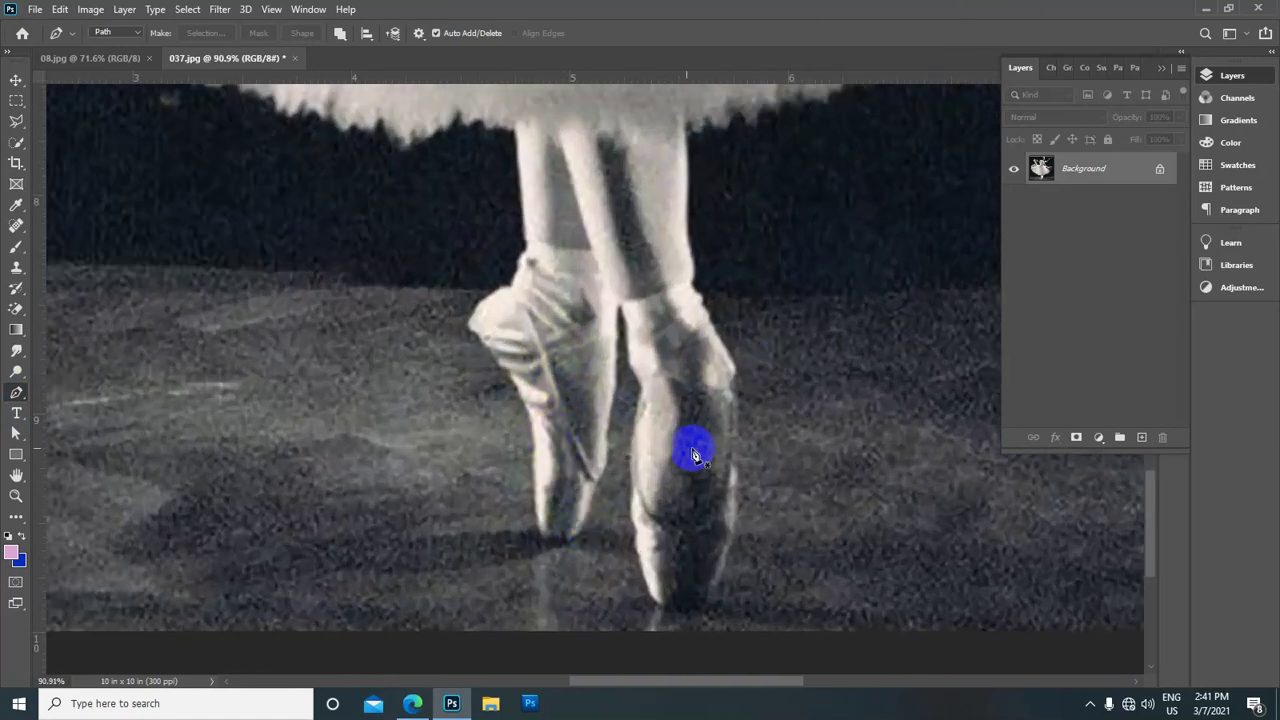
Trace the left pointe shoe with curved anchors and Alt-click corners
{"action": "left_click", "coordinate": [585, 519]}
{"action": "left_click_drag", "start_coordinate": [537, 505], "coordinate": [527, 435]}
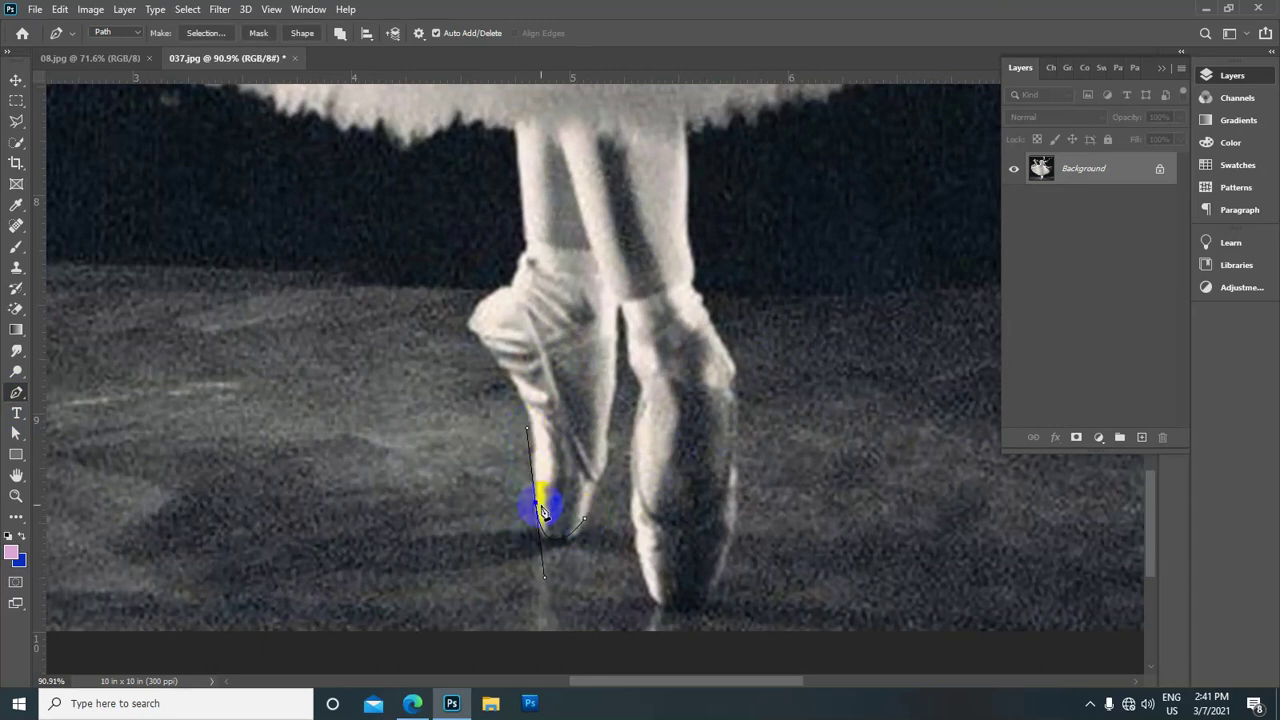
{"action": "left_click", "coordinate": [537, 505]}
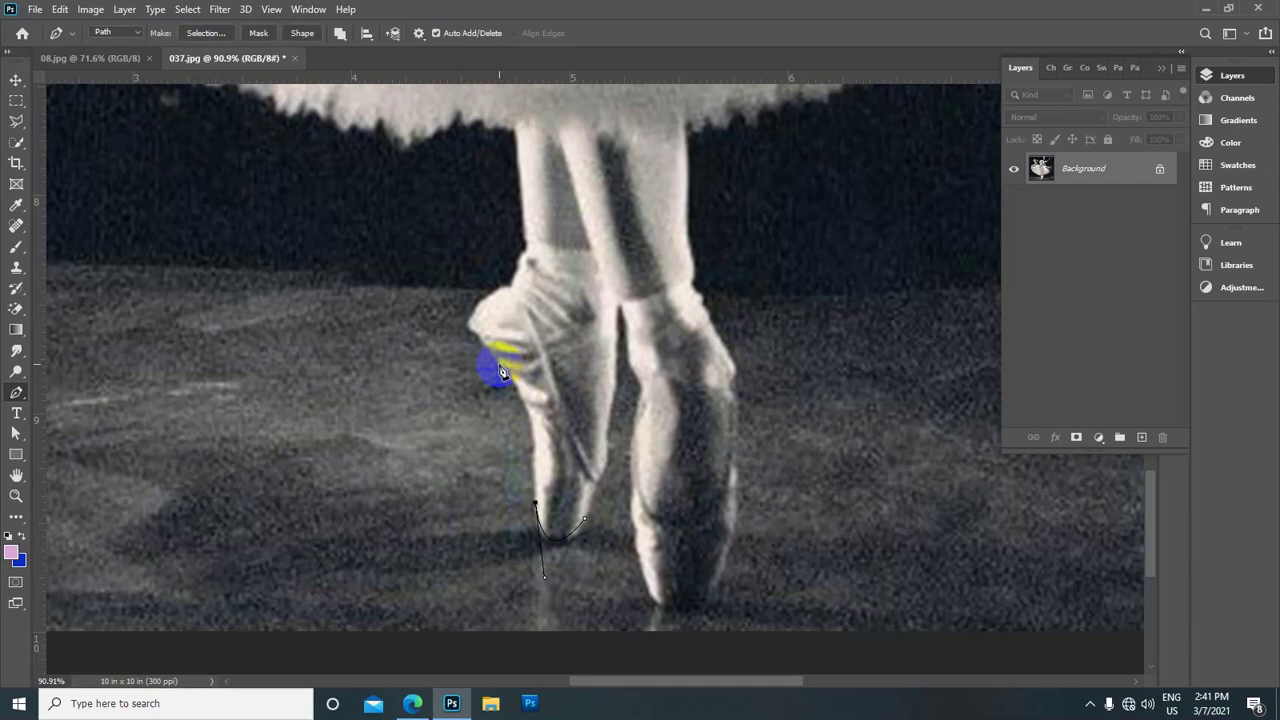
{"action": "left_click_drag", "start_coordinate": [499, 363], "coordinate": [451, 320]}
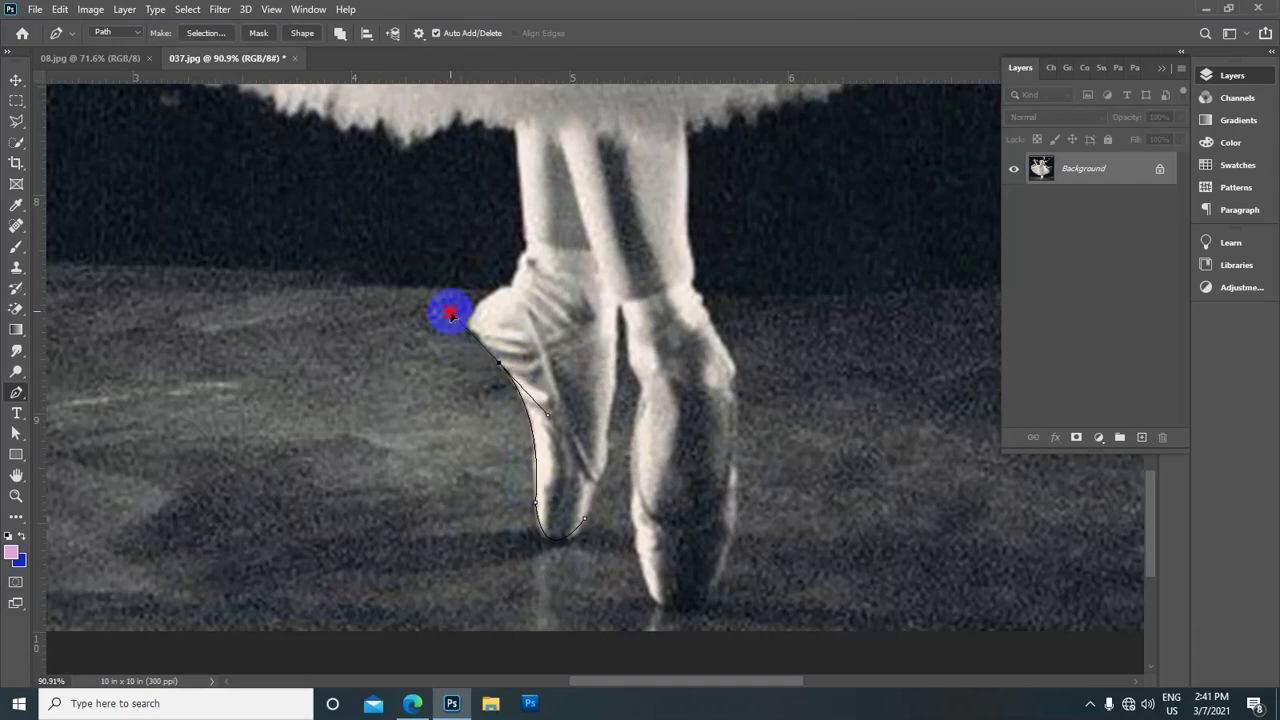
{"action": "left_click", "coordinate": [498, 363]}
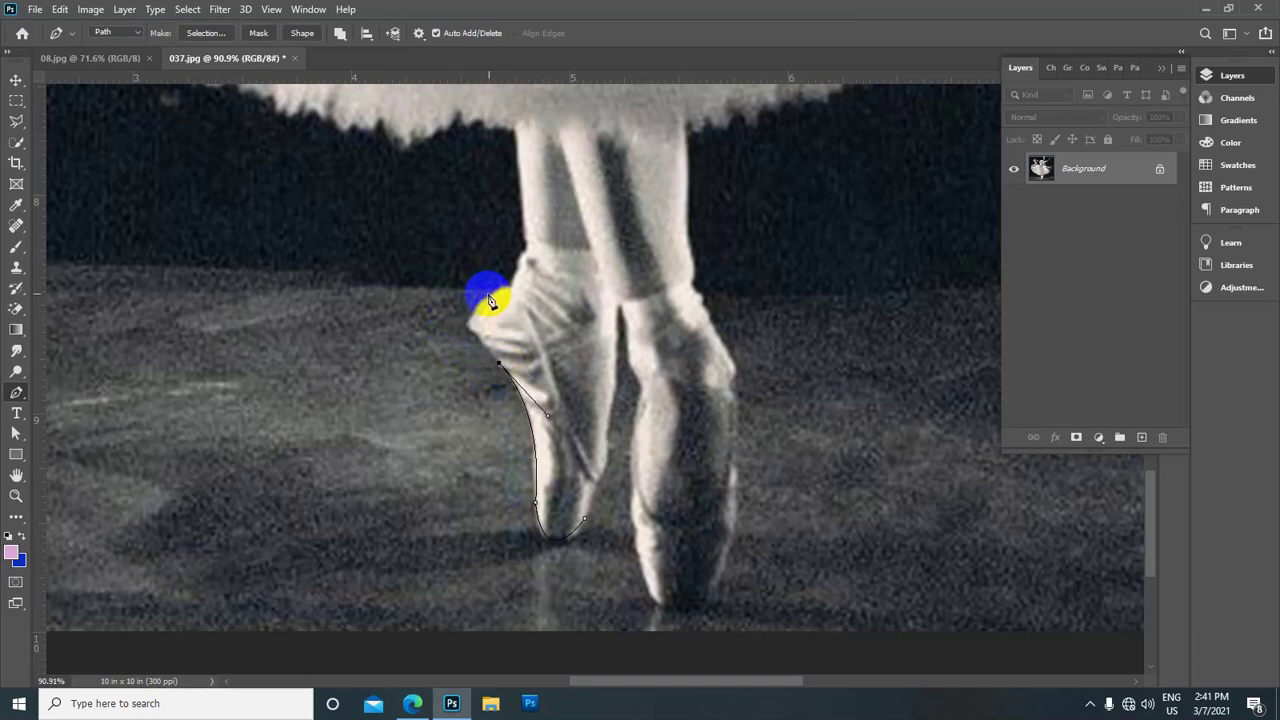
{"action": "left_click_drag", "start_coordinate": [491, 295], "coordinate": [534, 264]}
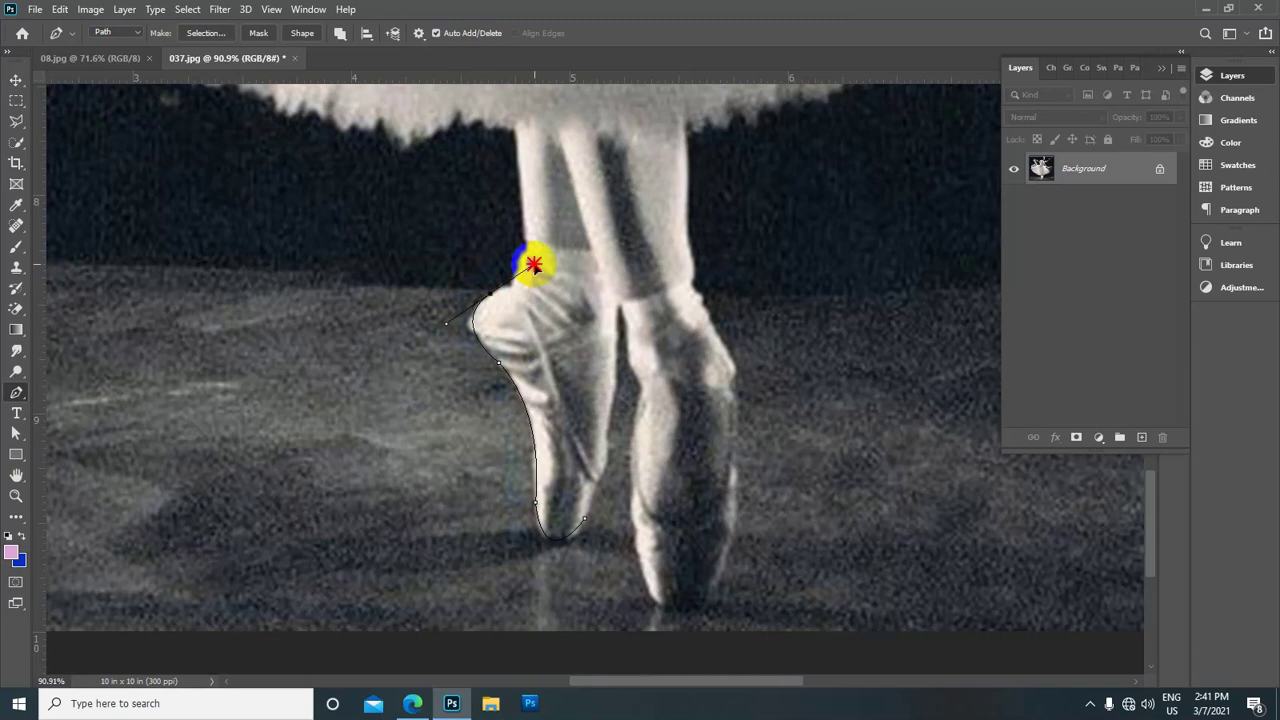
Continue the path past the ankle and up the leg to the tutu hem
{"action": "left_click_drag", "start_coordinate": [586, 214], "coordinate": [600, 414]}
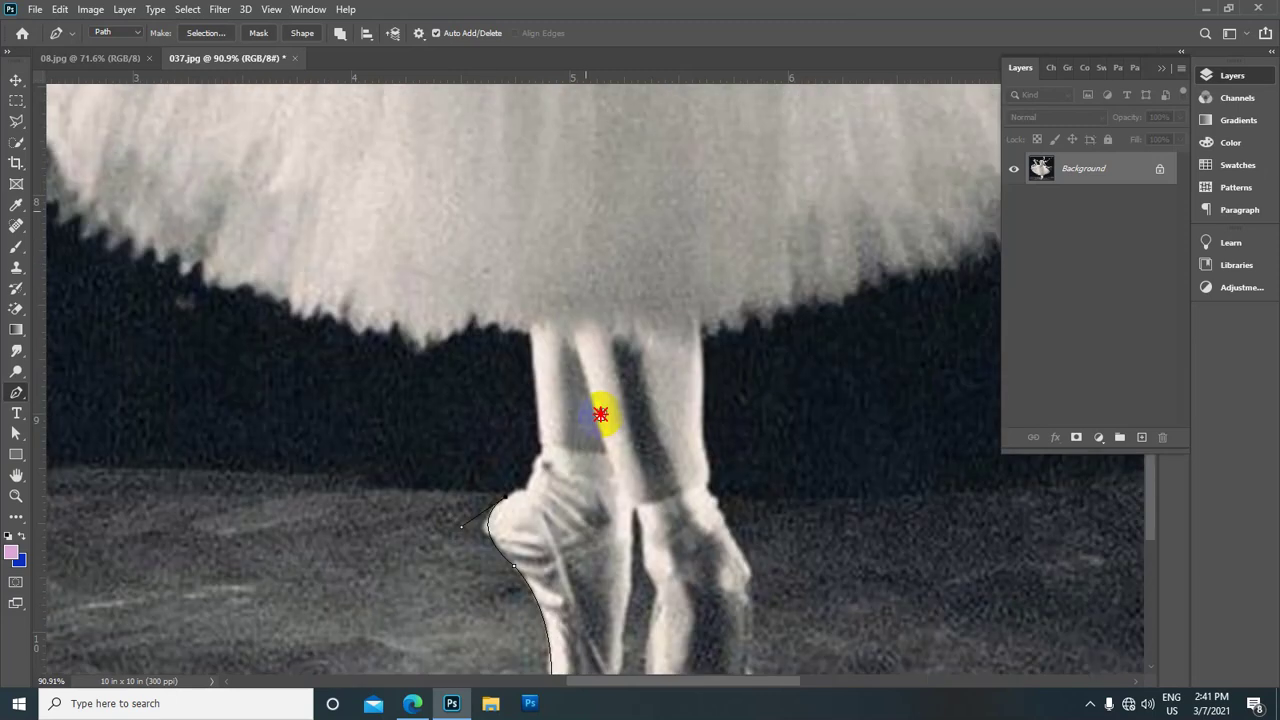
{"action": "scroll", "coordinate": [523, 500], "scroll_direction": "up", "scroll_amount": 1}
{"action": "mouse_move", "coordinate": [535, 458]}
{"action": "left_mouse_down"}
{"action": "mouse_move", "coordinate": [550, 411]}
{"action": "mouse_move", "coordinate": [541, 425]}
{"action": "left_mouse_up"}
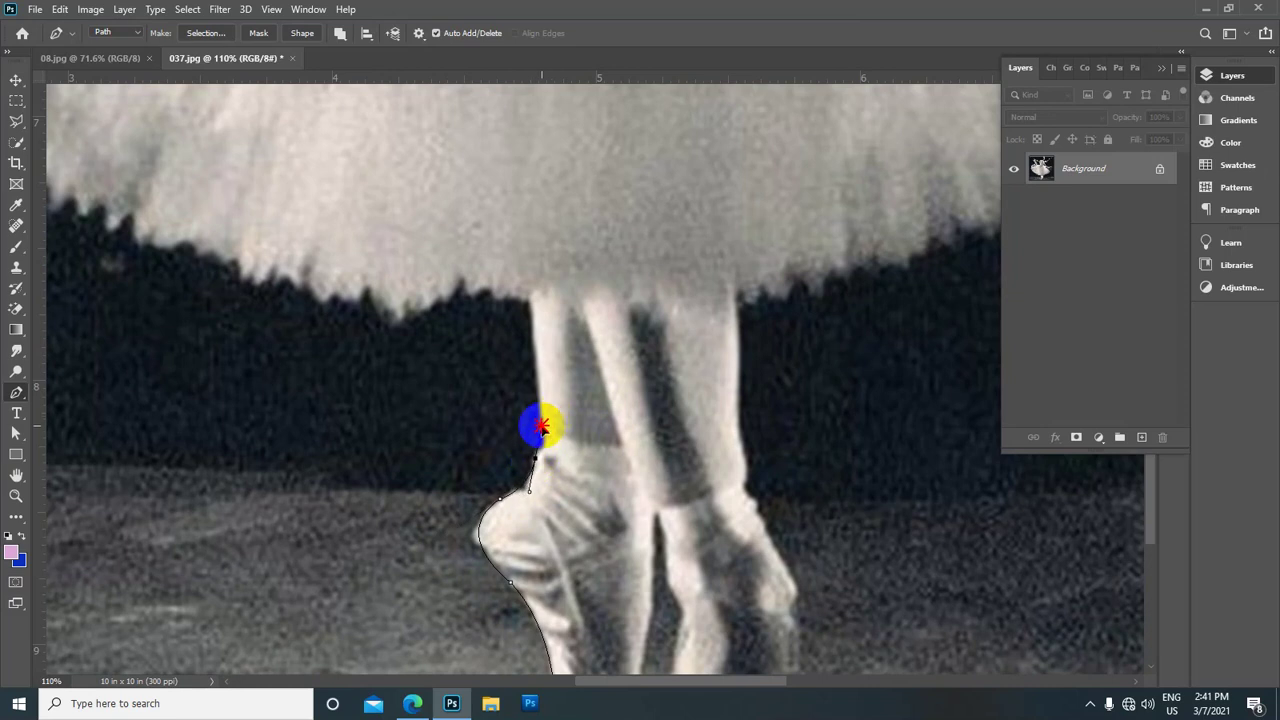
{"action": "left_click", "coordinate": [536, 459], "text": "alt"}
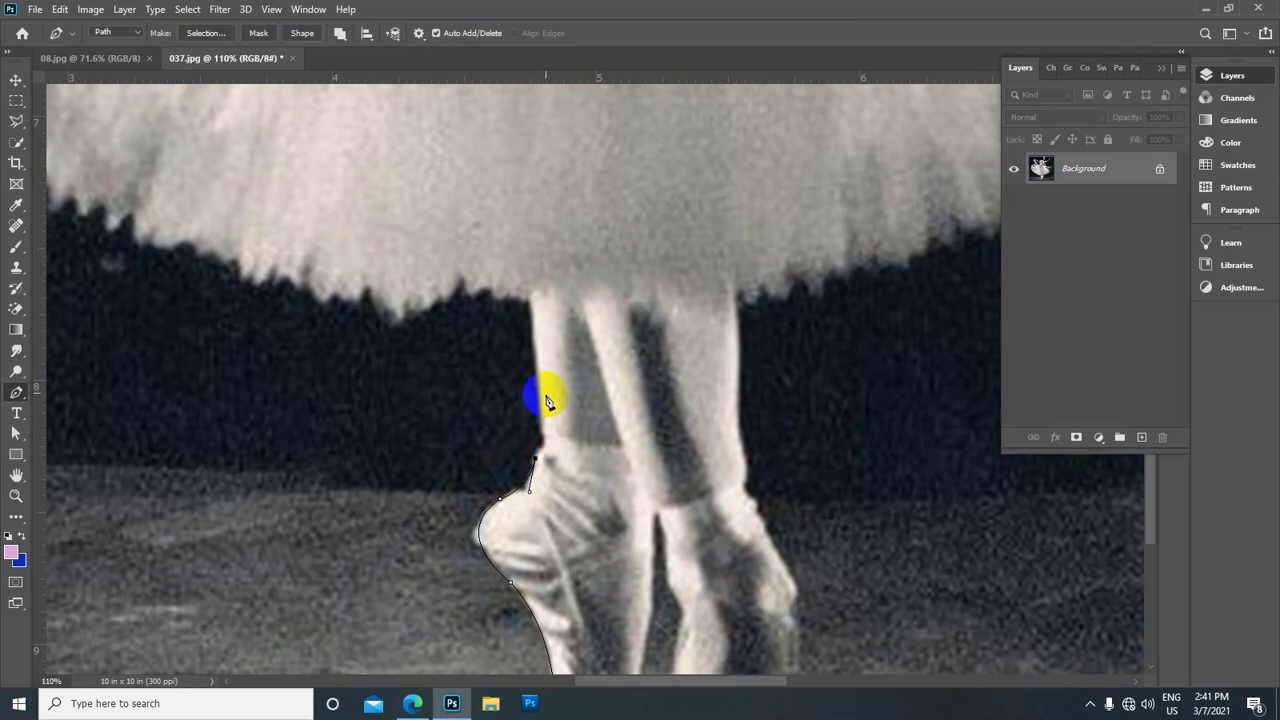
{"action": "left_click_drag", "start_coordinate": [529, 300], "coordinate": [514, 150]}
{"action": "left_click", "coordinate": [532, 304]}
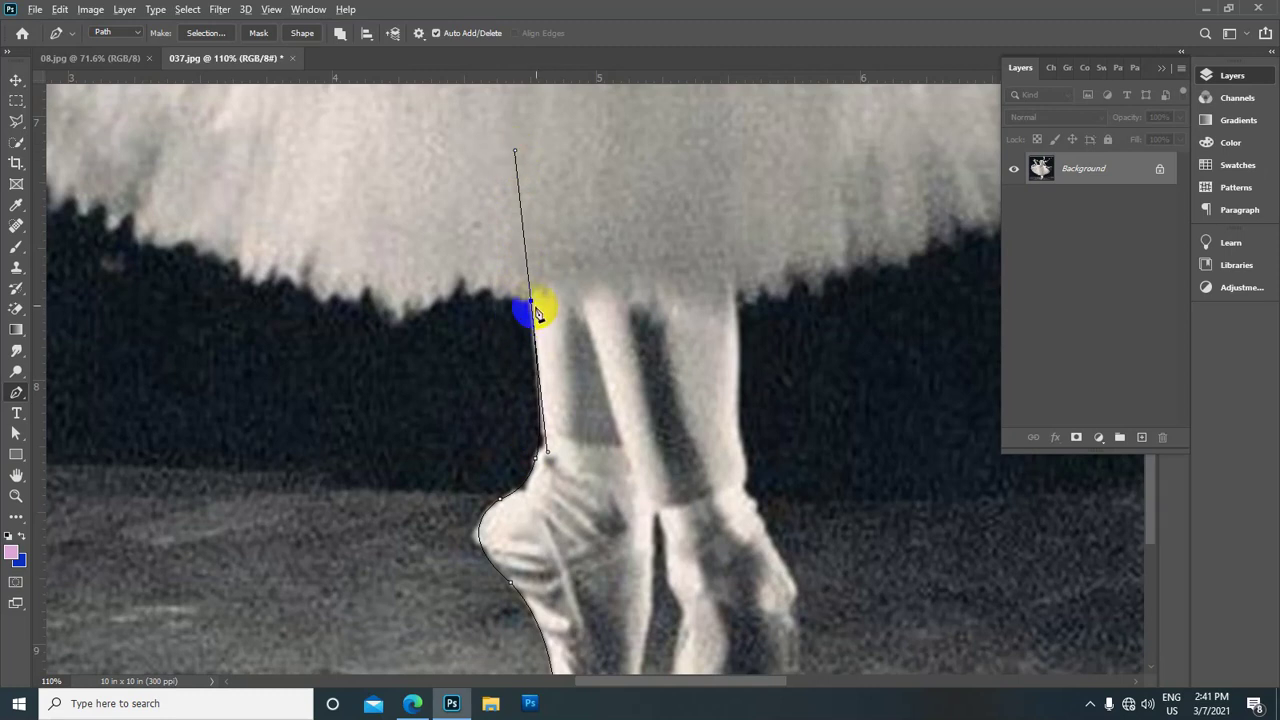
{"action": "mouse_move", "coordinate": [489, 129]}
{"action": "left_mouse_down"}
{"action": "mouse_move", "coordinate": [917, 189]}
{"action": "mouse_move", "coordinate": [759, 55]}
{"action": "left_mouse_up"}
Add anchors leftward along the tutu's lower edge from the leg
{"action": "left_click_drag", "start_coordinate": [780, 243], "coordinate": [790, 225]}
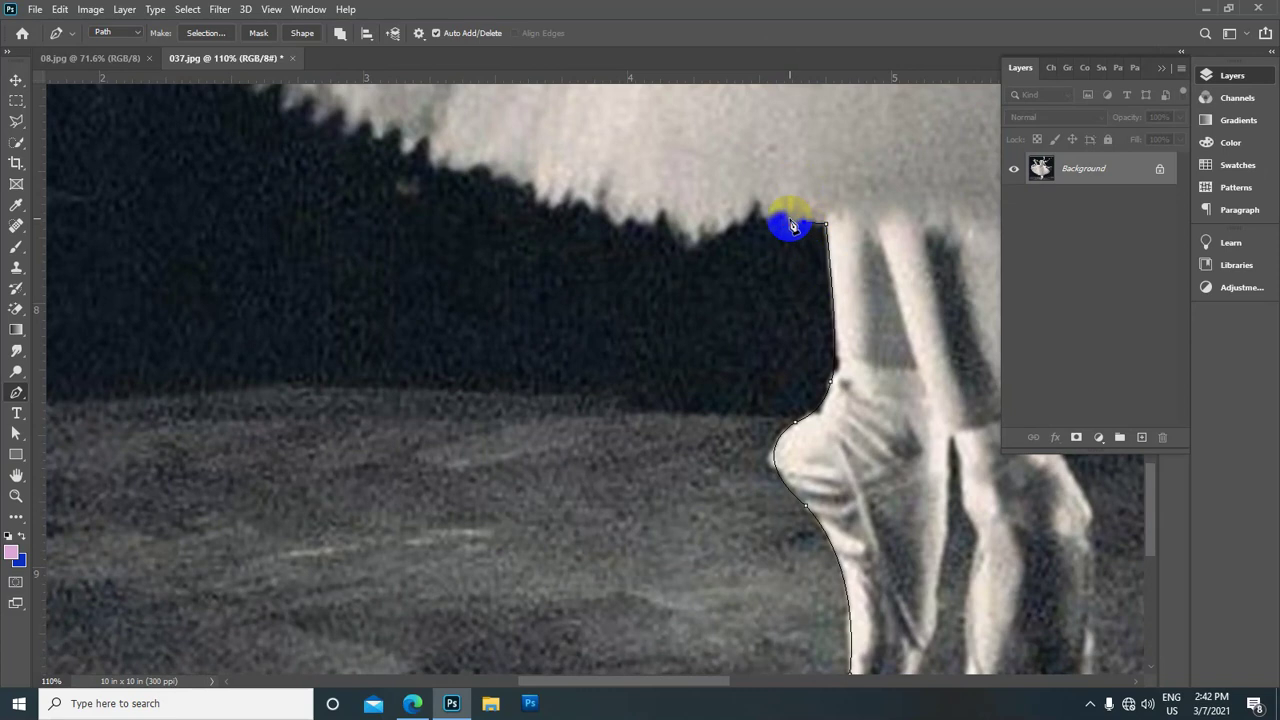
{"action": "left_click", "coordinate": [782, 213]}
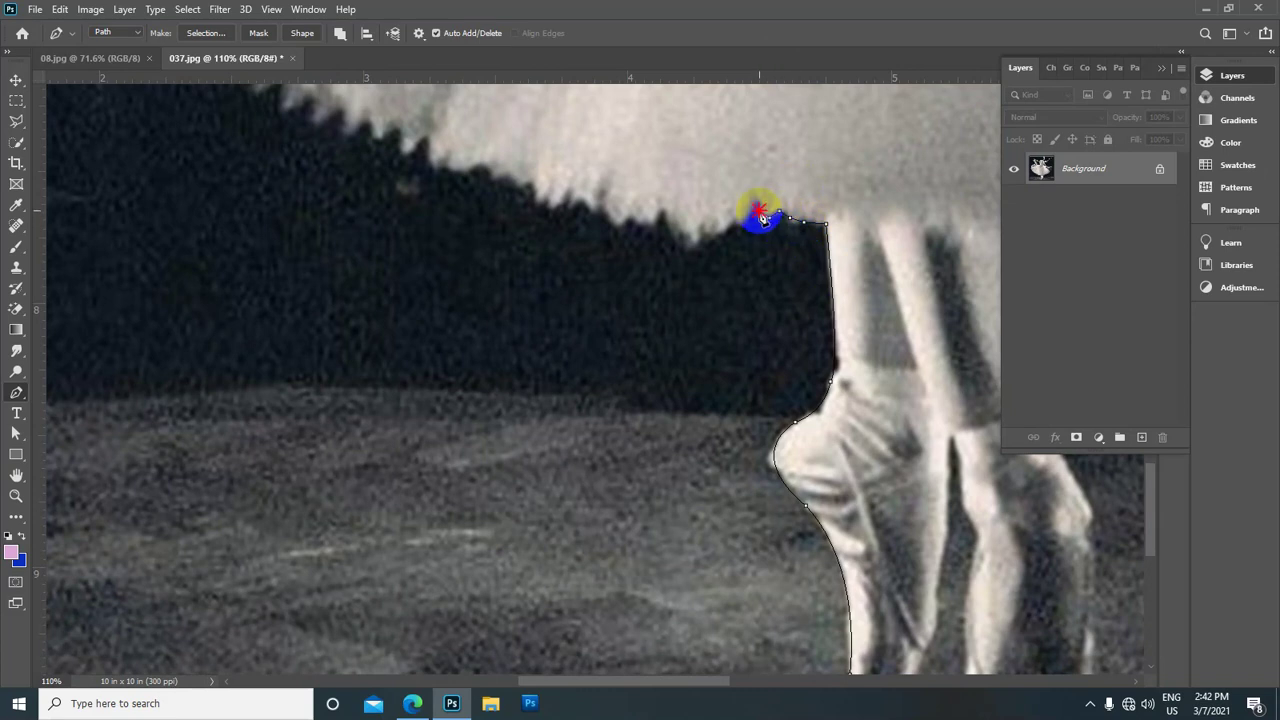
{"action": "left_click", "coordinate": [748, 220]}
{"action": "left_click", "coordinate": [712, 238]}
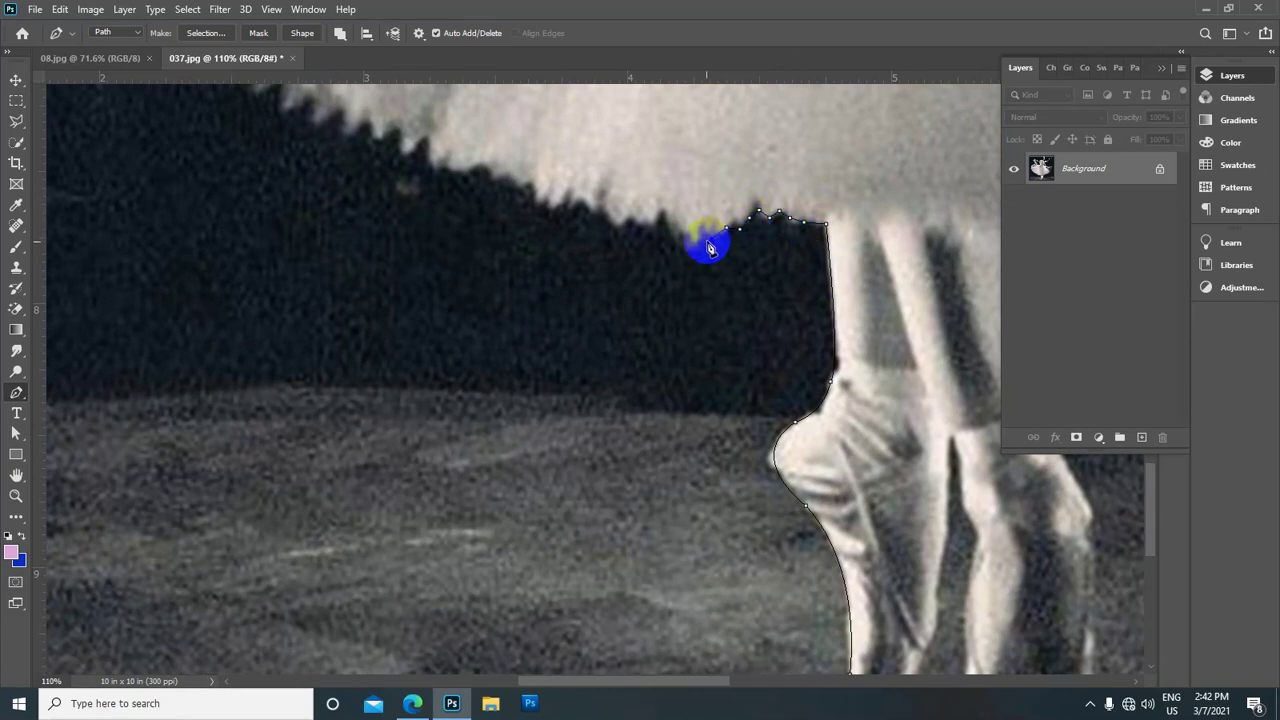
{"action": "left_click", "coordinate": [658, 220]}
{"action": "left_click", "coordinate": [628, 218]}
{"action": "left_click", "coordinate": [603, 206]}
Continue the anchor trail left and up the jagged skirt hem
{"action": "left_click_drag", "start_coordinate": [622, 162], "coordinate": [597, 295]}
{"action": "left_click", "coordinate": [549, 336]}
{"action": "left_click", "coordinate": [539, 340]}
{"action": "left_click", "coordinate": [513, 337]}
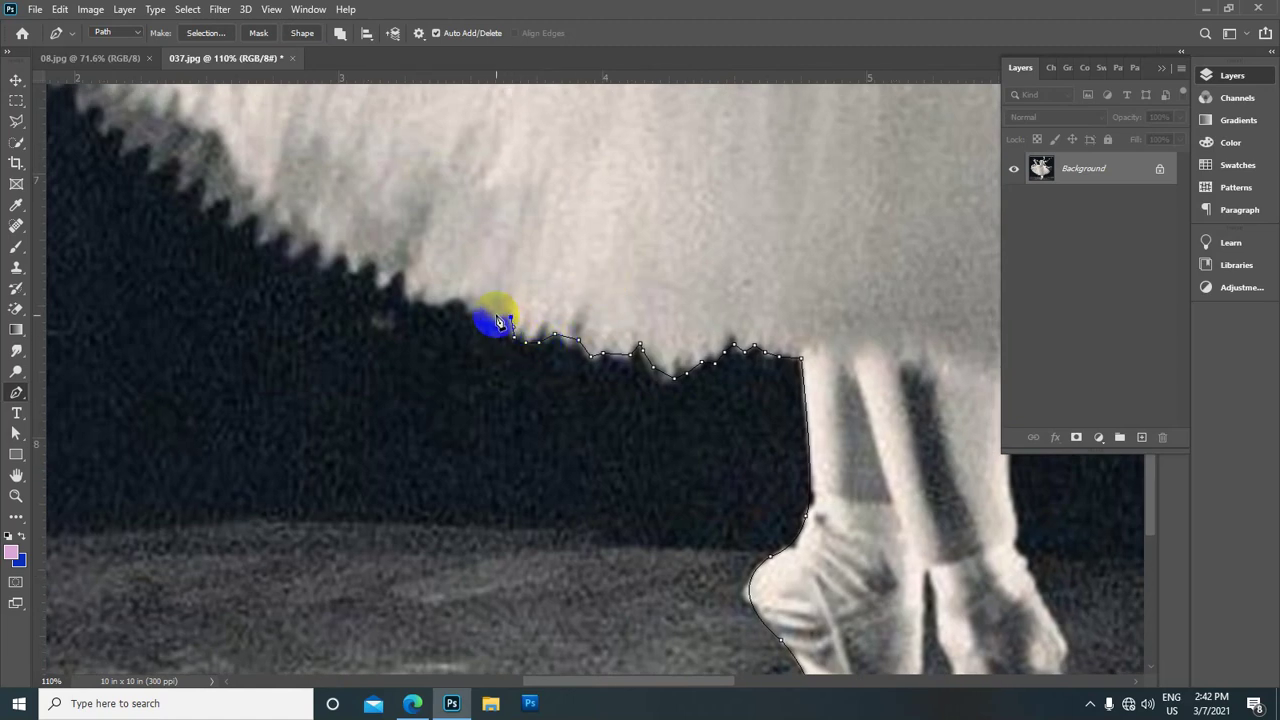
{"action": "left_click", "coordinate": [481, 316]}
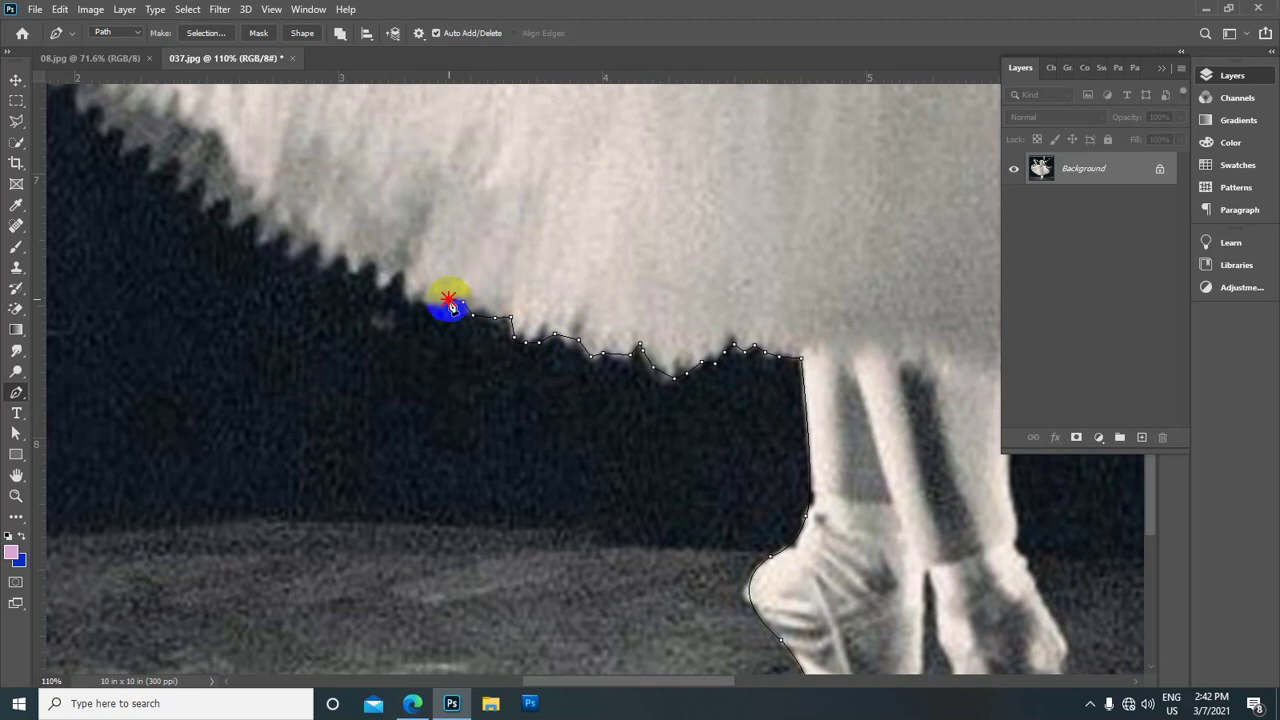
{"action": "left_click", "coordinate": [410, 303]}
{"action": "left_click", "coordinate": [400, 273]}
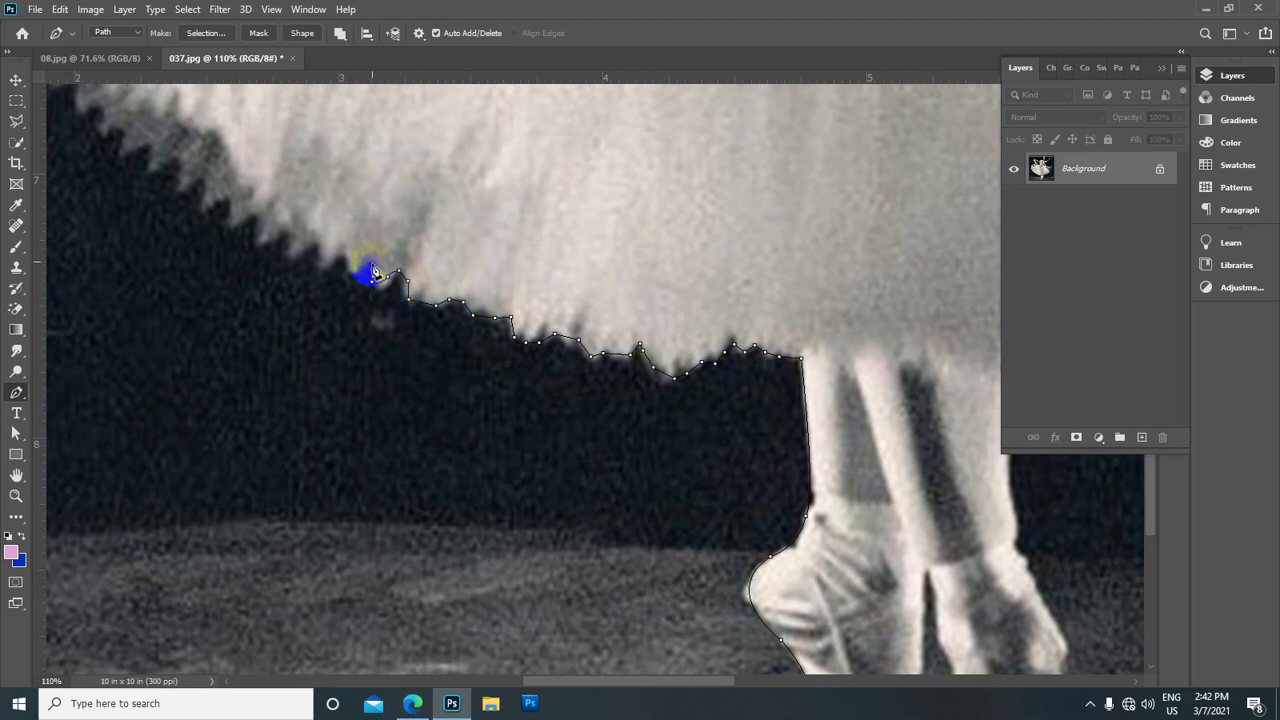
Trace the left part of the skirt hem with more small anchors
{"action": "left_click_drag", "start_coordinate": [372, 272], "coordinate": [447, 434]}
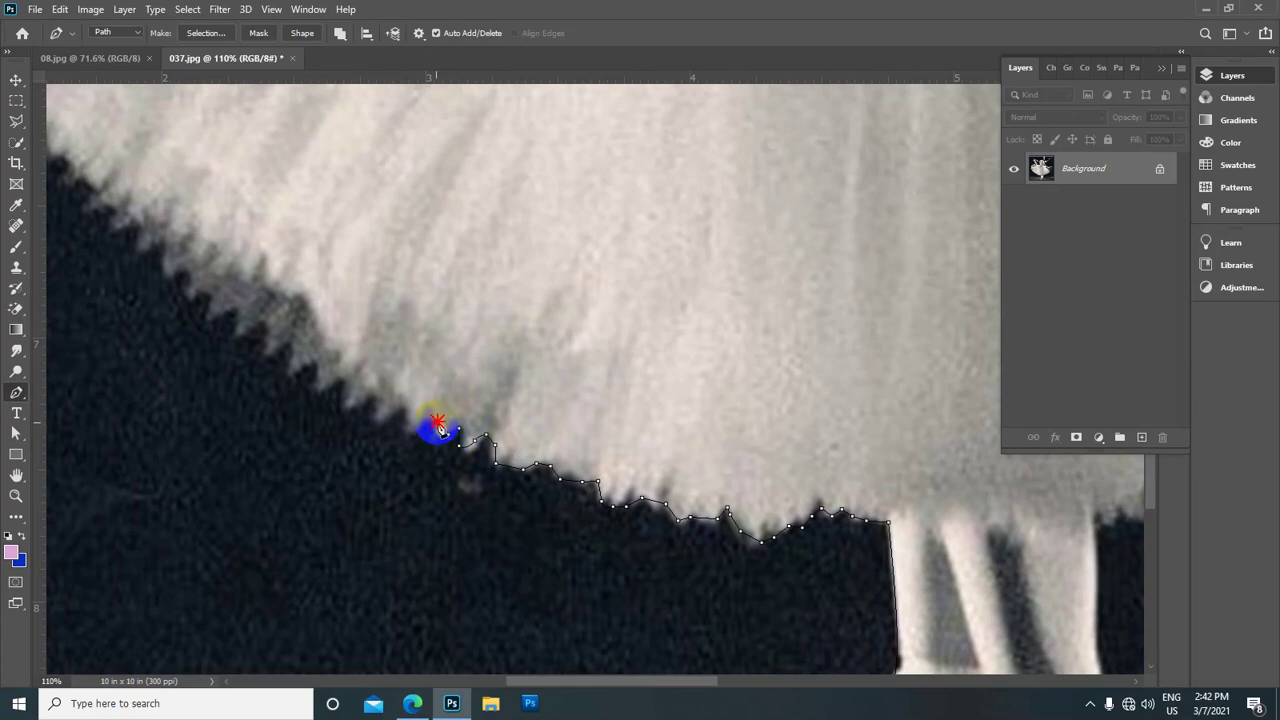
{"action": "left_click", "coordinate": [403, 404]}
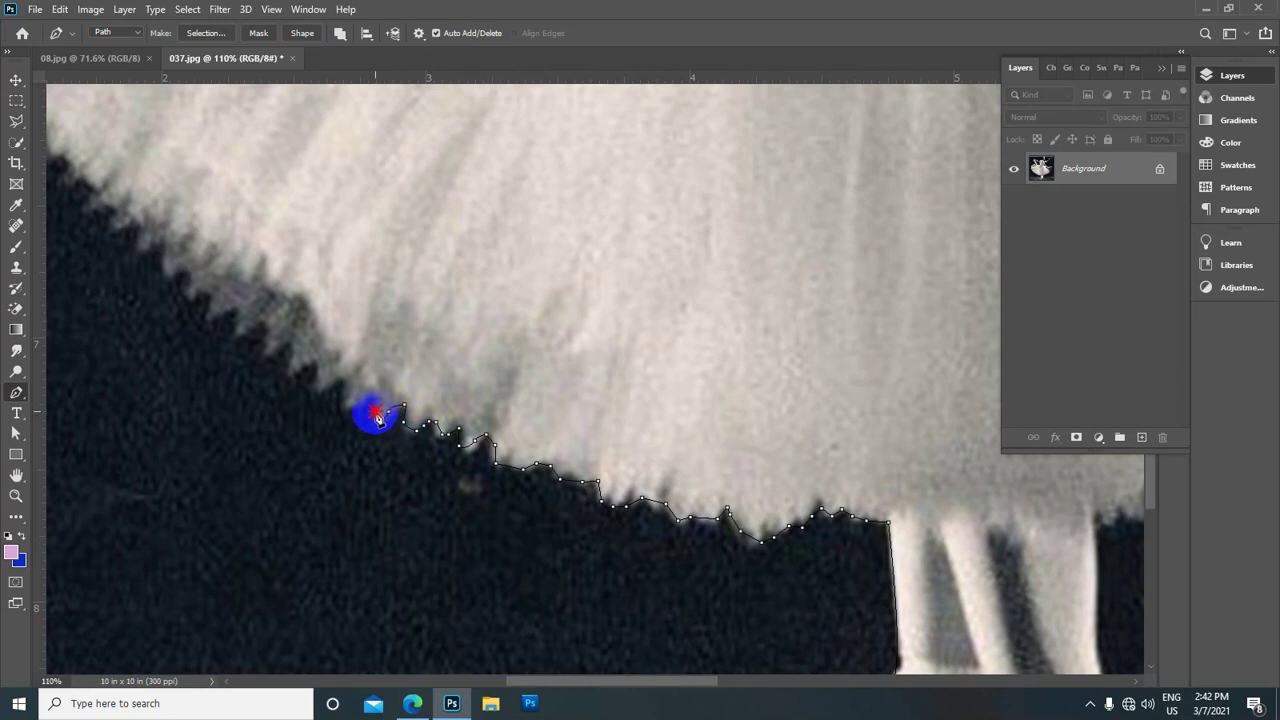
{"action": "left_click", "coordinate": [368, 397]}
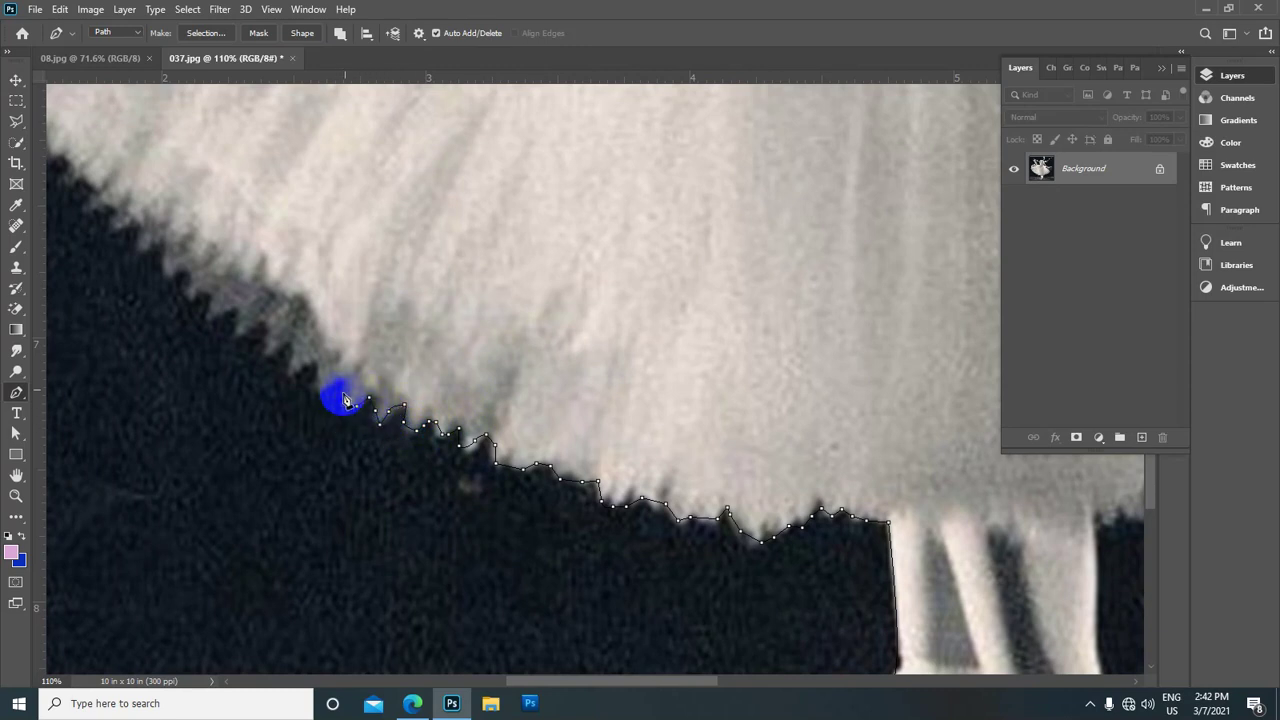
{"action": "left_click", "coordinate": [342, 383]}
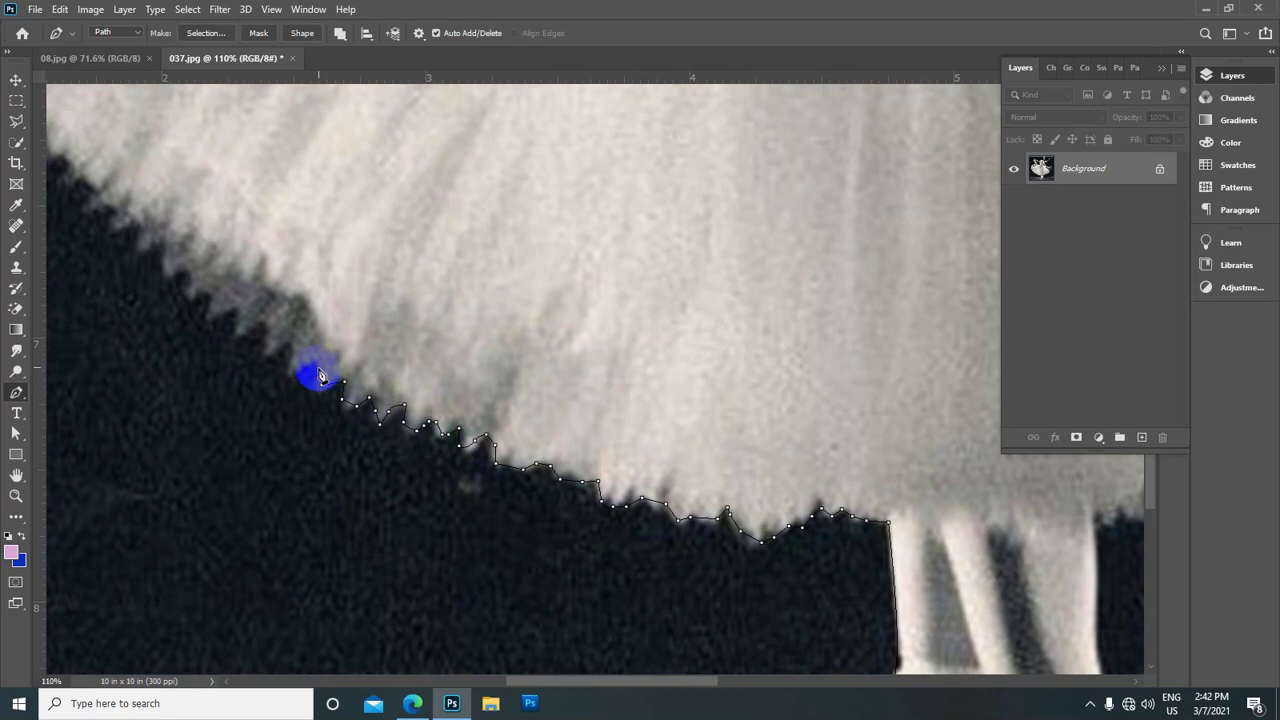
{"action": "left_click", "coordinate": [318, 357]}
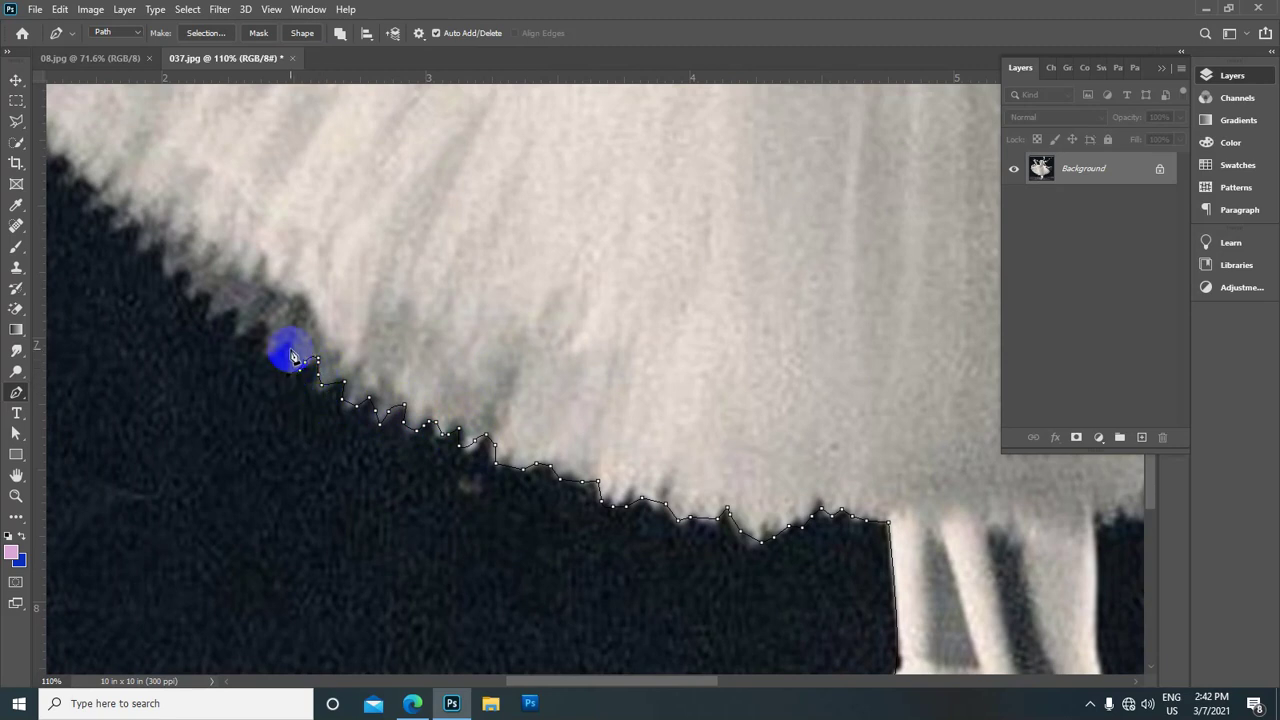
{"action": "left_click", "coordinate": [272, 357]}
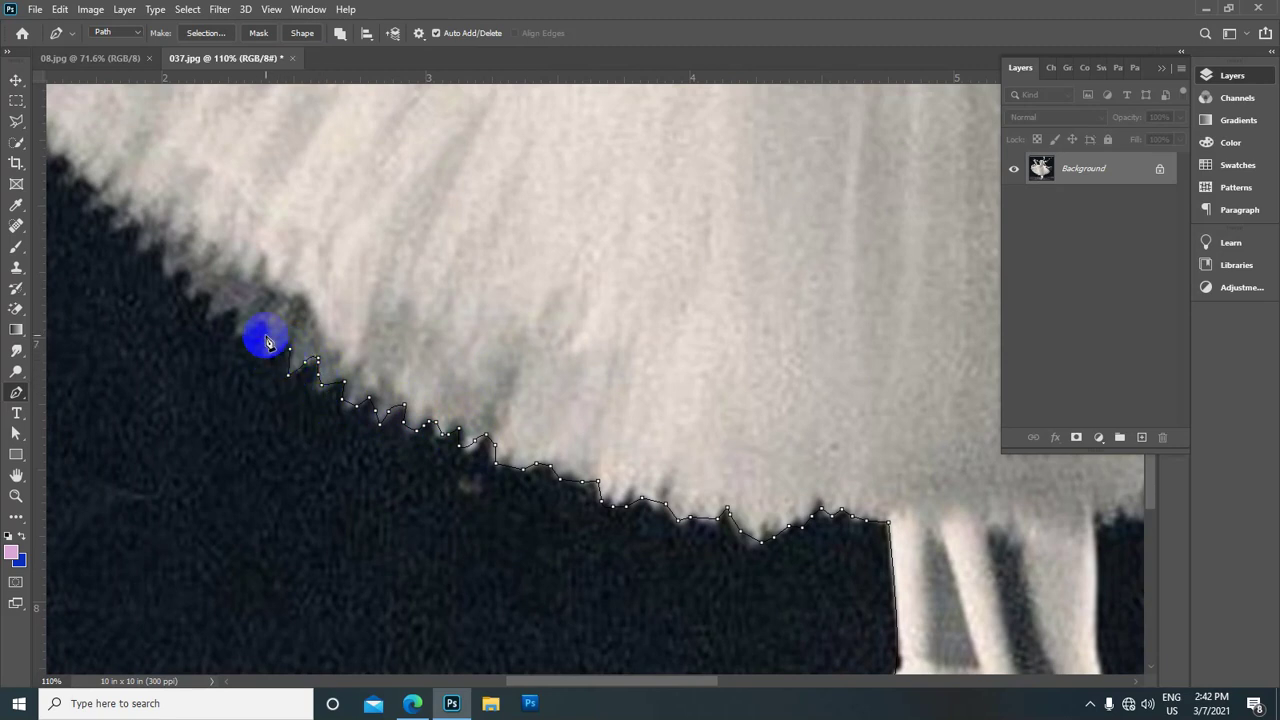
{"action": "left_click", "coordinate": [262, 321]}
{"action": "left_click", "coordinate": [236, 338]}
Carry the path up-left along the upper-left skirt edge
{"action": "left_click_drag", "start_coordinate": [243, 271], "coordinate": [597, 379]}
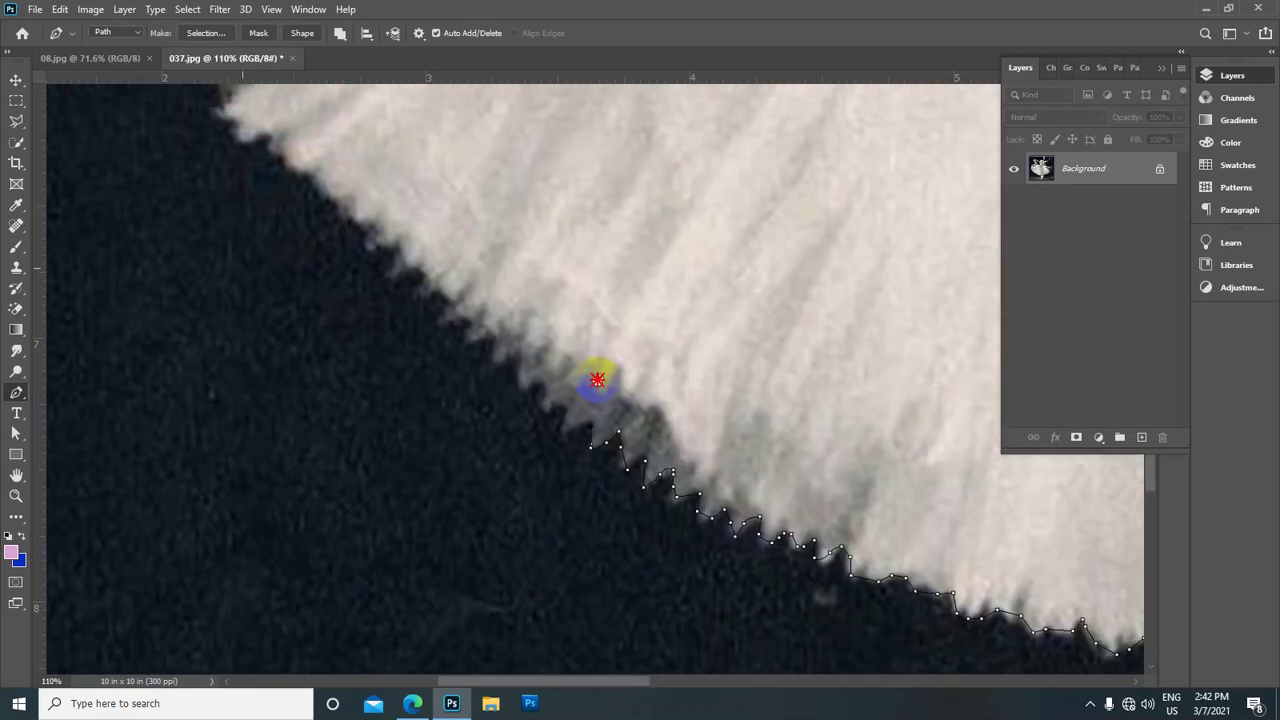
{"action": "left_click", "coordinate": [565, 411]}
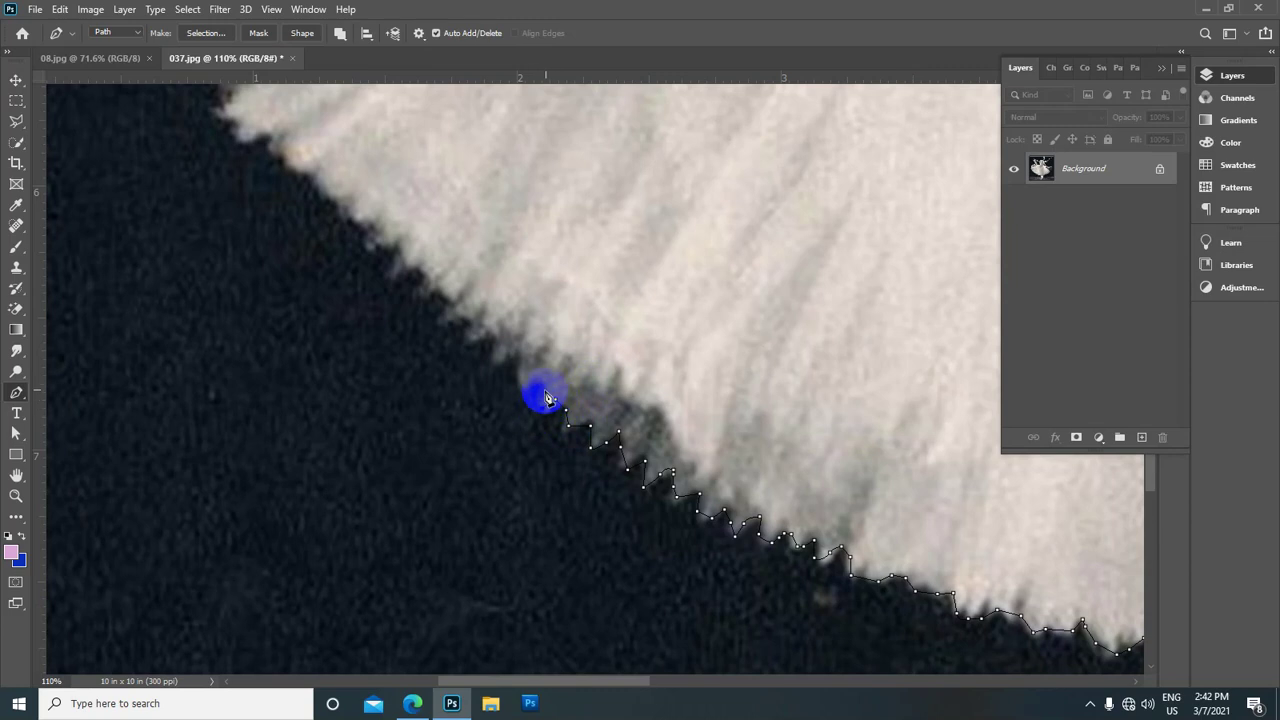
{"action": "left_click", "coordinate": [540, 390]}
{"action": "left_click", "coordinate": [516, 354]}
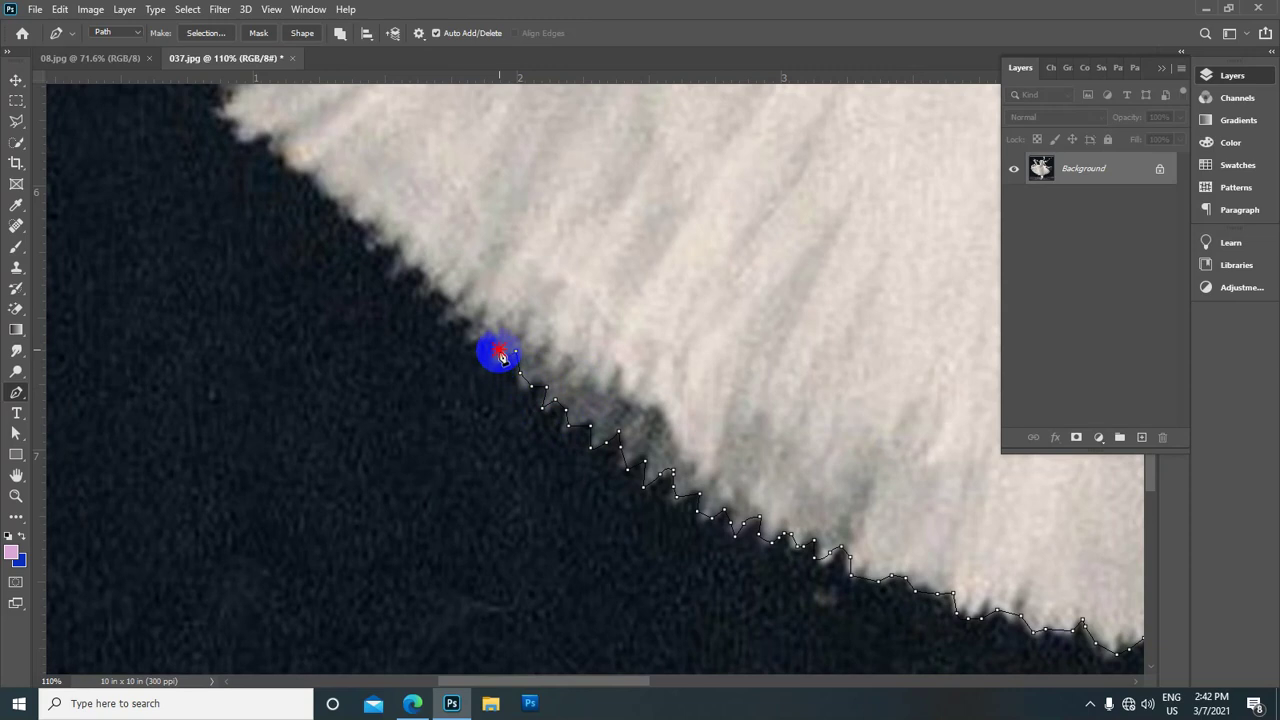
{"action": "left_click_drag", "start_coordinate": [525, 269], "coordinate": [591, 451]}
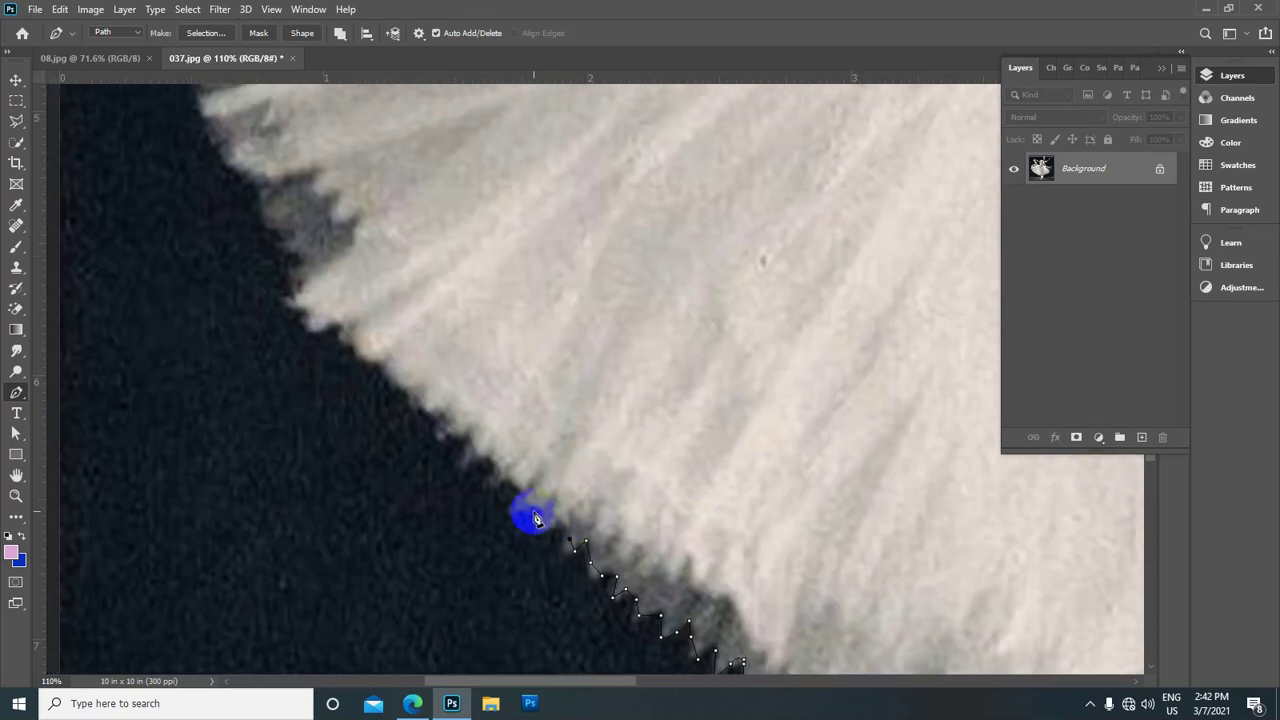
{"action": "left_click", "coordinate": [536, 510]}
{"action": "left_click", "coordinate": [513, 490]}
{"action": "left_click", "coordinate": [499, 470]}
{"action": "left_click", "coordinate": [479, 450]}
Follow the feathered edge further up-left toward the tutu's outer tip
{"action": "left_click", "coordinate": [462, 434]}
{"action": "left_click", "coordinate": [437, 418]}
{"action": "left_click", "coordinate": [422, 395]}
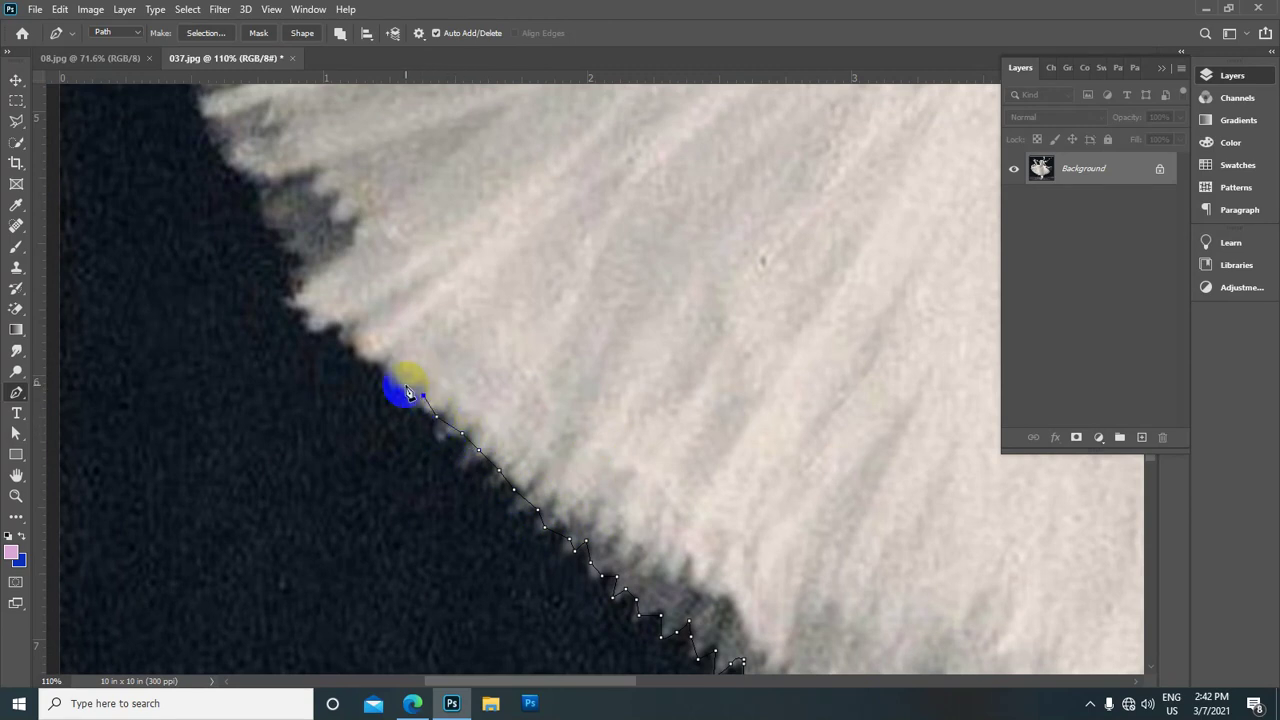
{"action": "left_click", "coordinate": [387, 360]}
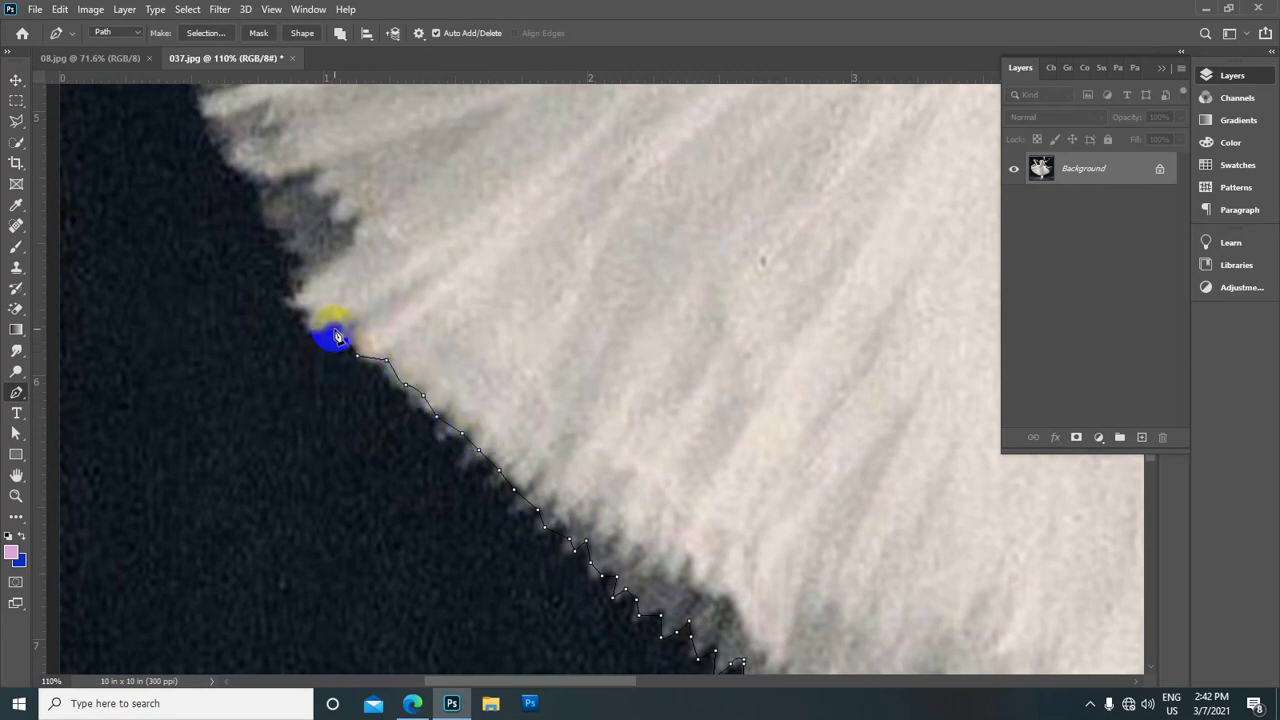
{"action": "left_click", "coordinate": [334, 328]}
{"action": "left_click", "coordinate": [305, 320]}
{"action": "left_click", "coordinate": [305, 286]}
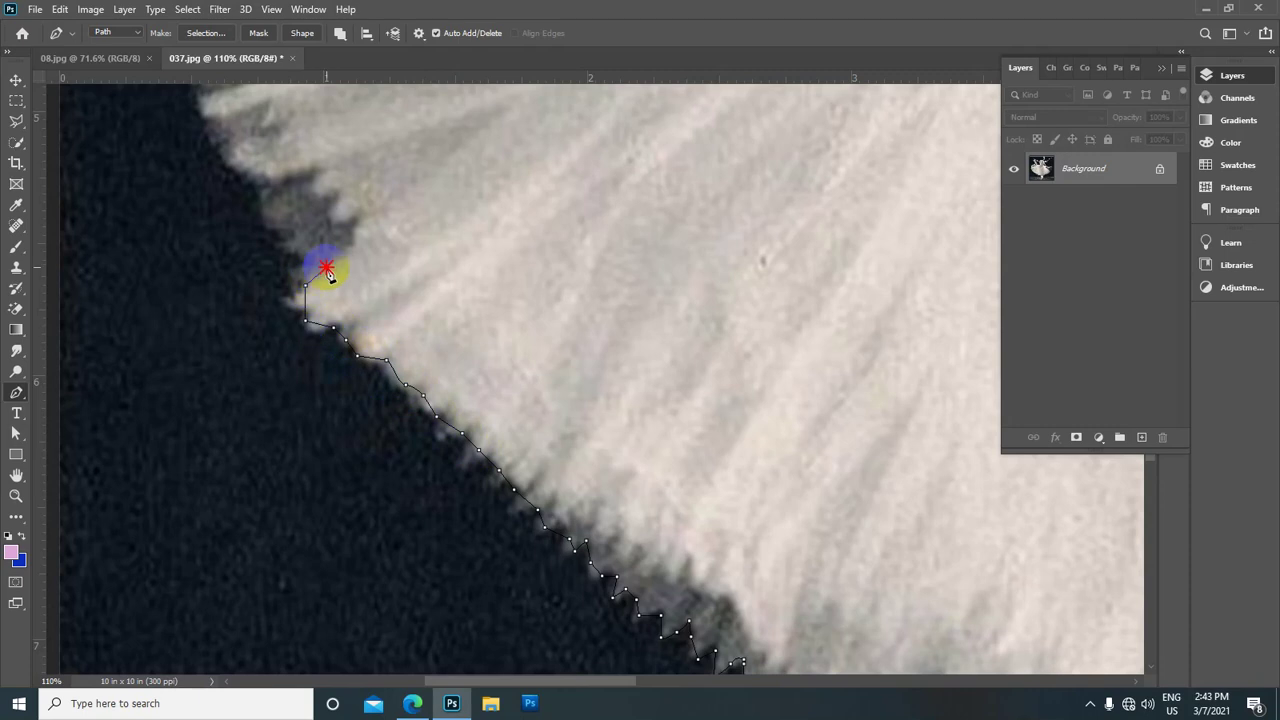
{"action": "scroll", "coordinate": [350, 258], "scroll_direction": "down", "scroll_amount": 2}
Click anchors up the tutu's left edge to its top corner
{"action": "left_click_drag", "start_coordinate": [429, 134], "coordinate": [586, 414]}
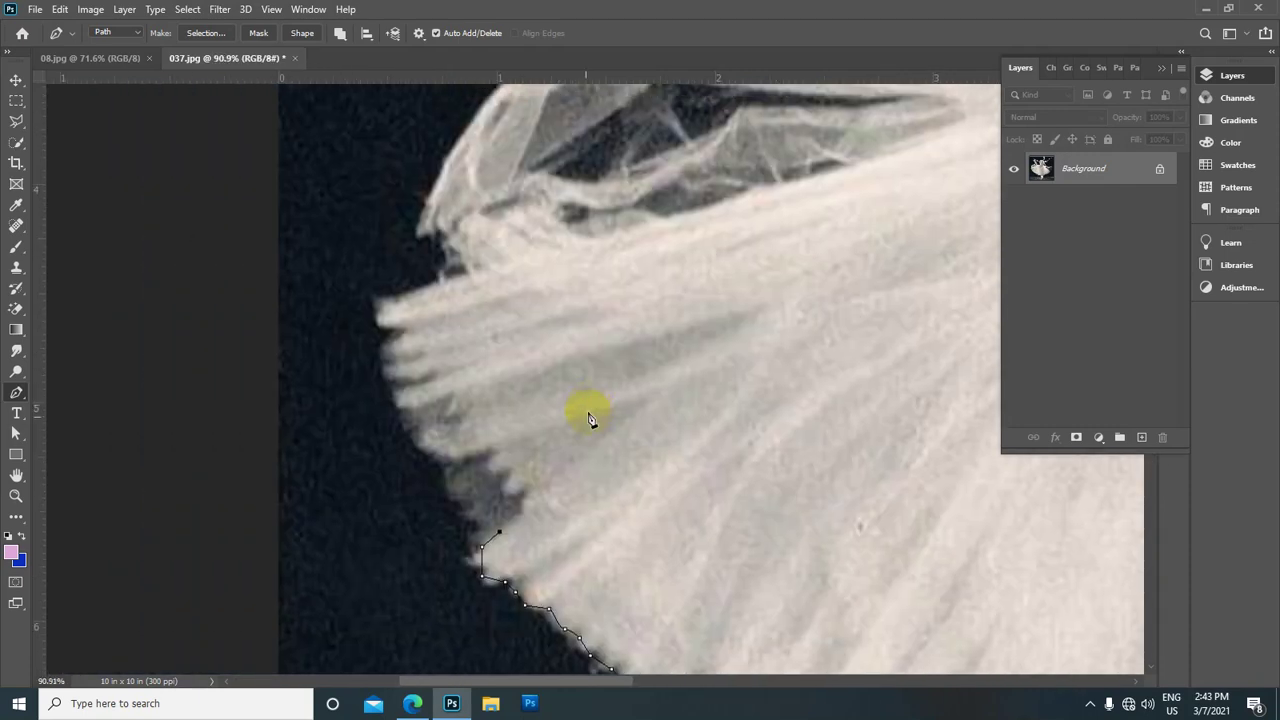
{"action": "left_click", "coordinate": [464, 508]}
{"action": "left_click", "coordinate": [456, 484]}
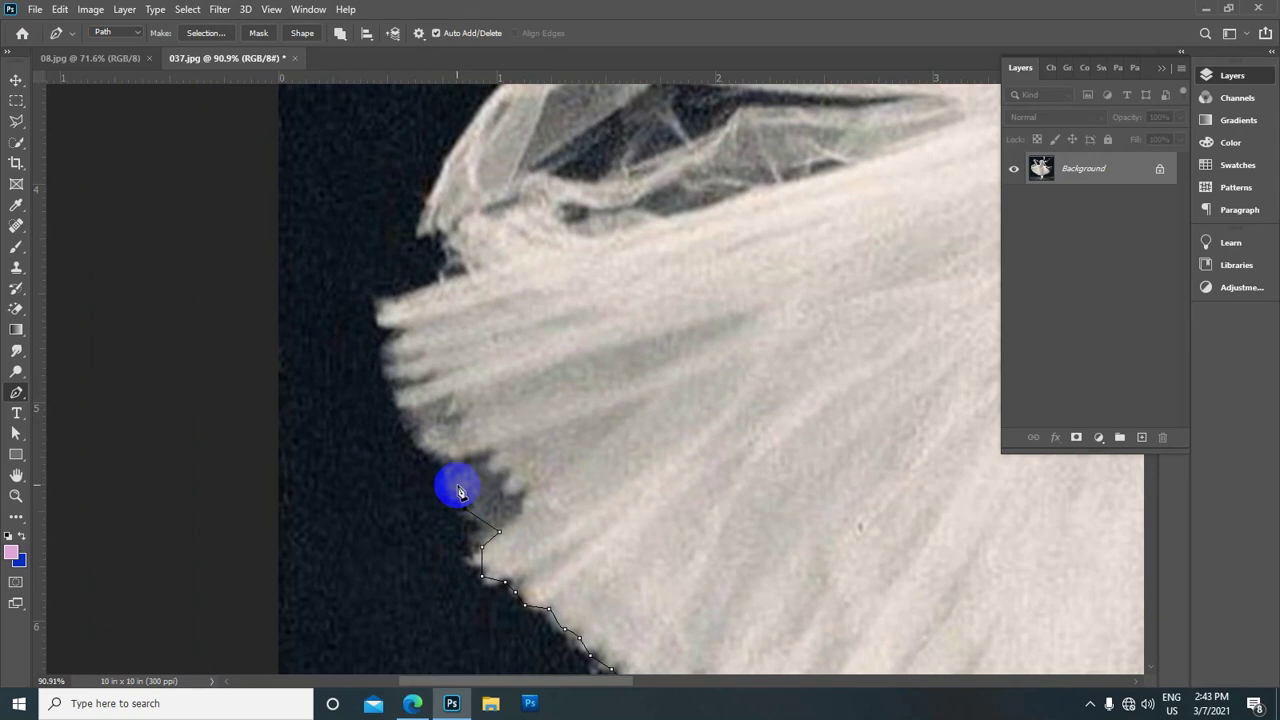
{"action": "left_click", "coordinate": [444, 458]}
{"action": "left_click", "coordinate": [422, 440]}
{"action": "left_click", "coordinate": [398, 406]}
{"action": "left_click", "coordinate": [385, 372]}
{"action": "left_click", "coordinate": [386, 343]}
{"action": "left_click", "coordinate": [393, 328]}
{"action": "left_click", "coordinate": [385, 302]}
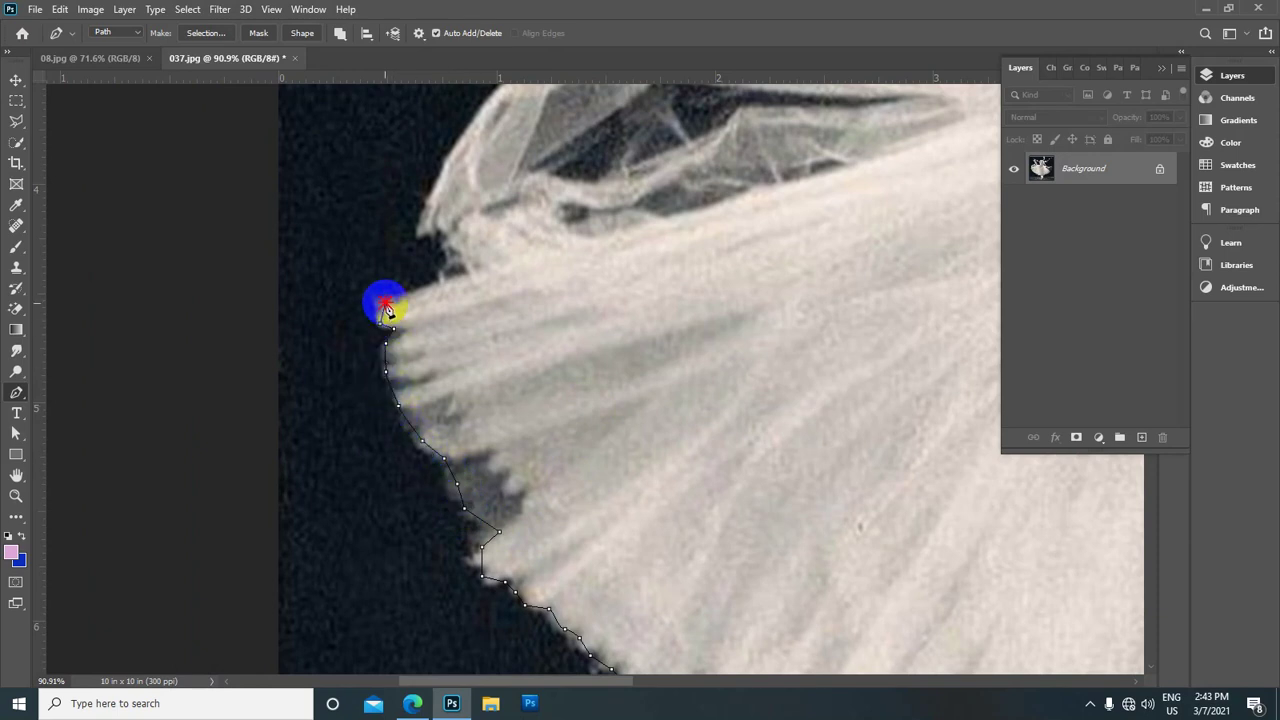
{"action": "left_click", "coordinate": [433, 290]}
{"action": "left_click", "coordinate": [466, 272]}
Curve the path over the gathered tulle to where it meets the veil
{"action": "left_click_drag", "start_coordinate": [629, 206], "coordinate": [617, 553]}
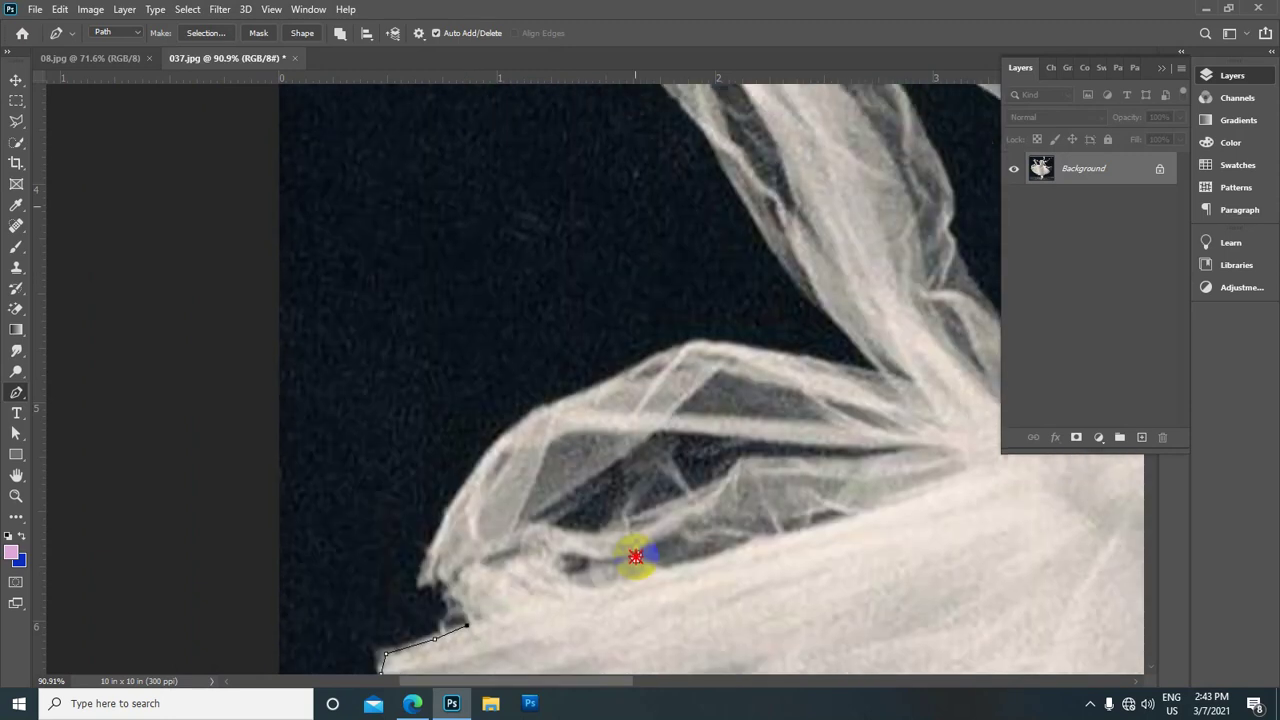
{"action": "left_click", "coordinate": [433, 560]}
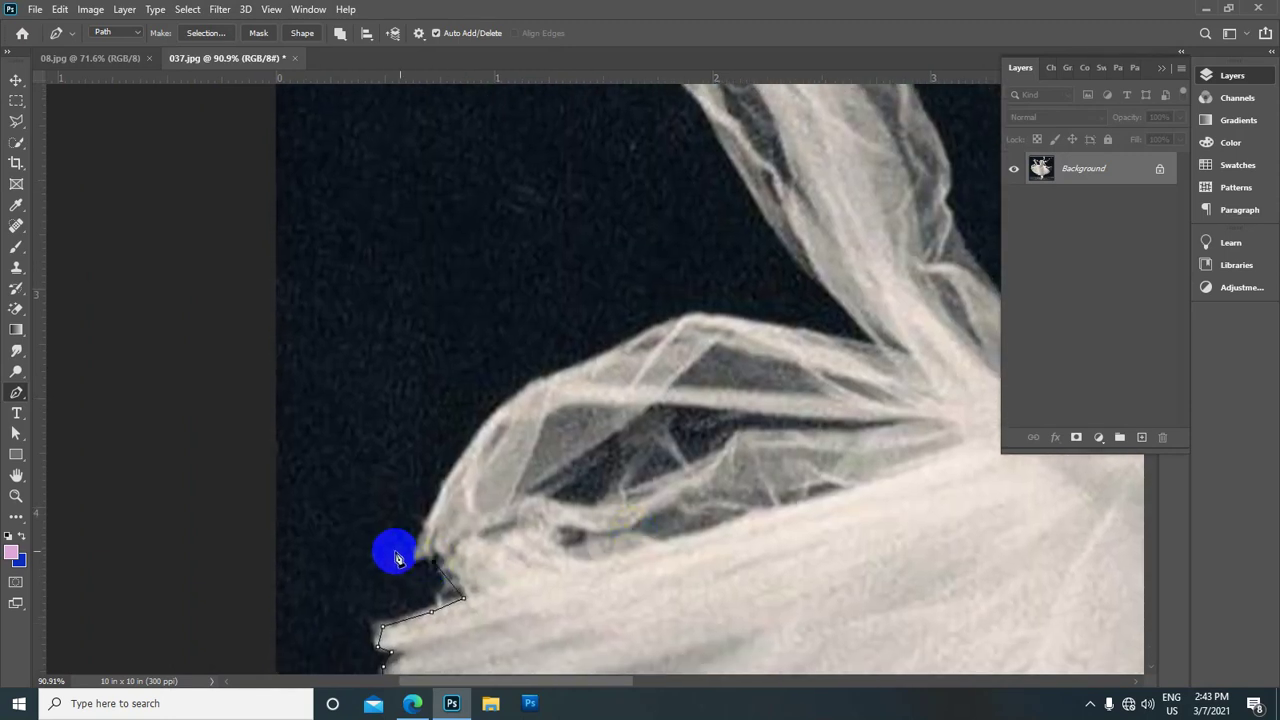
{"action": "mouse_move", "coordinate": [559, 372]}
{"action": "left_mouse_down"}
{"action": "mouse_move", "coordinate": [628, 362]}
{"action": "mouse_move", "coordinate": [682, 319]}
{"action": "left_mouse_up"}
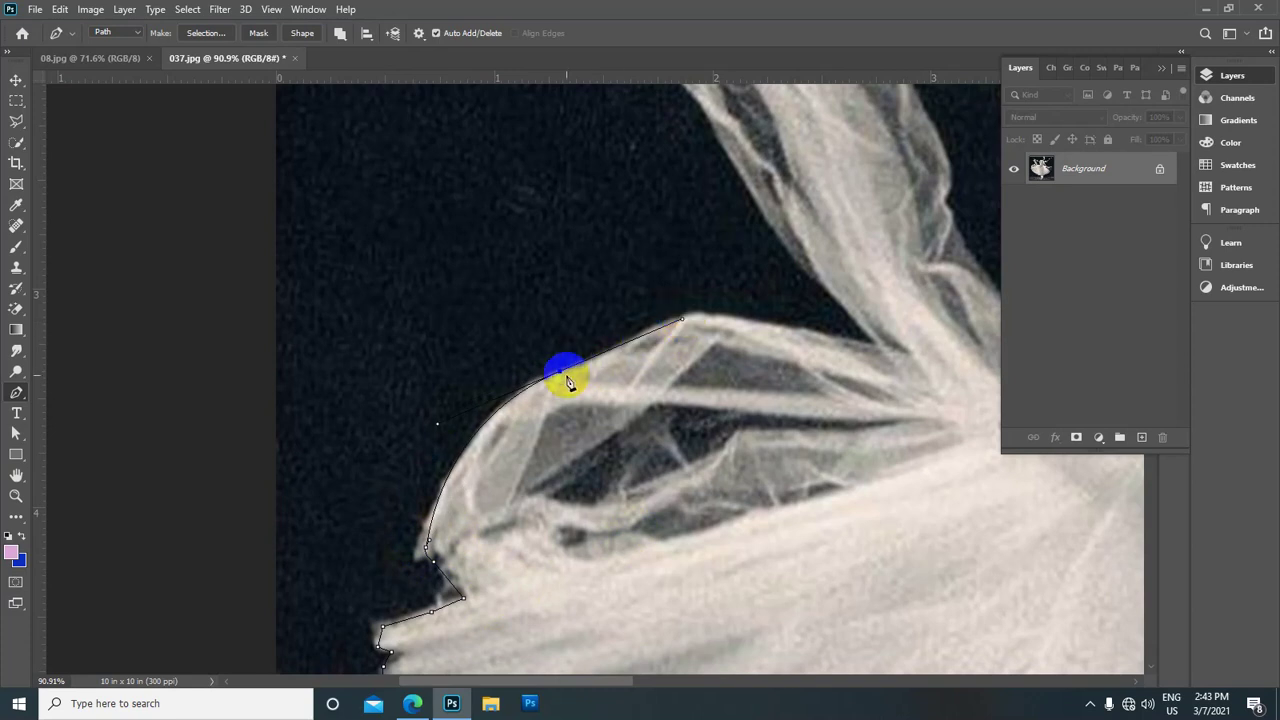
{"action": "mouse_move", "coordinate": [766, 371]}
{"action": "left_mouse_down"}
{"action": "mouse_move", "coordinate": [651, 366]}
{"action": "mouse_move", "coordinate": [781, 354]}
{"action": "mouse_move", "coordinate": [783, 342]}
{"action": "left_mouse_up"}
{"action": "left_click", "coordinate": [659, 324]}
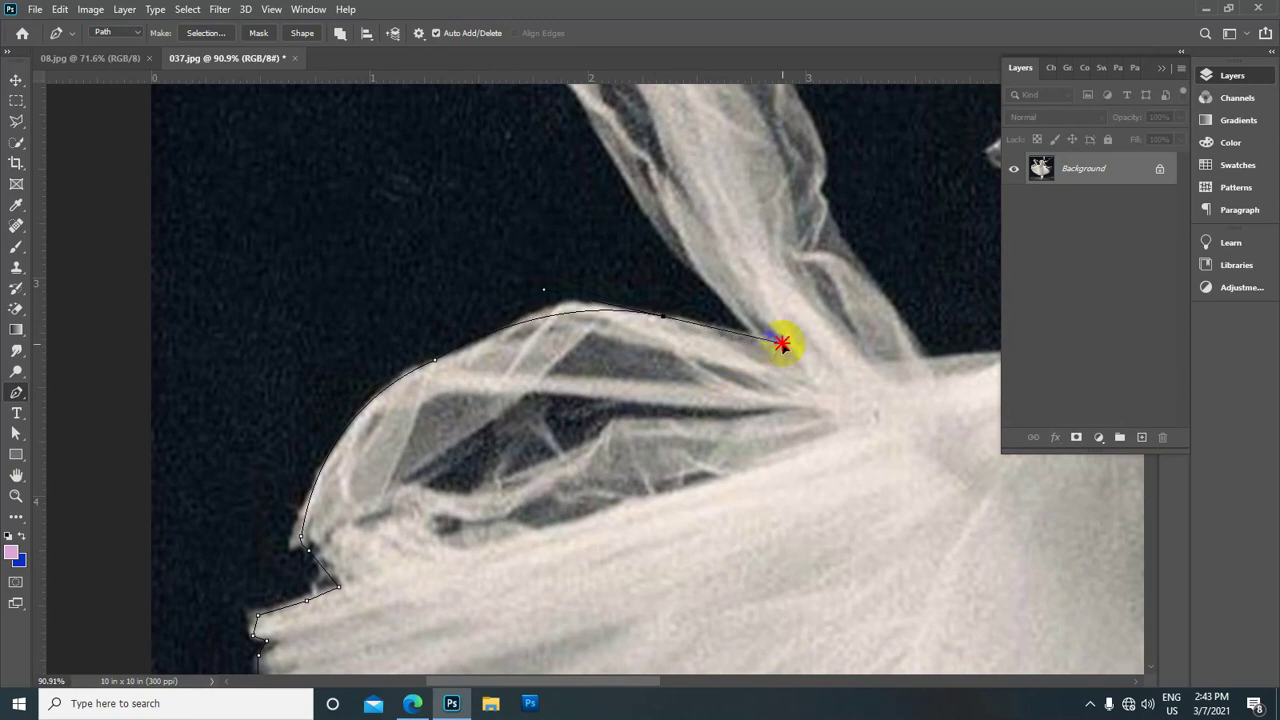
{"action": "left_click", "coordinate": [724, 326]}
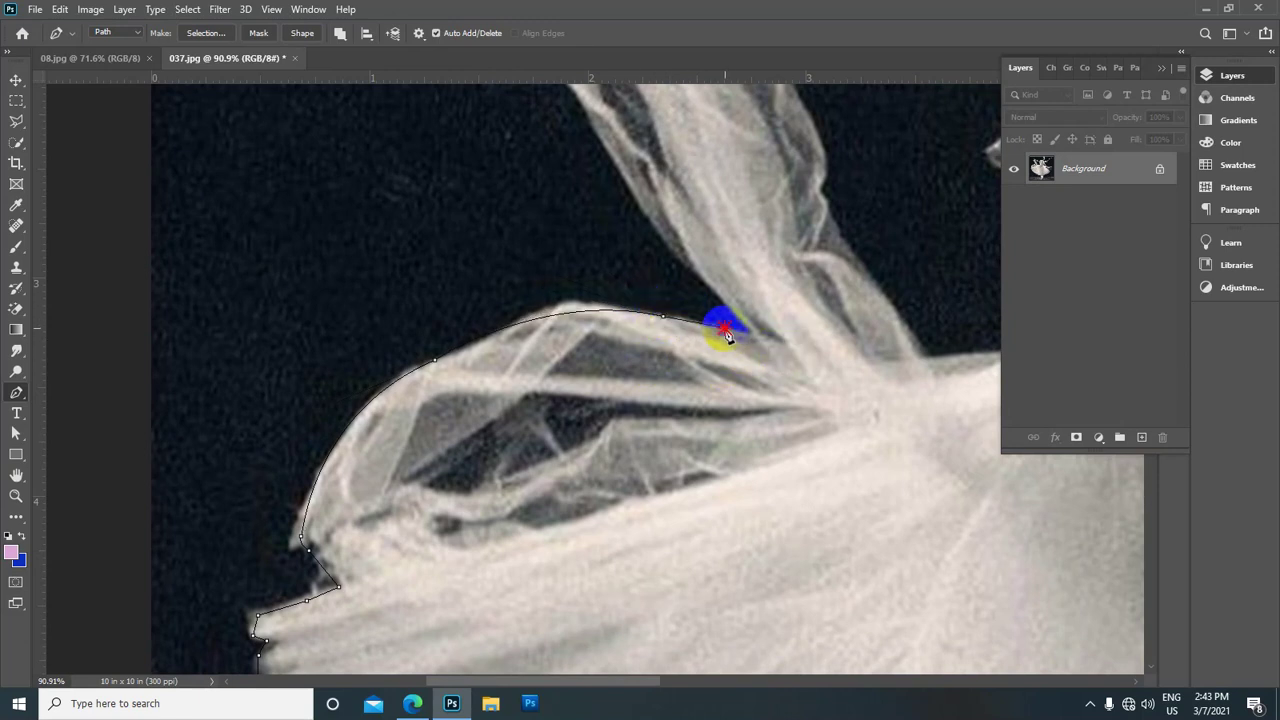
{"action": "scroll", "coordinate": [720, 460], "scroll_direction": "up", "scroll_amount": 5}
Trace up the veil's outer edge and curve the path around its tip
{"action": "scroll", "coordinate": [600, 560], "scroll_direction": "right", "scroll_amount": 2}
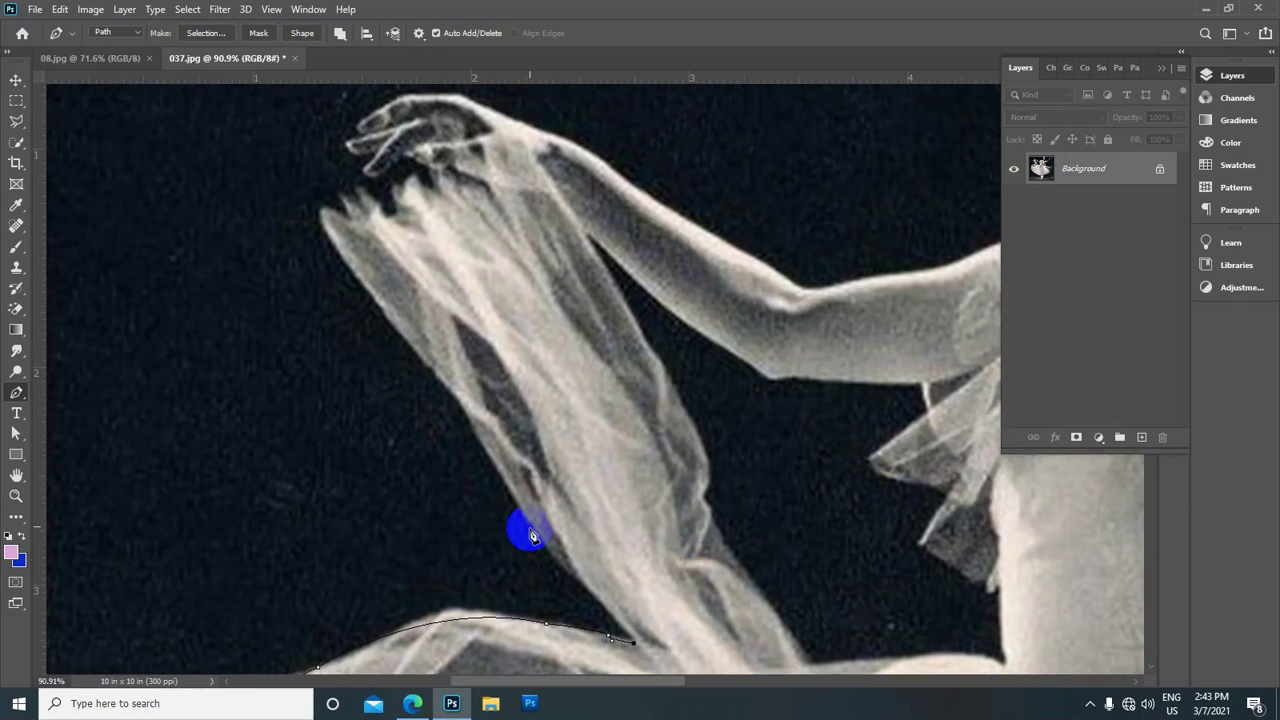
{"action": "left_click_drag", "start_coordinate": [479, 432], "coordinate": [478, 416]}
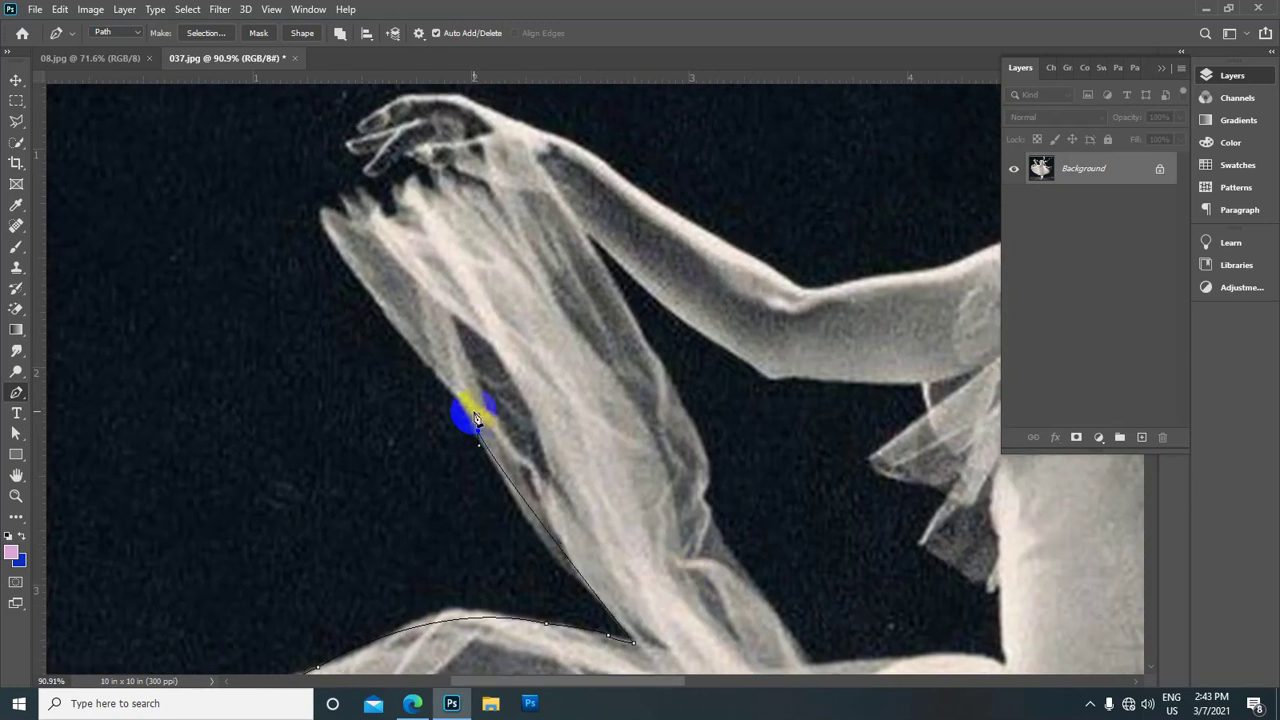
{"action": "left_click", "coordinate": [399, 332]}
{"action": "left_click", "coordinate": [322, 215]}
{"action": "left_click", "coordinate": [337, 212]}
{"action": "left_click_drag", "start_coordinate": [357, 215], "coordinate": [369, 173]}
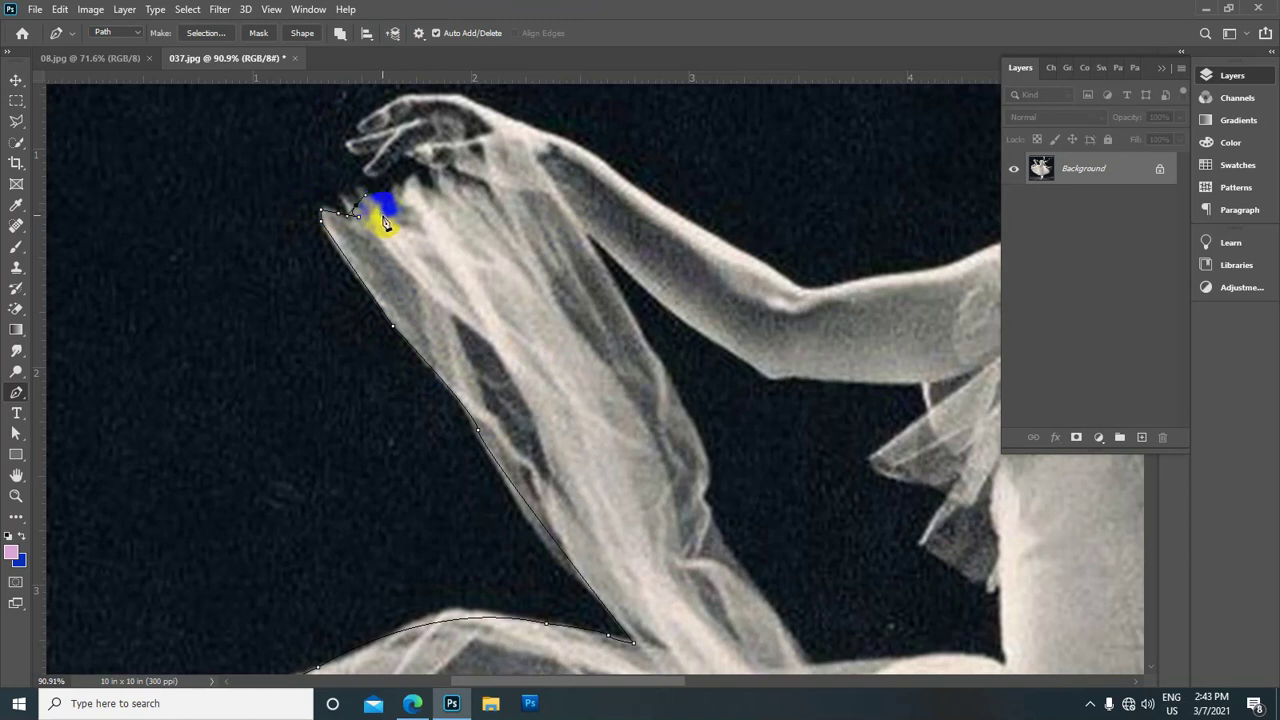
{"action": "mouse_move", "coordinate": [399, 222]}
{"action": "left_mouse_down"}
{"action": "mouse_move", "coordinate": [411, 187]}
{"action": "mouse_move", "coordinate": [438, 170]}
{"action": "mouse_move", "coordinate": [410, 165]}
{"action": "left_mouse_up"}
Curve the outline over the fingers, back of the hand and forearm's top edge
{"action": "left_click", "coordinate": [398, 160]}
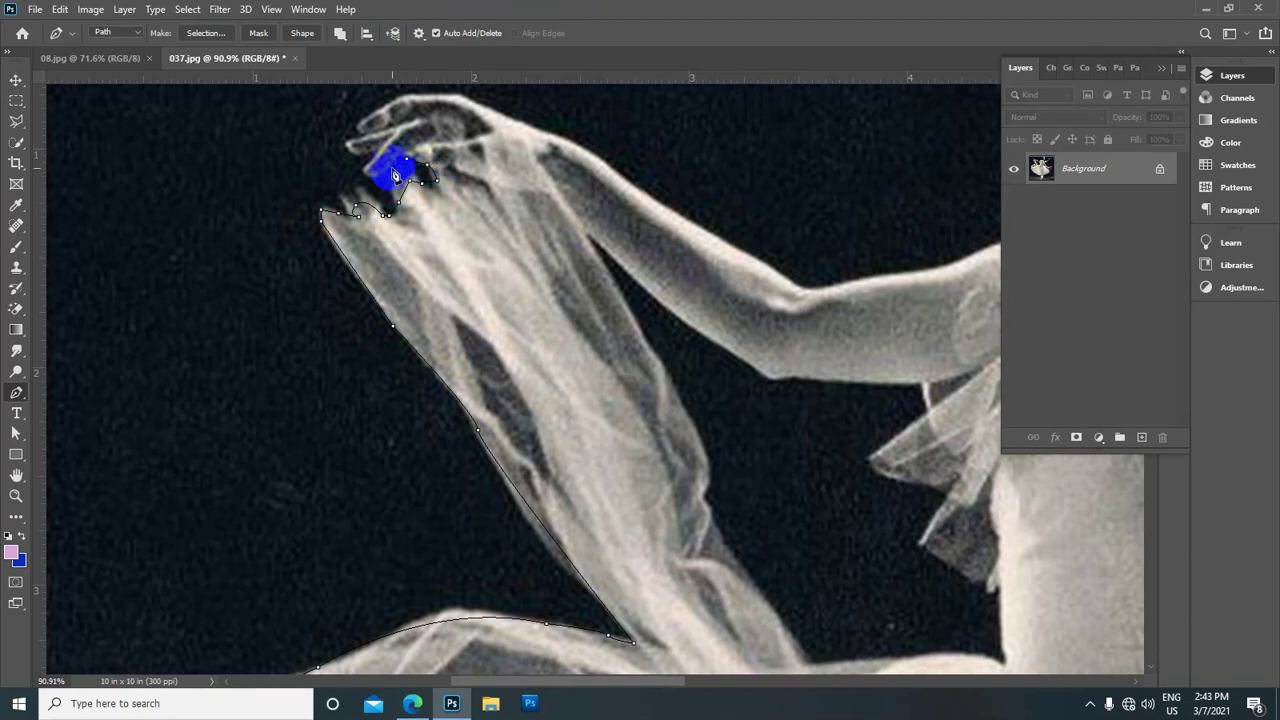
{"action": "left_click_drag", "start_coordinate": [375, 165], "coordinate": [398, 127]}
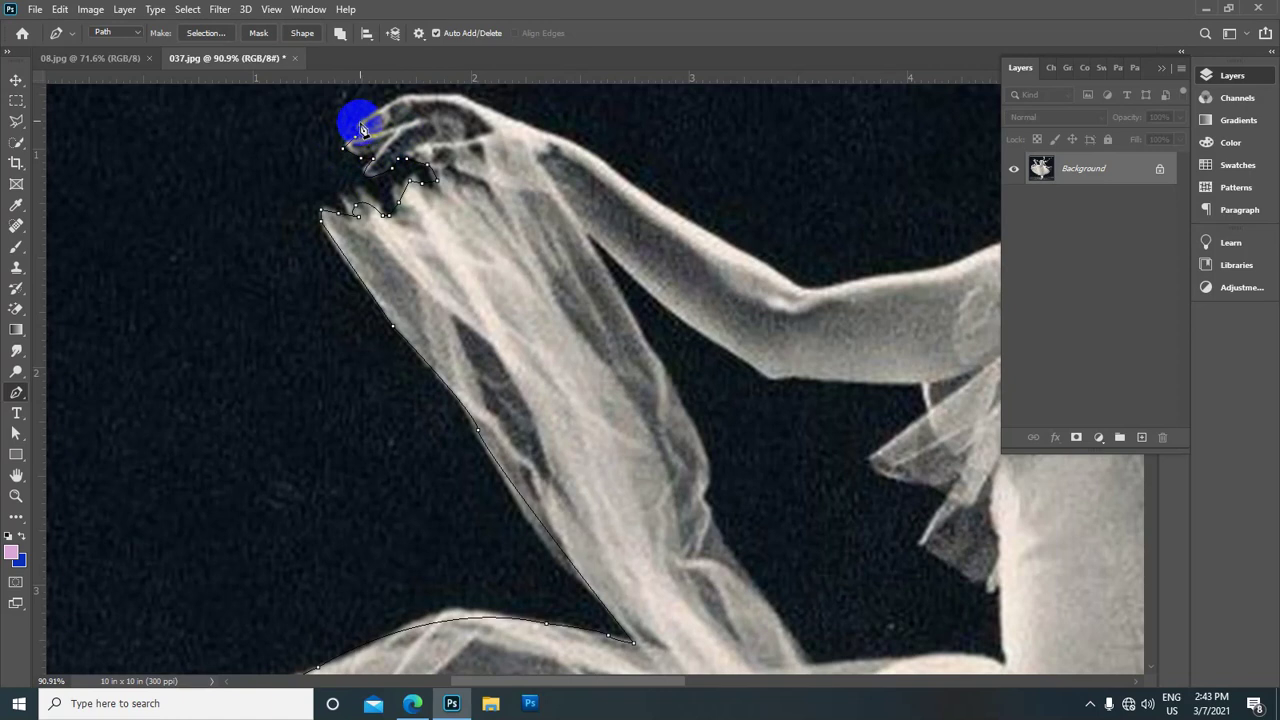
{"action": "mouse_move", "coordinate": [391, 86]}
{"action": "left_mouse_down"}
{"action": "mouse_move", "coordinate": [449, 166]}
{"action": "mouse_move", "coordinate": [370, 200]}
{"action": "left_mouse_up"}
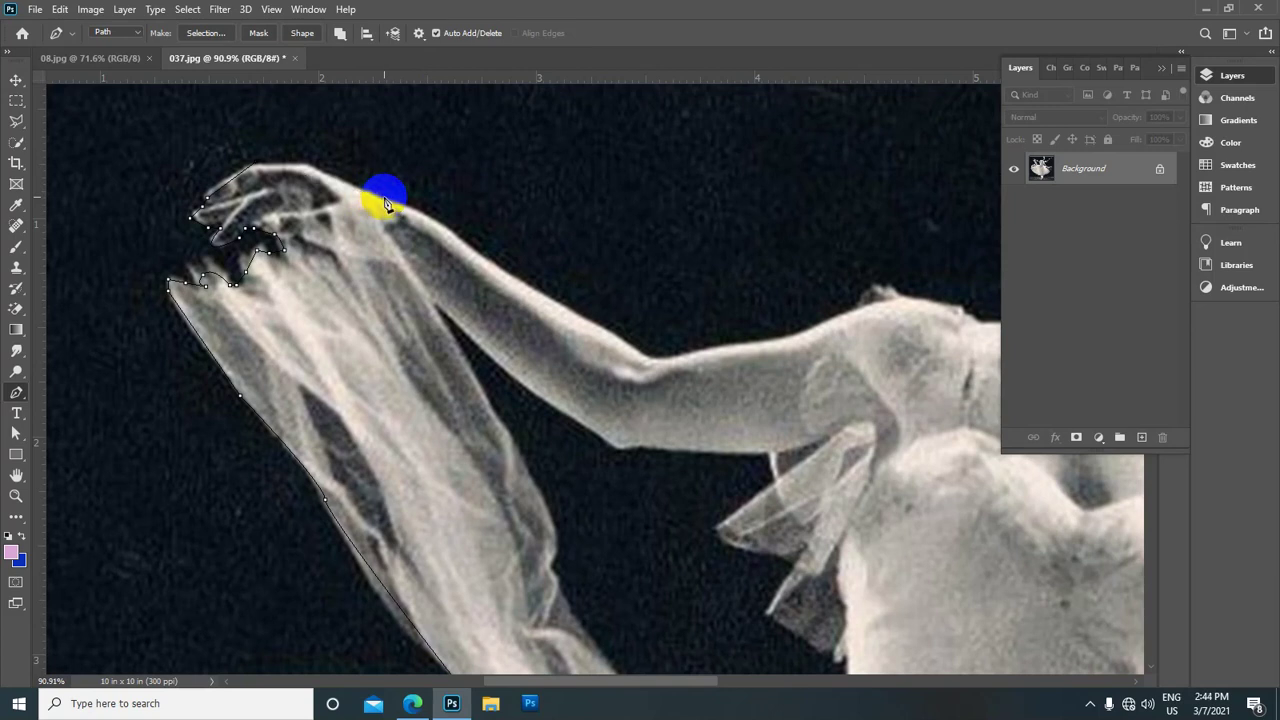
{"action": "left_click_drag", "start_coordinate": [368, 193], "coordinate": [432, 228]}
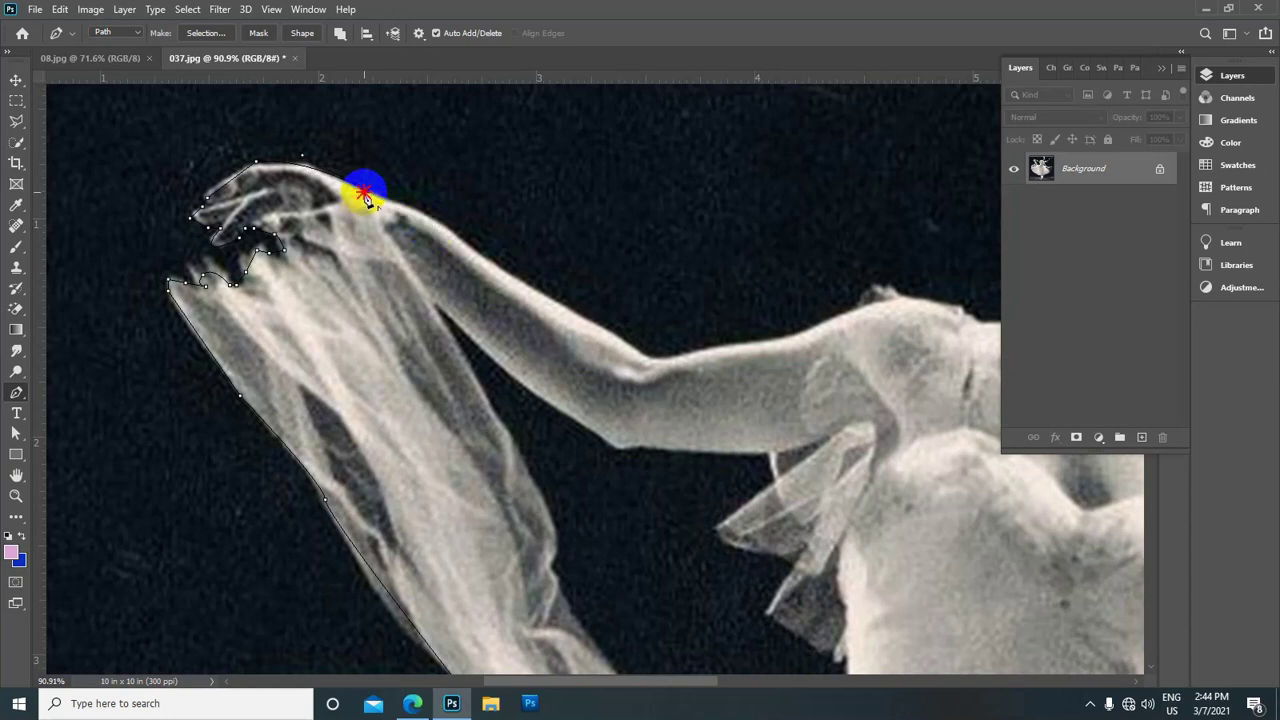
{"action": "left_click_drag", "start_coordinate": [495, 266], "coordinate": [558, 320]}
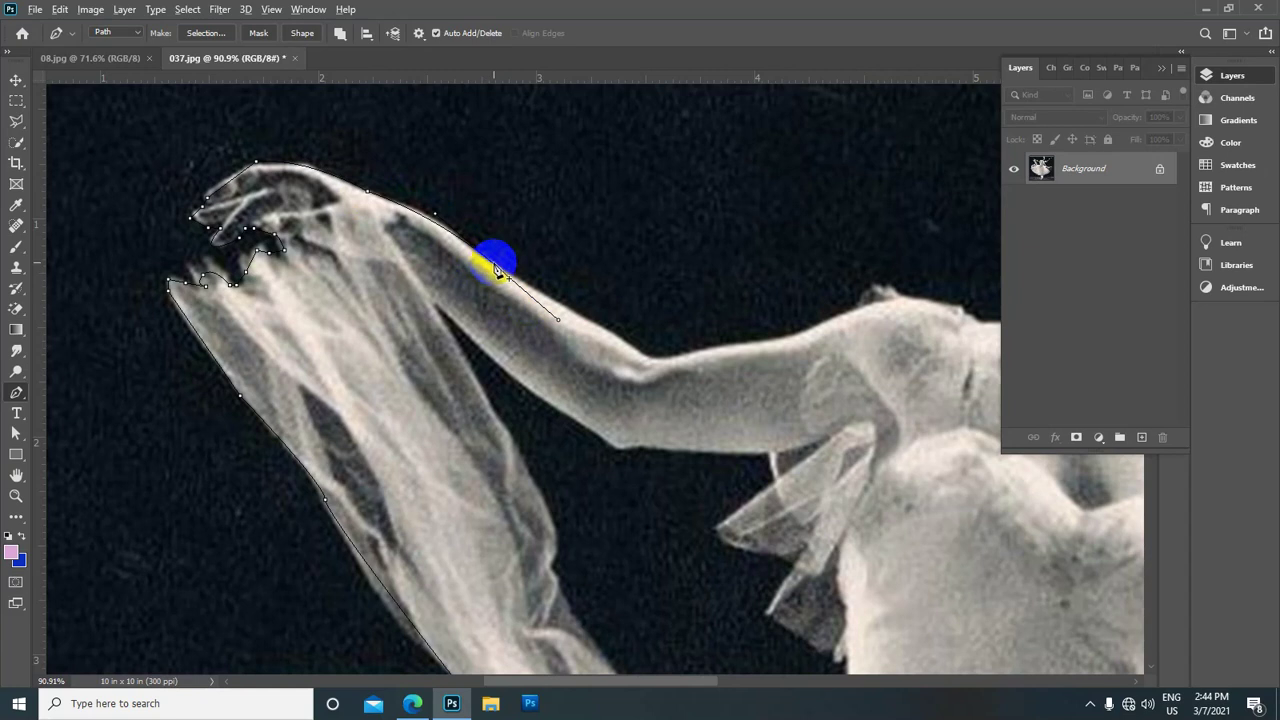
{"action": "left_click_drag", "start_coordinate": [586, 286], "coordinate": [400, 200]}
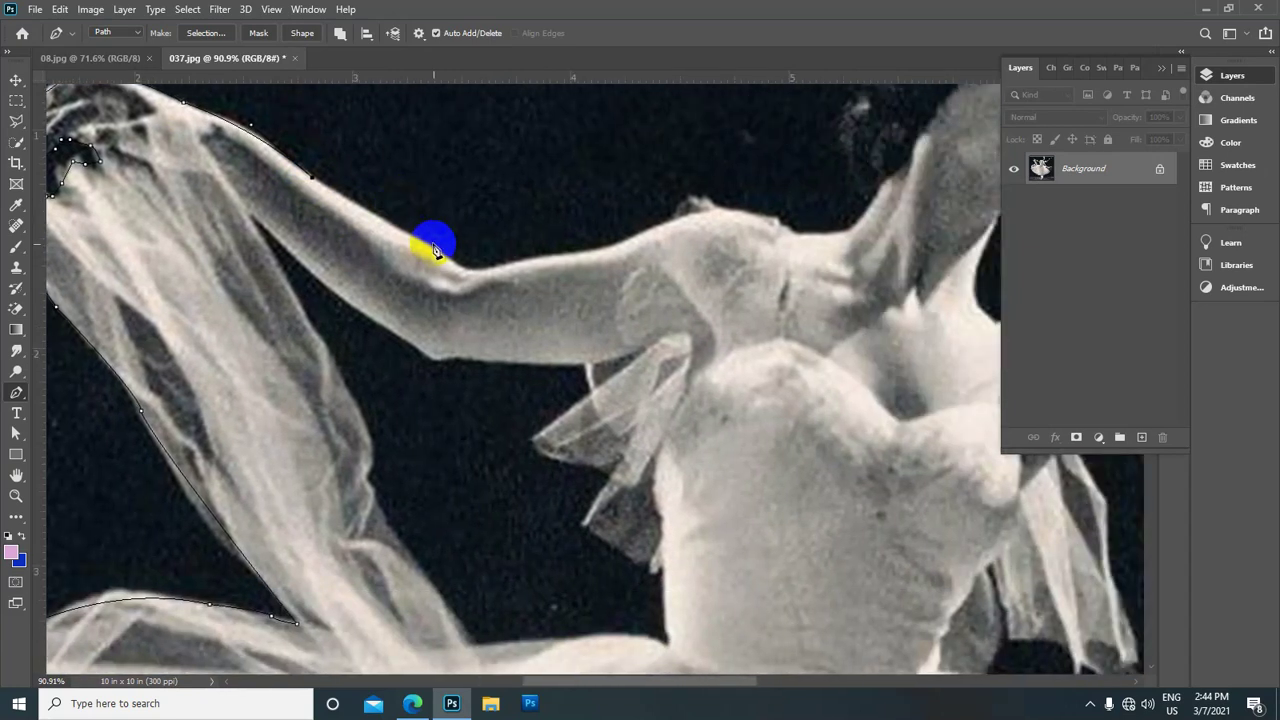
Run the path along the upper arm with a corner, then curve it over the shoulder to the neck
{"action": "mouse_move", "coordinate": [443, 254]}
{"action": "left_mouse_down"}
{"action": "mouse_move", "coordinate": [504, 290]}
{"action": "mouse_move", "coordinate": [548, 262]}
{"action": "left_mouse_up"}
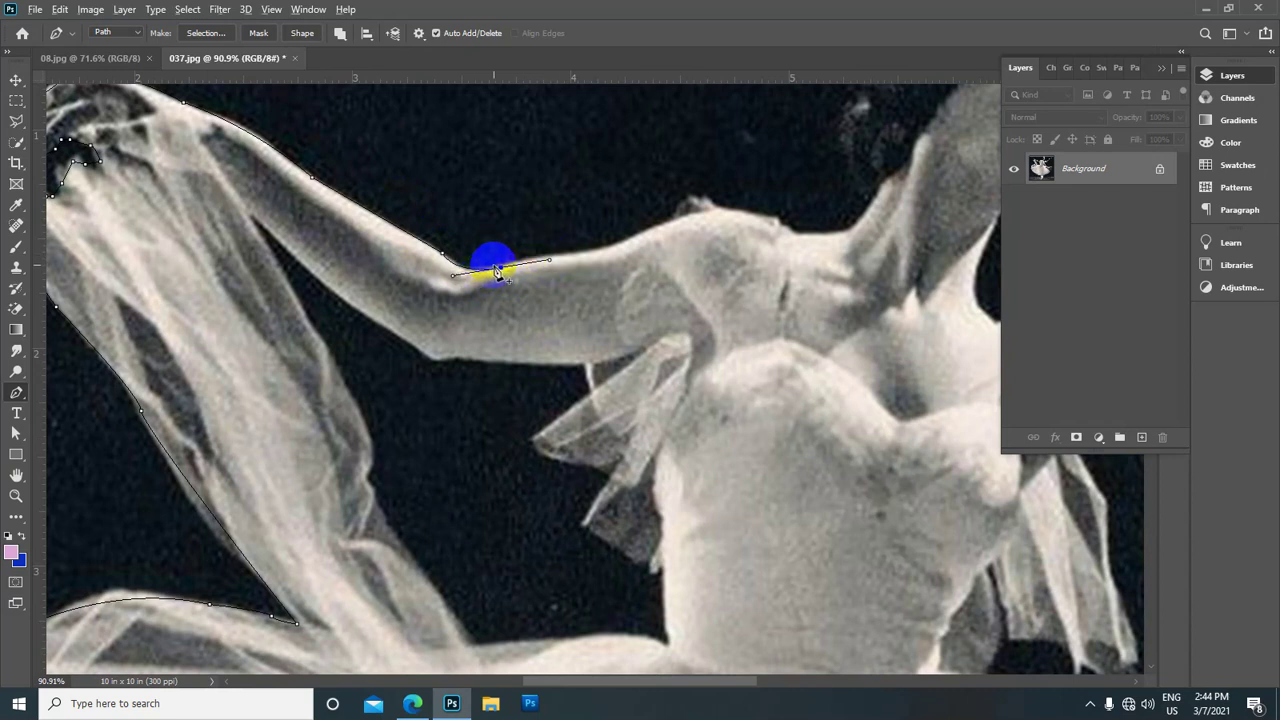
{"action": "left_click", "coordinate": [501, 268]}
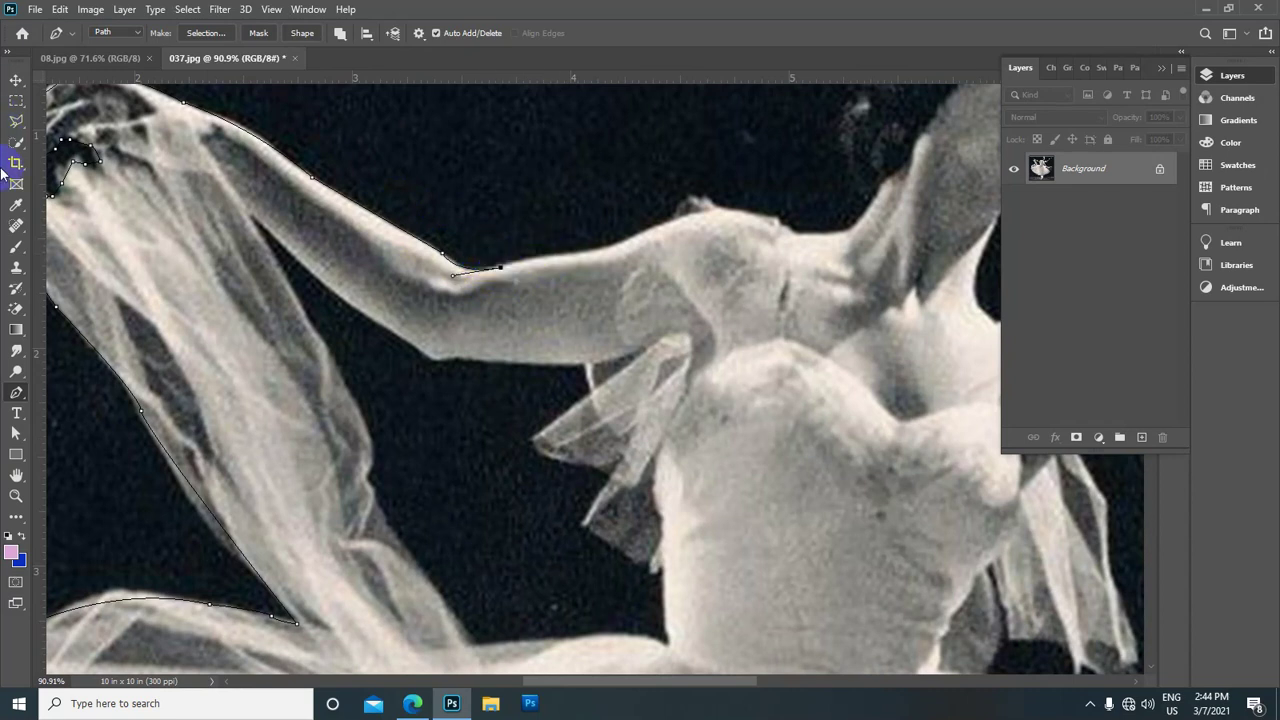
{"action": "left_click", "coordinate": [611, 245]}
{"action": "left_click_drag", "start_coordinate": [789, 232], "coordinate": [858, 281]}
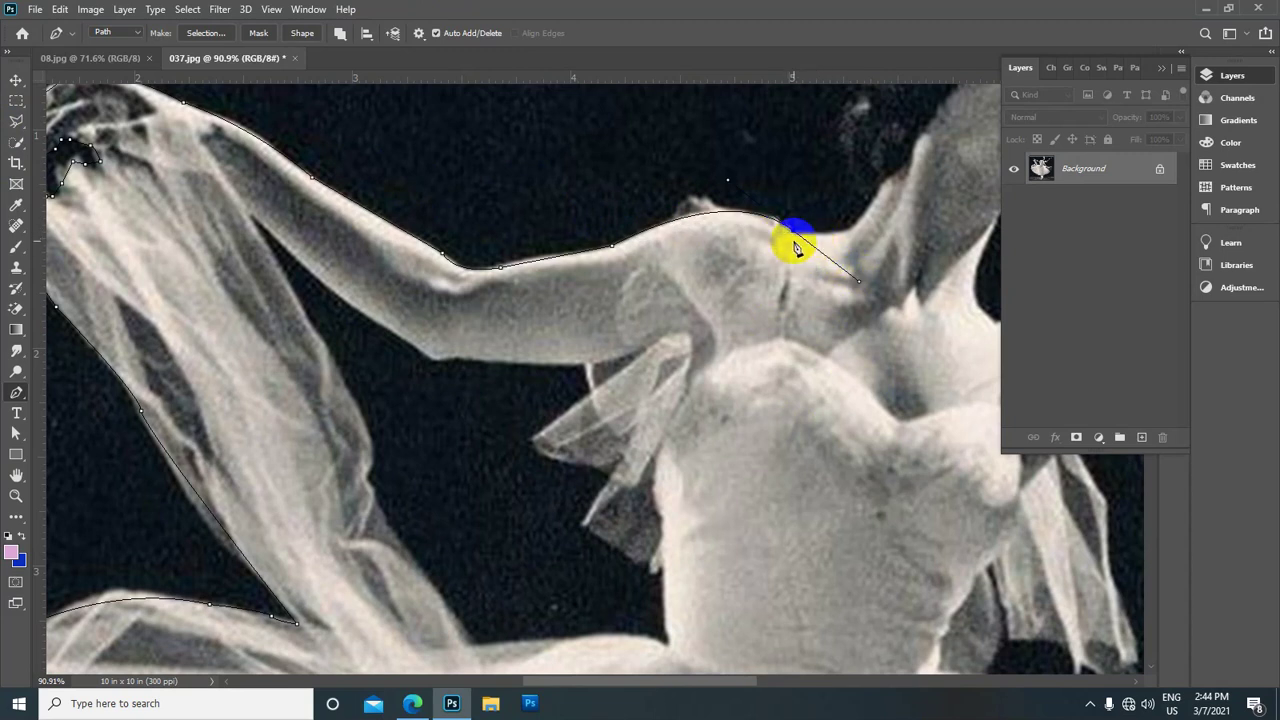
{"action": "key", "text": "super"}
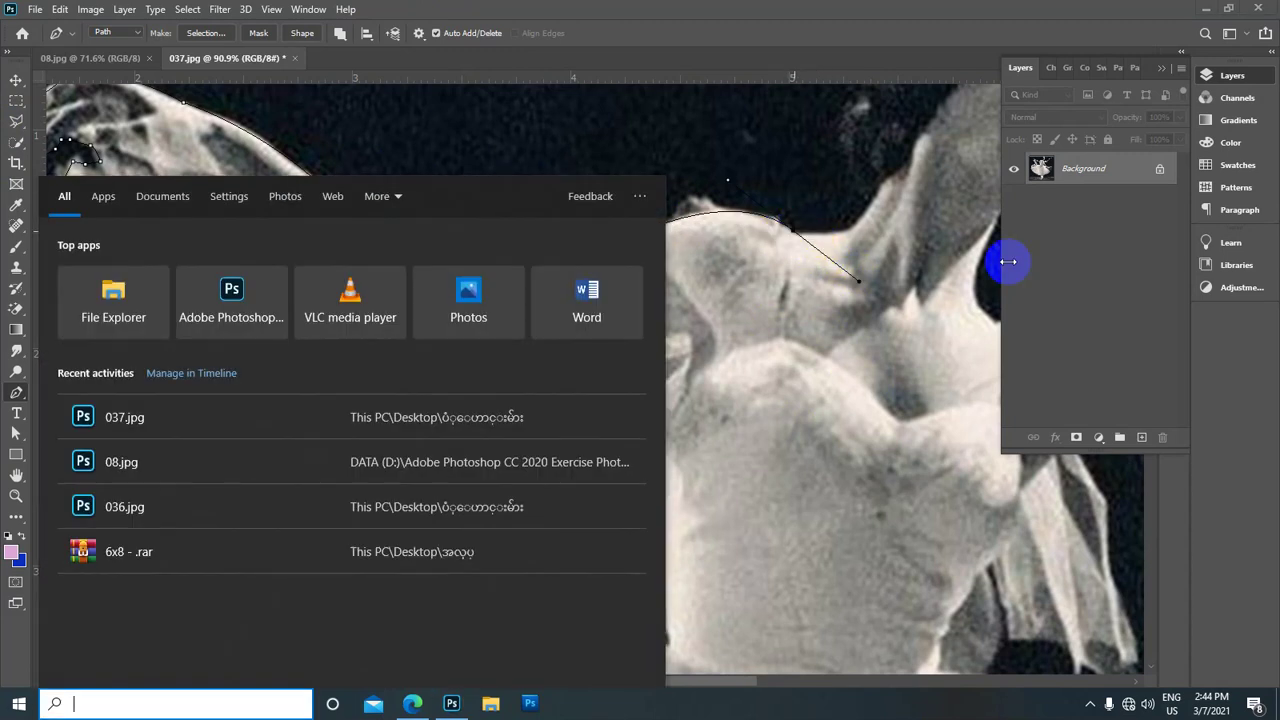
{"action": "left_click", "coordinate": [865, 291]}
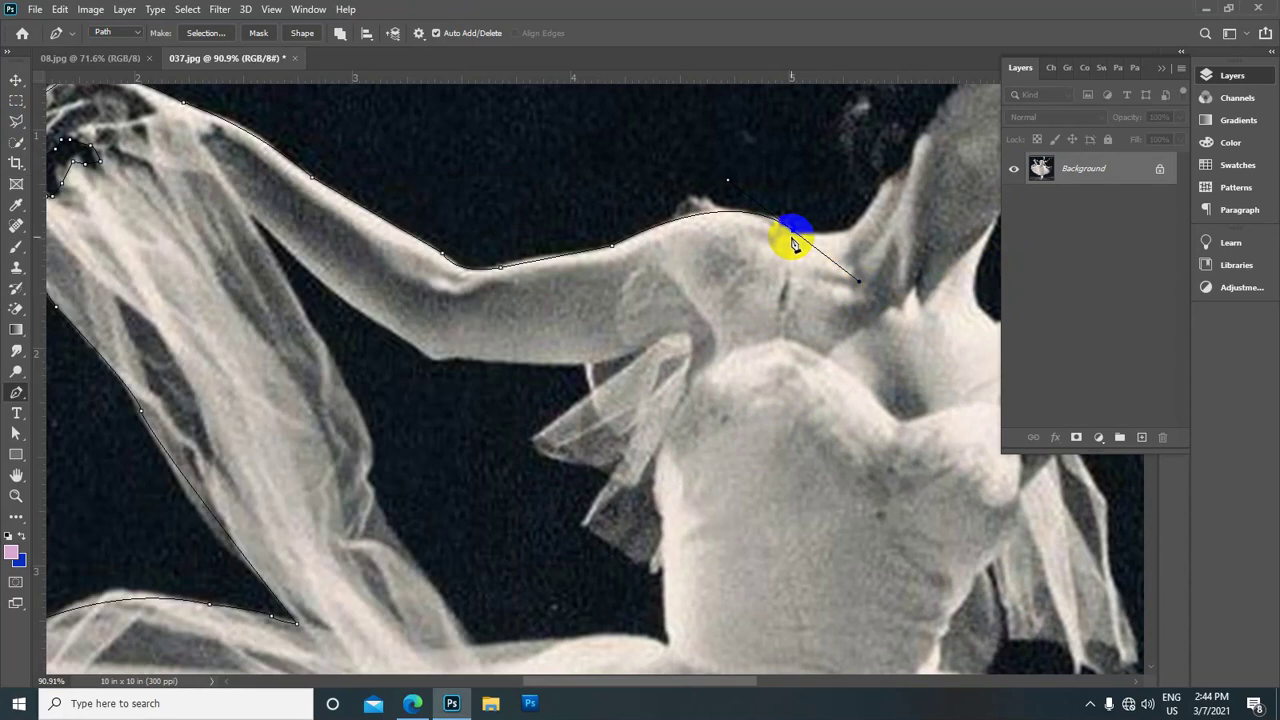
{"action": "mouse_move", "coordinate": [795, 237]}
{"action": "left_mouse_down"}
{"action": "mouse_move", "coordinate": [530, 272]}
{"action": "mouse_move", "coordinate": [551, 211]}
{"action": "left_mouse_up"}
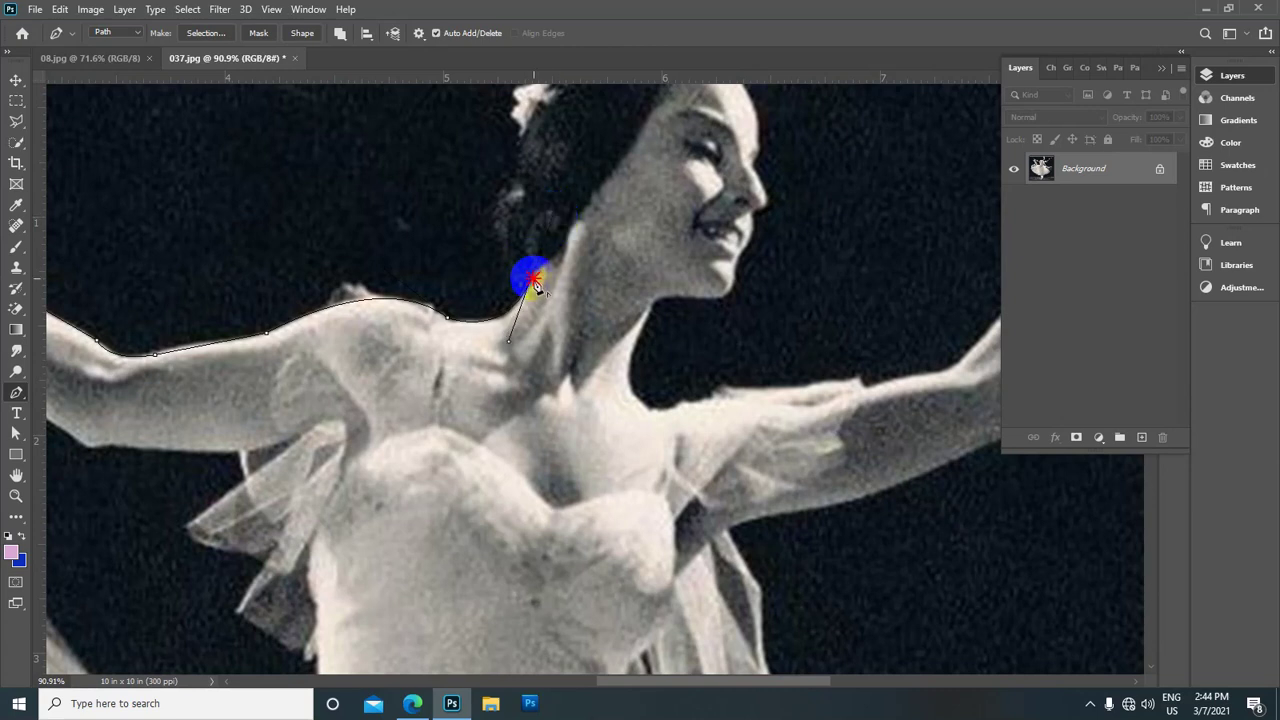
Trace the outline from the back of the neck up and across the top of the hair
{"action": "scroll", "coordinate": [535, 283], "scroll_direction": "up", "scroll_amount": 3}
{"action": "left_click", "coordinate": [529, 396]}
{"action": "left_click_drag", "start_coordinate": [549, 323], "coordinate": [540, 285]}
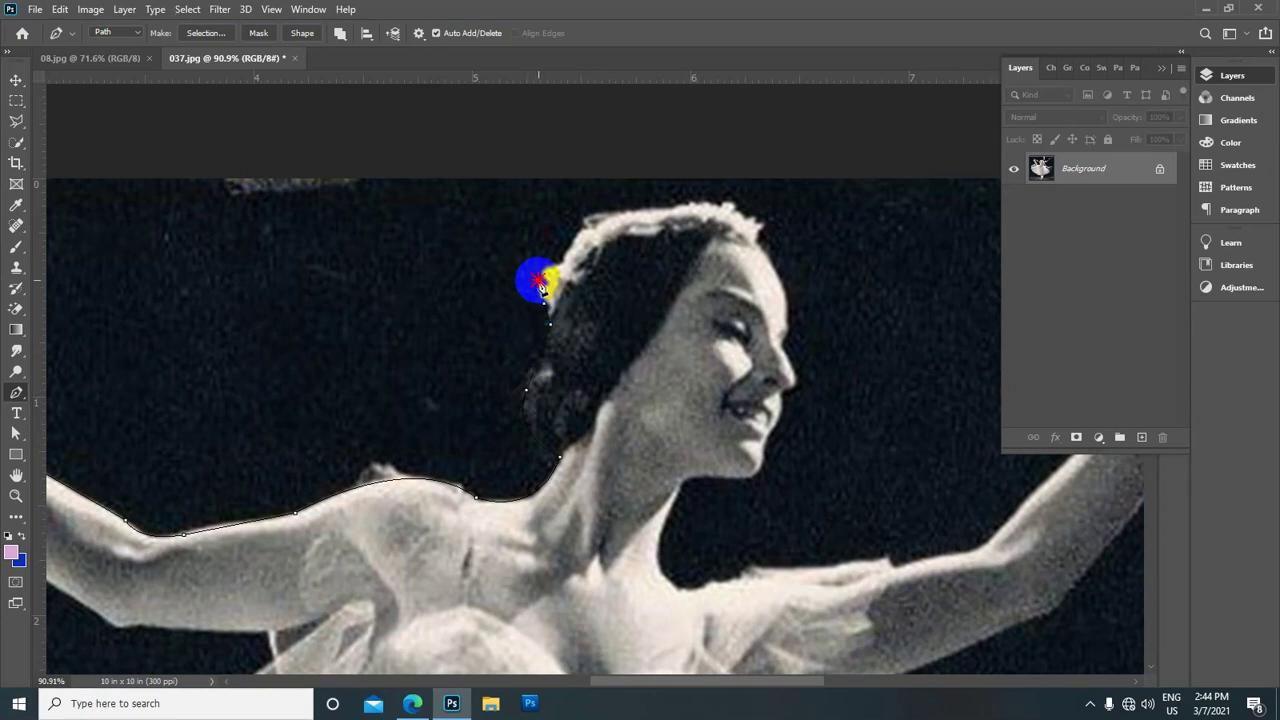
{"action": "left_click", "coordinate": [565, 257]}
{"action": "left_click_drag", "start_coordinate": [580, 228], "coordinate": [603, 220]}
{"action": "left_click", "coordinate": [620, 209]}
{"action": "left_click", "coordinate": [703, 208]}
{"action": "left_click", "coordinate": [727, 207]}
{"action": "left_click", "coordinate": [753, 220]}
Carry the outline down the forehead, around the nose and mouth, to a sharp chin corner
{"action": "scroll", "coordinate": [700, 290], "scroll_direction": "right", "scroll_amount": 3}
{"action": "scroll", "coordinate": [640, 300], "scroll_direction": "down", "scroll_amount": 1}
{"action": "left_click_drag", "start_coordinate": [670, 290], "coordinate": [662, 313]}
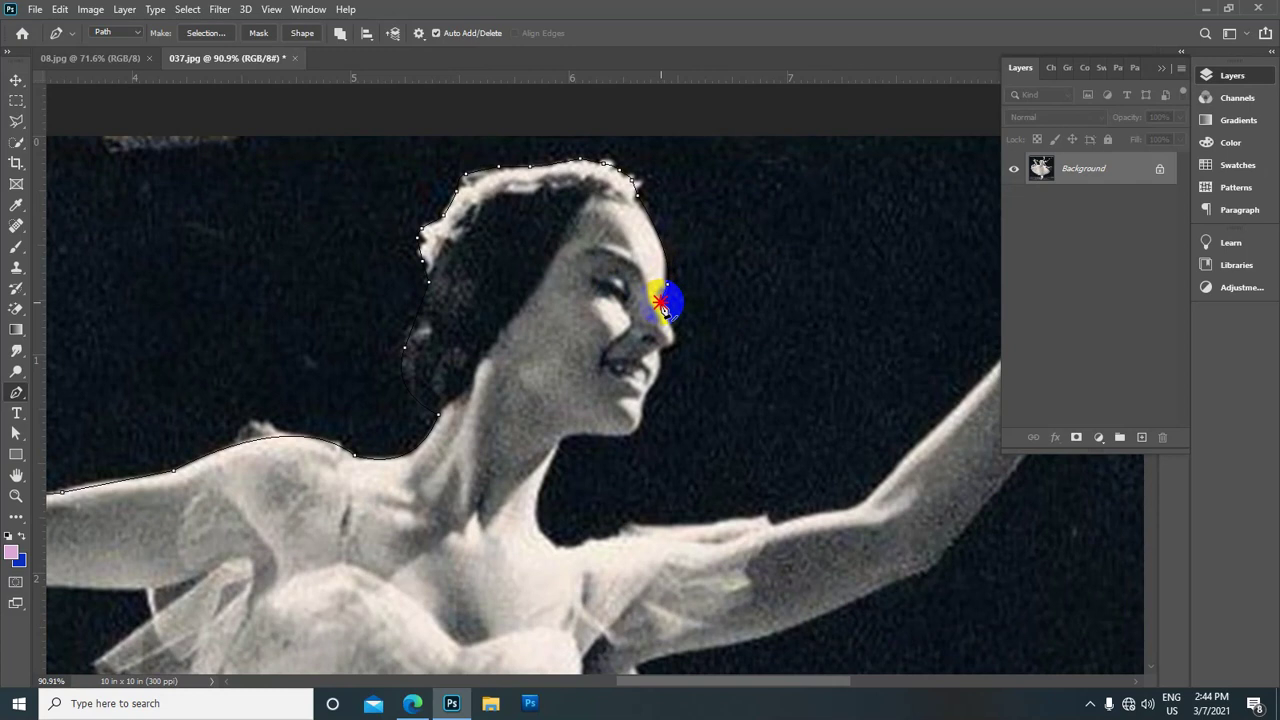
{"action": "left_click", "coordinate": [668, 357]}
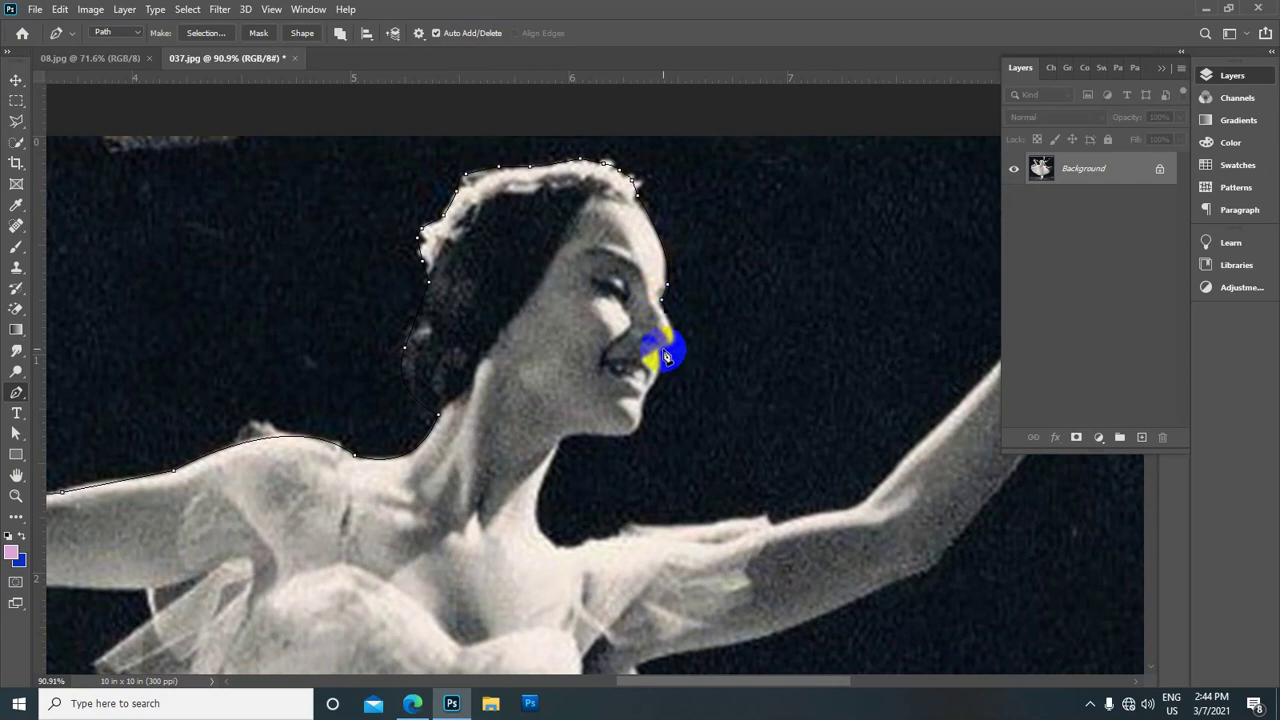
{"action": "mouse_move", "coordinate": [668, 357]}
{"action": "left_mouse_down"}
{"action": "mouse_move", "coordinate": [665, 376]}
{"action": "mouse_move", "coordinate": [608, 277]}
{"action": "left_mouse_up"}
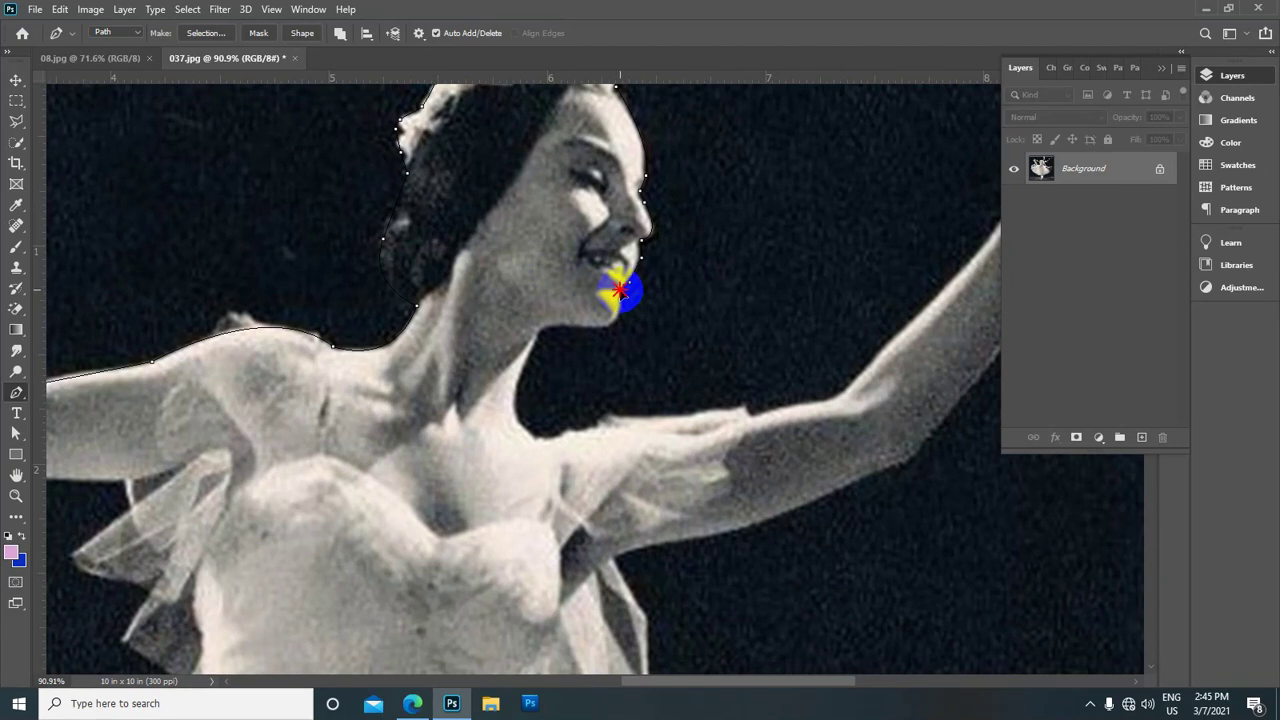
{"action": "left_click_drag", "start_coordinate": [627, 292], "coordinate": [624, 322]}
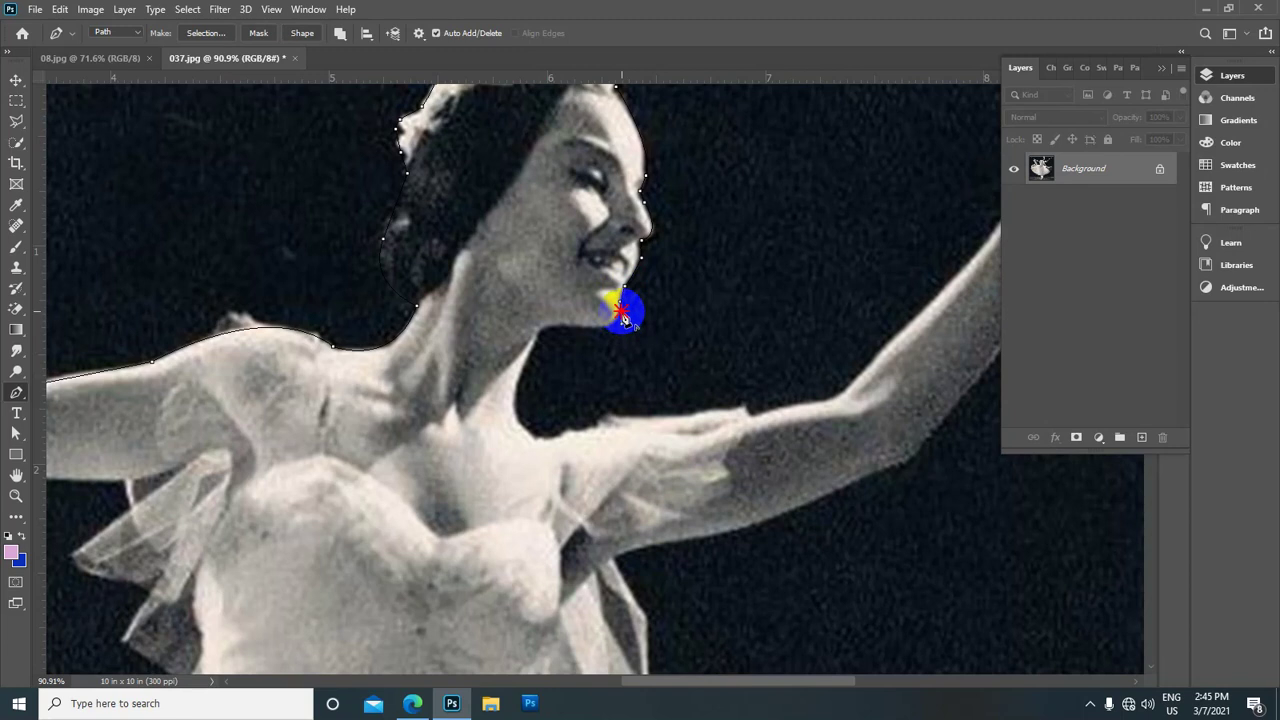
{"action": "left_click_drag", "start_coordinate": [575, 328], "coordinate": [532, 321]}
{"action": "left_click", "coordinate": [550, 350]}
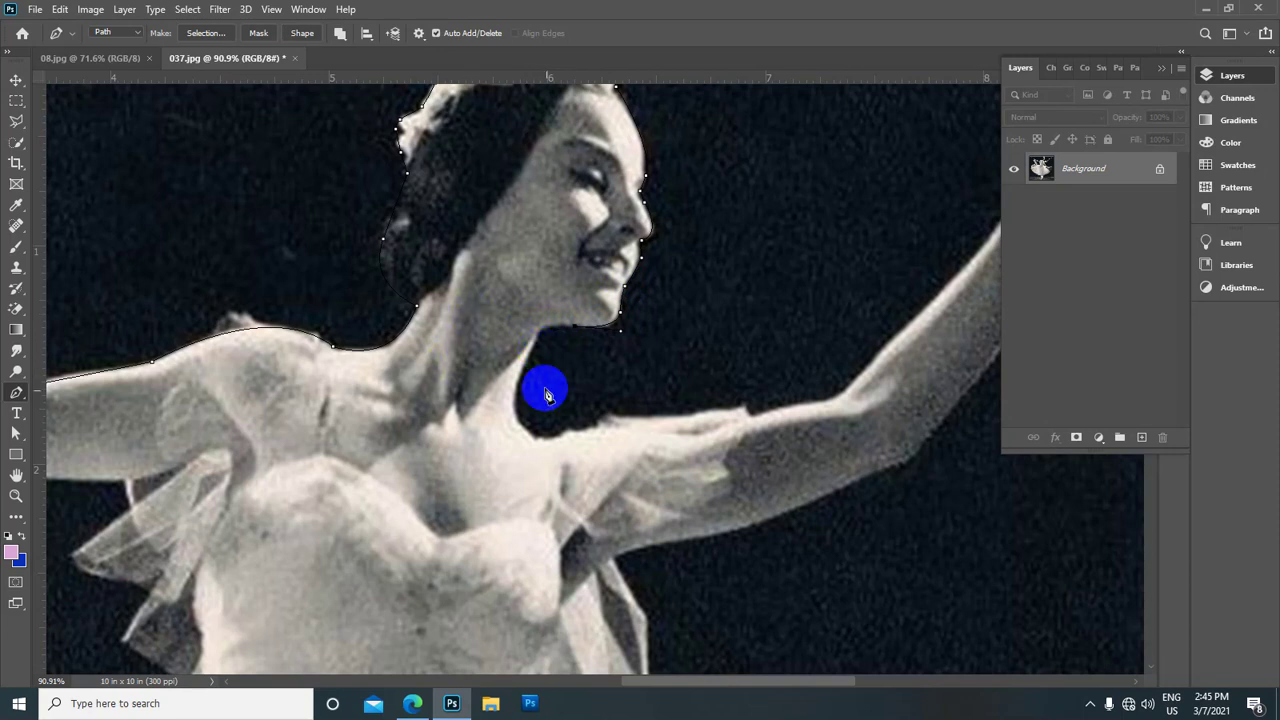
Run the outline down the front of the neck and along the top of the other arm
{"action": "left_click_drag", "start_coordinate": [520, 392], "coordinate": [506, 462]}
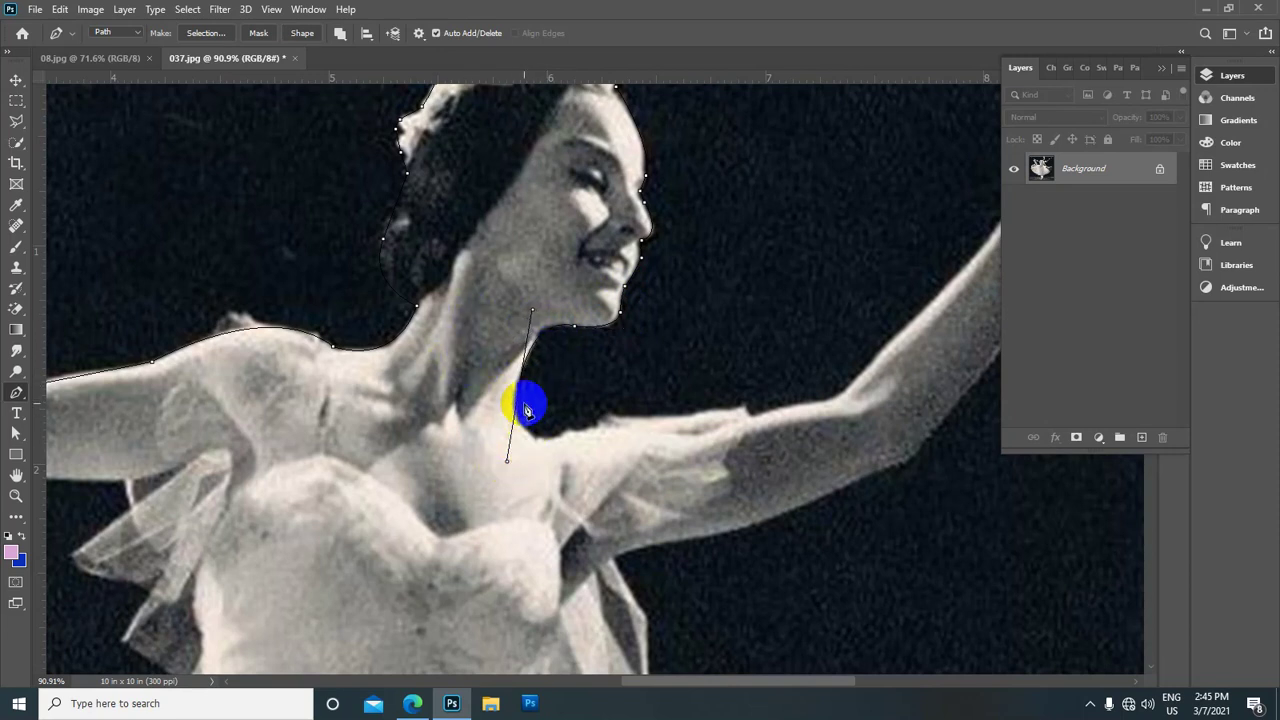
{"action": "scroll", "coordinate": [557, 334], "scroll_direction": "right", "scroll_amount": 3}
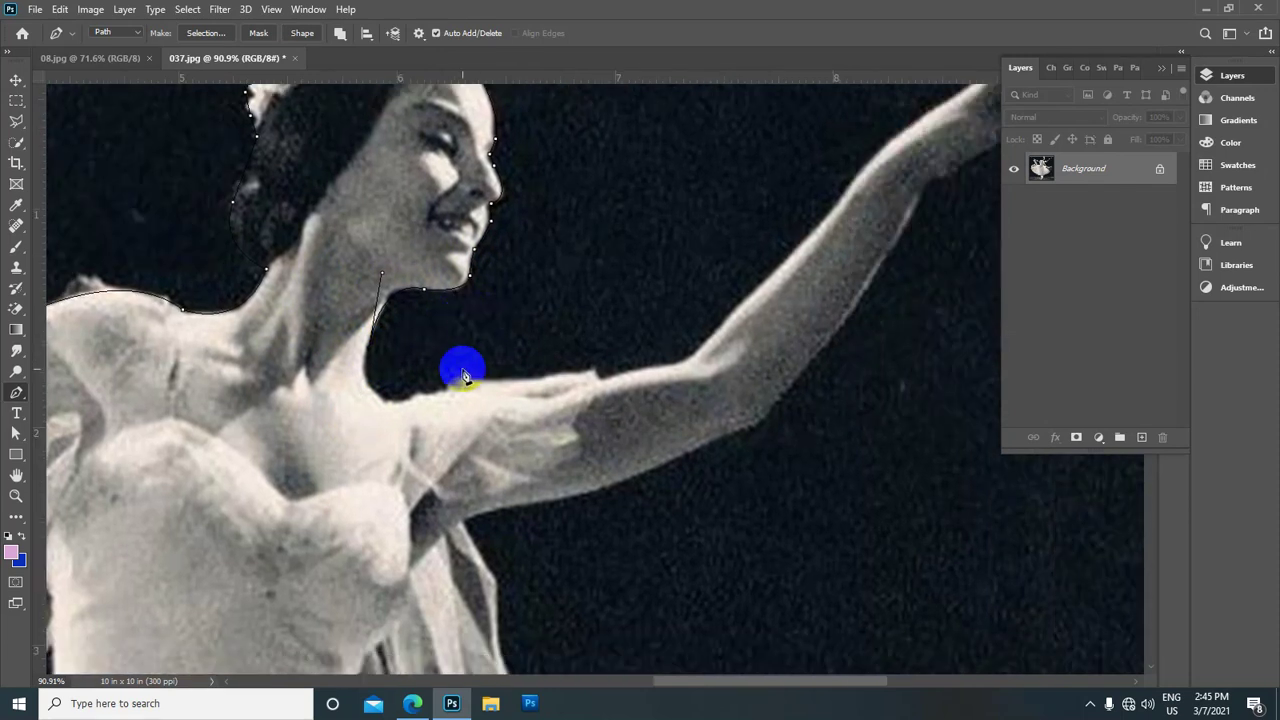
{"action": "left_click_drag", "start_coordinate": [455, 381], "coordinate": [567, 317]}
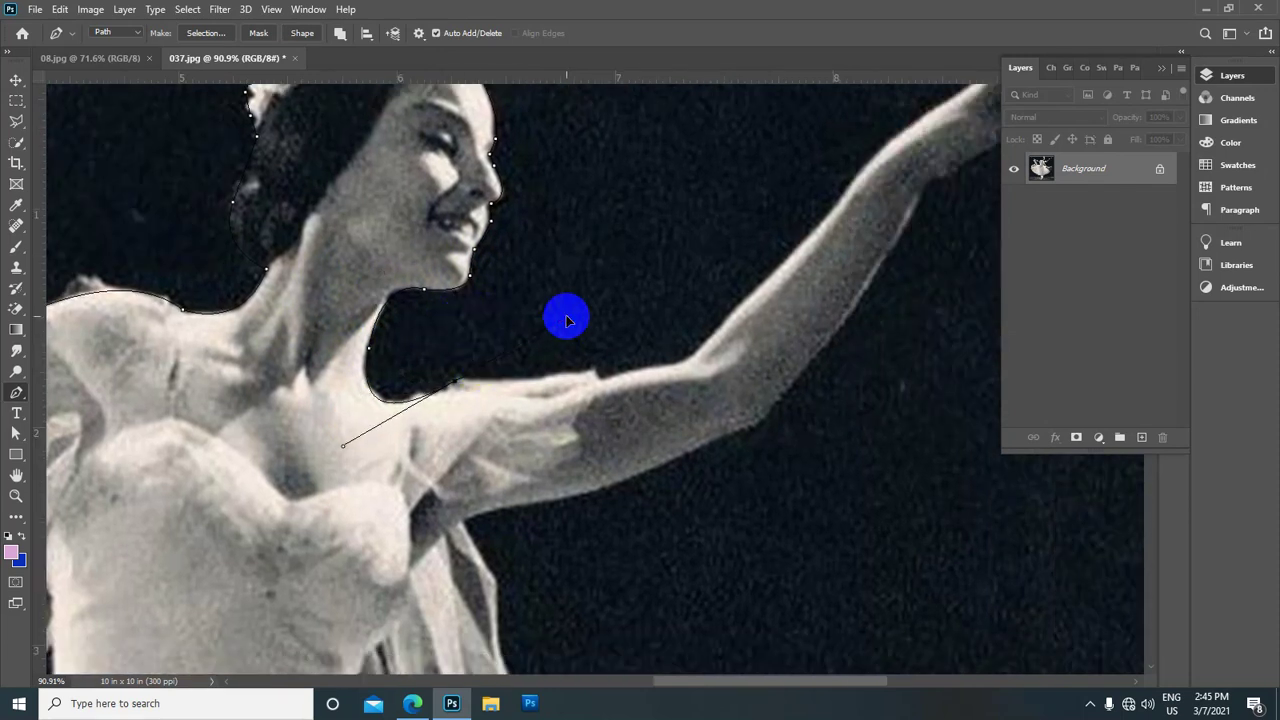
{"action": "left_click", "coordinate": [598, 377]}
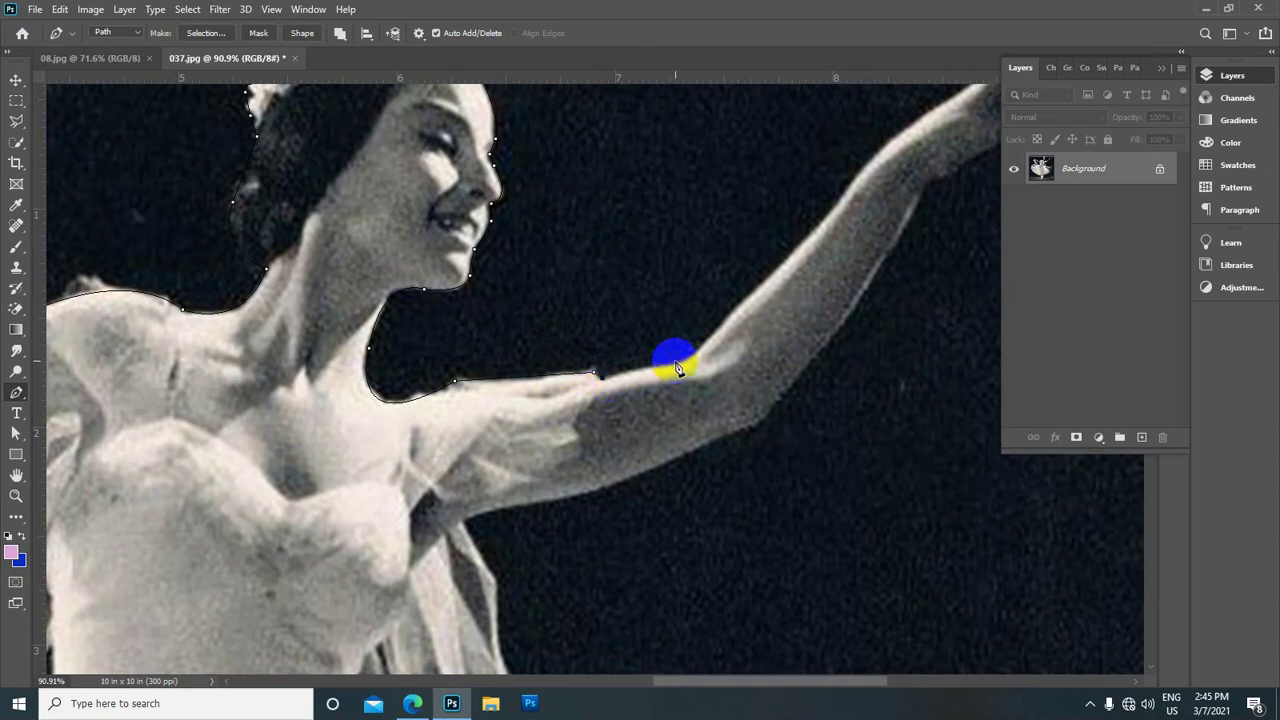
{"action": "mouse_move", "coordinate": [728, 316]}
{"action": "left_mouse_down"}
{"action": "mouse_move", "coordinate": [731, 330]}
{"action": "mouse_move", "coordinate": [571, 486]}
{"action": "left_mouse_up"}
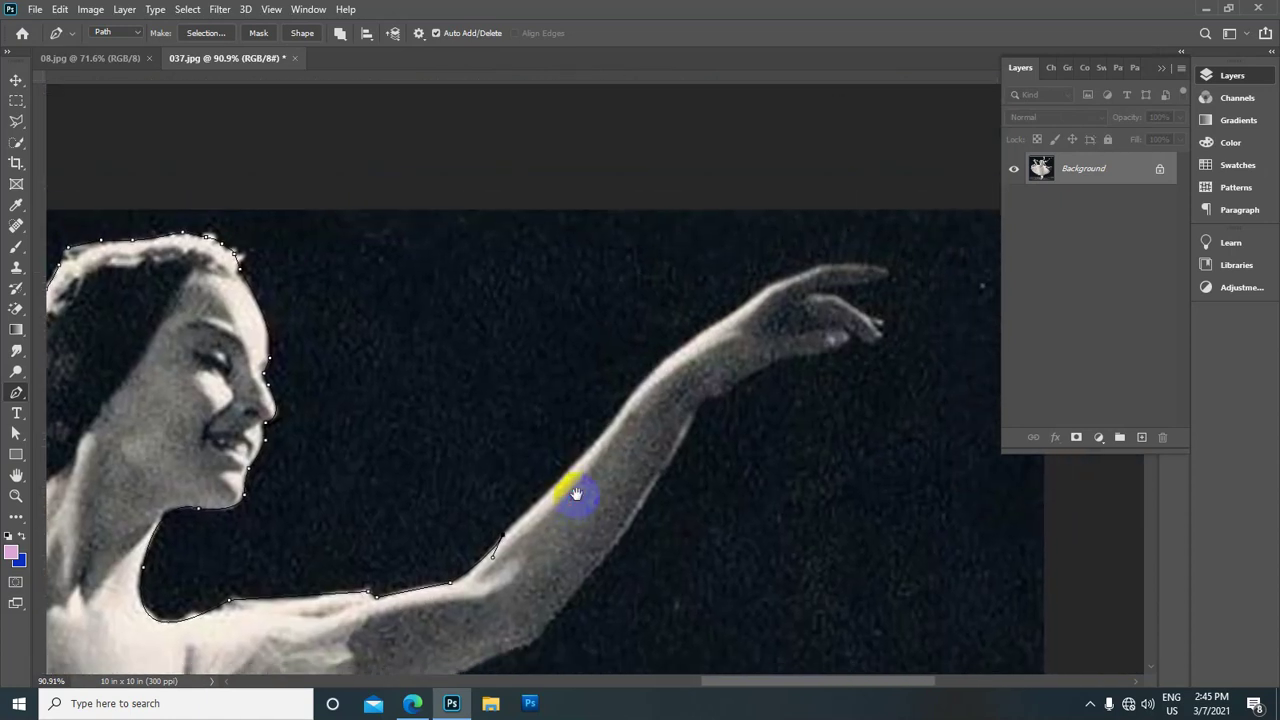
Trace the outline along the forearm to a sharp corner at the wrist
{"action": "left_click", "coordinate": [630, 405]}
{"action": "left_click_drag", "start_coordinate": [628, 404], "coordinate": [648, 364]}
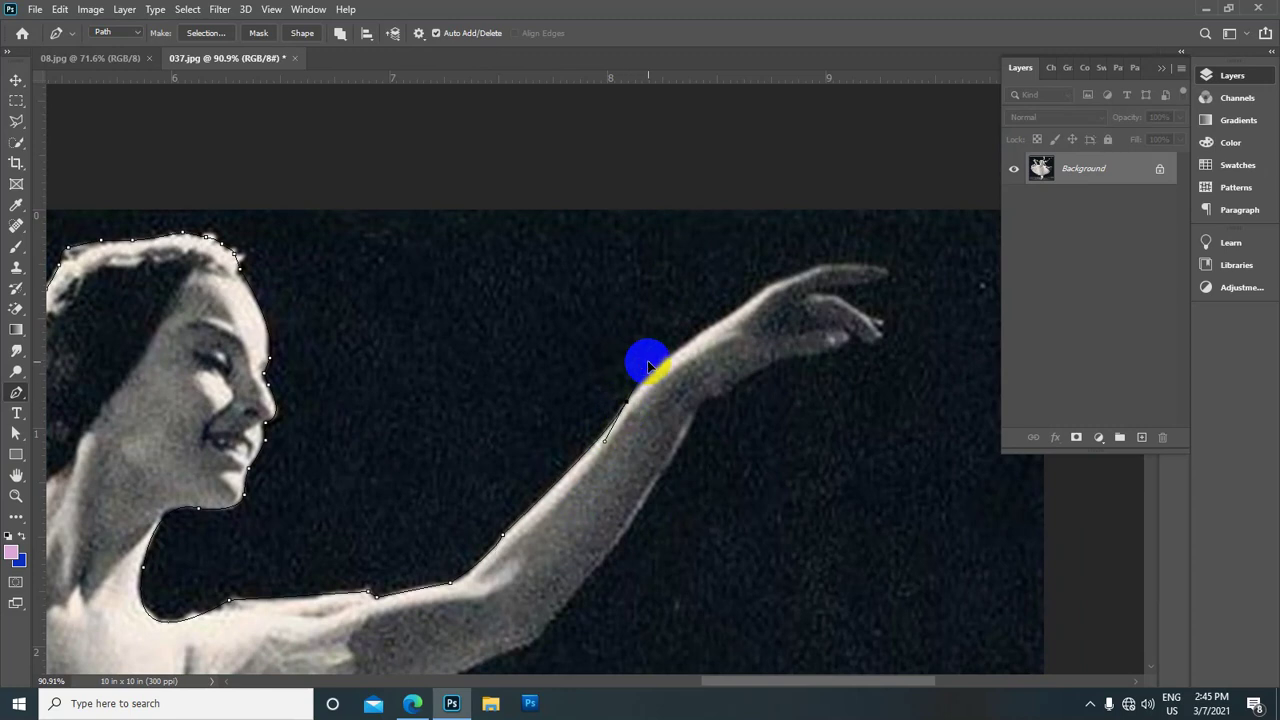
{"action": "left_click", "coordinate": [729, 330]}
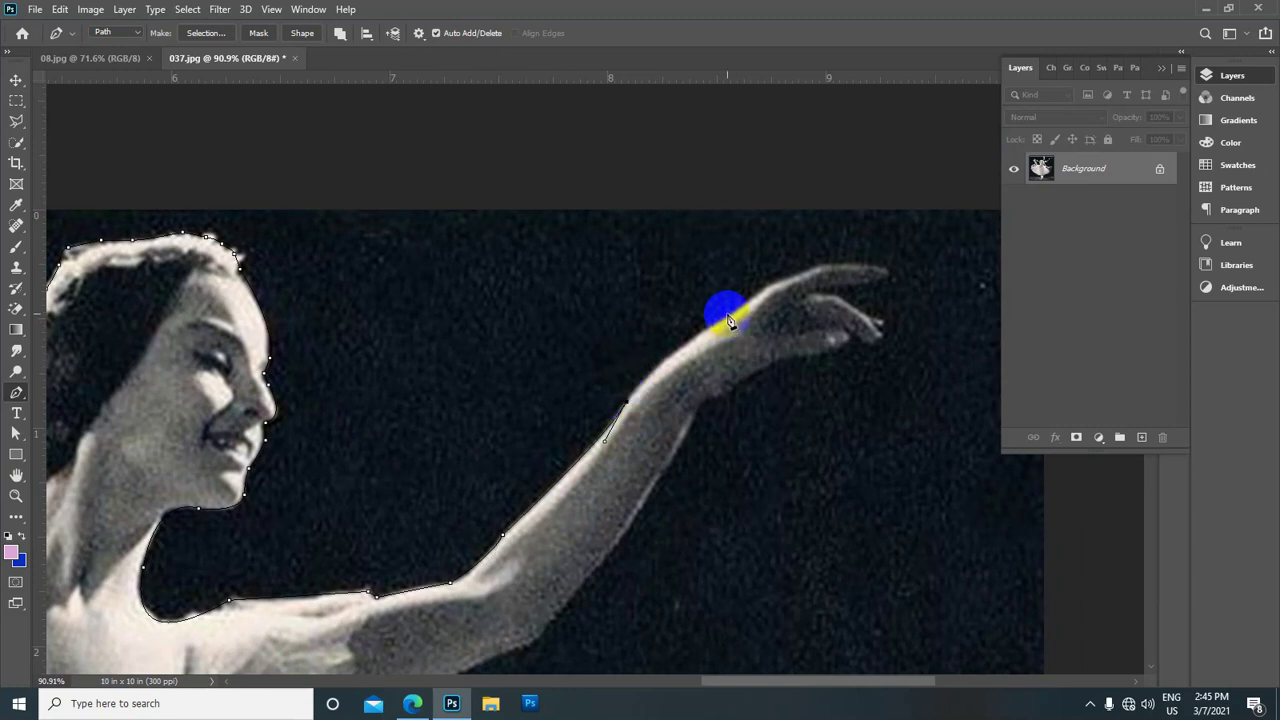
{"action": "left_click_drag", "start_coordinate": [735, 317], "coordinate": [780, 299]}
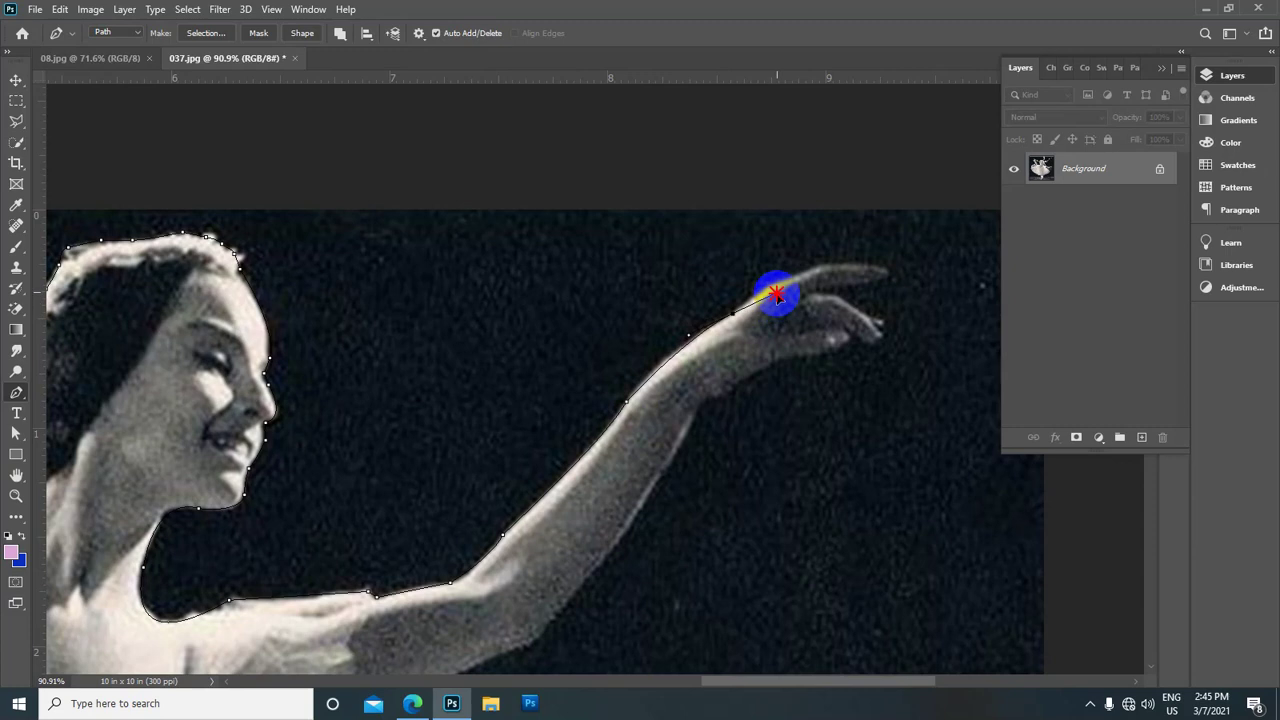
{"action": "left_click", "coordinate": [738, 316], "text": "alt"}
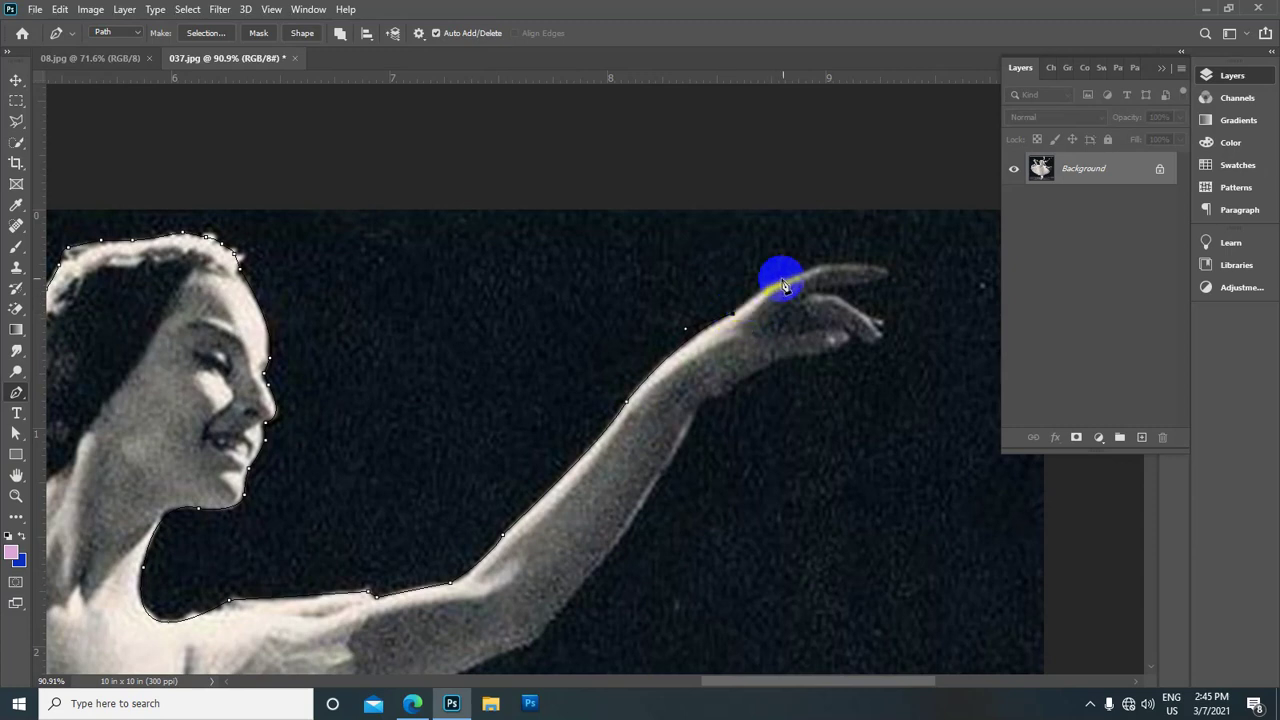
{"action": "left_click_drag", "start_coordinate": [823, 272], "coordinate": [675, 329]}
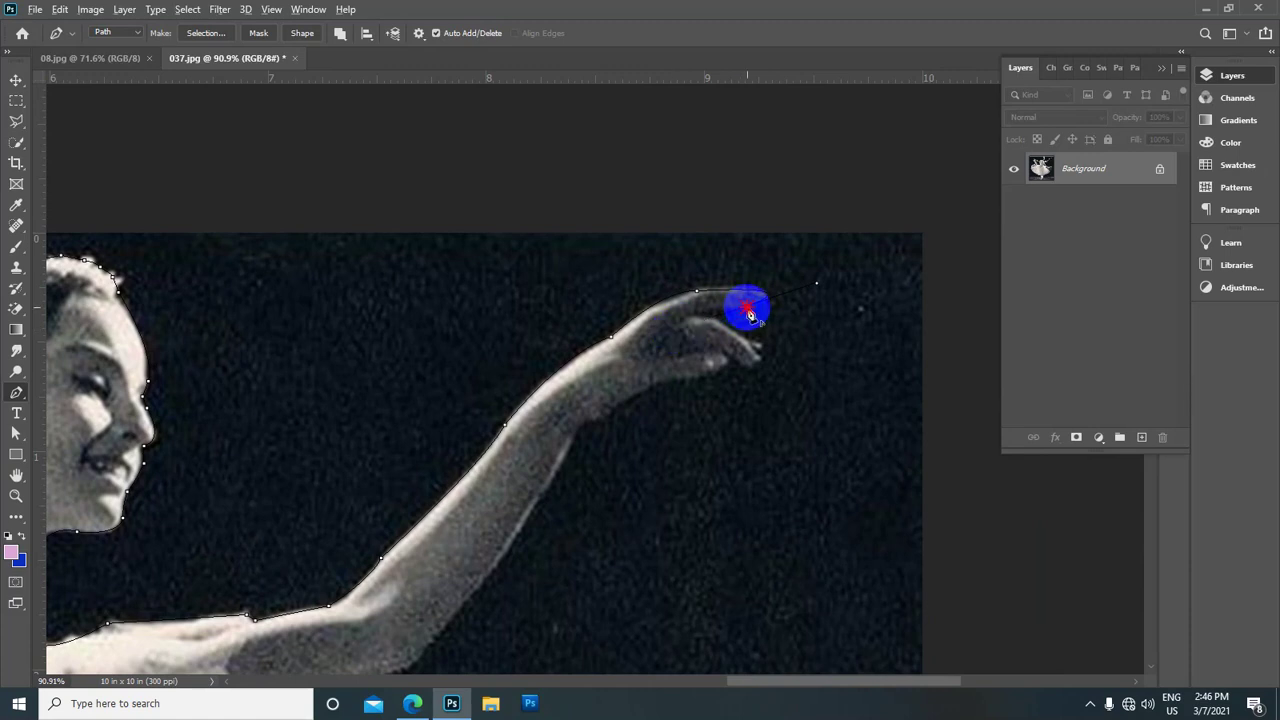
Loop the outline around the outstretched hand's fingertips and lower finger edge
{"action": "left_click", "coordinate": [703, 314]}
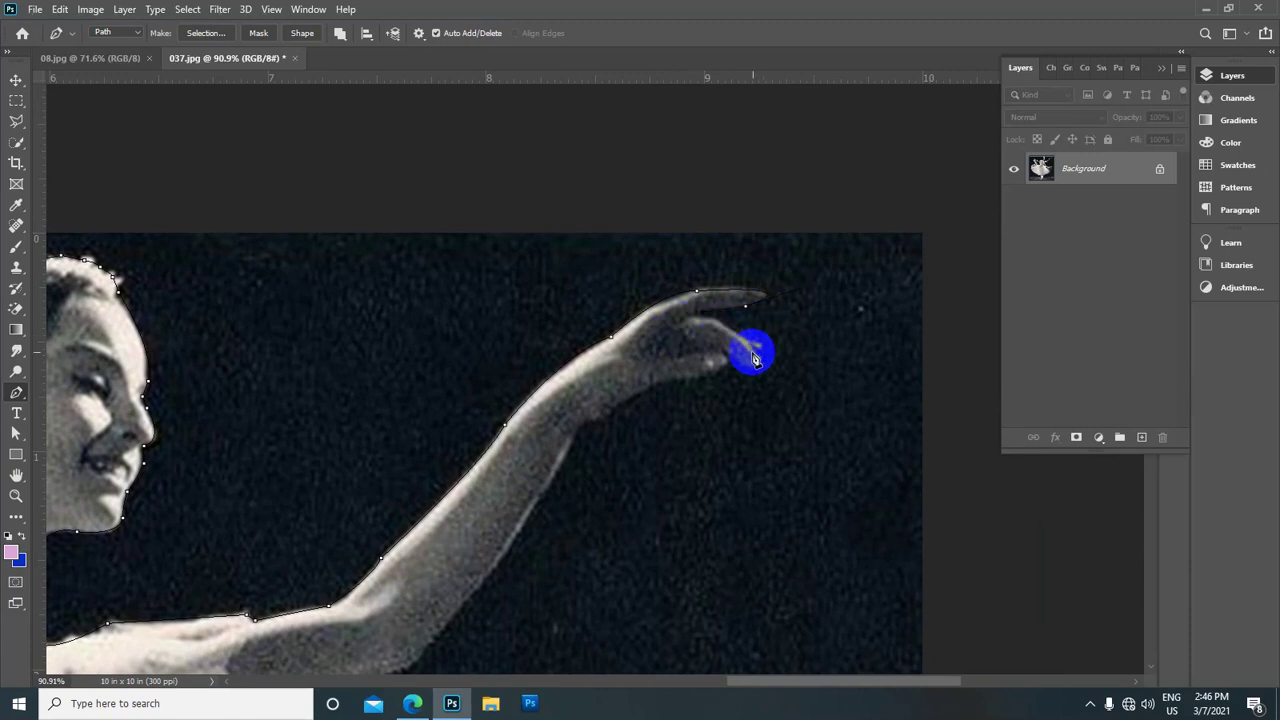
{"action": "left_click_drag", "start_coordinate": [760, 363], "coordinate": [736, 362]}
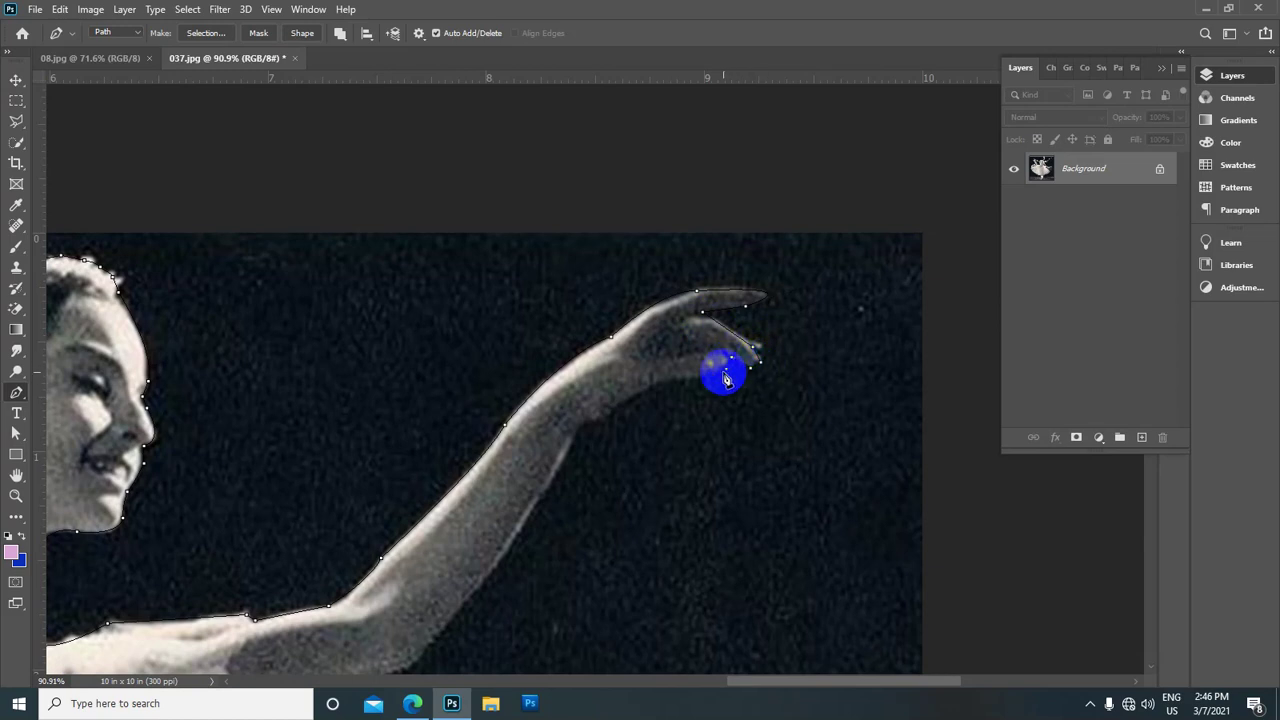
{"action": "left_click", "coordinate": [714, 373]}
{"action": "left_click_drag", "start_coordinate": [651, 390], "coordinate": [651, 234]}
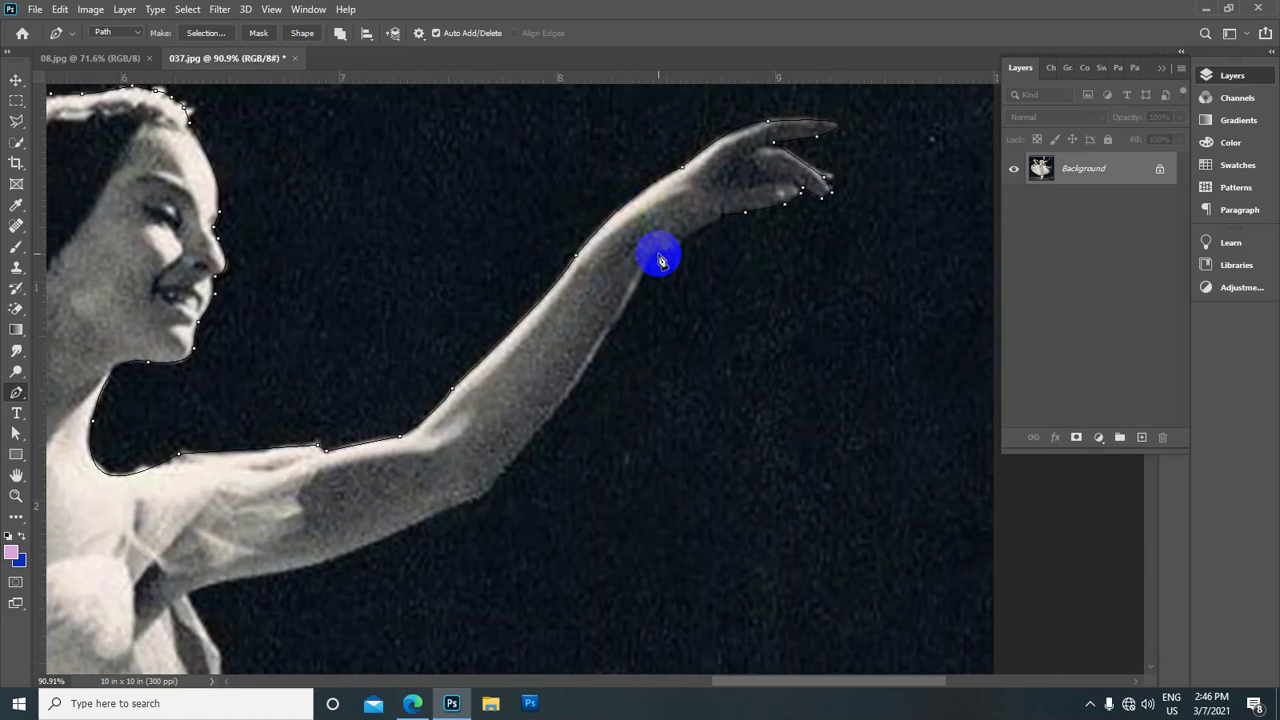
{"action": "left_click", "coordinate": [658, 254]}
Bring the outline back along the arm's underside to the armpit
{"action": "scroll", "coordinate": [560, 340], "scroll_direction": "down", "scroll_amount": 2}
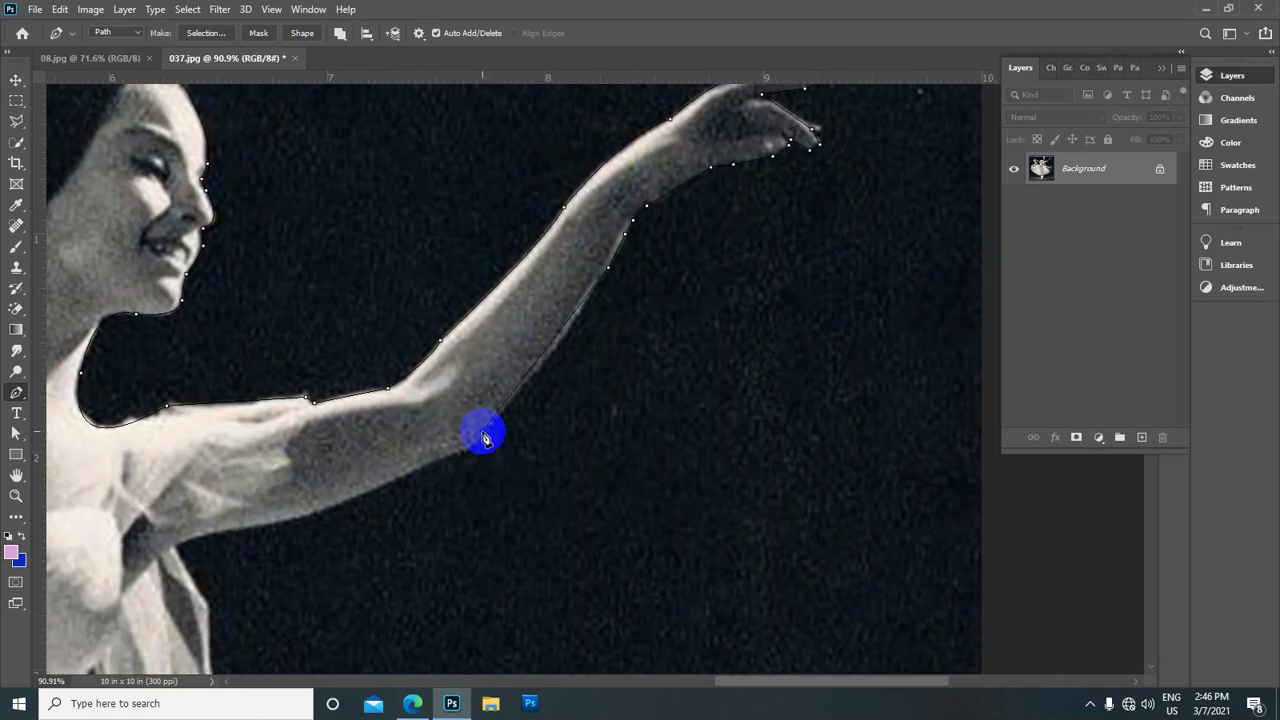
{"action": "scroll", "coordinate": [540, 315], "scroll_direction": "down", "scroll_amount": 2}
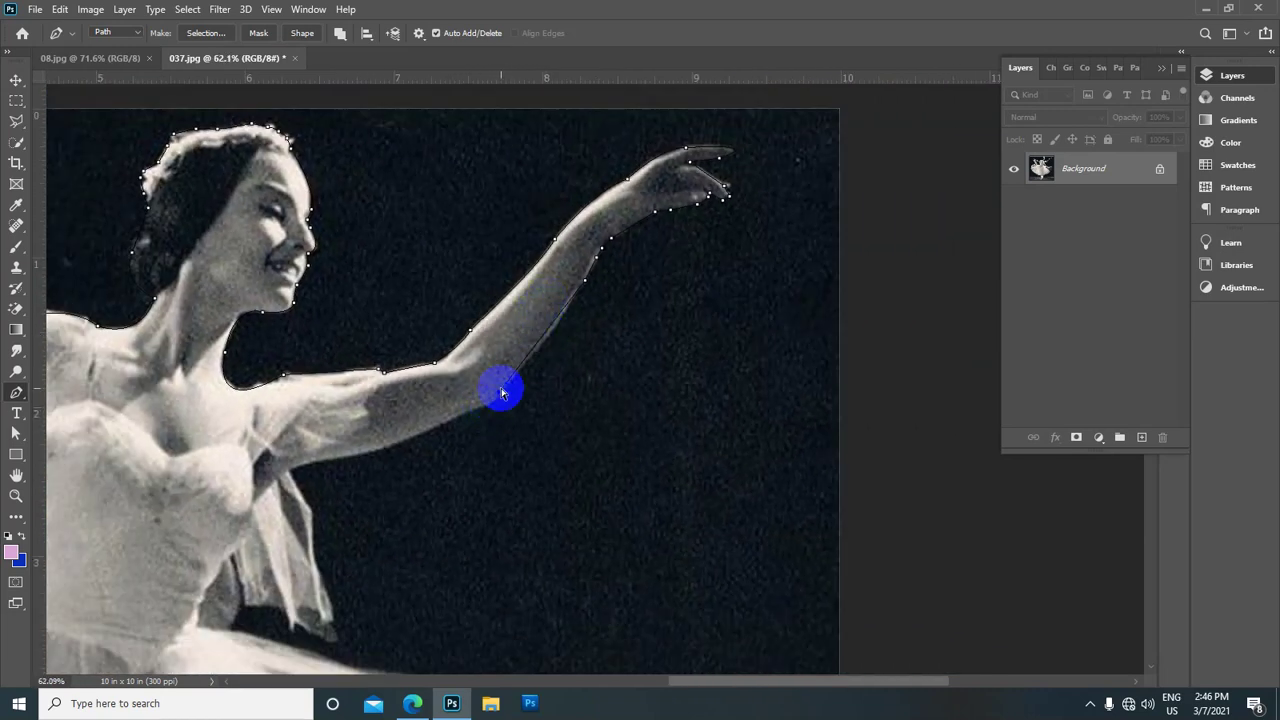
{"action": "left_click", "coordinate": [503, 390]}
{"action": "left_click", "coordinate": [502, 380]}
{"action": "left_click_drag", "start_coordinate": [502, 386], "coordinate": [517, 391]}
{"action": "left_click_drag", "start_coordinate": [424, 440], "coordinate": [320, 466]}
{"action": "left_click", "coordinate": [306, 467]}
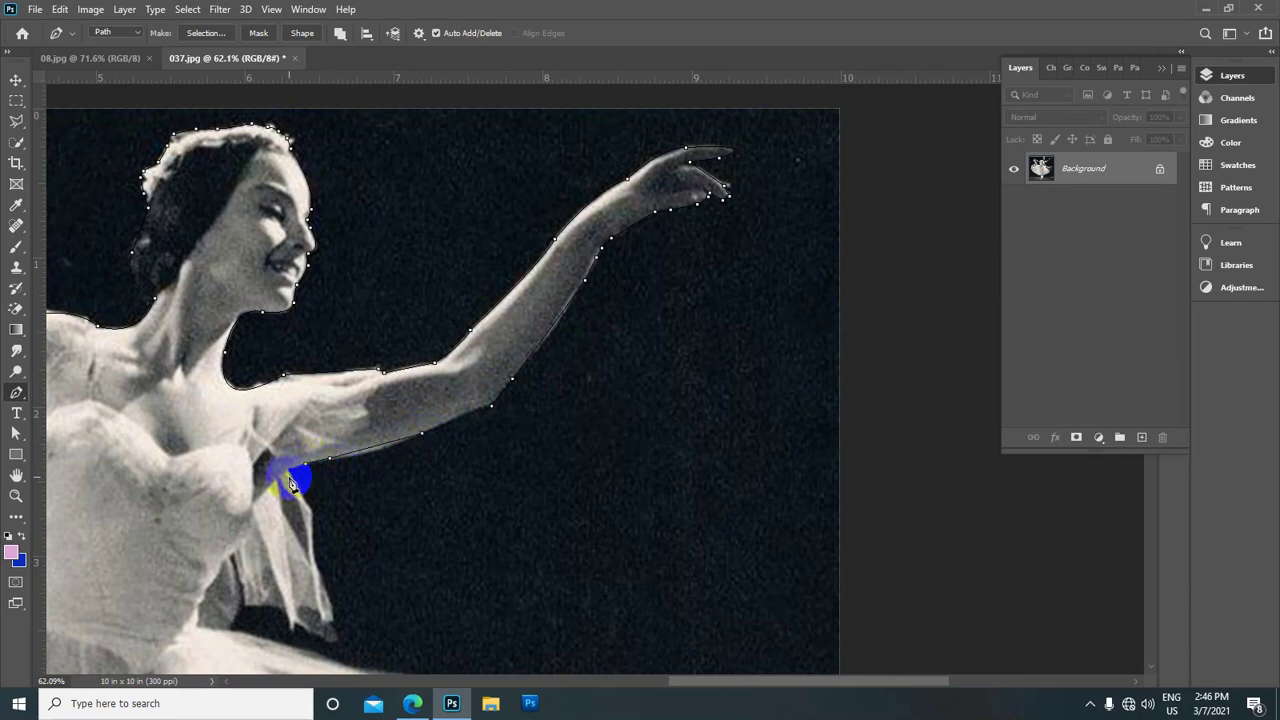
{"action": "left_click_drag", "start_coordinate": [291, 482], "coordinate": [408, 214]}
Add anchors down the veil's edge to where it meets the bodice
{"action": "left_click", "coordinate": [399, 199]}
{"action": "left_click", "coordinate": [400, 245]}
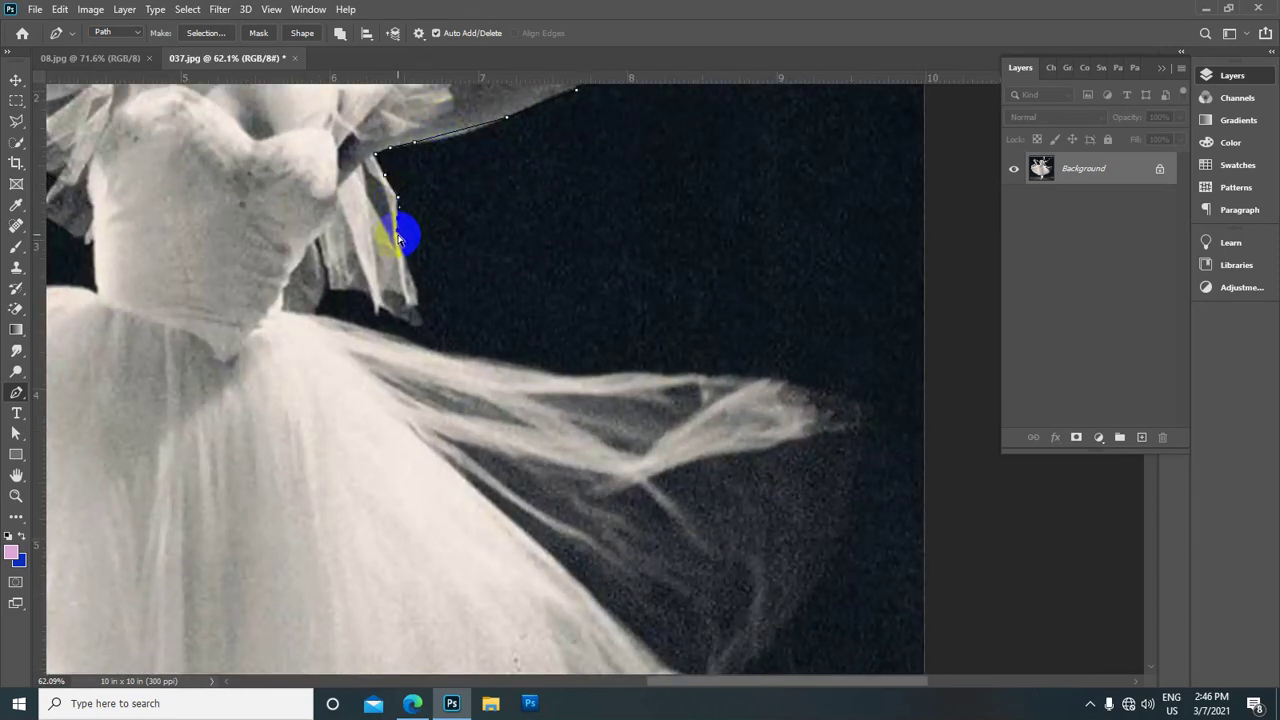
{"action": "left_click", "coordinate": [397, 197]}
{"action": "left_click", "coordinate": [392, 232]}
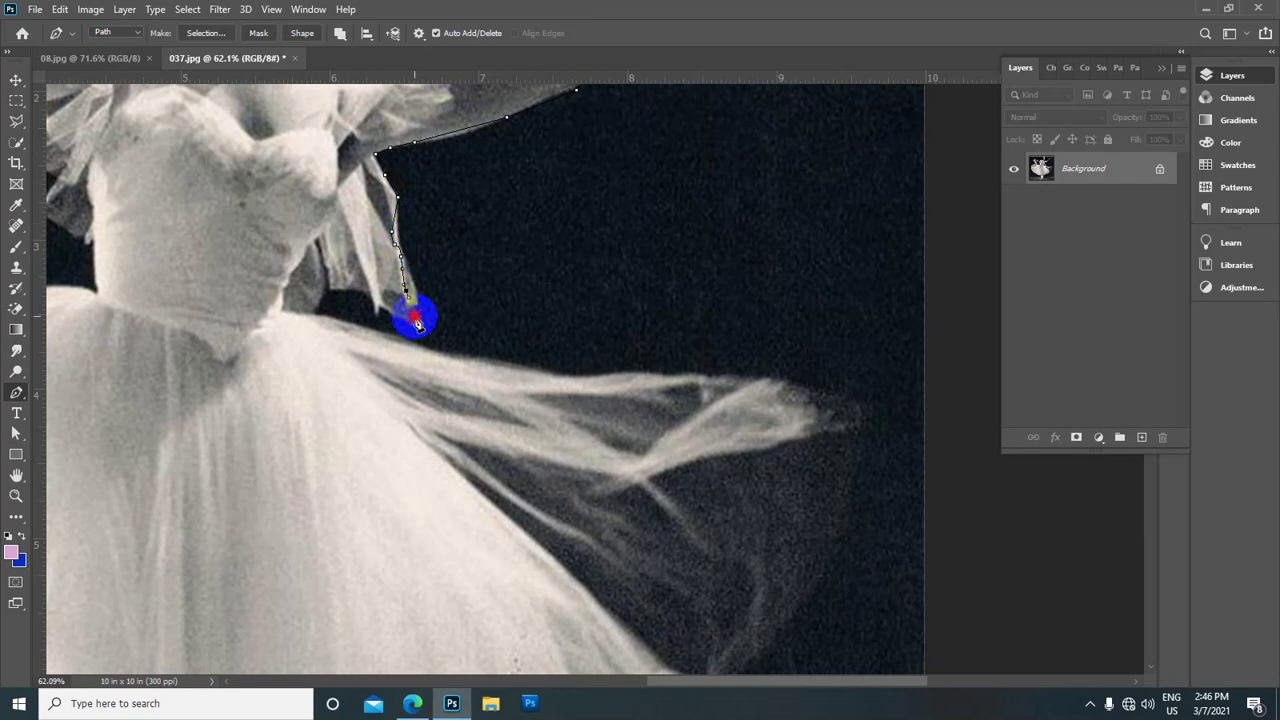
{"action": "left_click", "coordinate": [341, 302]}
{"action": "left_click", "coordinate": [318, 320]}
Follow the flowing veil's outer edge out to its tip
{"action": "left_click_drag", "start_coordinate": [586, 409], "coordinate": [483, 274]}
{"action": "mouse_move", "coordinate": [489, 230]}
{"action": "left_mouse_down"}
{"action": "mouse_move", "coordinate": [595, 198]}
{"action": "mouse_move", "coordinate": [508, 238]}
{"action": "left_mouse_up"}
{"action": "left_click", "coordinate": [596, 237]}
{"action": "left_click", "coordinate": [643, 236]}
{"action": "left_click", "coordinate": [740, 264]}
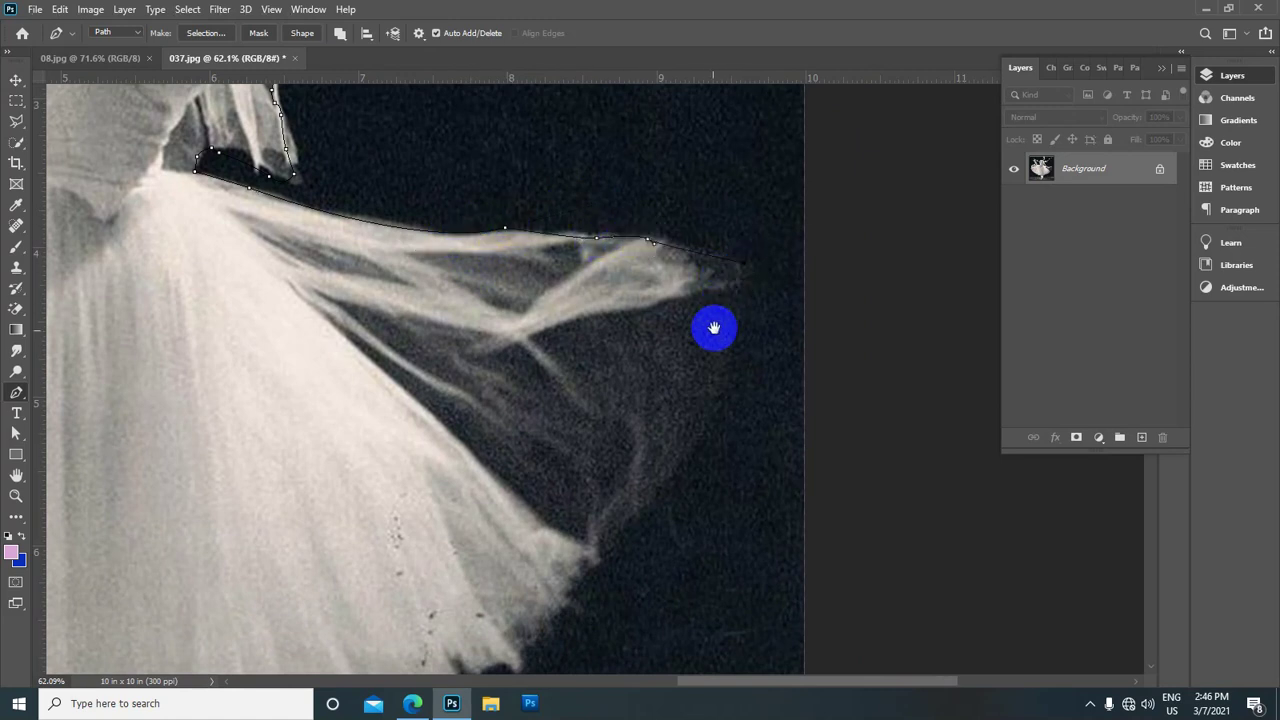
Trace anchors down the tutu's far edge
{"action": "scroll", "coordinate": [712, 280], "scroll_direction": "down", "scroll_amount": 3}
{"action": "left_click_drag", "start_coordinate": [590, 447], "coordinate": [519, 465]}
{"action": "left_click_drag", "start_coordinate": [593, 452], "coordinate": [775, 180]}
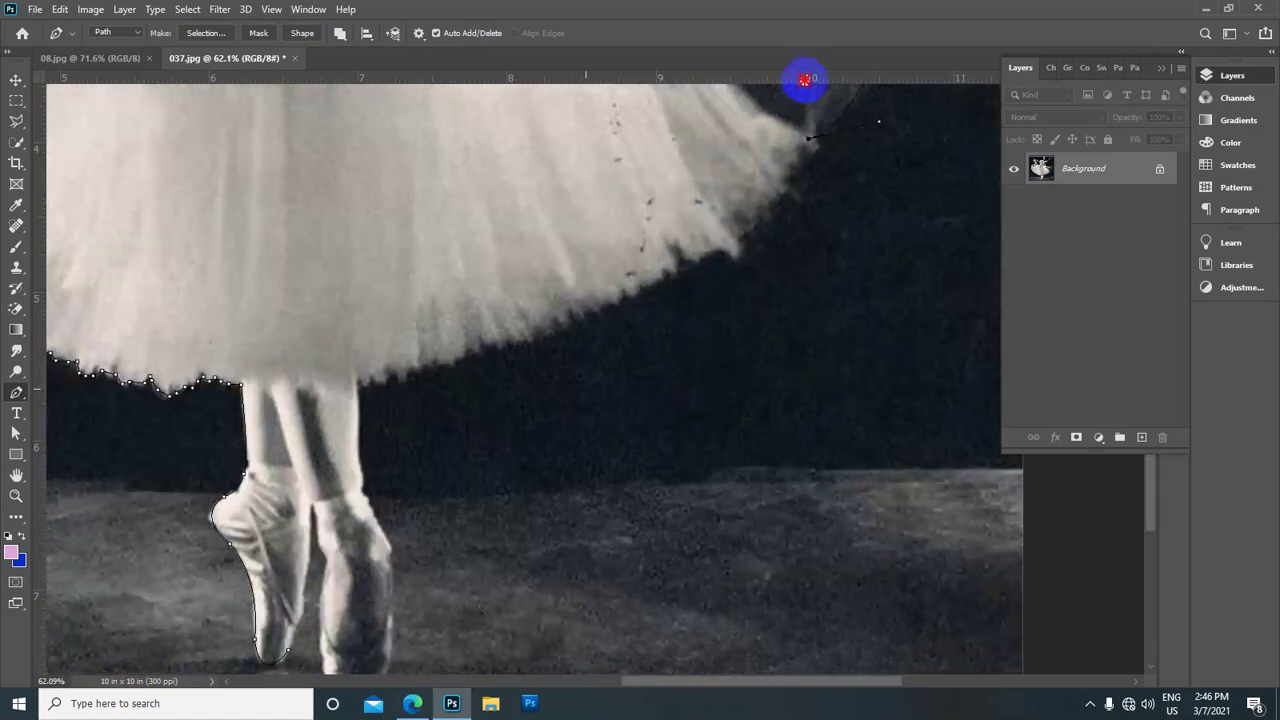
{"action": "left_click", "coordinate": [761, 215]}
{"action": "left_click", "coordinate": [729, 236]}
{"action": "left_click", "coordinate": [685, 261]}
Run anchors left along the tutu's lower hem toward the legs
{"action": "left_click", "coordinate": [620, 300]}
{"action": "left_click", "coordinate": [585, 312]}
{"action": "left_click", "coordinate": [547, 331]}
{"action": "left_click", "coordinate": [524, 340]}
{"action": "left_click", "coordinate": [483, 346]}
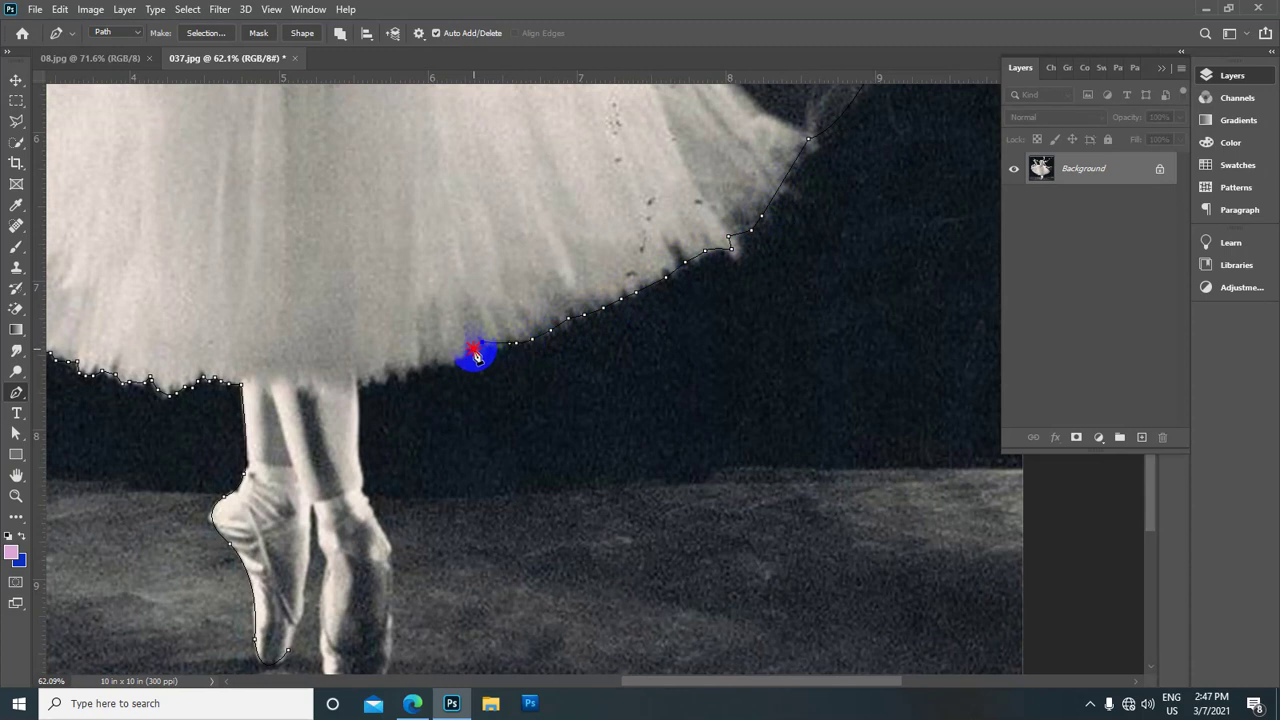
{"action": "left_click", "coordinate": [455, 361]}
{"action": "left_click", "coordinate": [421, 371]}
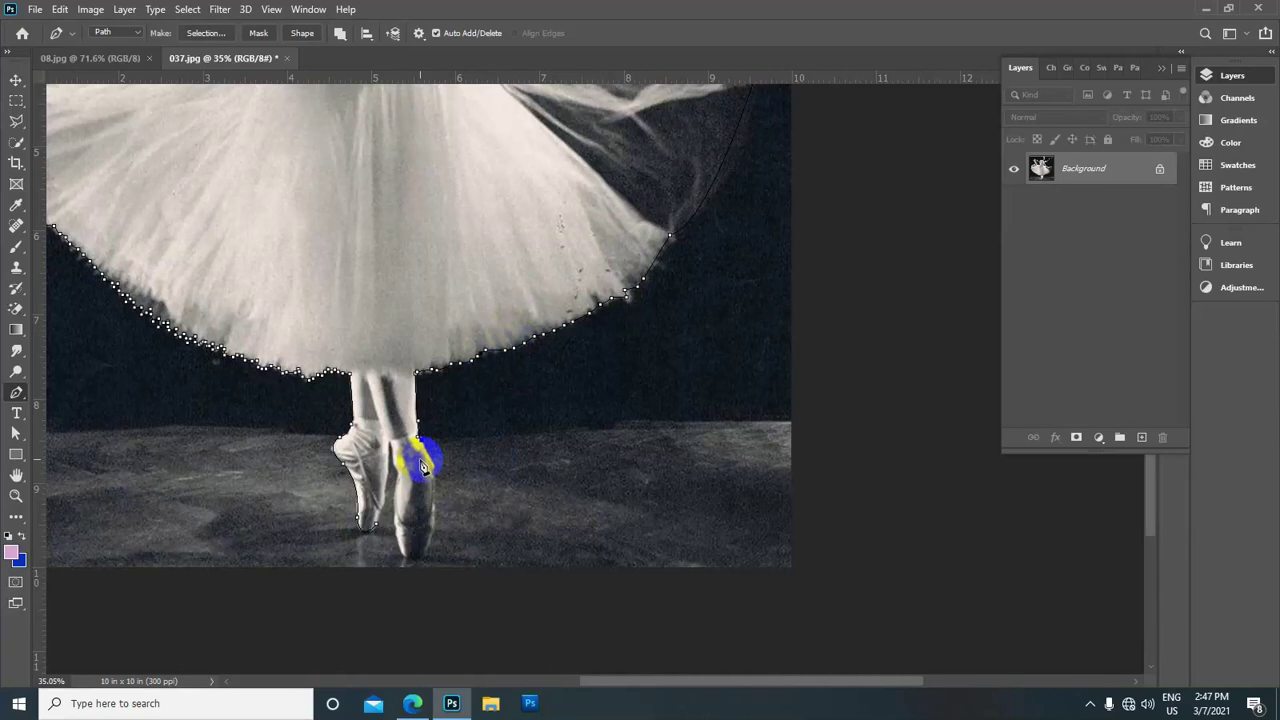
Trace around the back pointe shoe to its tip, closing the path, then zoom to check it
{"action": "mouse_move", "coordinate": [435, 493]}
{"action": "left_mouse_down"}
{"action": "mouse_move", "coordinate": [429, 554]}
{"action": "mouse_move", "coordinate": [414, 530]}
{"action": "mouse_move", "coordinate": [400, 537]}
{"action": "mouse_move", "coordinate": [397, 478]}
{"action": "mouse_move", "coordinate": [397, 532]}
{"action": "mouse_move", "coordinate": [414, 471]}
{"action": "mouse_move", "coordinate": [395, 450]}
{"action": "left_mouse_up"}
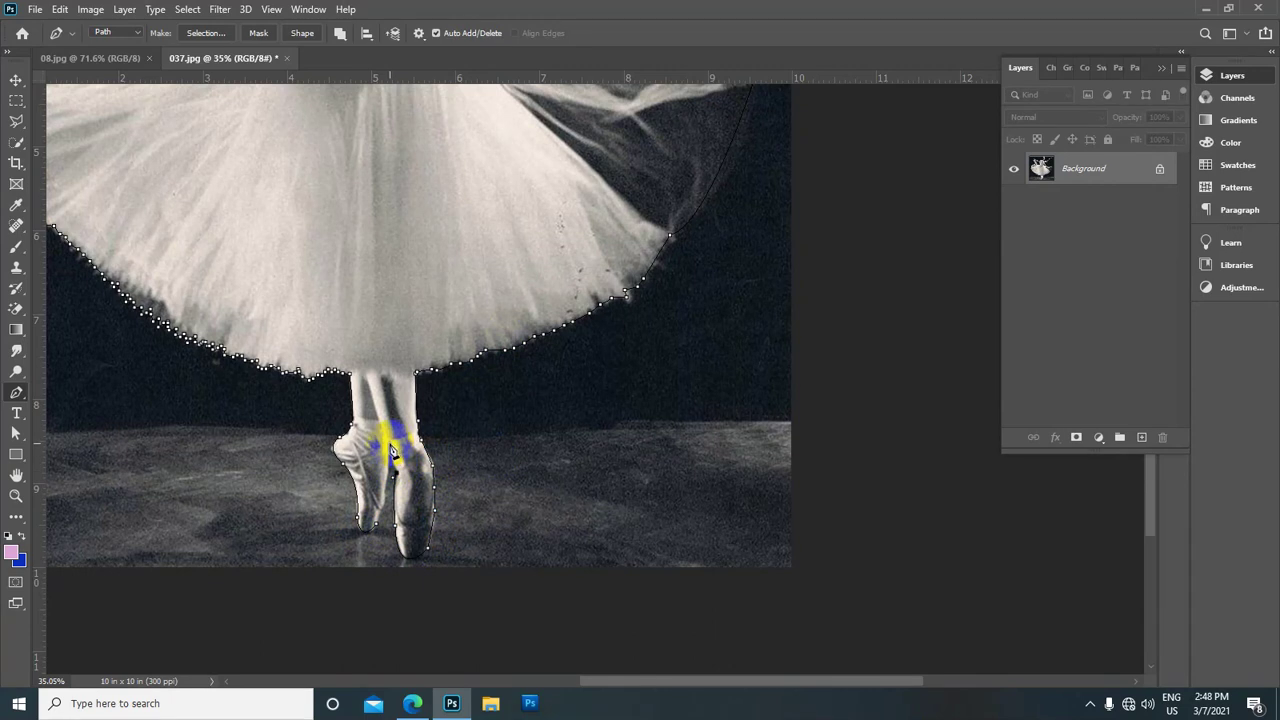
{"action": "mouse_move", "coordinate": [390, 445]}
{"action": "left_mouse_down"}
{"action": "mouse_move", "coordinate": [380, 532]}
{"action": "mouse_move", "coordinate": [371, 521]}
{"action": "left_mouse_up"}
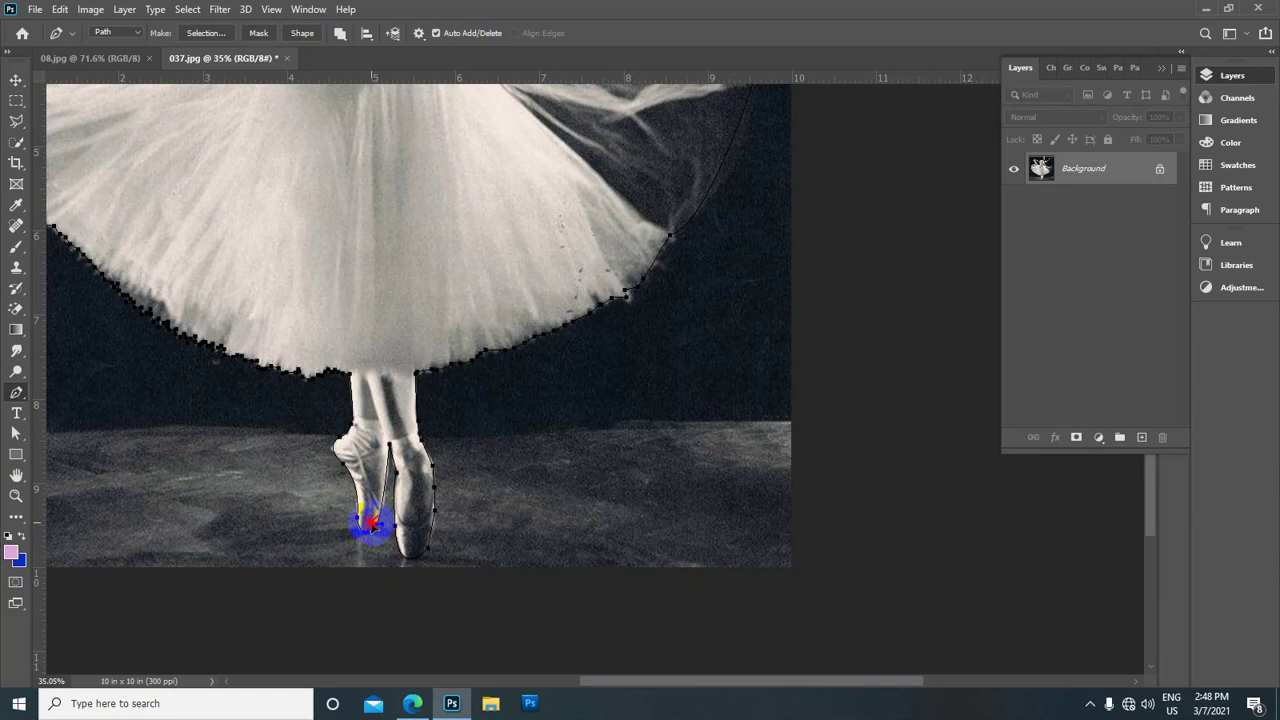
{"action": "scroll", "coordinate": [514, 343], "scroll_direction": "down", "scroll_amount": 1}
{"action": "scroll", "coordinate": [529, 314], "scroll_direction": "down", "scroll_amount": 1}
{"action": "scroll", "coordinate": [620, 298], "scroll_direction": "down", "scroll_amount": 1}
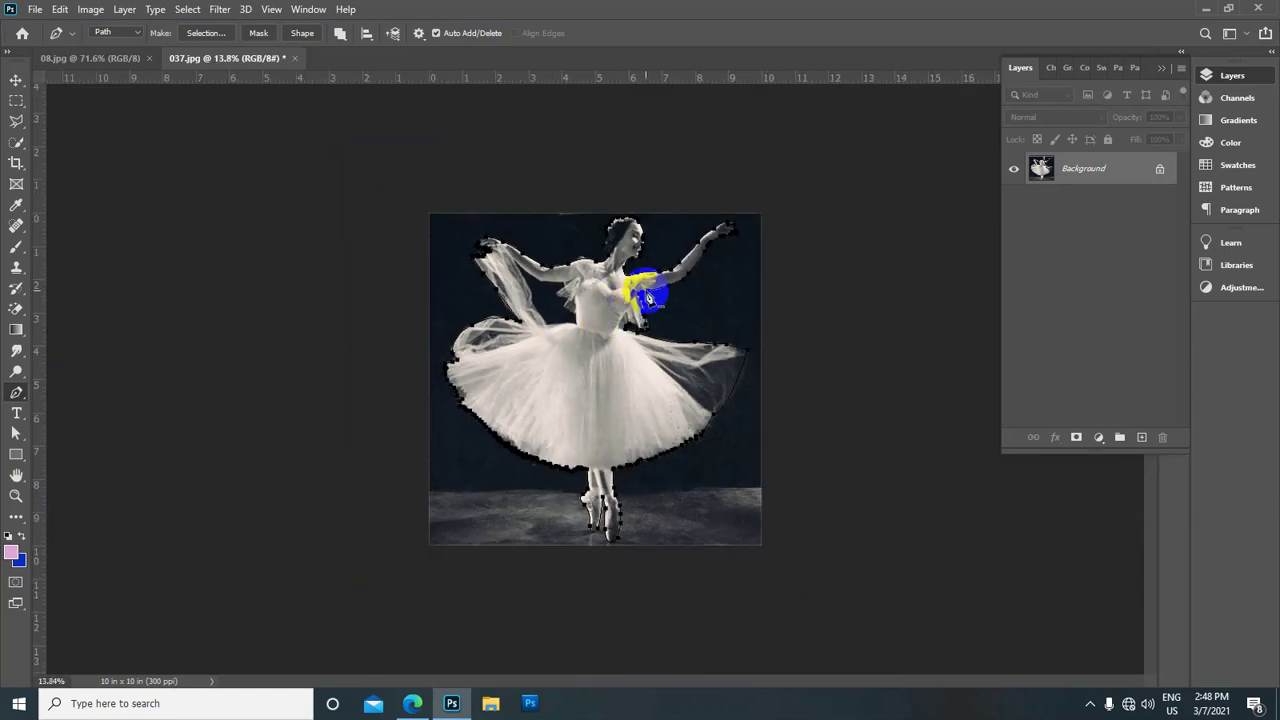
{"action": "scroll", "coordinate": [648, 297], "scroll_direction": "up", "scroll_amount": 1}
{"action": "scroll", "coordinate": [657, 288], "scroll_direction": "up", "scroll_amount": 1}
{"action": "scroll", "coordinate": [646, 291], "scroll_direction": "up", "scroll_amount": 1}
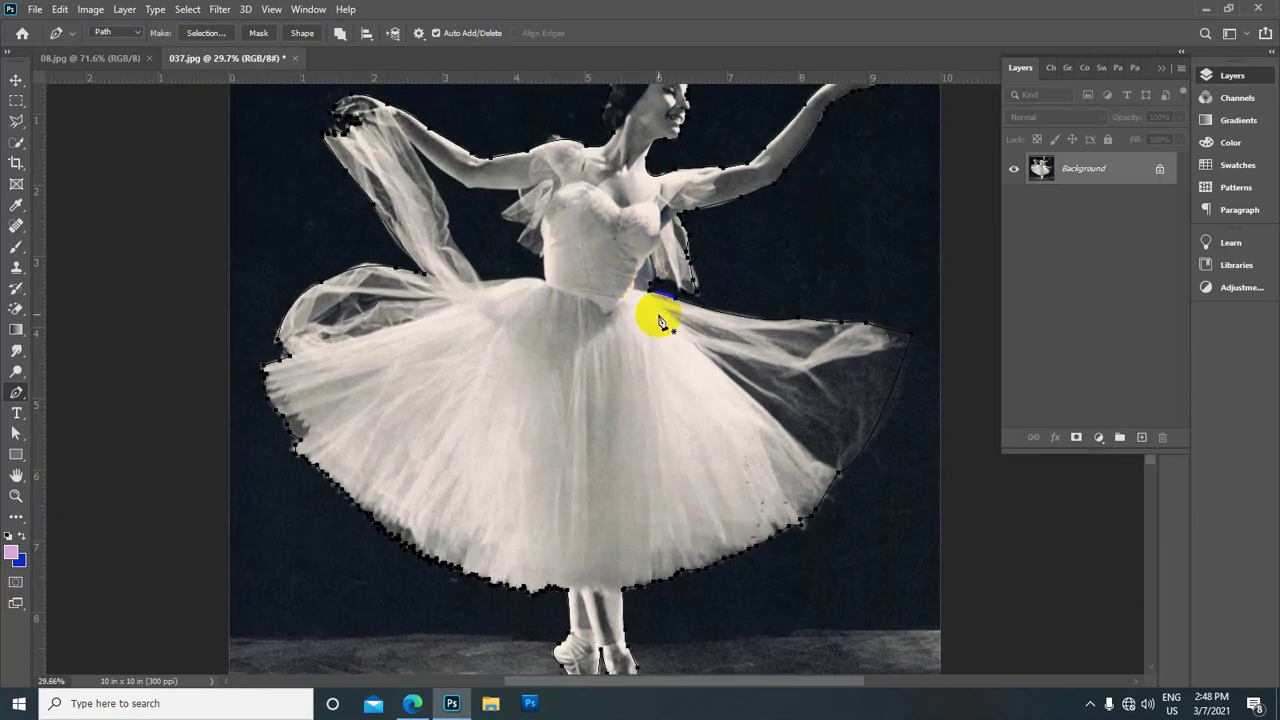
Convert the dancer path into a selection with a 1-pixel feather
{"action": "right_click", "coordinate": [566, 338]}
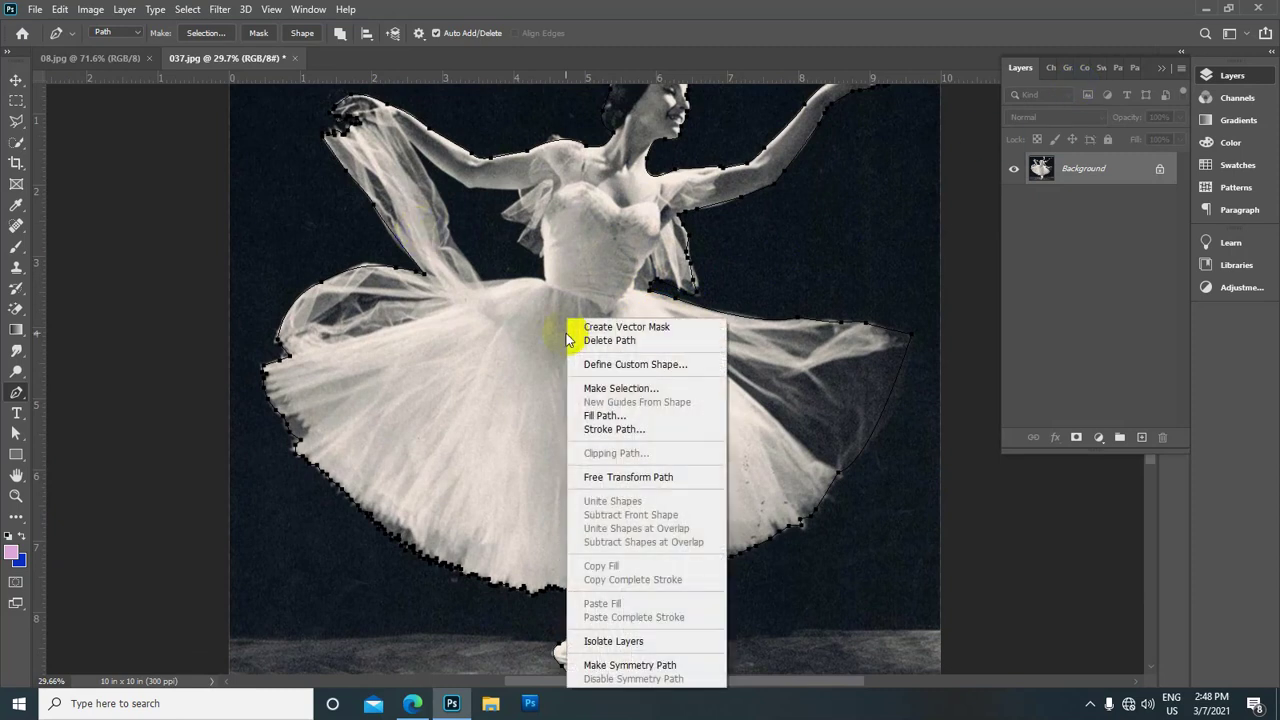
{"action": "left_click", "coordinate": [665, 388]}
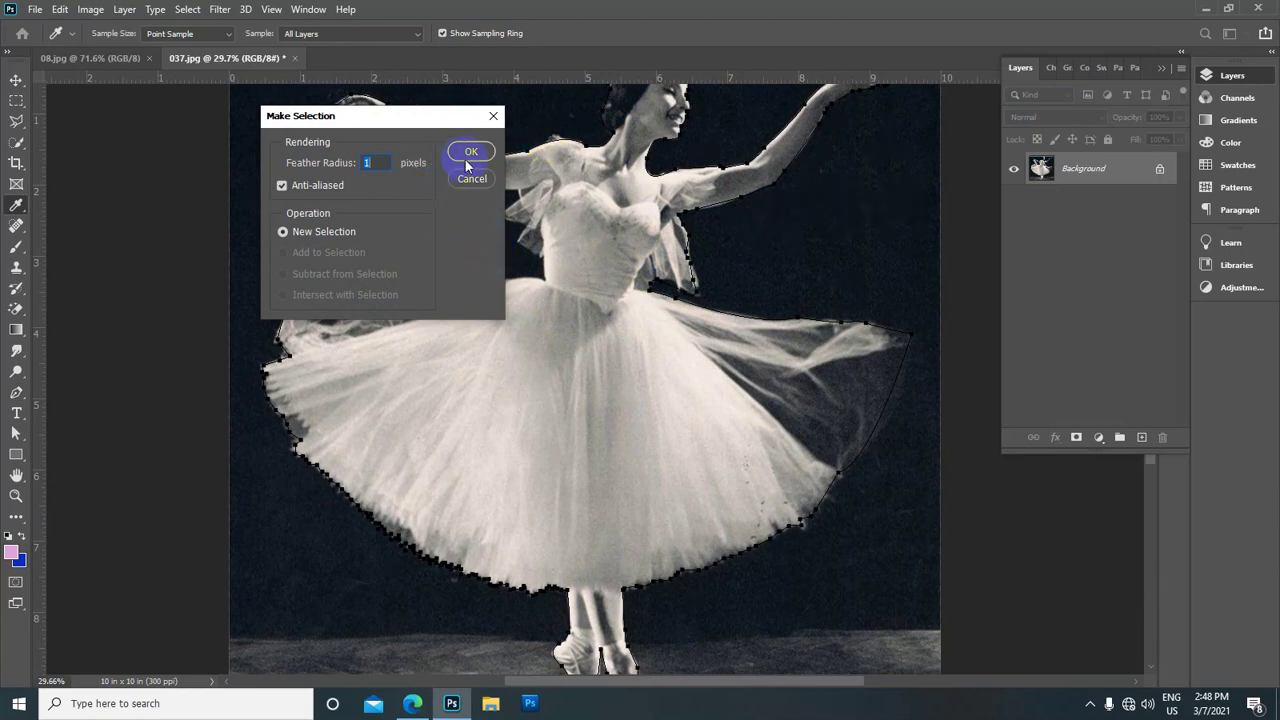
{"action": "left_click", "coordinate": [469, 152]}
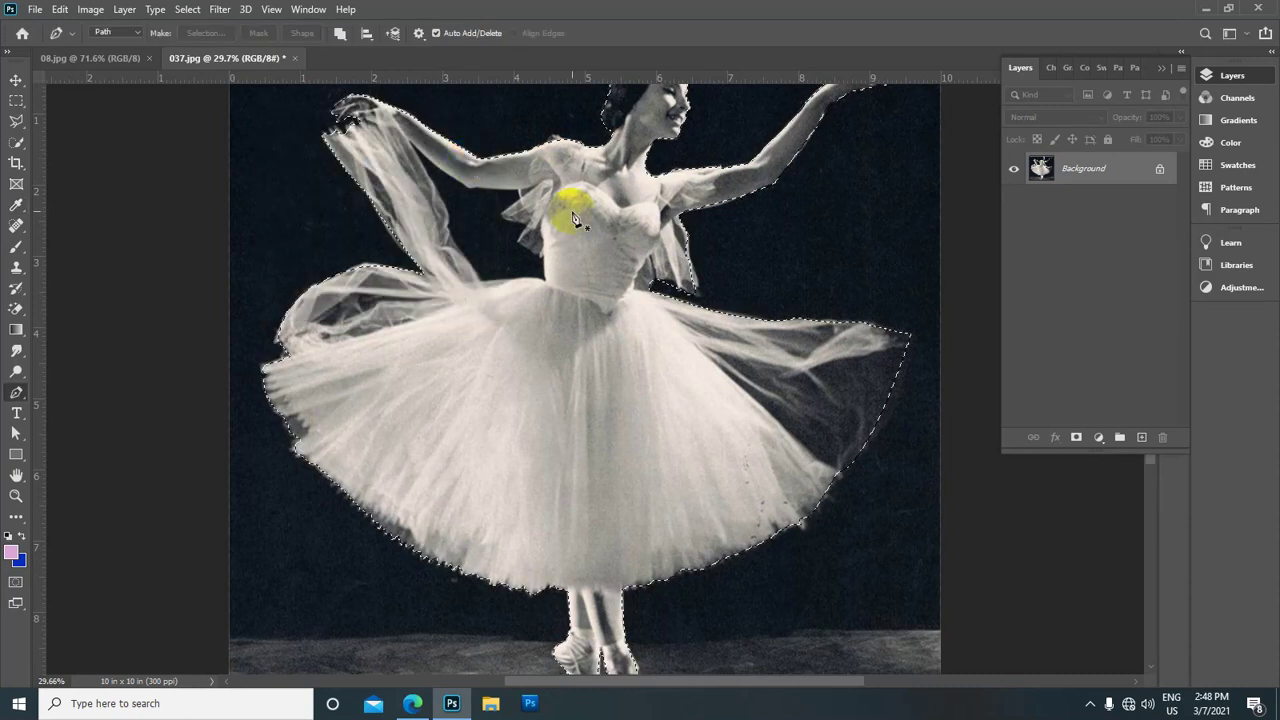
{"action": "scroll", "coordinate": [612, 228], "scroll_direction": "down", "scroll_amount": 2}
{"action": "scroll", "coordinate": [670, 224], "scroll_direction": "down", "scroll_amount": 1}
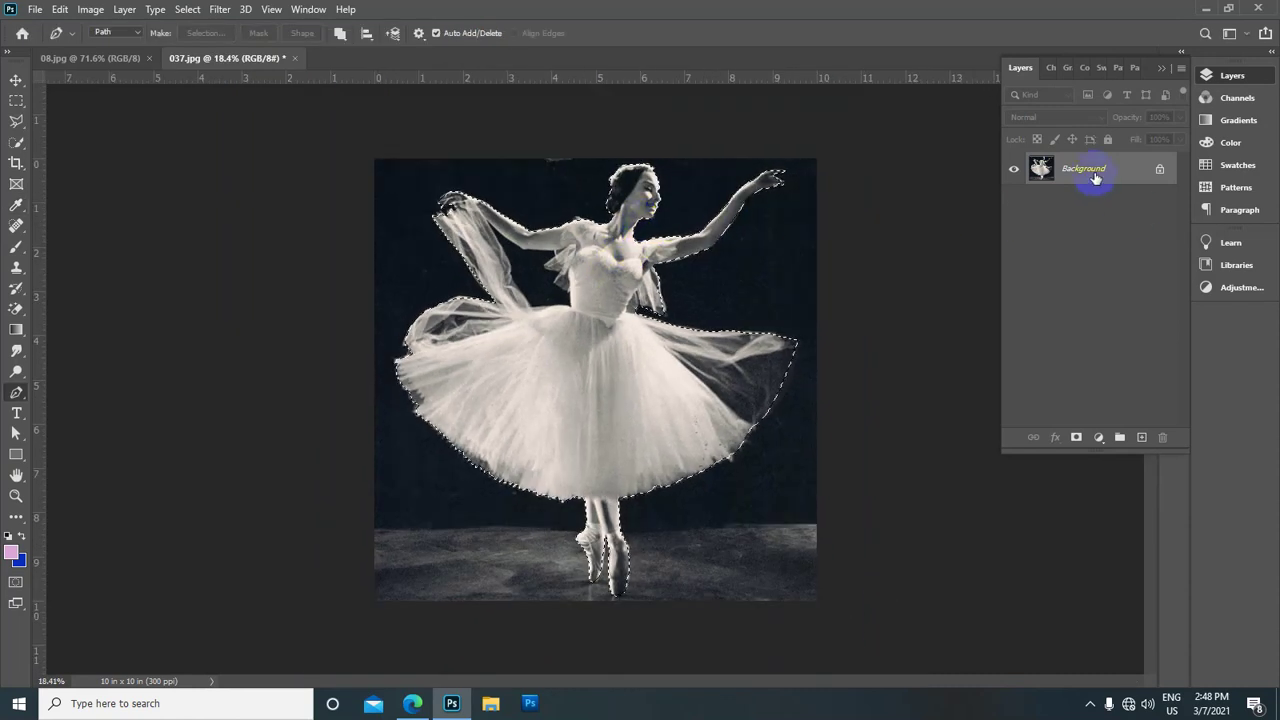
Copy the selected dancer to Layer 1 and hide the Background layer
{"action": "key", "text": "ctrl+j"}
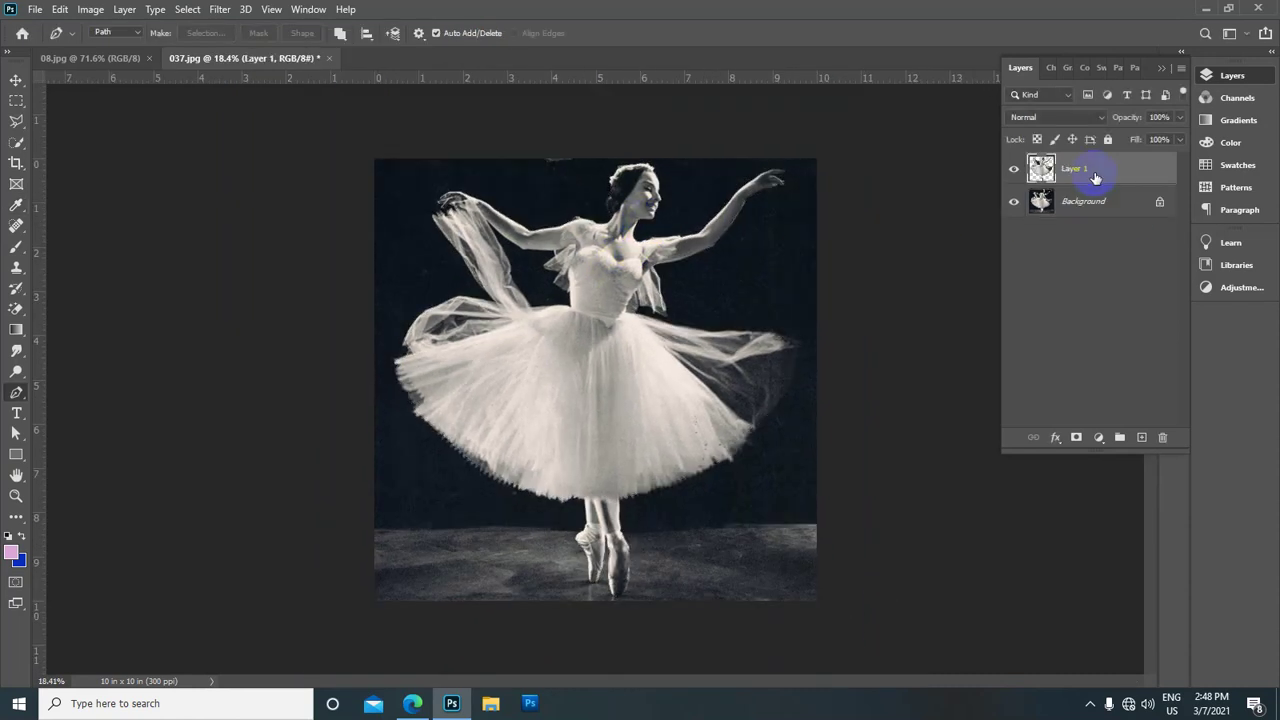
{"action": "left_click", "coordinate": [1015, 204]}
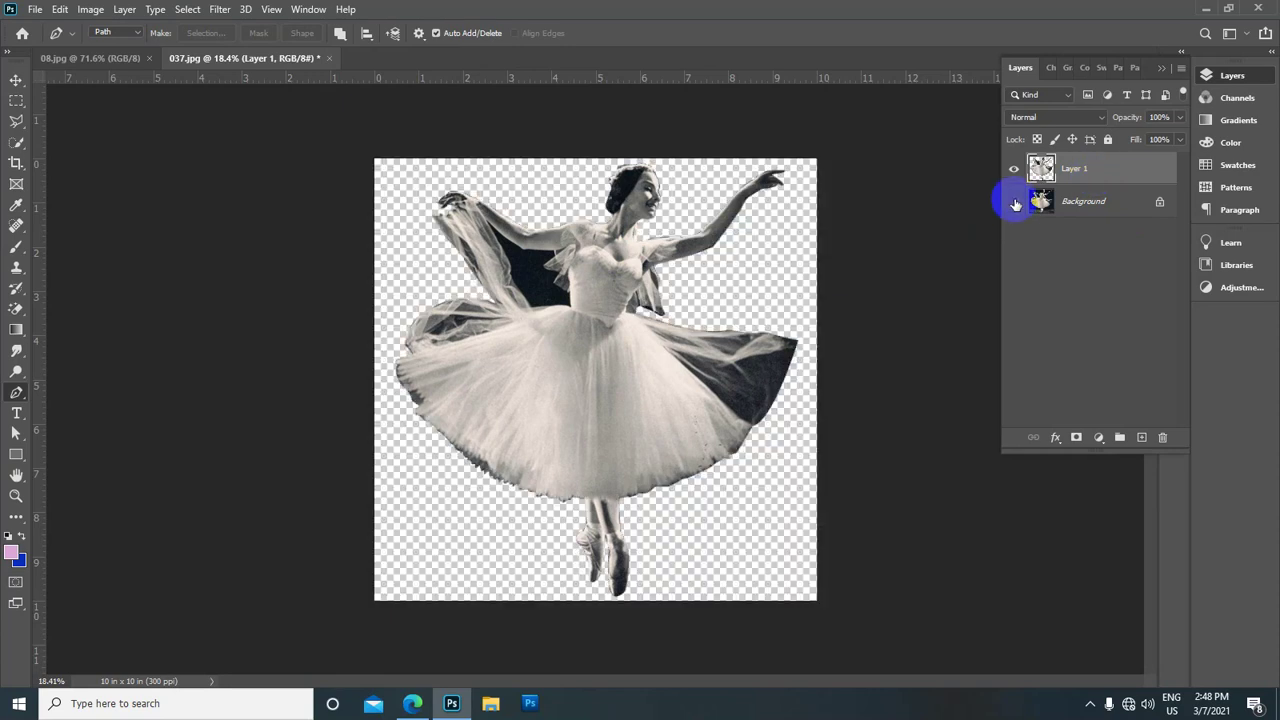
{"action": "left_click", "coordinate": [1013, 205]}
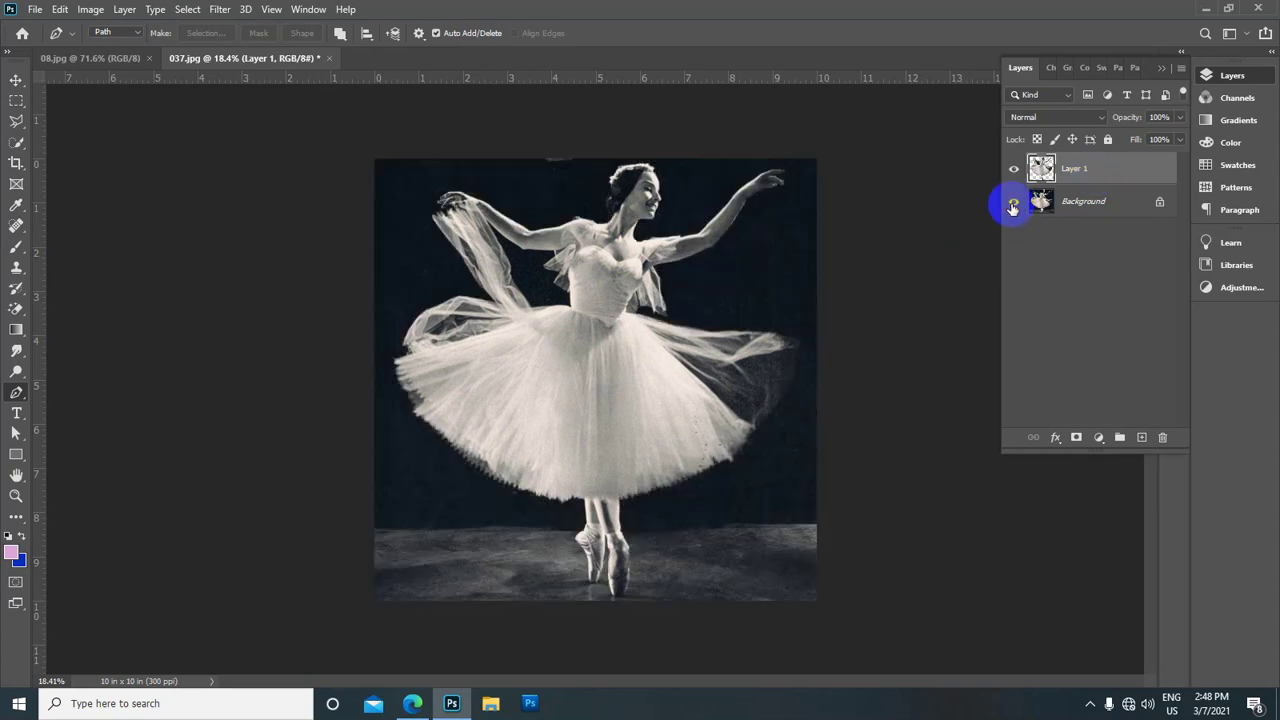
{"action": "left_click", "coordinate": [1013, 205]}
{"action": "left_click", "coordinate": [1013, 205]}
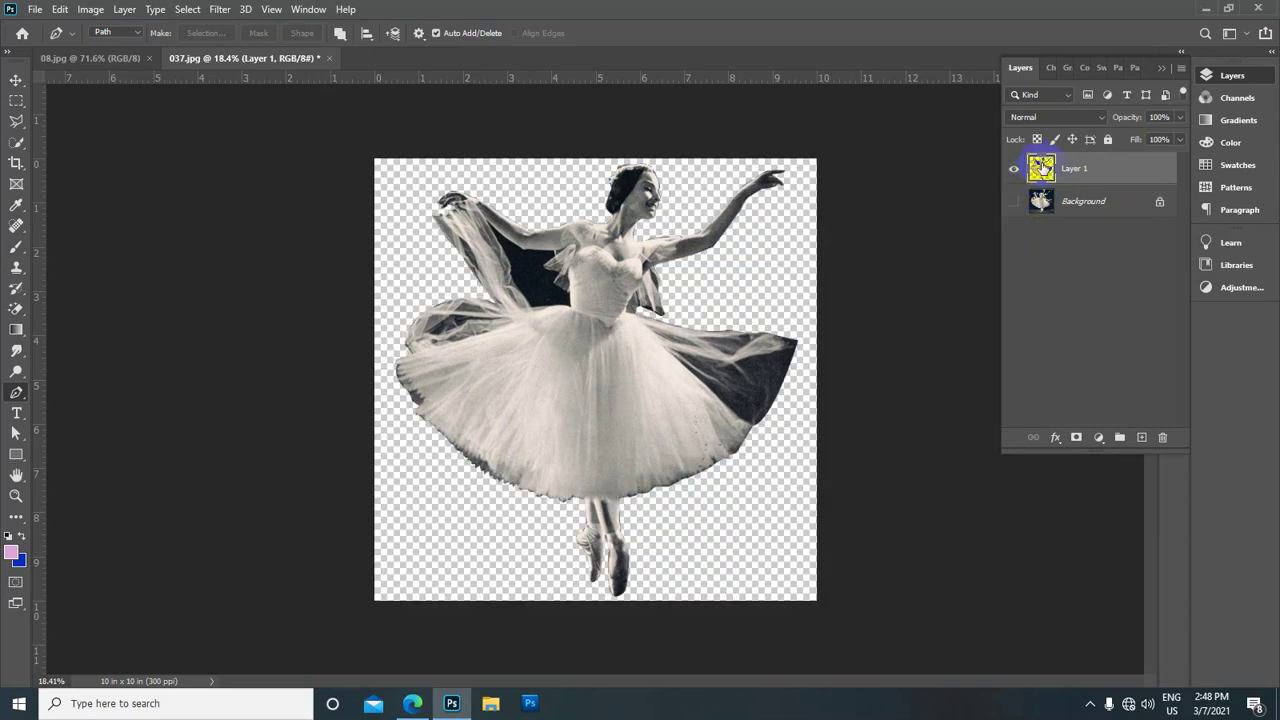
Start a path around the dark gap beside the veil, tracing up to its top
{"action": "scroll", "coordinate": [515, 275], "scroll_direction": "up", "scroll_amount": 1}
{"action": "scroll", "coordinate": [510, 278], "scroll_direction": "up", "scroll_amount": 1}
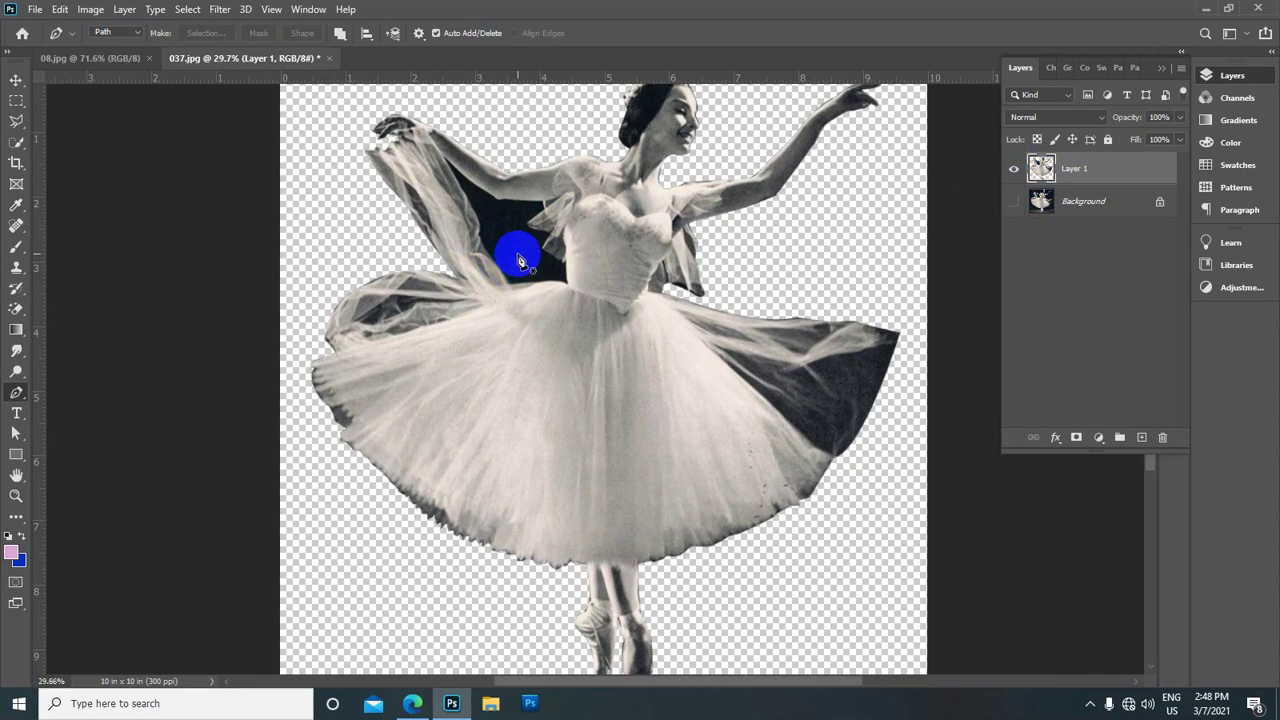
{"action": "scroll", "coordinate": [515, 260], "scroll_direction": "up", "scroll_amount": 1}
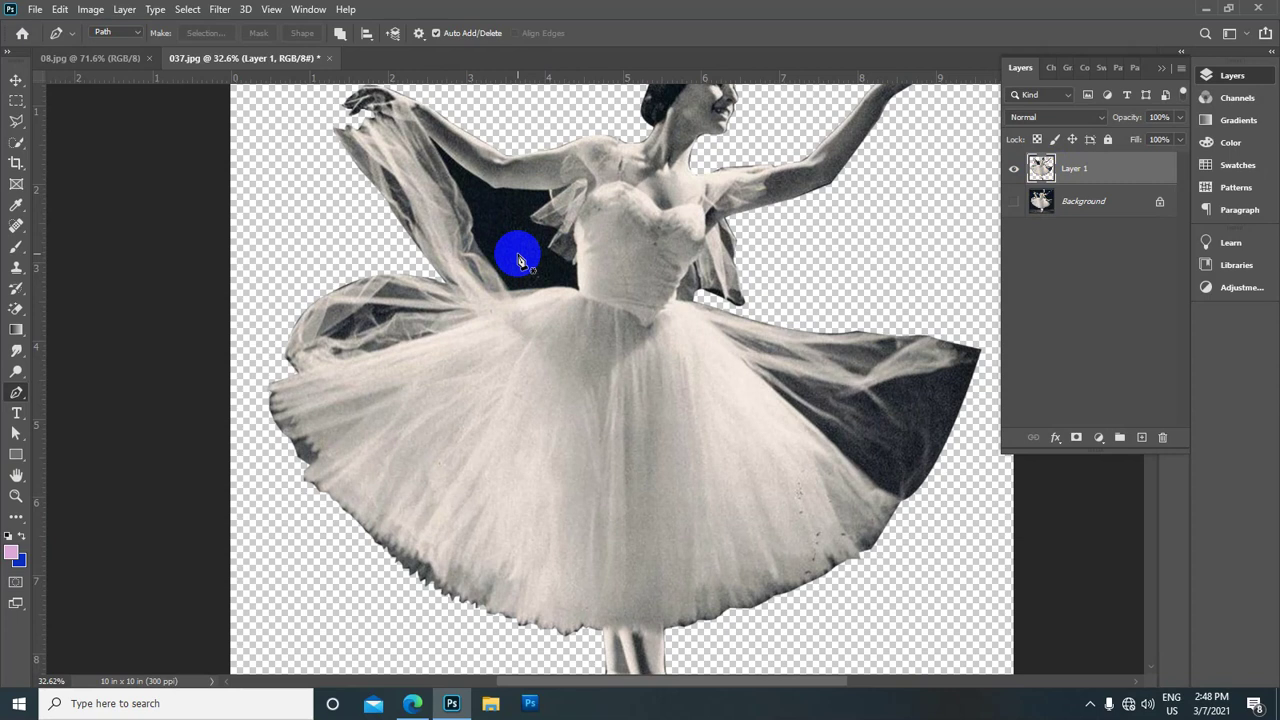
{"action": "scroll", "coordinate": [518, 258], "scroll_direction": "up", "scroll_amount": 1}
{"action": "scroll", "coordinate": [518, 265], "scroll_direction": "up", "scroll_amount": 1}
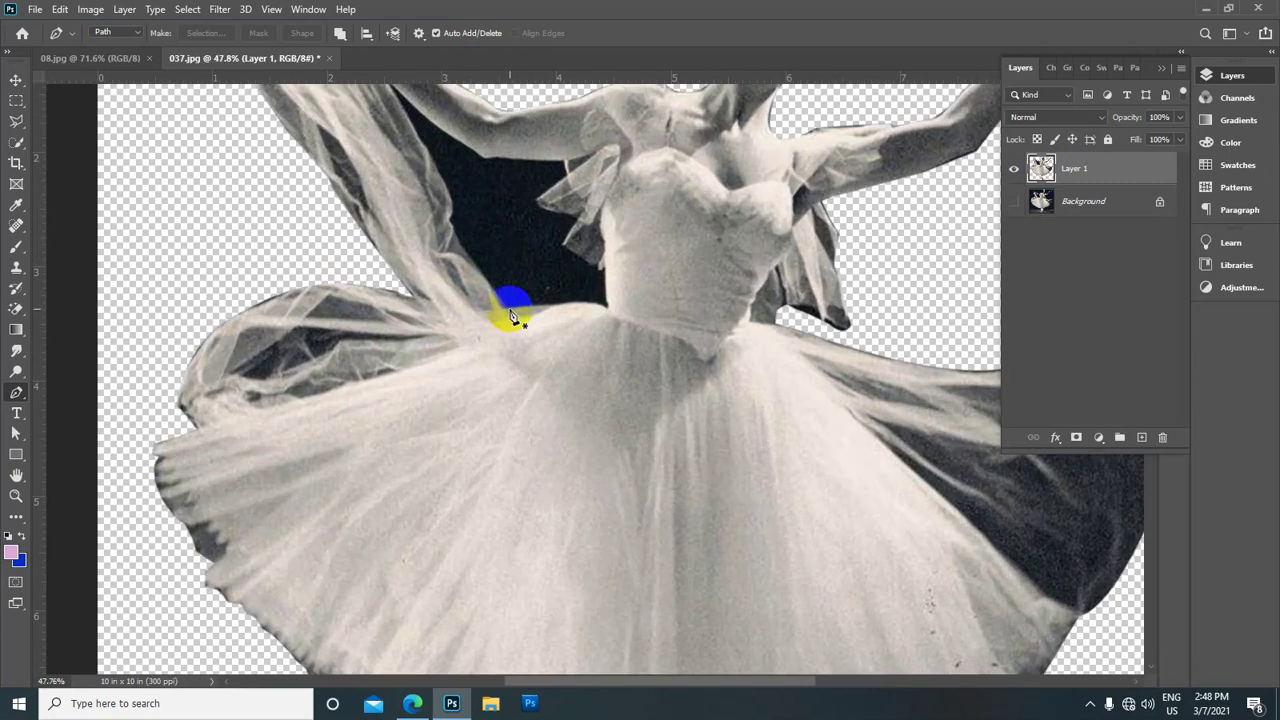
{"action": "left_click", "coordinate": [512, 308]}
{"action": "left_click", "coordinate": [450, 220]}
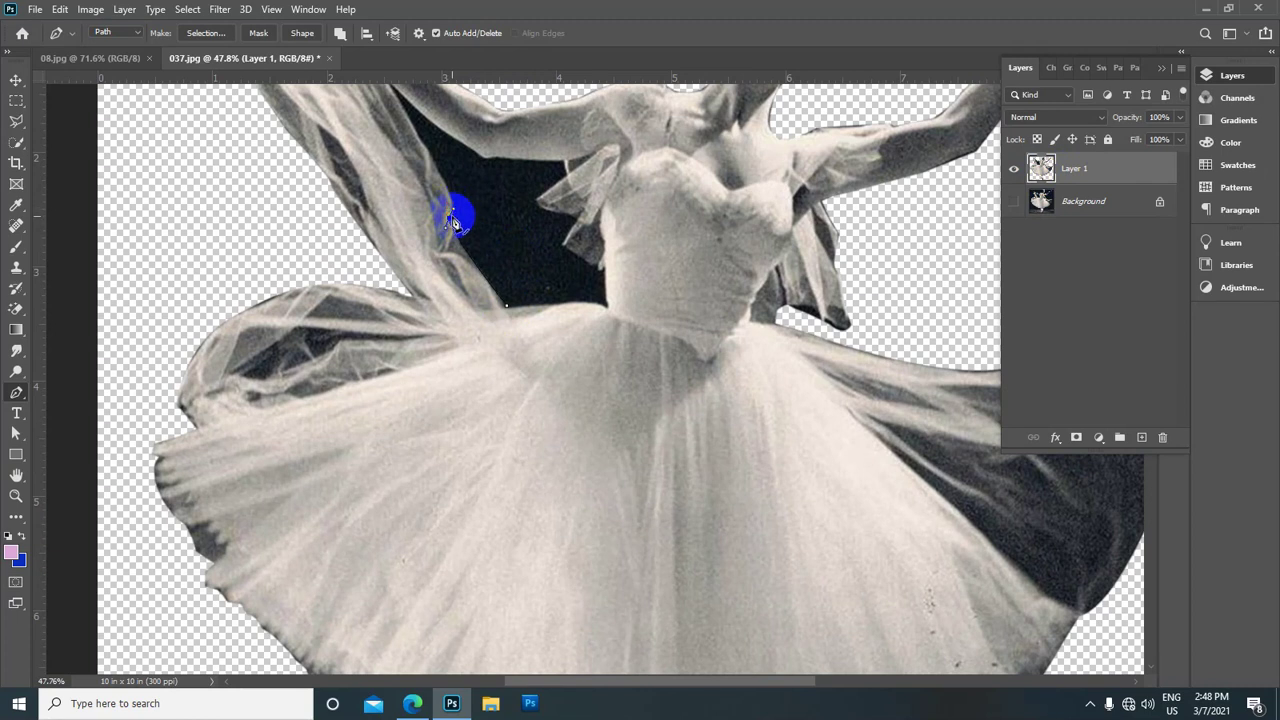
{"action": "left_click_drag", "start_coordinate": [452, 222], "coordinate": [390, 83]}
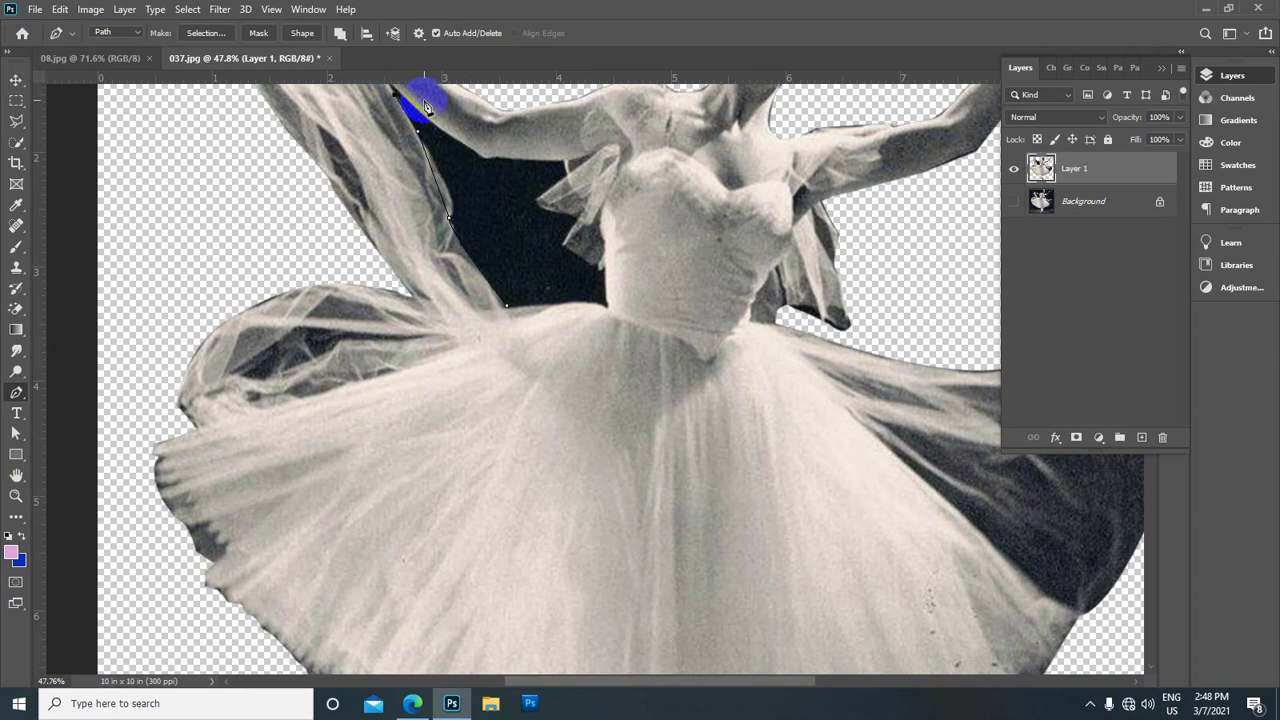
{"action": "left_click_drag", "start_coordinate": [486, 163], "coordinate": [565, 168]}
Trace down the gap's bodice side and close the path at its start
{"action": "left_click", "coordinate": [566, 168]}
{"action": "left_click", "coordinate": [598, 272]}
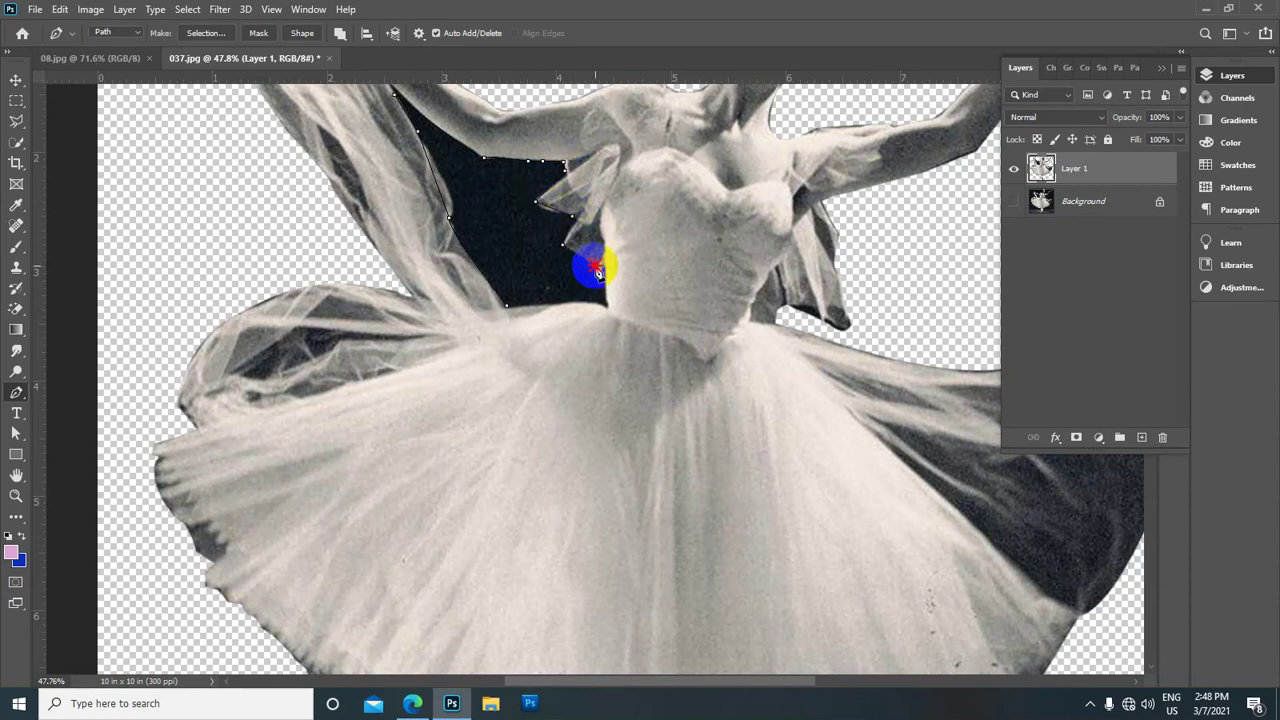
{"action": "left_click", "coordinate": [609, 313]}
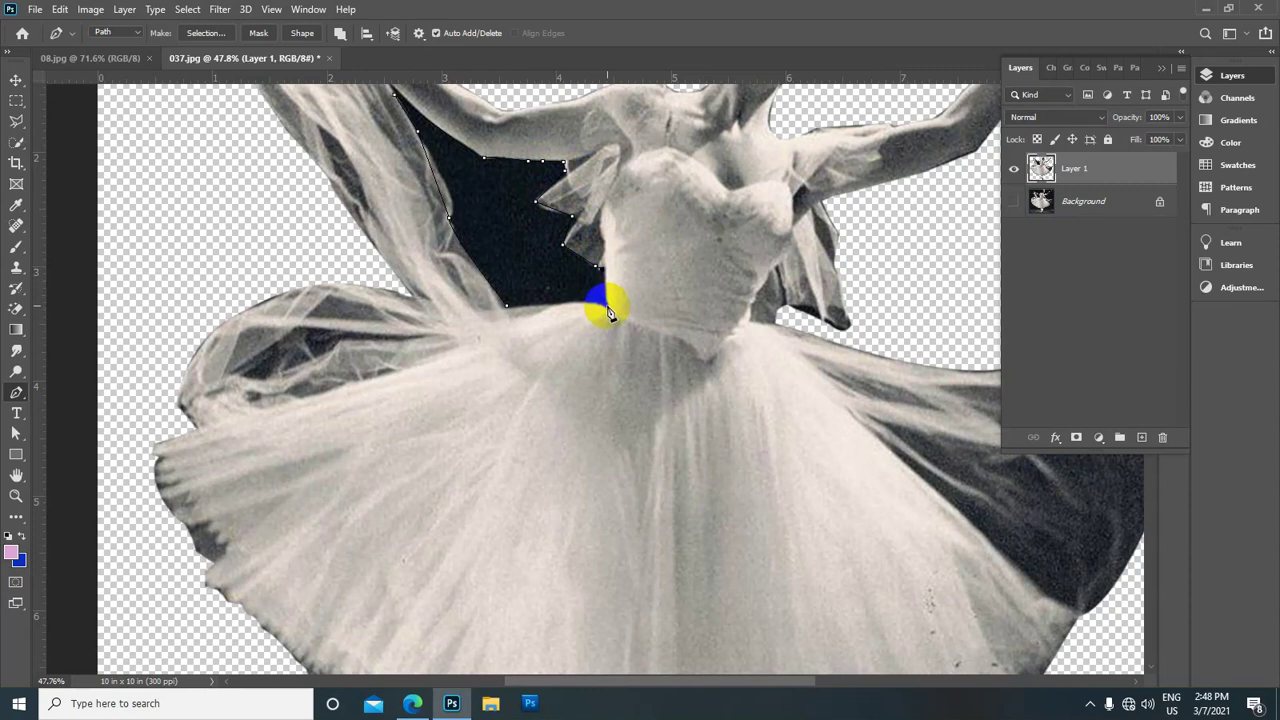
{"action": "left_click", "coordinate": [510, 308]}
{"action": "left_click", "coordinate": [447, 316]}
Turn the gap path into a selection and delete the dark area inside it
{"action": "scroll", "coordinate": [514, 194], "scroll_direction": "down", "scroll_amount": 2}
{"action": "right_click", "coordinate": [520, 204]}
{"action": "left_click", "coordinate": [553, 280]}
{"action": "key", "text": "Return"}
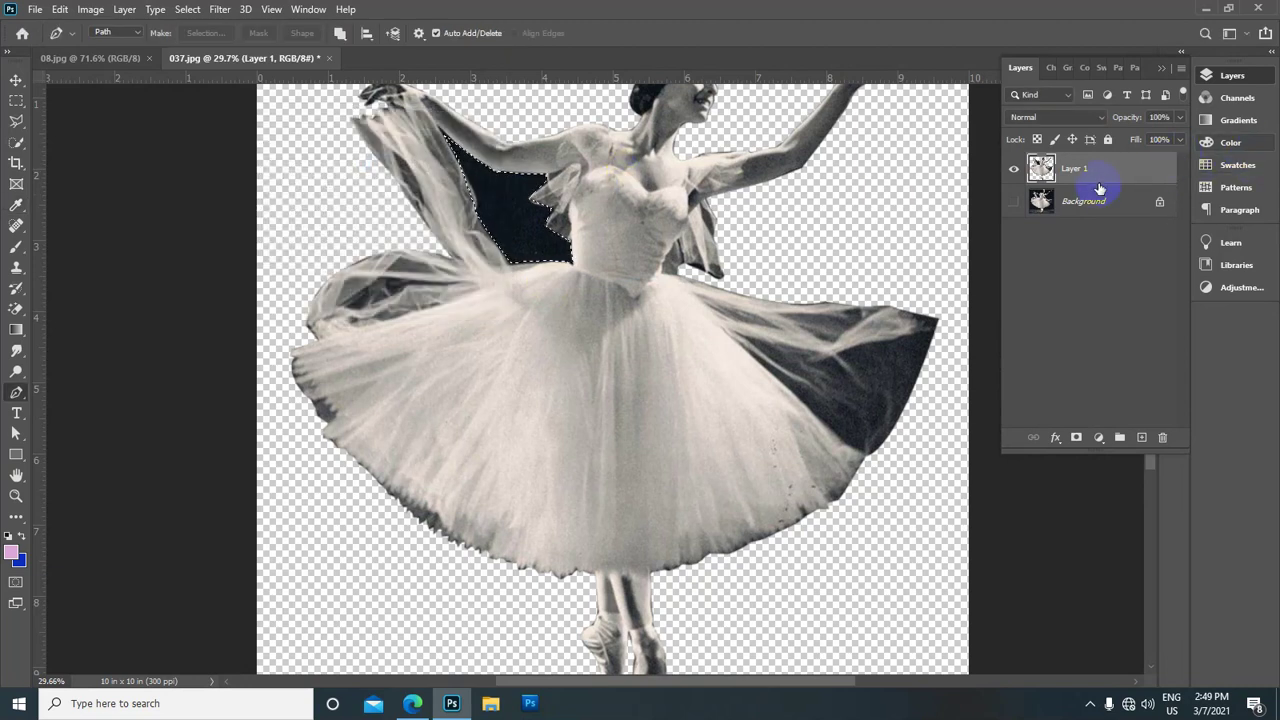
{"action": "key", "text": "Delete"}
Drop the selection with Select > Deselect
{"action": "scroll", "coordinate": [866, 218], "scroll_direction": "down", "scroll_amount": 1}
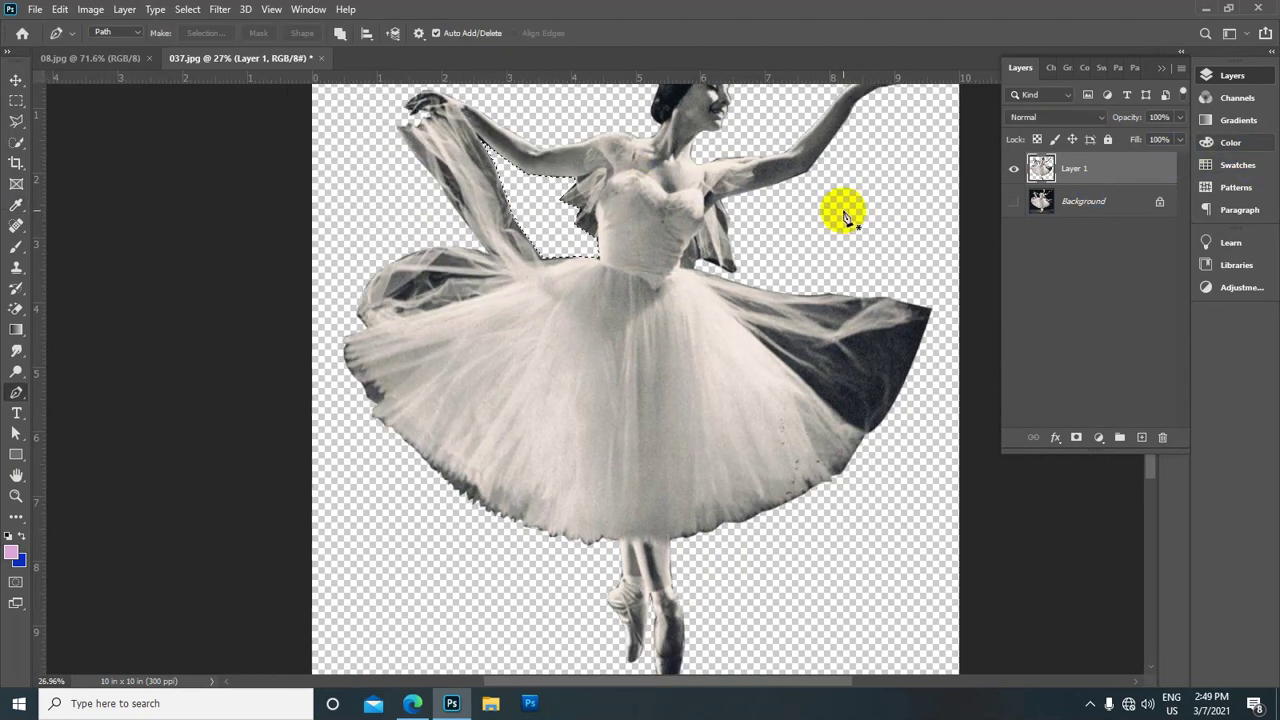
{"action": "left_click", "coordinate": [179, 14]}
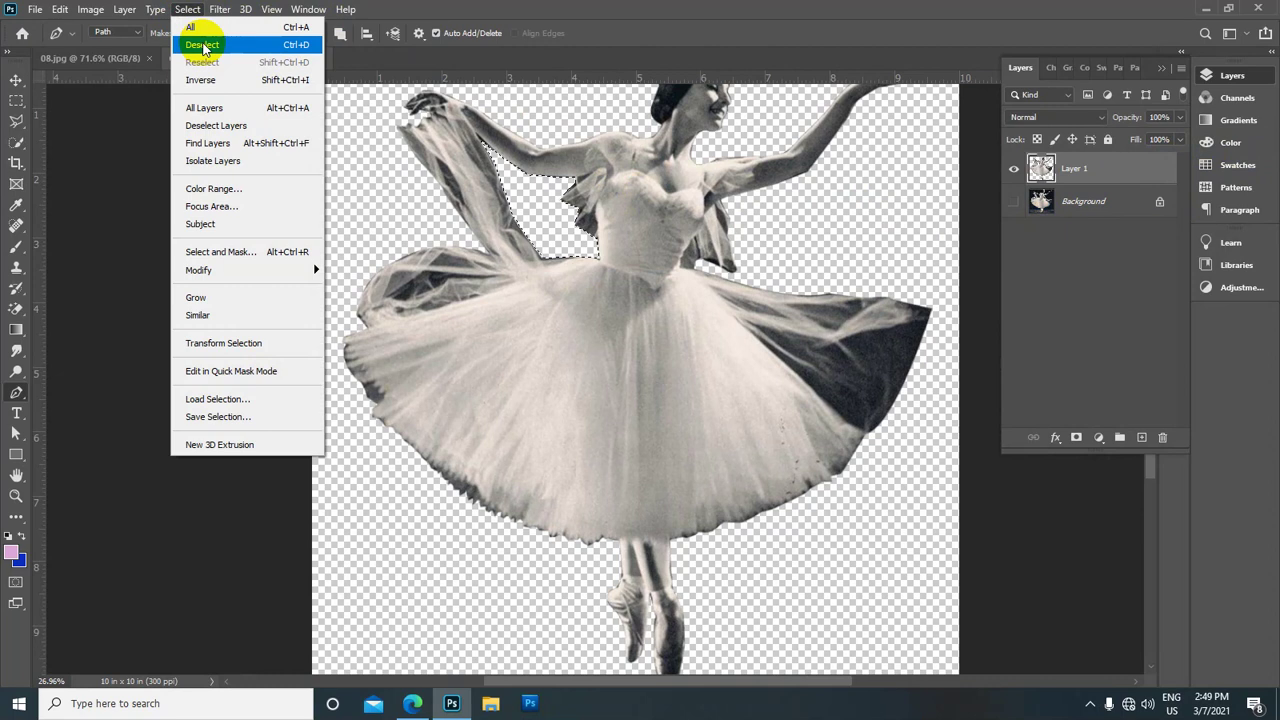
{"action": "left_click", "coordinate": [203, 45]}
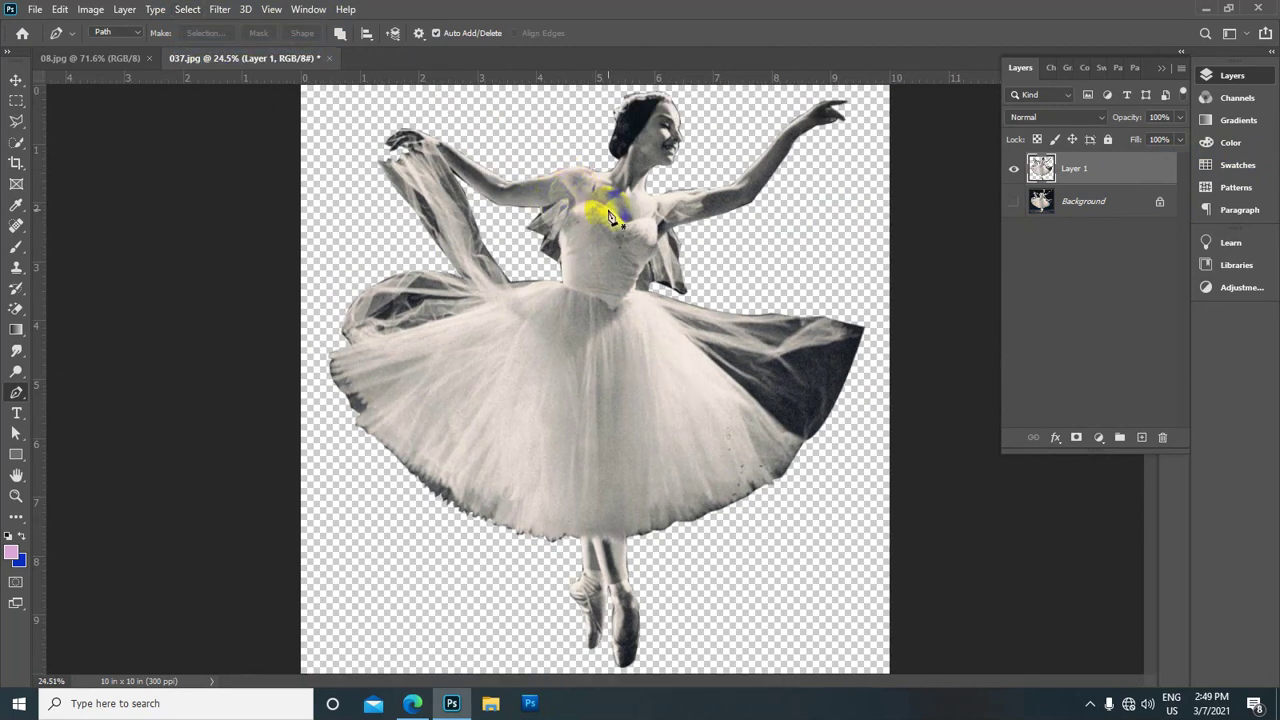
{"action": "scroll", "coordinate": [624, 213], "scroll_direction": "down", "scroll_amount": 2}
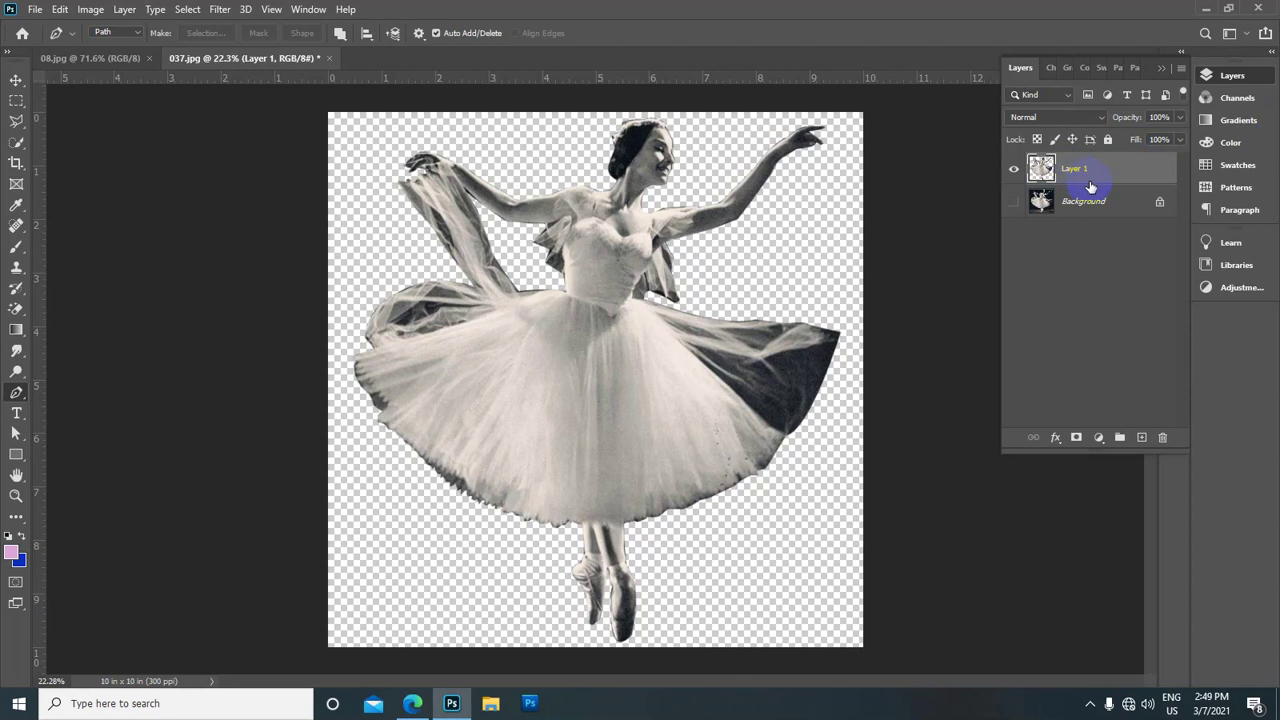
Duplicate Layer 1 with Ctrl+J, link the copy with Layer 1, and lock Layer 1 copy
{"action": "key", "text": "ctrl+j"}
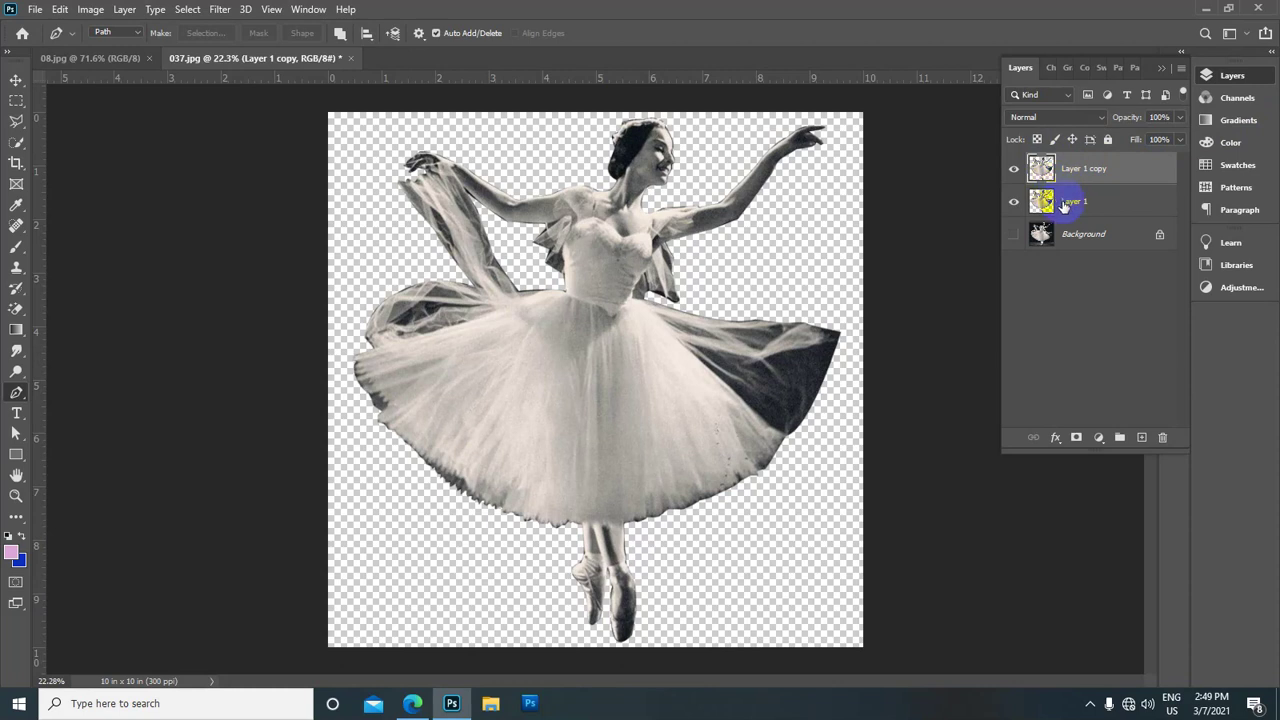
{"action": "left_click", "coordinate": [1063, 204], "text": "ctrl"}
{"action": "left_click", "coordinate": [1033, 437]}
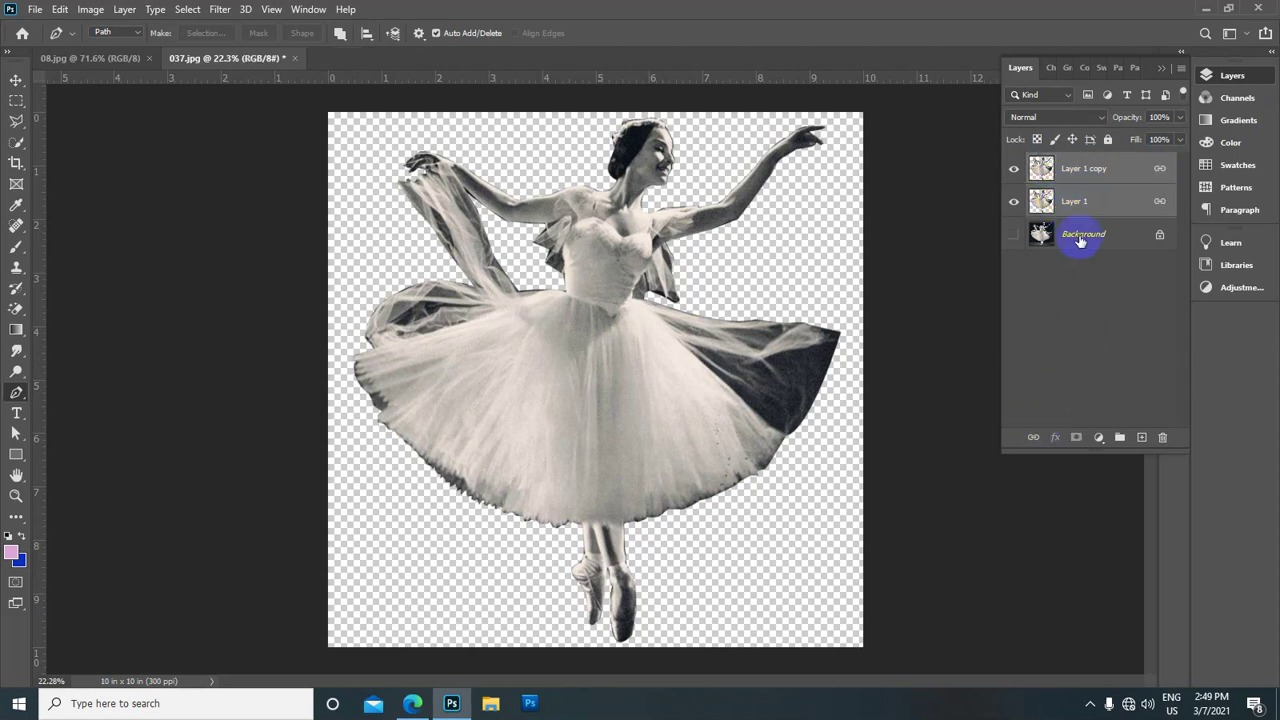
{"action": "left_click", "coordinate": [1090, 176]}
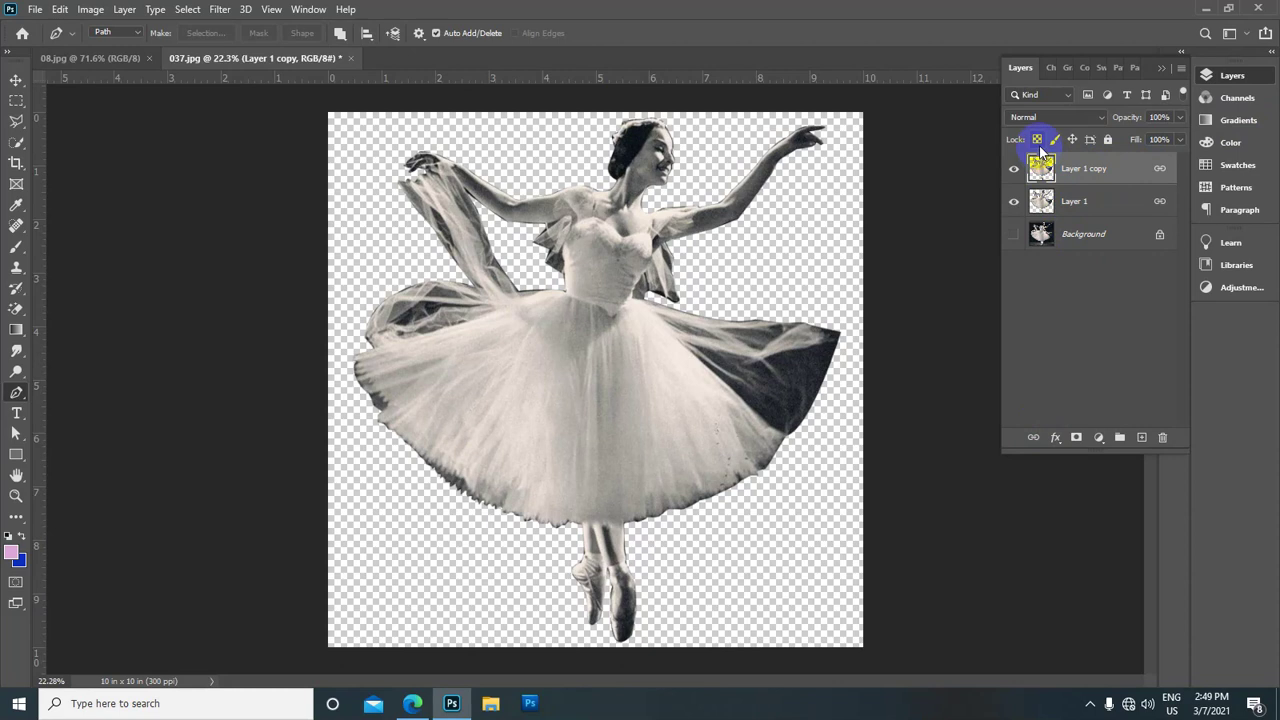
{"action": "scroll", "coordinate": [441, 273], "scroll_direction": "up", "scroll_amount": 2}
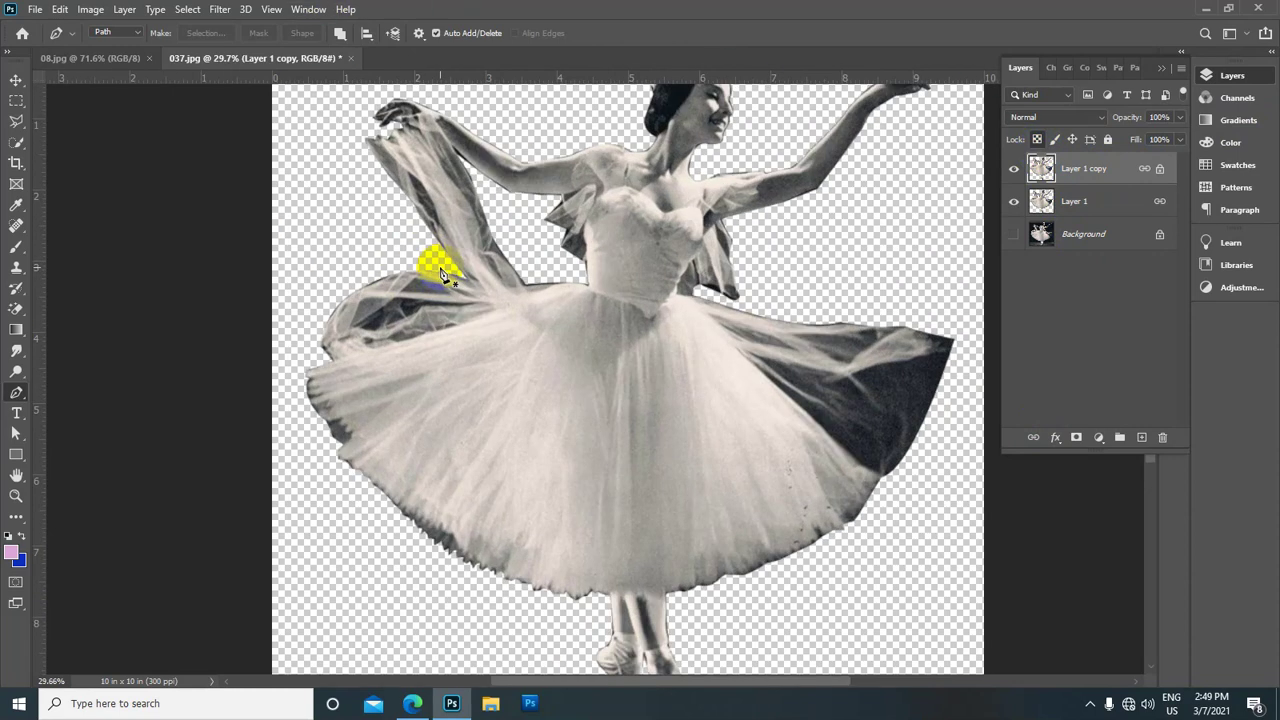
Select the Dodge Tool and set its brush size to 10
{"action": "left_click", "coordinate": [17, 368]}
{"action": "left_click", "coordinate": [70, 368]}
{"action": "scroll", "coordinate": [629, 200], "scroll_direction": "up", "scroll_amount": 1}
{"action": "scroll", "coordinate": [677, 157], "scroll_direction": "up", "scroll_amount": 1}
{"action": "scroll", "coordinate": [623, 300], "scroll_direction": "up", "scroll_amount": 1}
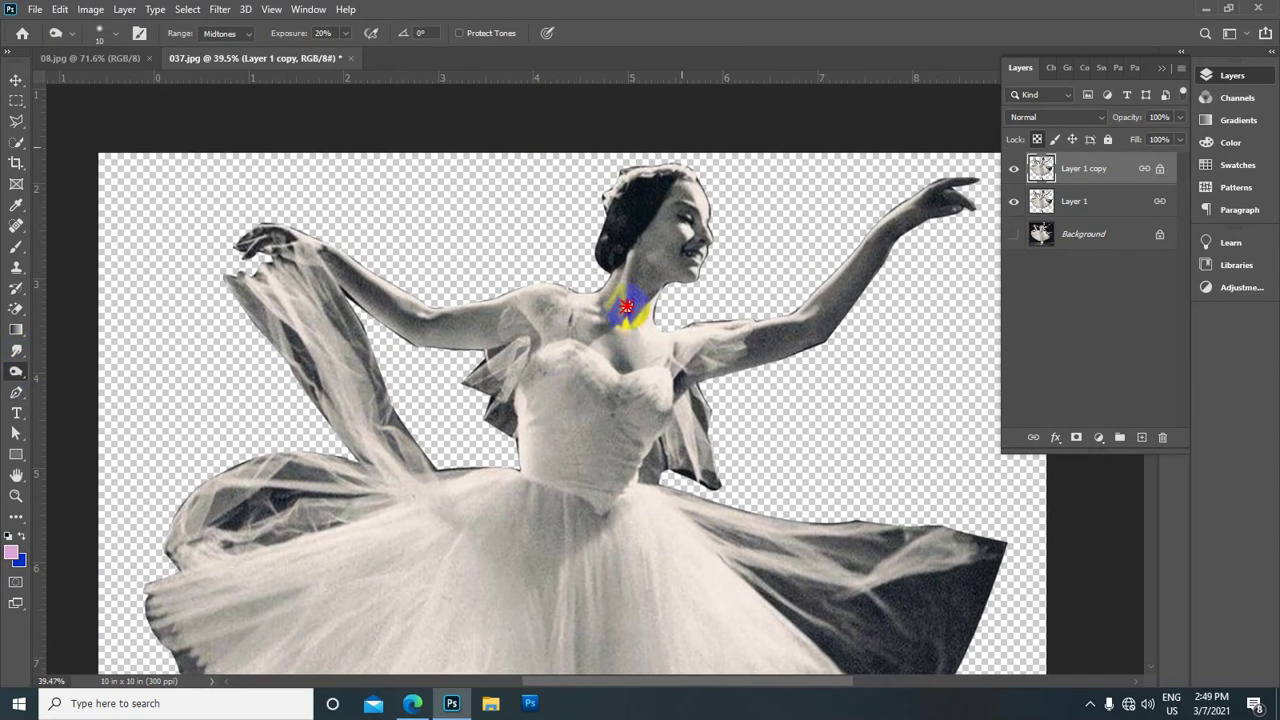
{"action": "scroll", "coordinate": [681, 246], "scroll_direction": "up", "scroll_amount": 1}
{"action": "scroll", "coordinate": [681, 246], "scroll_direction": "up", "scroll_amount": 1}
{"action": "scroll", "coordinate": [681, 243], "scroll_direction": "up", "scroll_amount": 1}
{"action": "scroll", "coordinate": [682, 238], "scroll_direction": "up", "scroll_amount": 1}
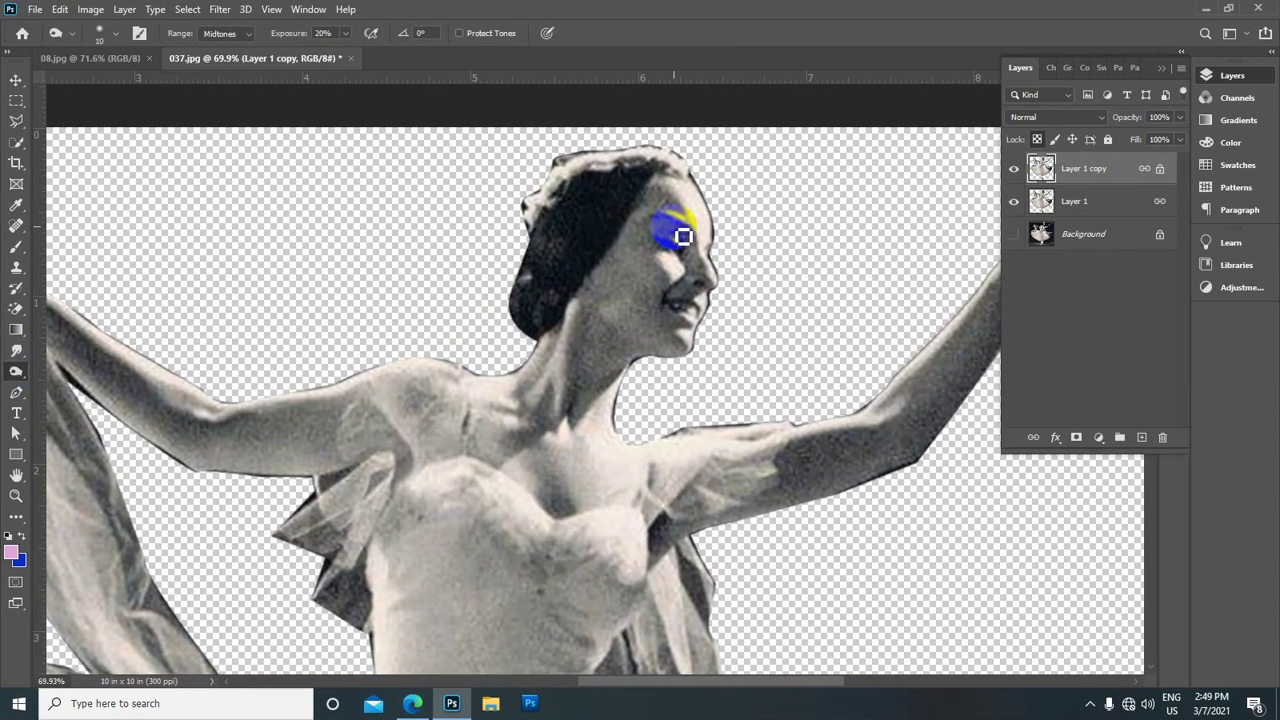
{"action": "key", "text": "bracketright"}
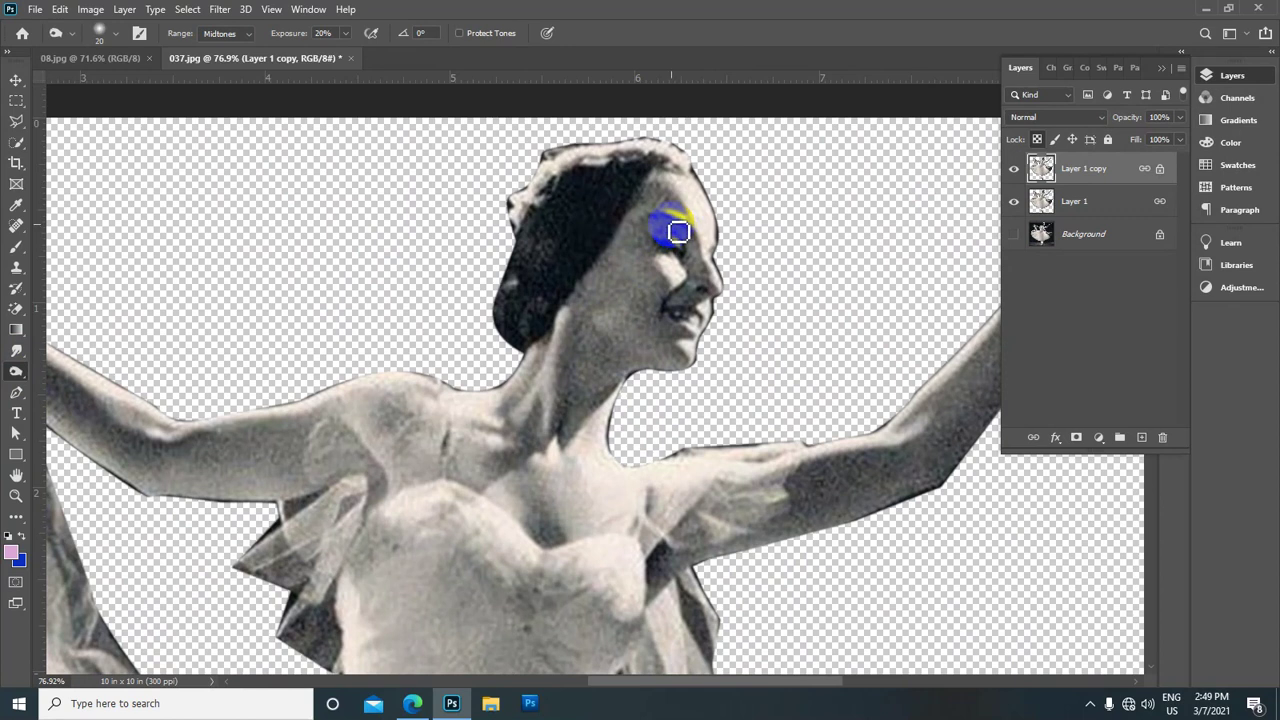
{"action": "key", "text": "bracketleft"}
Dodge over the dancer's cheek and eye area on Layer 1 copy
{"action": "mouse_move", "coordinate": [680, 230]}
{"action": "left_mouse_down"}
{"action": "mouse_move", "coordinate": [689, 225]}
{"action": "mouse_move", "coordinate": [678, 226]}
{"action": "left_mouse_up"}
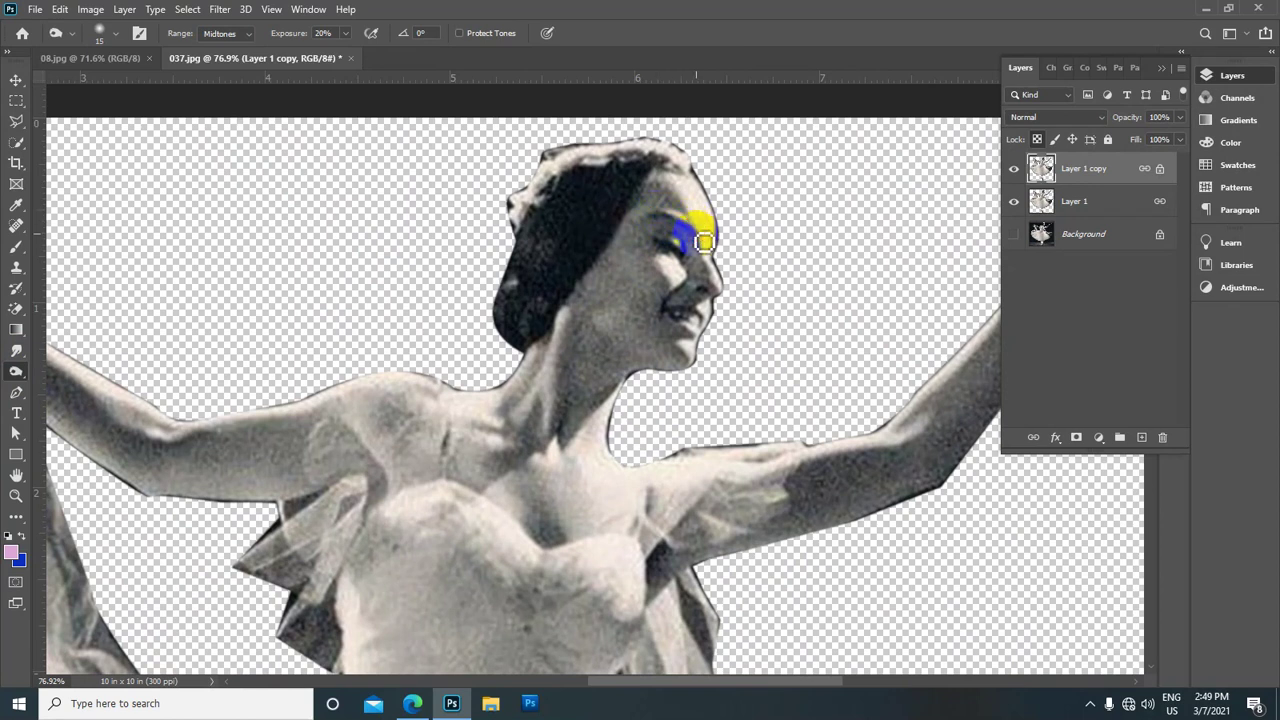
{"action": "mouse_move", "coordinate": [678, 226]}
{"action": "left_mouse_down"}
{"action": "mouse_move", "coordinate": [688, 222]}
{"action": "mouse_move", "coordinate": [673, 249]}
{"action": "left_mouse_up"}
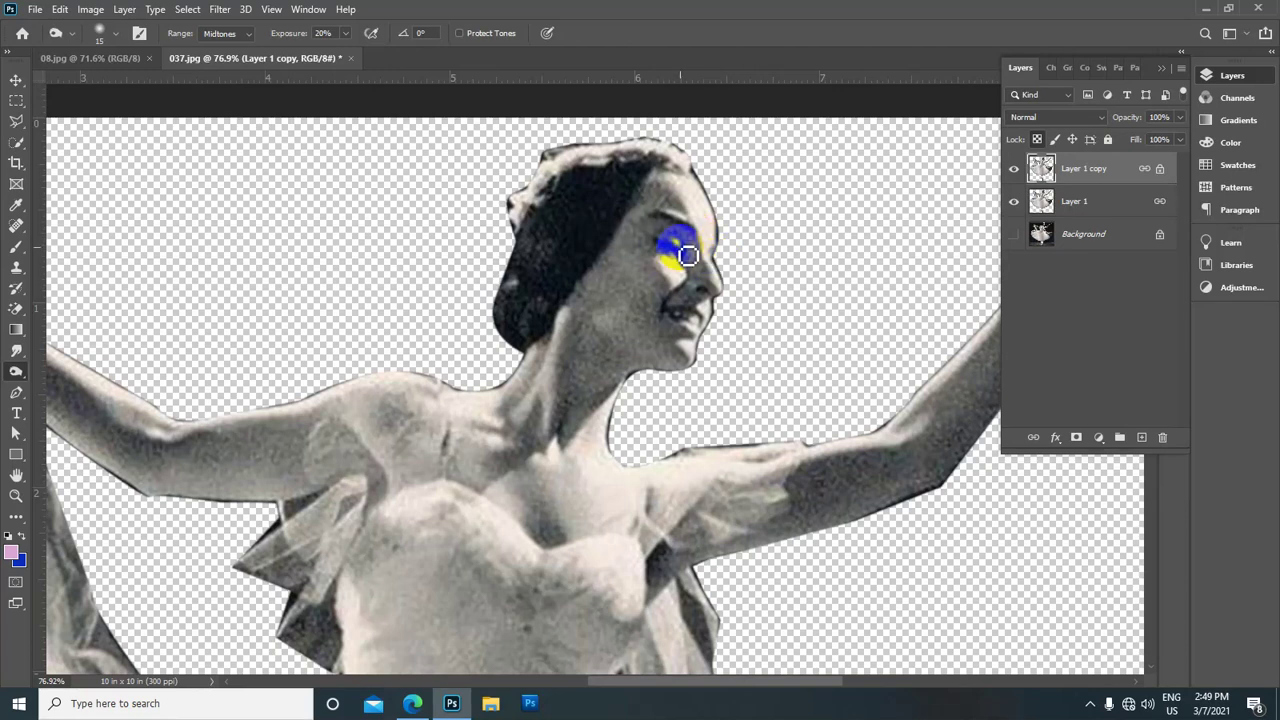
{"action": "scroll", "coordinate": [673, 249], "scroll_direction": "down", "scroll_amount": 1}
{"action": "scroll", "coordinate": [680, 245], "scroll_direction": "down", "scroll_amount": 3}
{"action": "scroll", "coordinate": [697, 235], "scroll_direction": "up", "scroll_amount": 2}
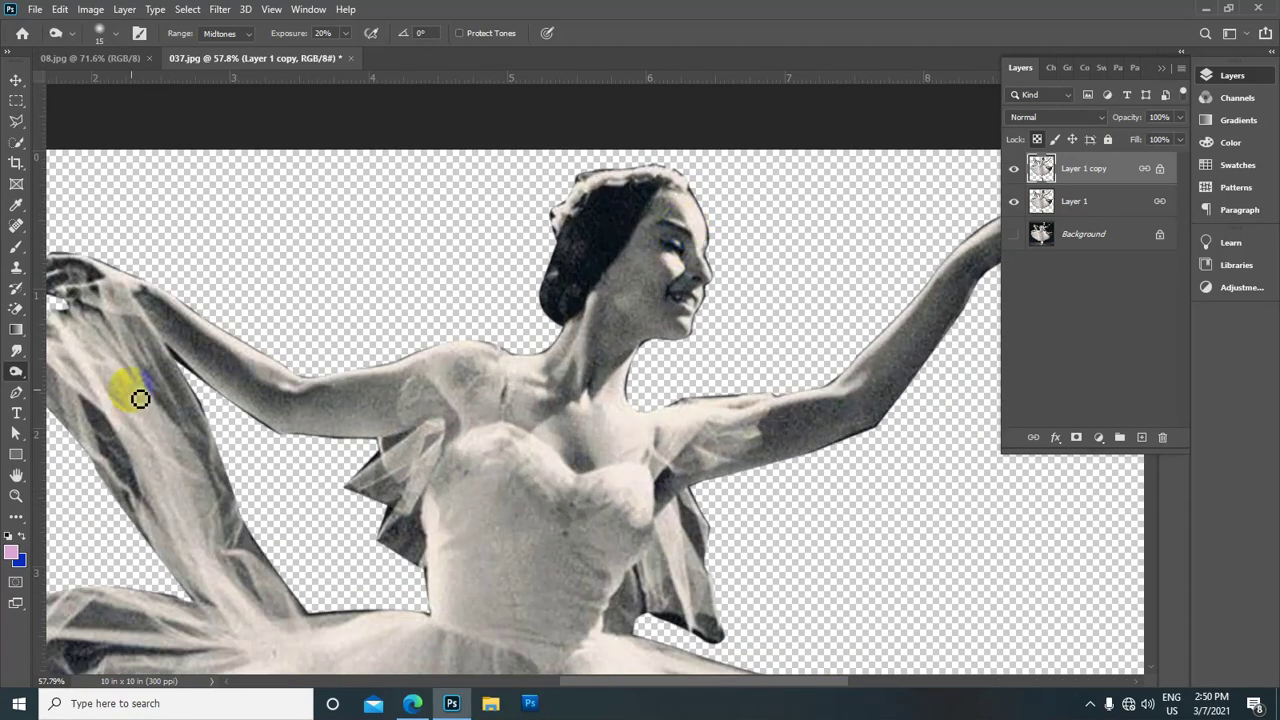
{"action": "right_click", "coordinate": [15, 372]}
Darken the dancer's lips with an enlarged Burn Tool brush, Protect Tones on
{"action": "left_click", "coordinate": [80, 386]}
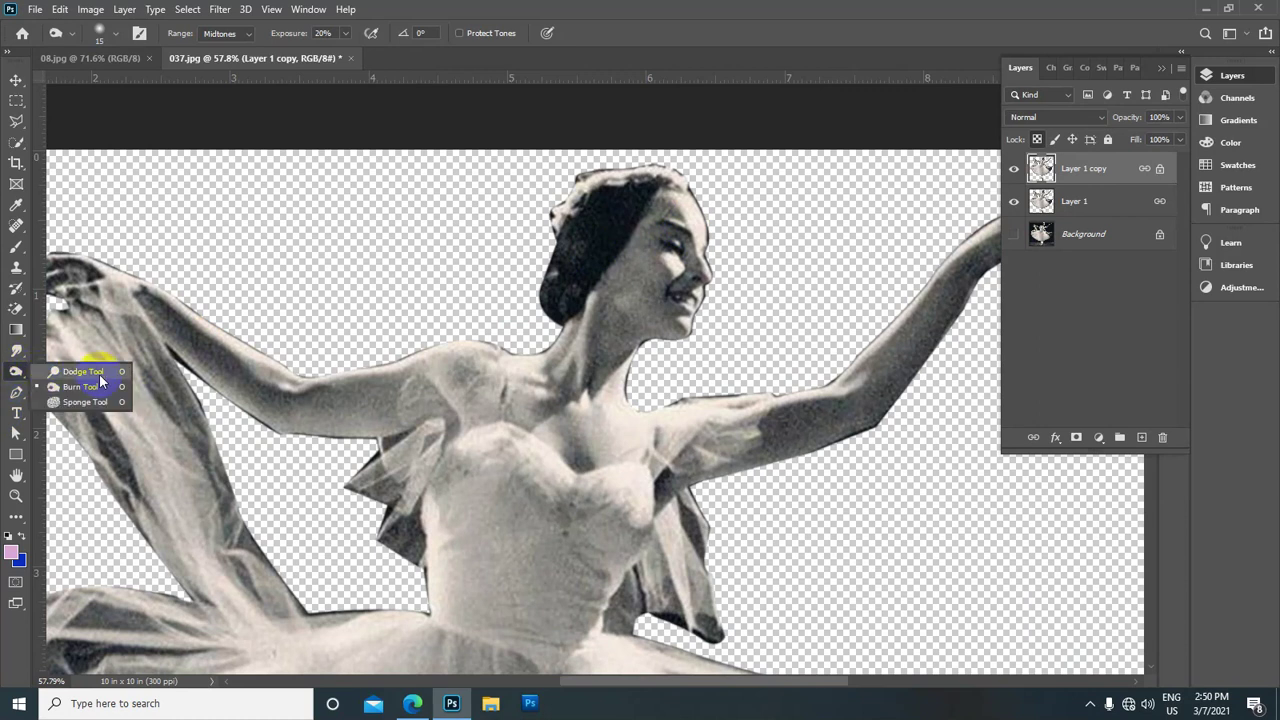
{"action": "scroll", "coordinate": [690, 330], "scroll_direction": "up", "scroll_amount": 2}
{"action": "scroll", "coordinate": [695, 313], "scroll_direction": "up", "scroll_amount": 1}
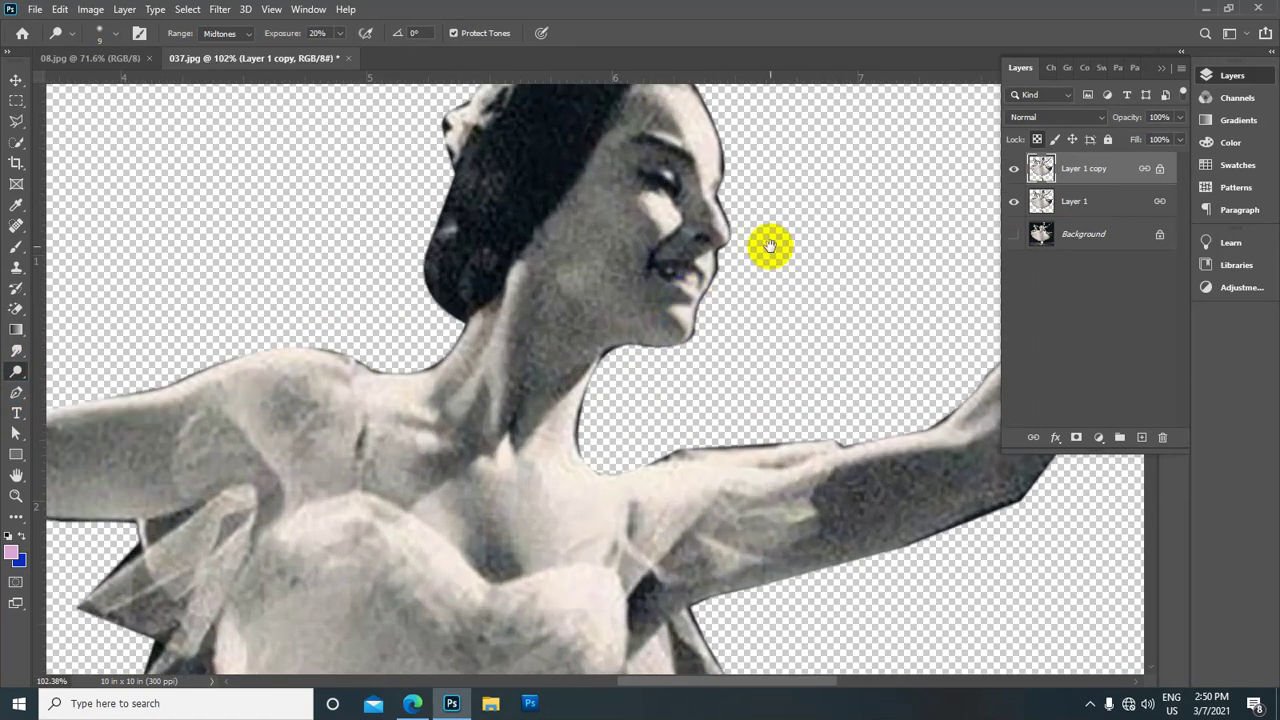
{"action": "scroll", "coordinate": [766, 246], "scroll_direction": "up", "scroll_amount": 1}
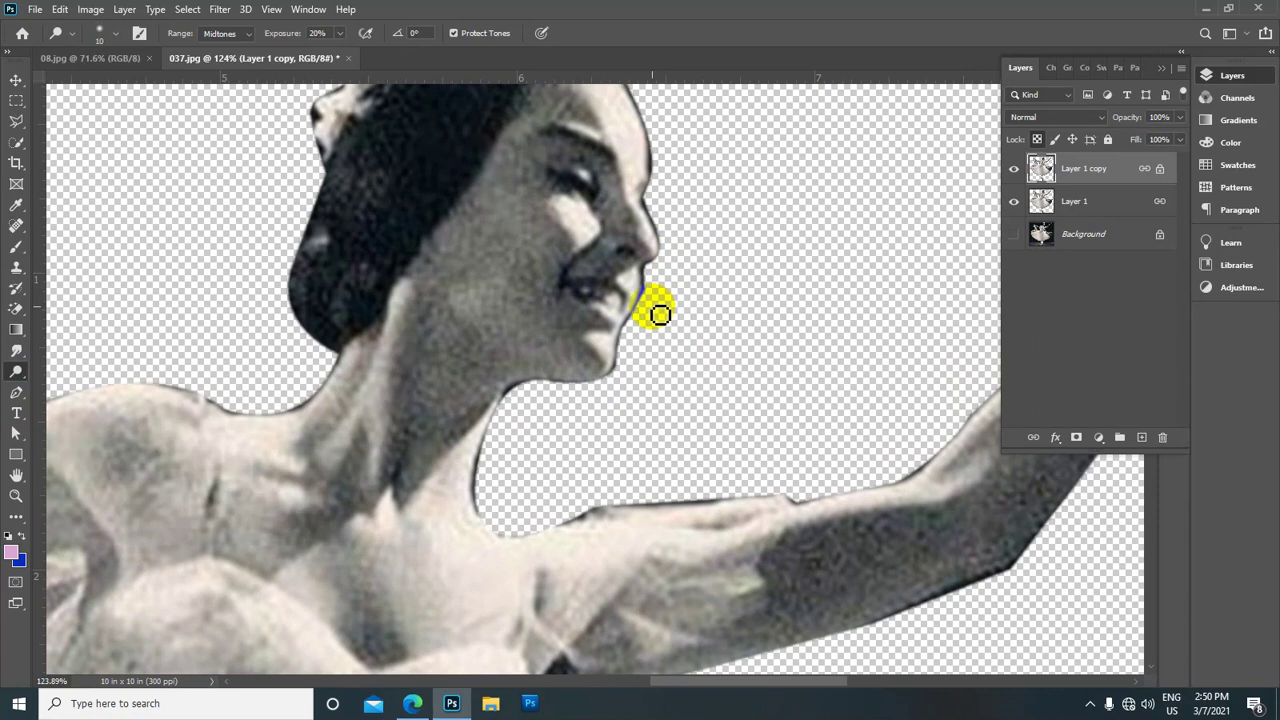
{"action": "key", "text": "bracketright"}
{"action": "key", "text": "bracketright"}
{"action": "key", "text": "bracketright"}
{"action": "left_click_drag", "start_coordinate": [596, 287], "coordinate": [612, 299]}
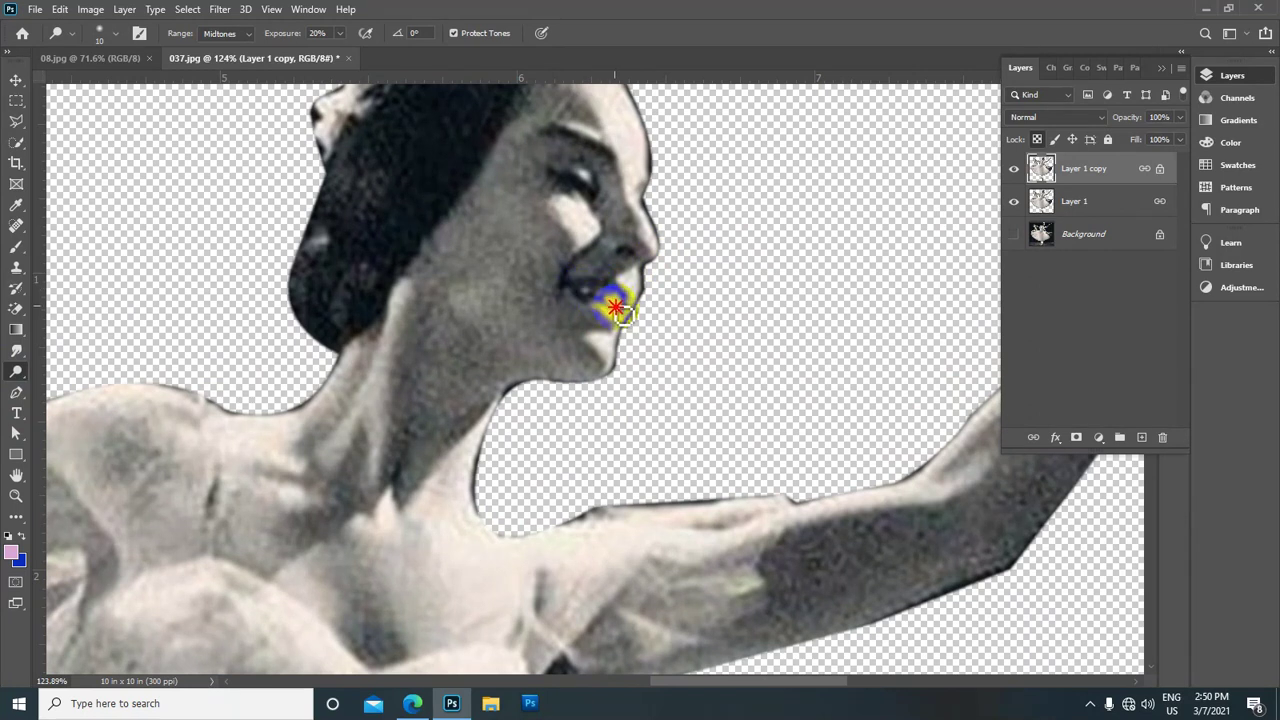
{"action": "left_click_drag", "start_coordinate": [604, 296], "coordinate": [597, 297]}
Burn the dancer's chest and upper arm area to deepen their tones
{"action": "scroll", "coordinate": [600, 289], "scroll_direction": "down", "scroll_amount": 5}
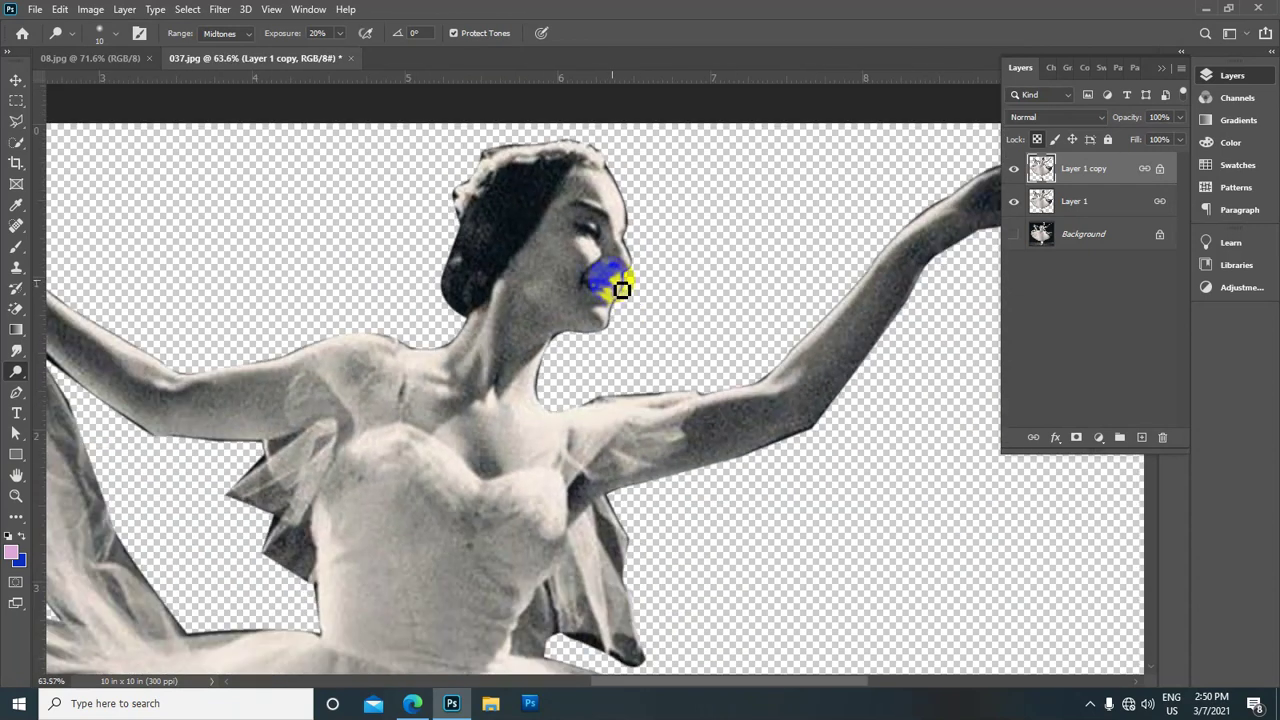
{"action": "scroll", "coordinate": [610, 291], "scroll_direction": "up", "scroll_amount": 2}
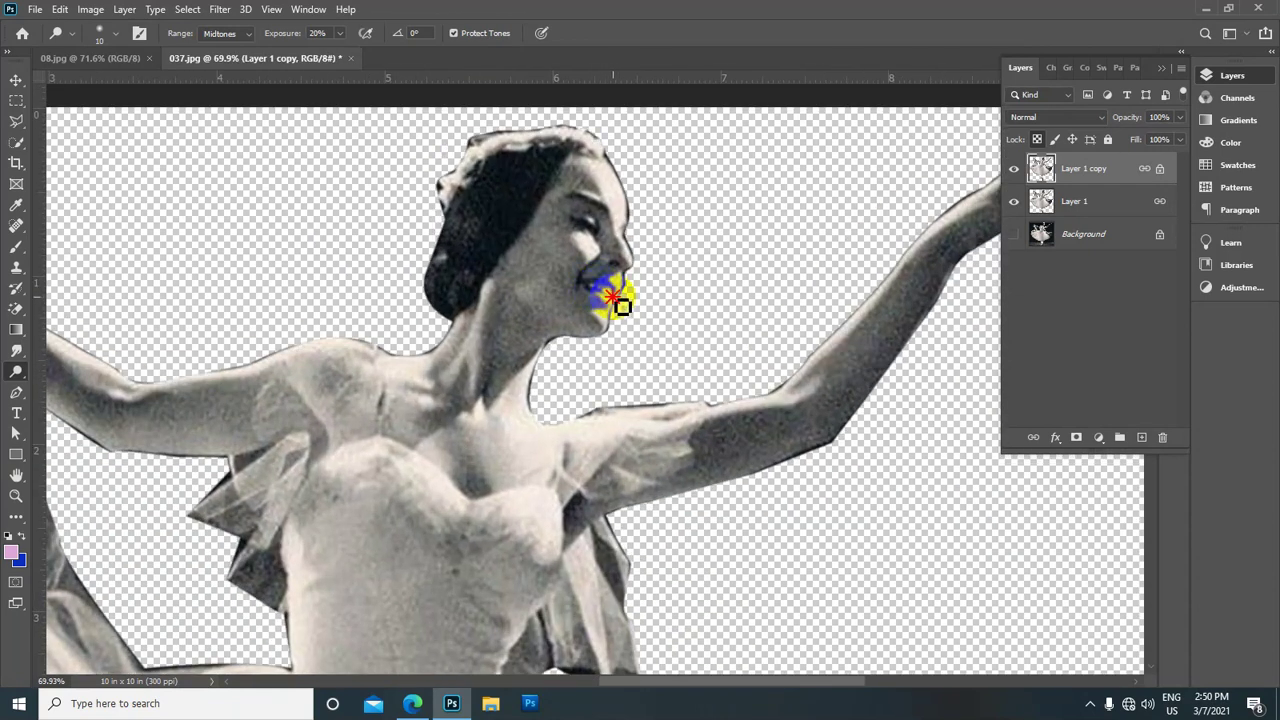
{"action": "scroll", "coordinate": [612, 297], "scroll_direction": "down", "scroll_amount": 3}
{"action": "scroll", "coordinate": [608, 310], "scroll_direction": "down", "scroll_amount": 2}
{"action": "scroll", "coordinate": [603, 325], "scroll_direction": "down", "scroll_amount": 2}
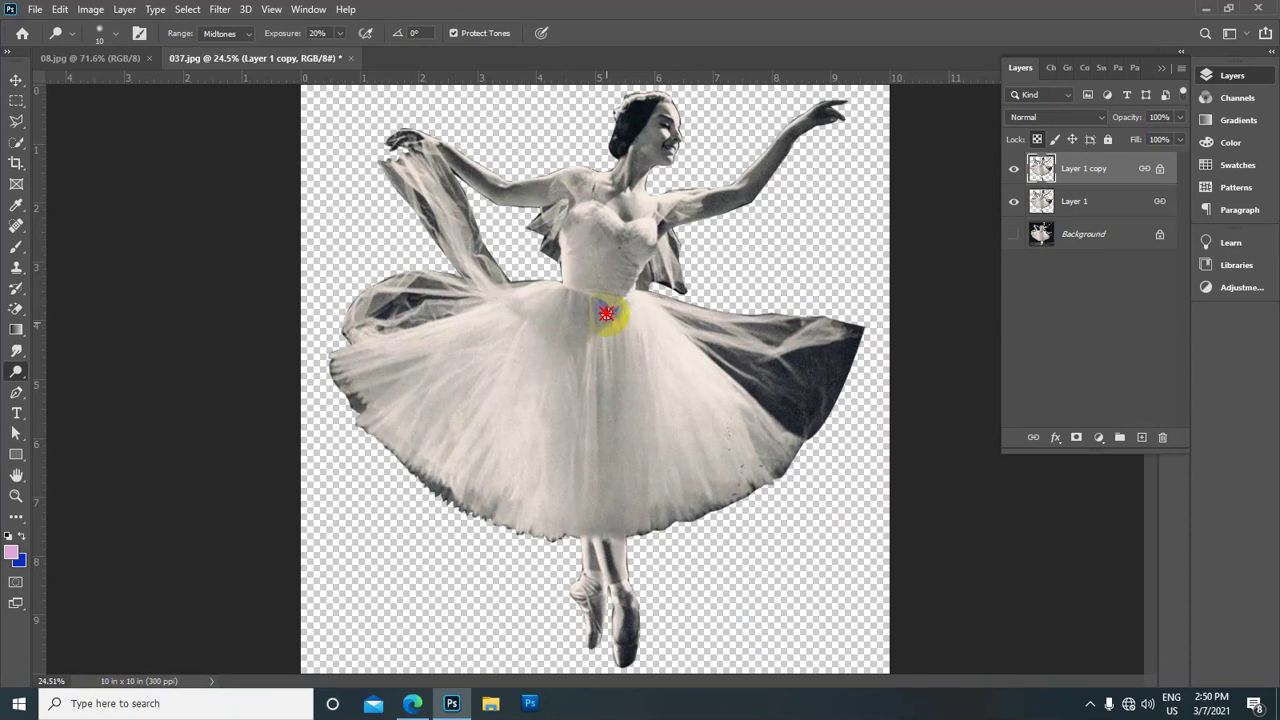
{"action": "scroll", "coordinate": [610, 299], "scroll_direction": "up", "scroll_amount": 1}
{"action": "scroll", "coordinate": [612, 290], "scroll_direction": "down", "scroll_amount": 2}
{"action": "left_click_drag", "start_coordinate": [614, 276], "coordinate": [617, 278]}
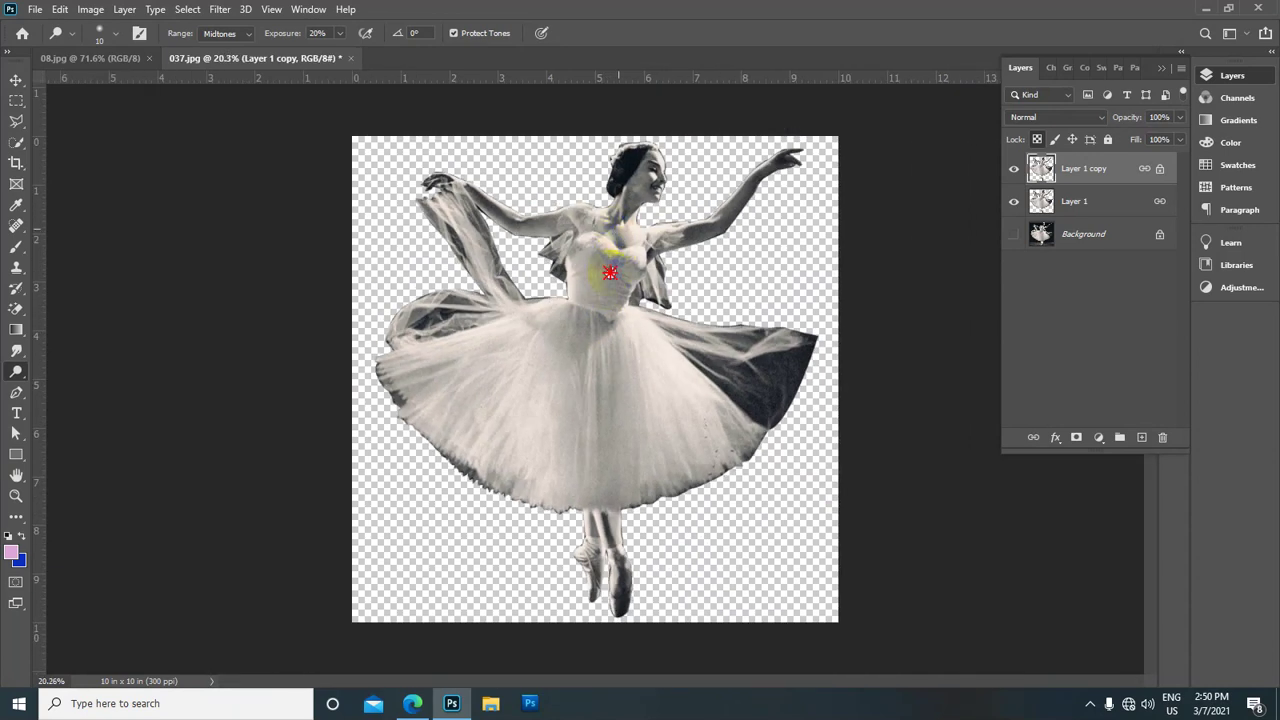
{"action": "scroll", "coordinate": [610, 250], "scroll_direction": "up", "scroll_amount": 1}
{"action": "scroll", "coordinate": [608, 235], "scroll_direction": "up", "scroll_amount": 2}
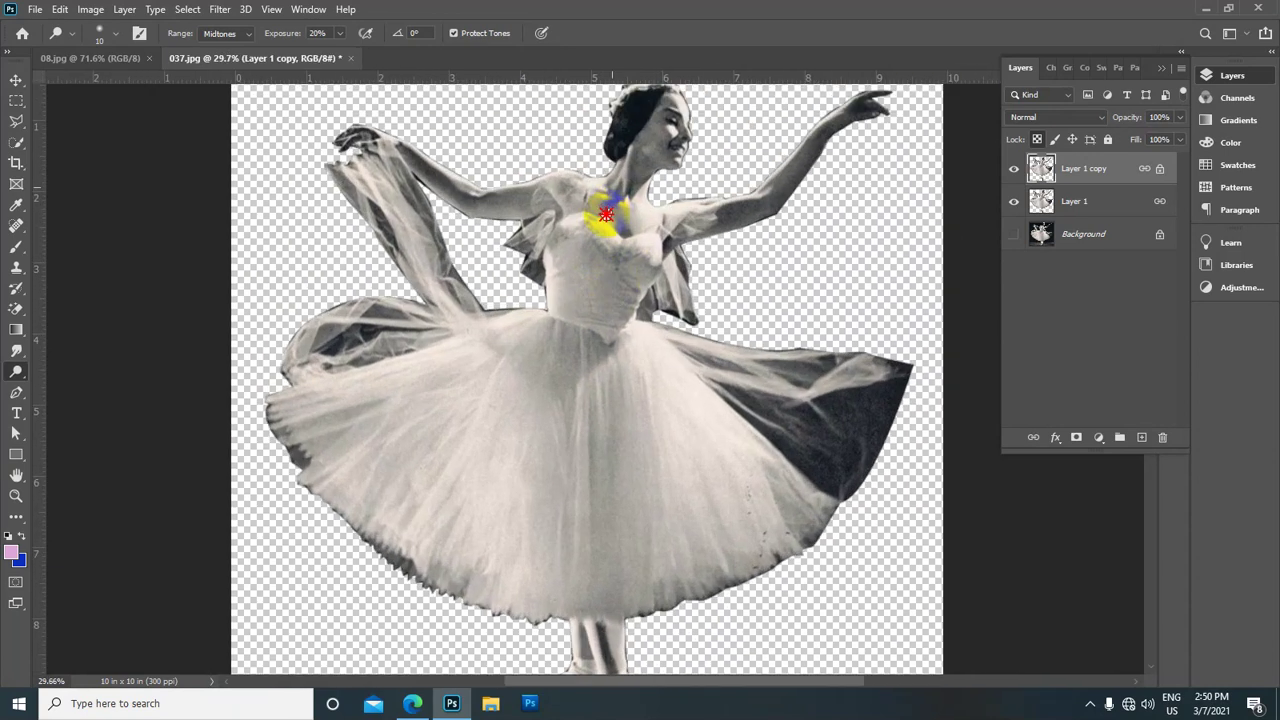
{"action": "scroll", "coordinate": [607, 234], "scroll_direction": "down", "scroll_amount": 1}
{"action": "scroll", "coordinate": [607, 234], "scroll_direction": "up", "scroll_amount": 1}
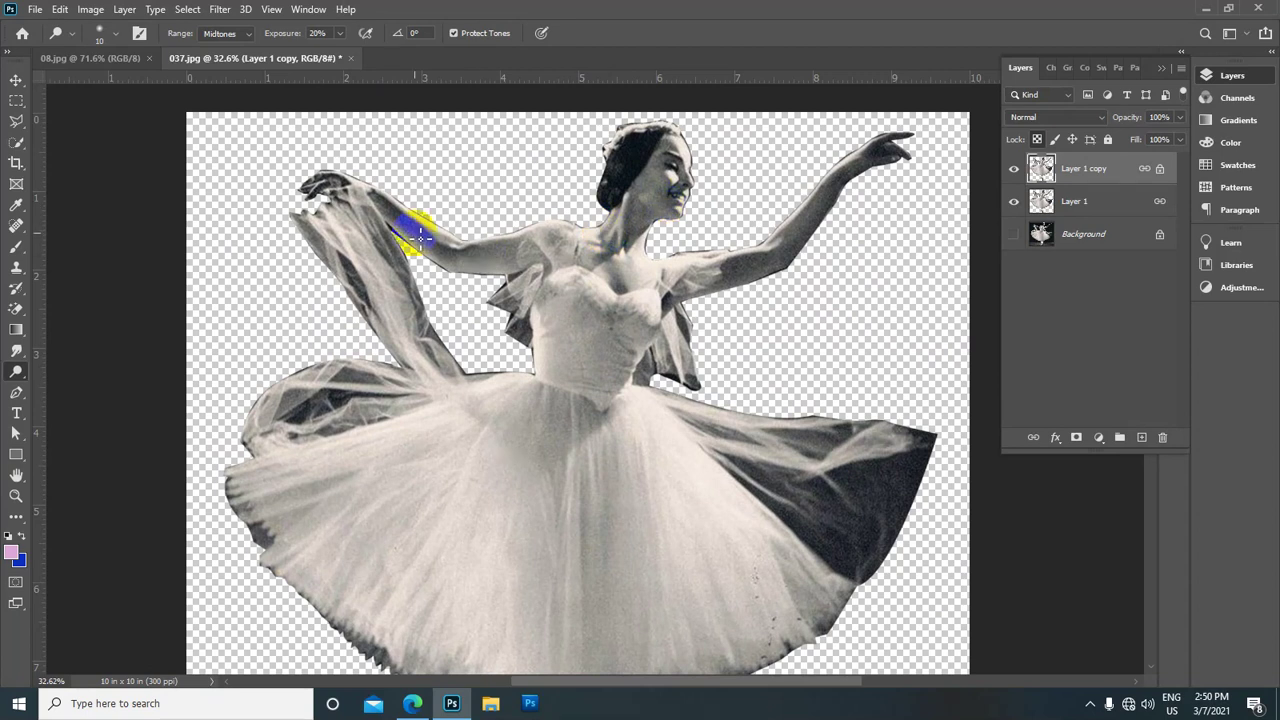
{"action": "key", "text": "p"}
{"action": "scroll", "coordinate": [335, 210], "scroll_direction": "up", "scroll_amount": 1}
Start the dress path at the raised hand, tracing the arm, shoulder and chest side
{"action": "scroll", "coordinate": [320, 200], "scroll_direction": "up", "scroll_amount": 2}
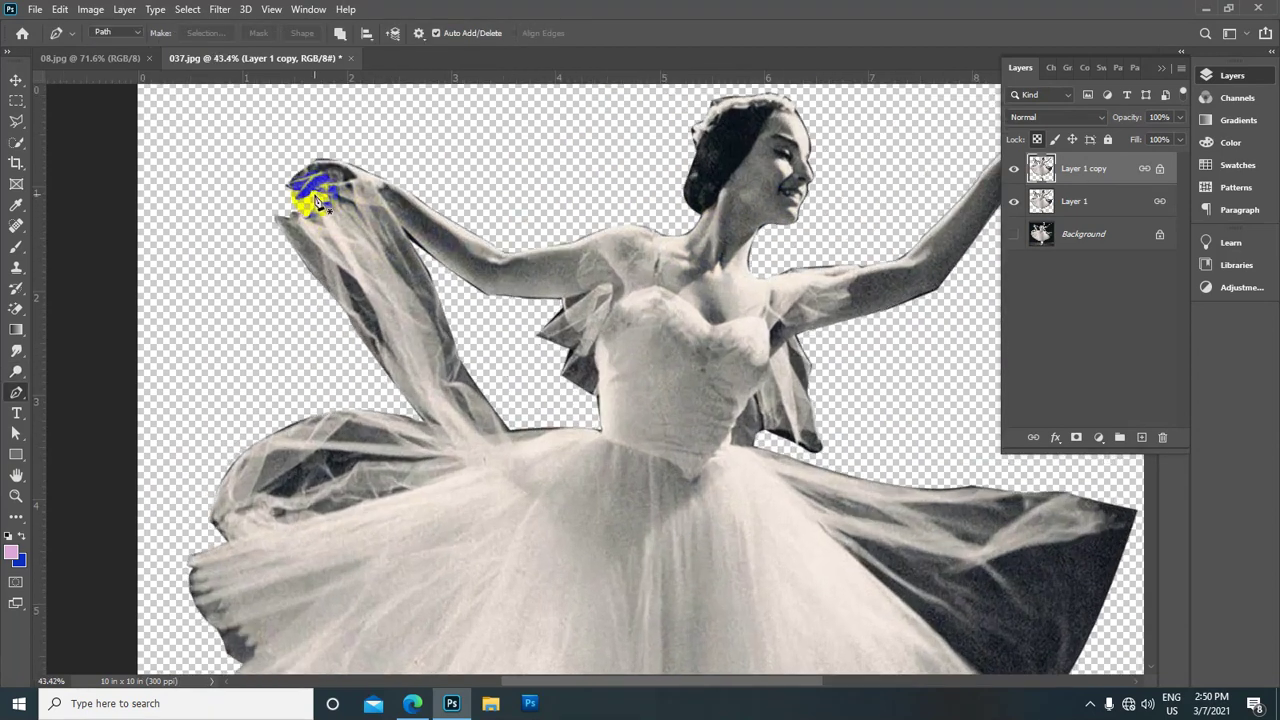
{"action": "left_click", "coordinate": [330, 200]}
{"action": "mouse_move", "coordinate": [395, 205]}
{"action": "left_mouse_down"}
{"action": "mouse_move", "coordinate": [407, 256]}
{"action": "mouse_move", "coordinate": [423, 243]}
{"action": "left_mouse_up"}
{"action": "left_click", "coordinate": [493, 290]}
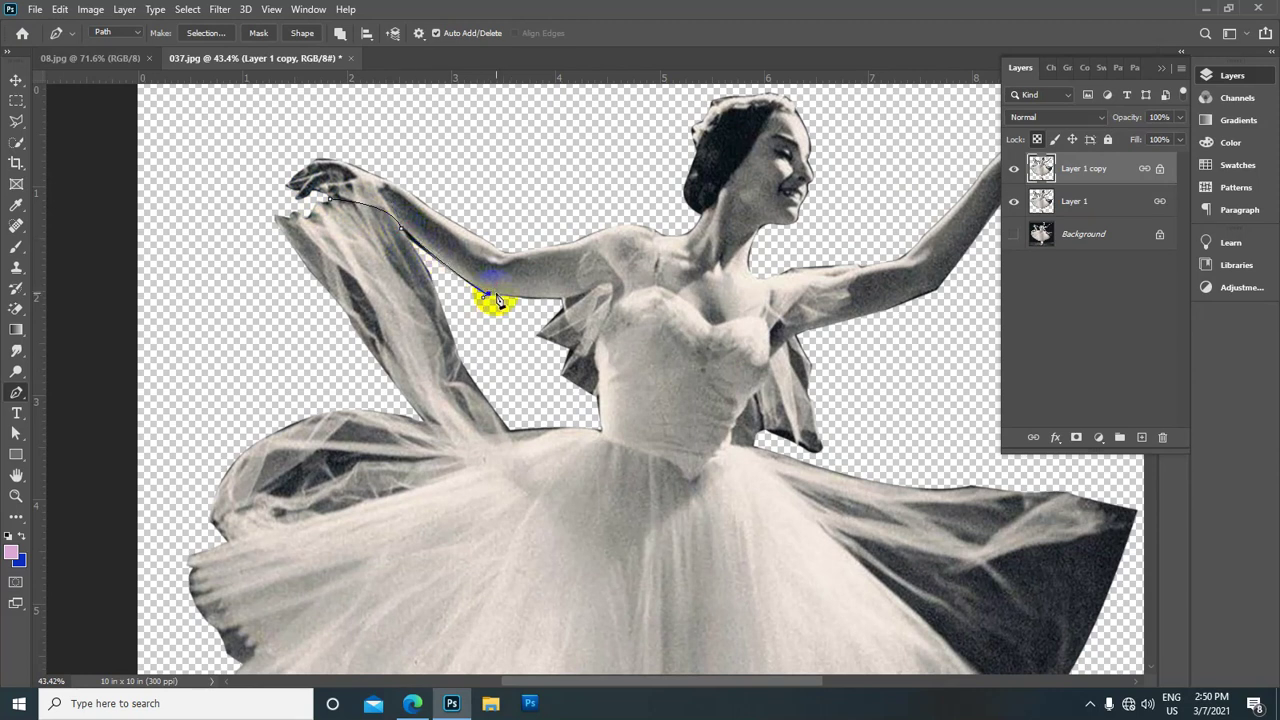
{"action": "left_click", "coordinate": [557, 297]}
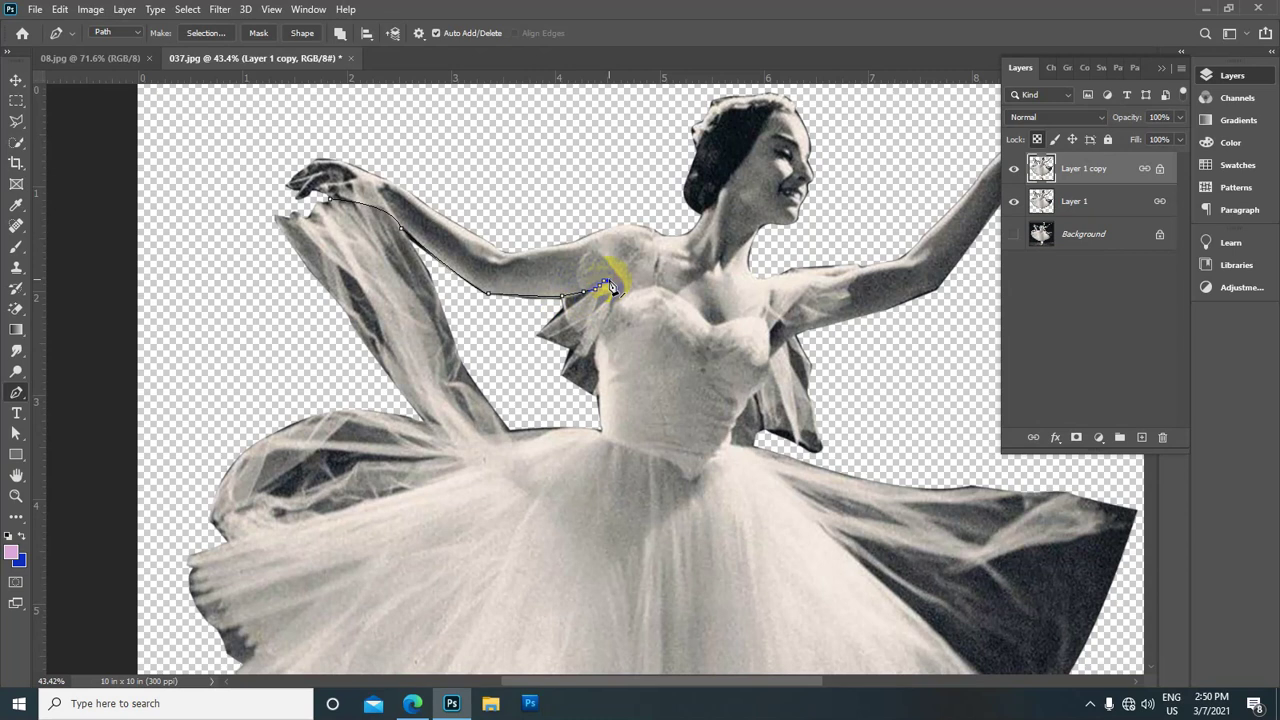
{"action": "scroll", "coordinate": [590, 253], "scroll_direction": "up", "scroll_amount": 1}
{"action": "scroll", "coordinate": [590, 250], "scroll_direction": "up", "scroll_amount": 1}
{"action": "scroll", "coordinate": [660, 300], "scroll_direction": "up", "scroll_amount": 1}
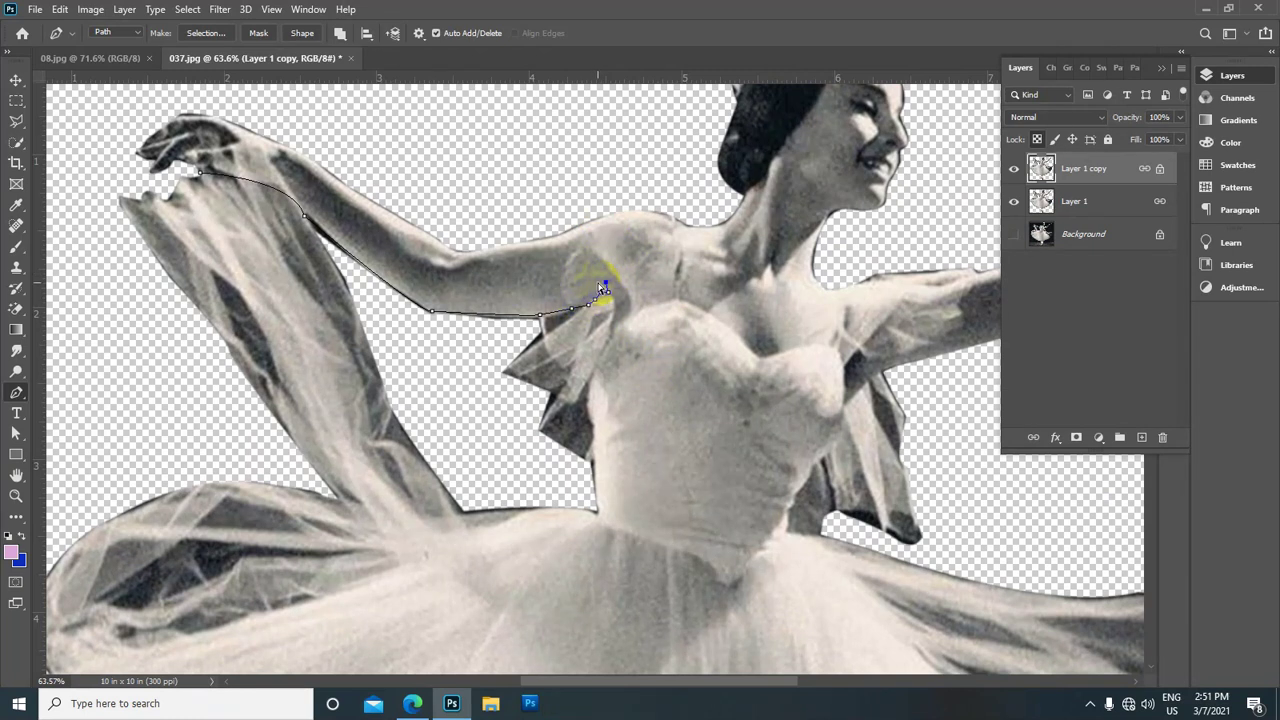
{"action": "key", "text": "ctrl+z"}
{"action": "left_click_drag", "start_coordinate": [579, 243], "coordinate": [598, 220]}
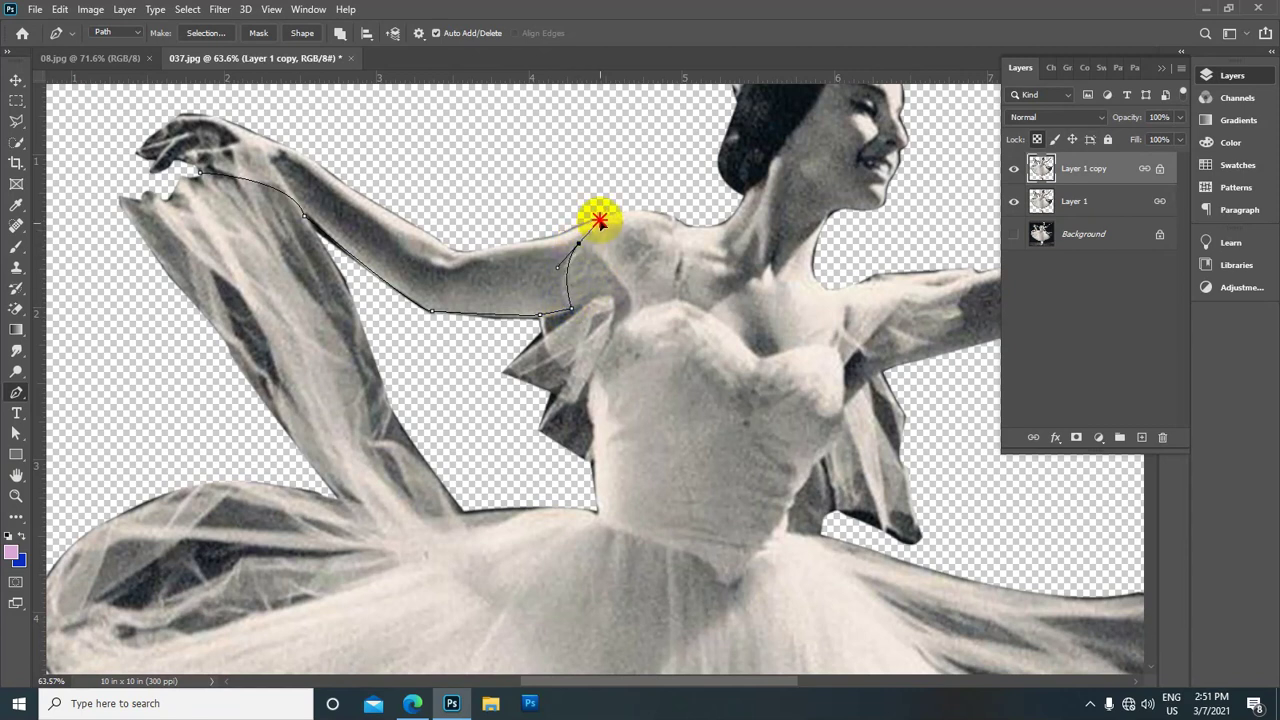
{"action": "left_click", "coordinate": [579, 243], "text": "alt"}
{"action": "left_click_drag", "start_coordinate": [584, 214], "coordinate": [608, 202]}
{"action": "left_click", "coordinate": [664, 202]}
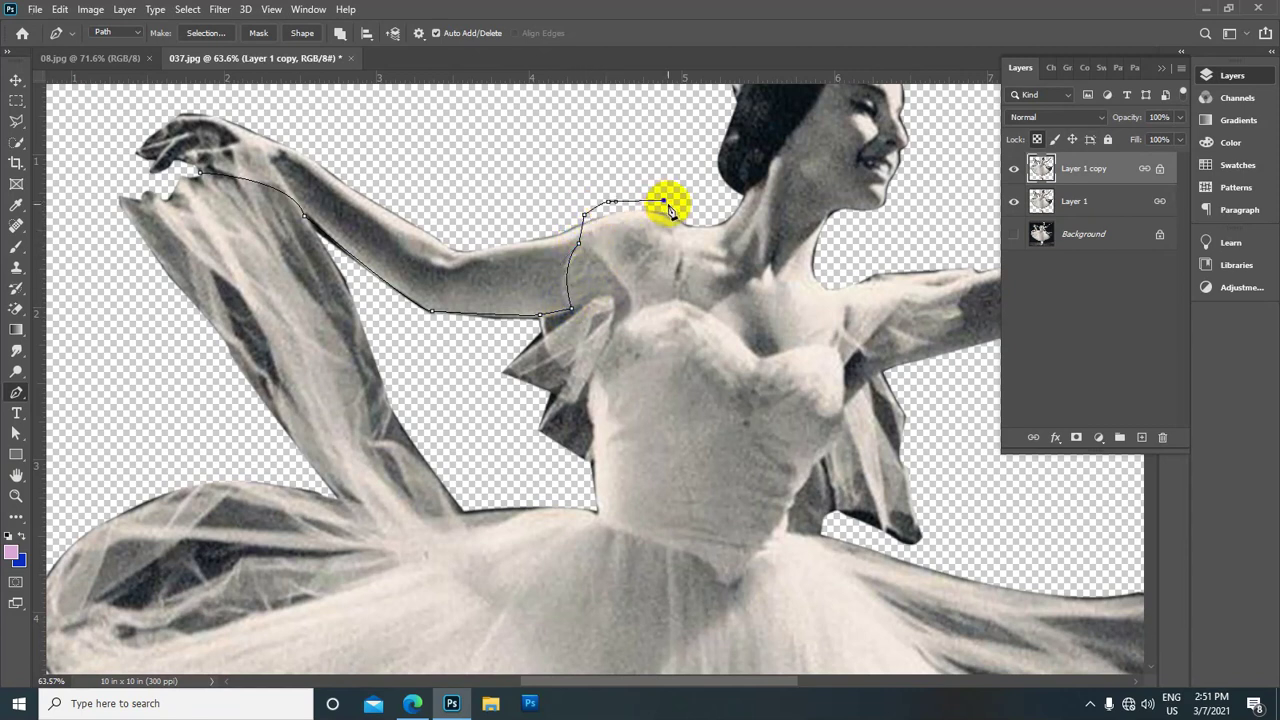
{"action": "left_click", "coordinate": [676, 296]}
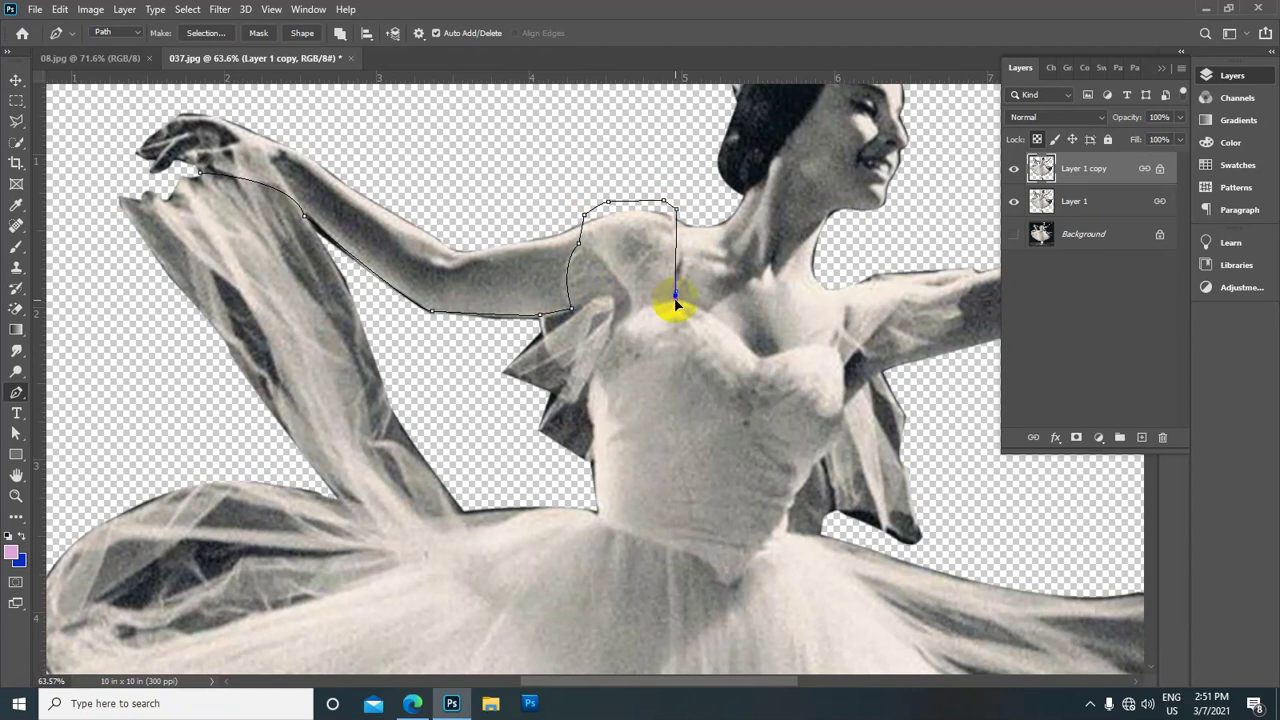
Trace the path around the bodice's right edge and down the right sleeve ribbon
{"action": "mouse_move", "coordinate": [756, 357]}
{"action": "left_mouse_down"}
{"action": "mouse_move", "coordinate": [622, 226]}
{"action": "mouse_move", "coordinate": [639, 253]}
{"action": "left_mouse_up"}
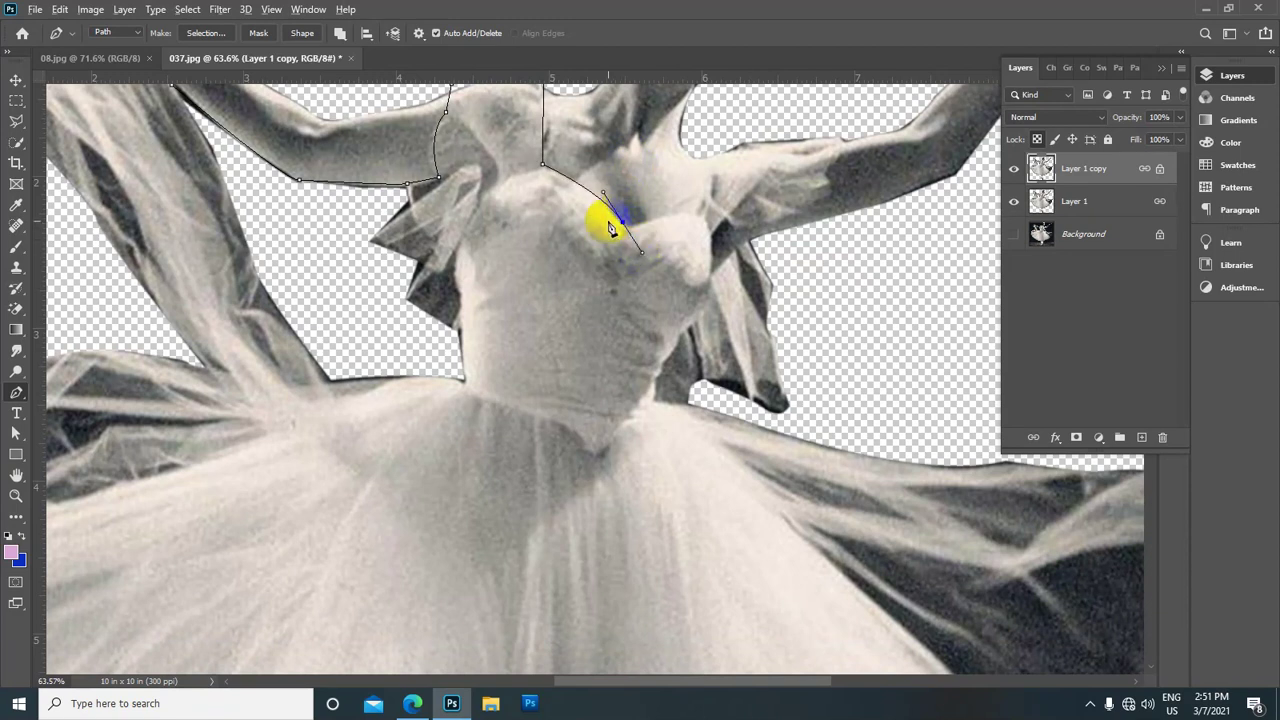
{"action": "left_click_drag", "start_coordinate": [626, 228], "coordinate": [666, 207]}
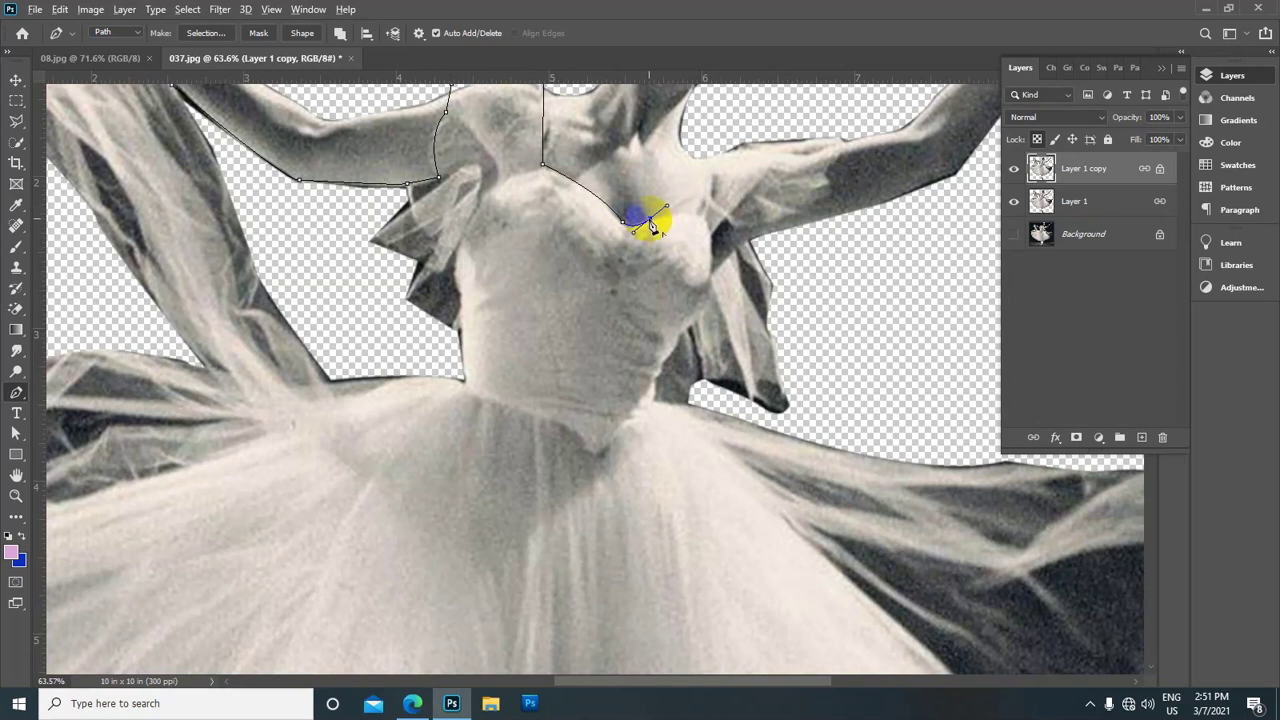
{"action": "left_click", "coordinate": [649, 218]}
{"action": "left_click", "coordinate": [697, 214]}
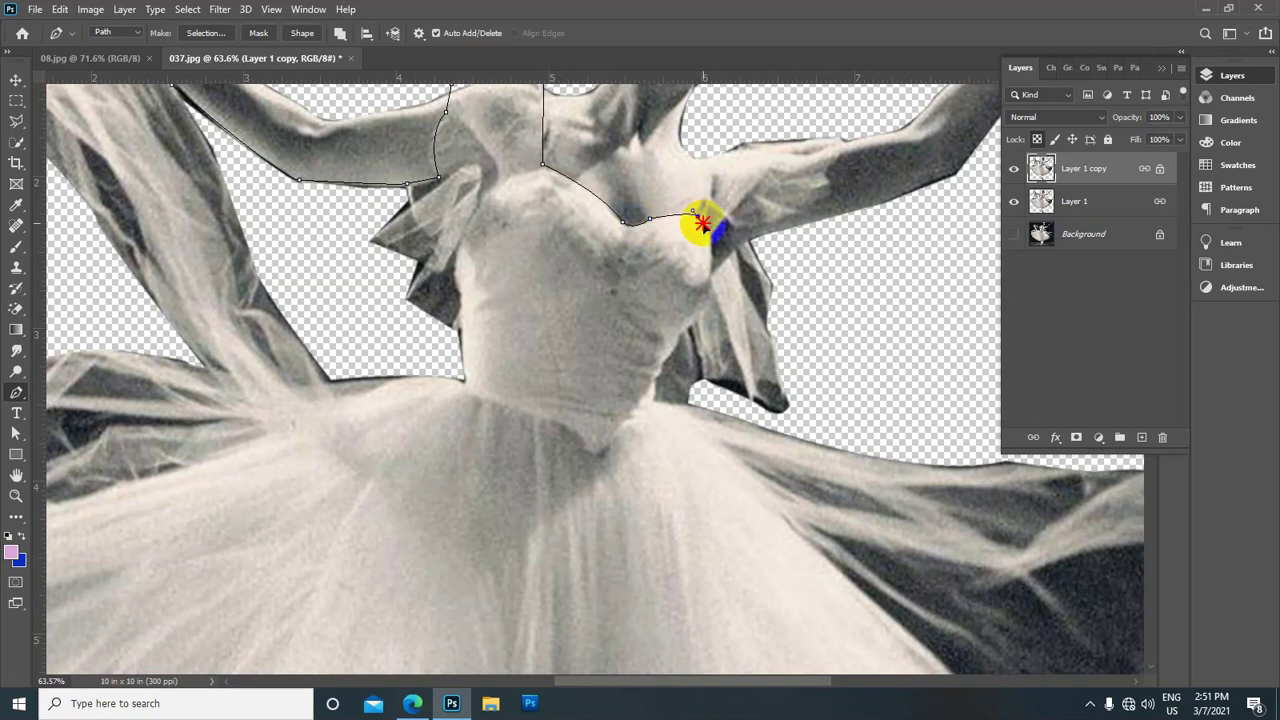
{"action": "left_click_drag", "start_coordinate": [698, 150], "coordinate": [747, 117]}
{"action": "left_click", "coordinate": [835, 124]}
{"action": "left_click_drag", "start_coordinate": [843, 150], "coordinate": [826, 183]}
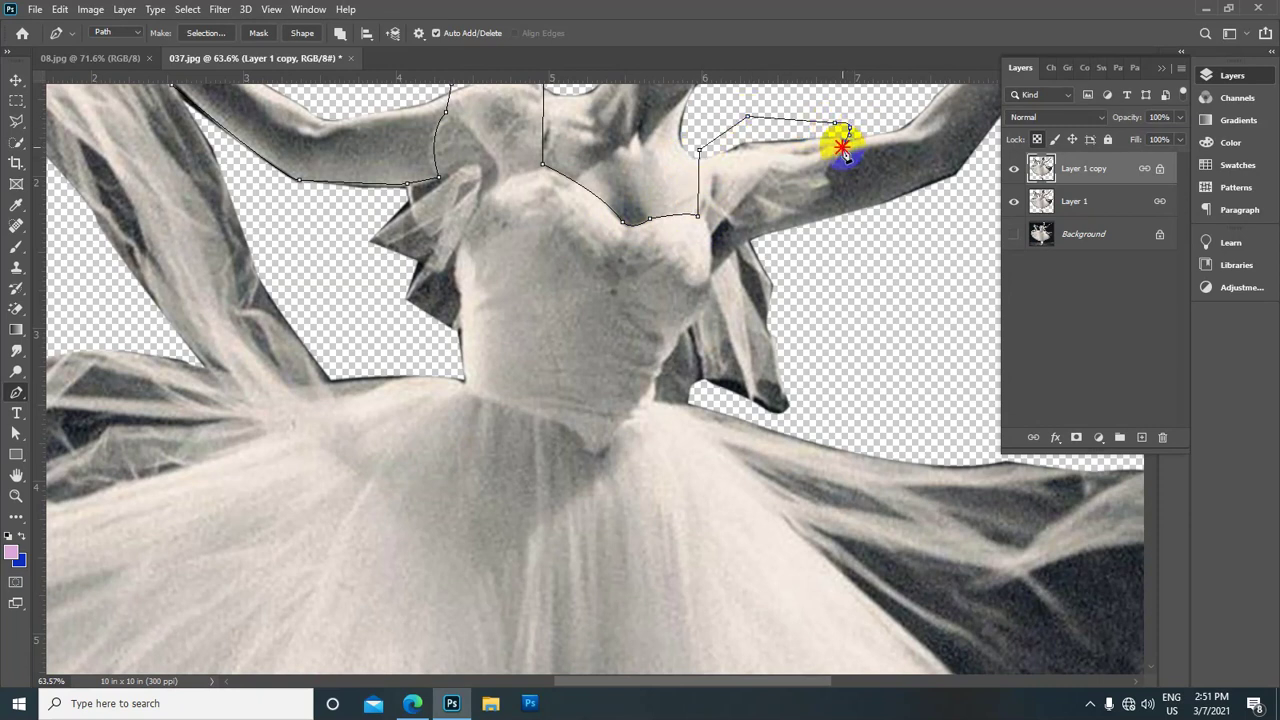
{"action": "left_click", "coordinate": [826, 183]}
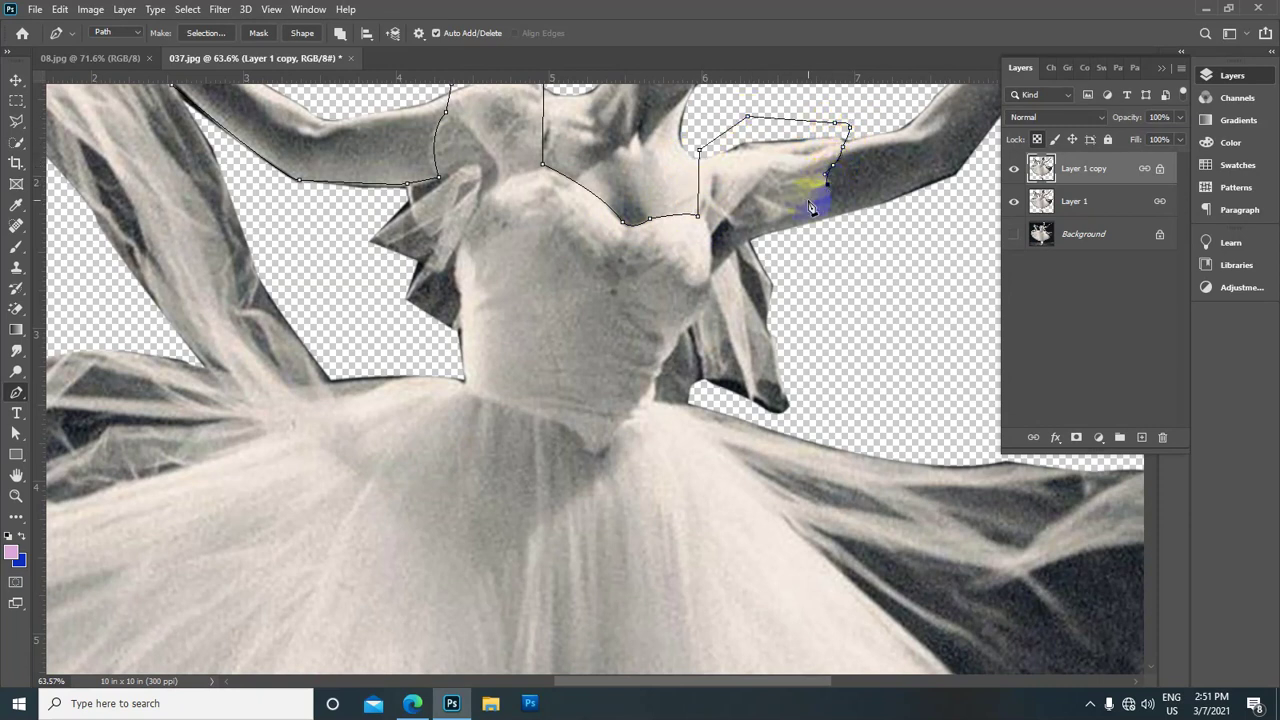
{"action": "left_click", "coordinate": [806, 212]}
{"action": "left_click", "coordinate": [771, 252]}
{"action": "left_click", "coordinate": [799, 307]}
{"action": "scroll", "coordinate": [861, 314], "scroll_direction": "down", "scroll_amount": 3}
{"action": "left_click_drag", "start_coordinate": [937, 308], "coordinate": [724, 212]}
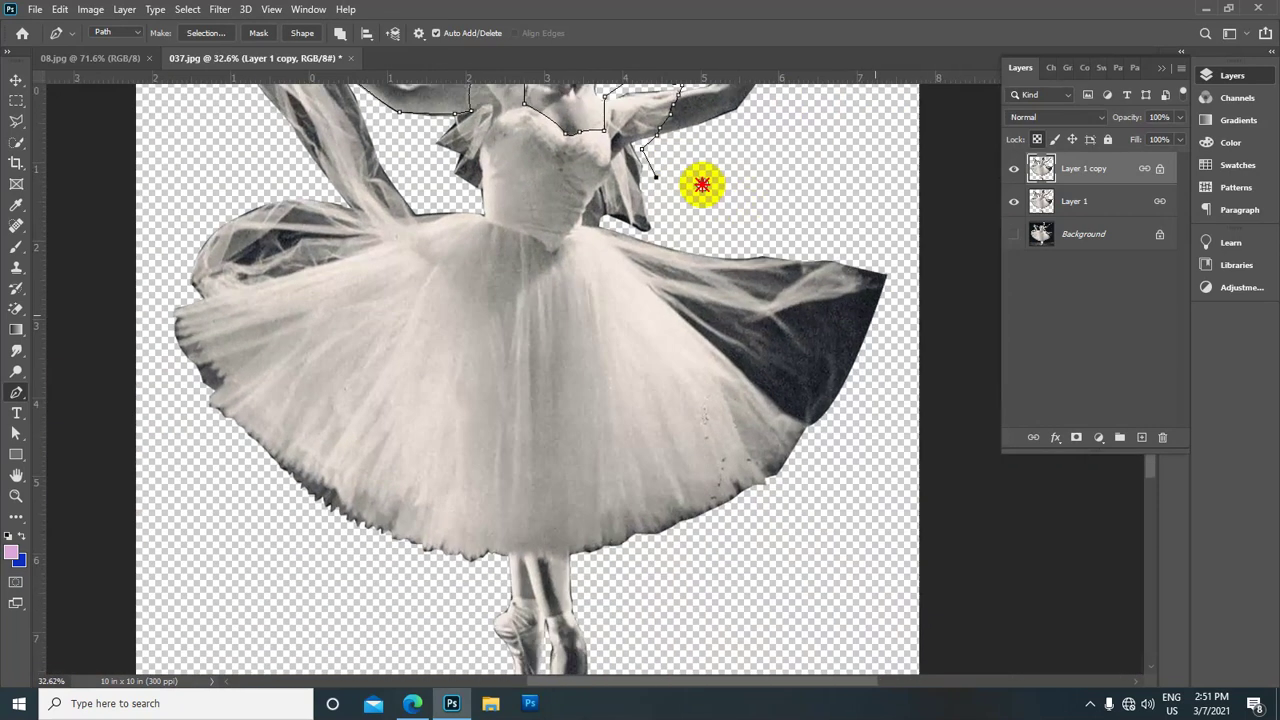
Outline the skirt's right side, hem and left edge with curved anchors
{"action": "left_click", "coordinate": [720, 205]}
{"action": "left_click", "coordinate": [835, 218]}
{"action": "left_click", "coordinate": [917, 262]}
{"action": "left_click_drag", "start_coordinate": [894, 337], "coordinate": [889, 368]}
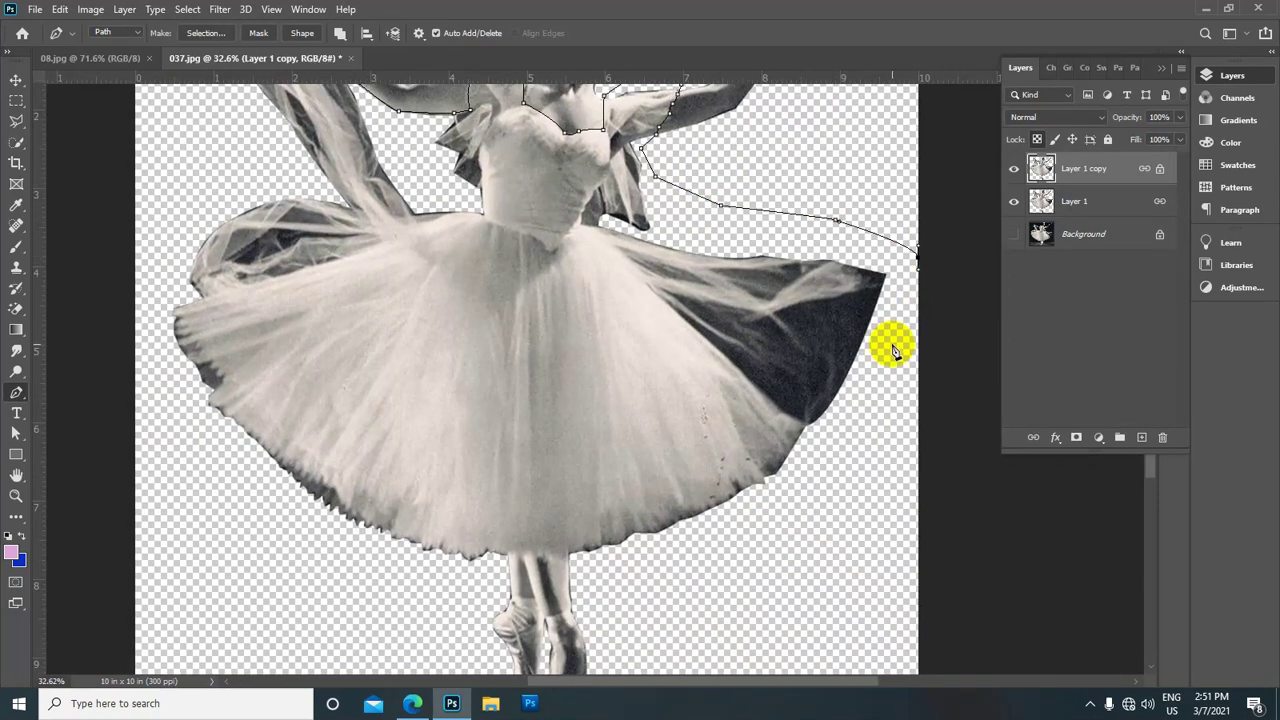
{"action": "left_click", "coordinate": [830, 459]}
{"action": "left_click", "coordinate": [729, 545]}
{"action": "left_click_drag", "start_coordinate": [576, 551], "coordinate": [510, 560]}
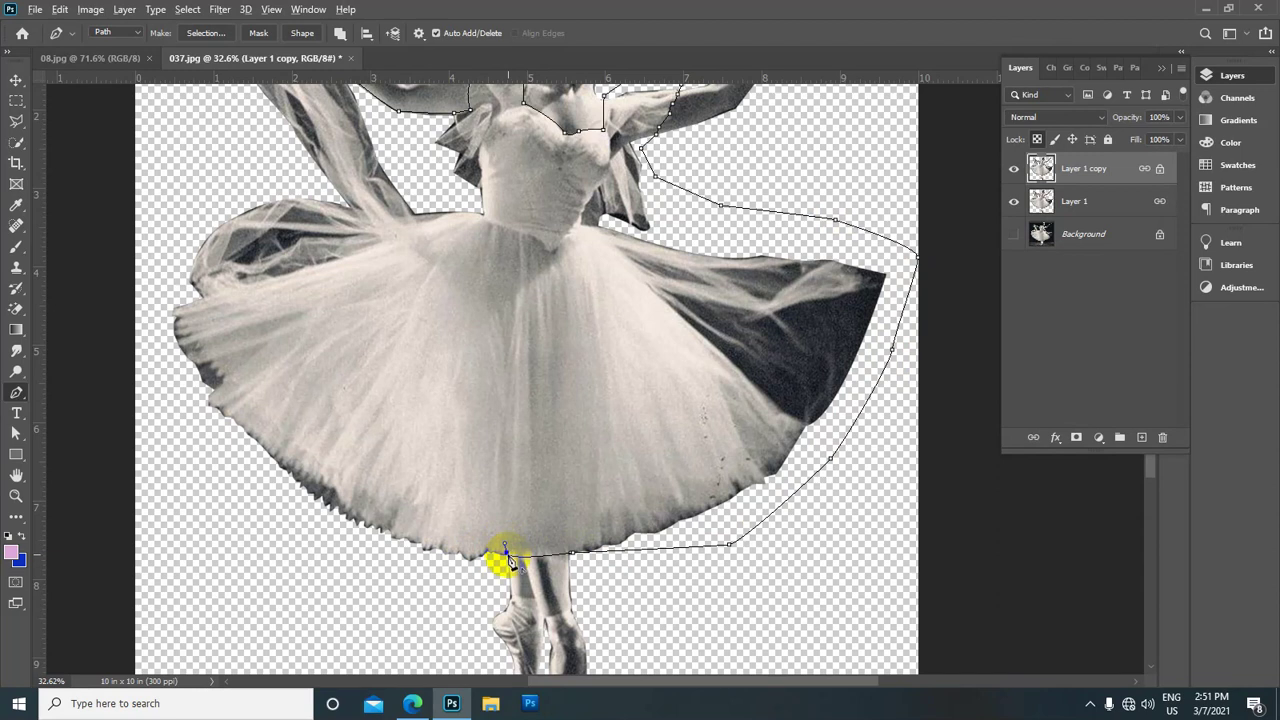
{"action": "left_click", "coordinate": [449, 567]}
{"action": "left_click", "coordinate": [233, 512]}
{"action": "left_click", "coordinate": [178, 409]}
{"action": "left_click_drag", "start_coordinate": [141, 310], "coordinate": [151, 268]}
Carry the outline up the scarf and close the path at its first anchor
{"action": "left_click", "coordinate": [158, 208]}
{"action": "left_click", "coordinate": [191, 165]}
{"action": "scroll", "coordinate": [430, 190], "scroll_direction": "down", "scroll_amount": 3}
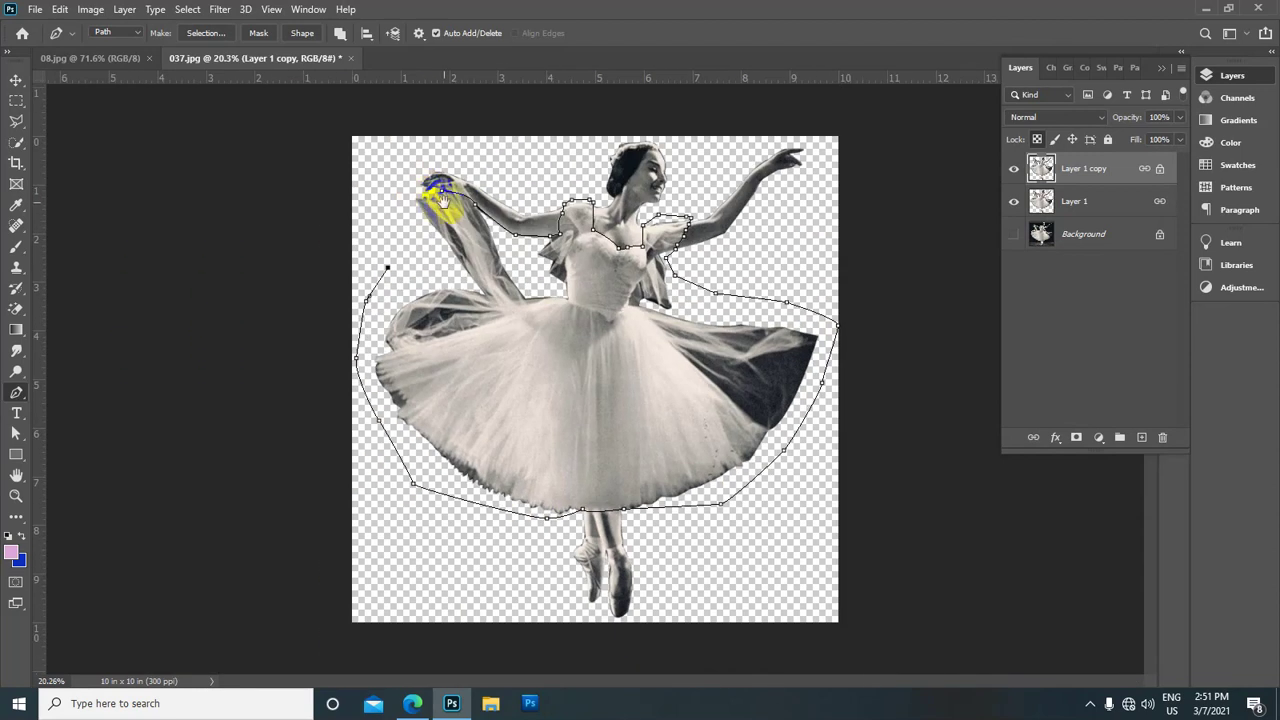
{"action": "left_click", "coordinate": [412, 190]}
{"action": "left_click", "coordinate": [444, 192]}
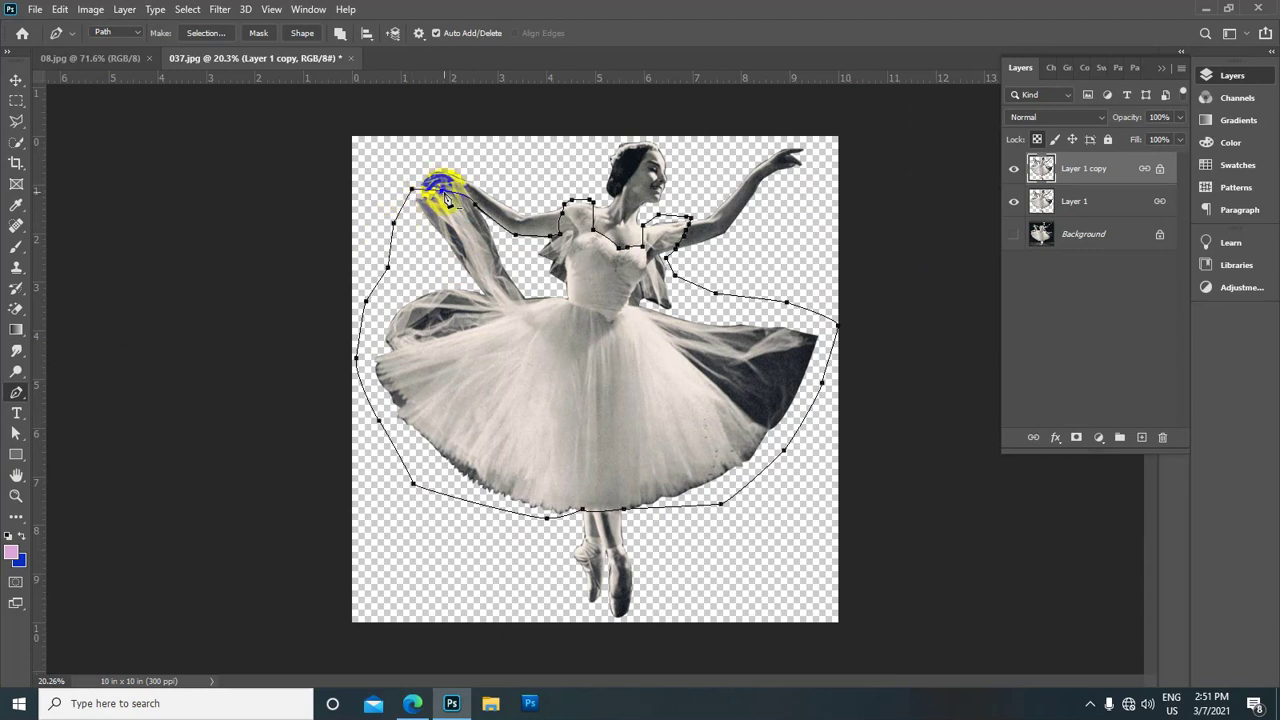
{"action": "scroll", "coordinate": [586, 243], "scroll_direction": "down", "scroll_amount": 2}
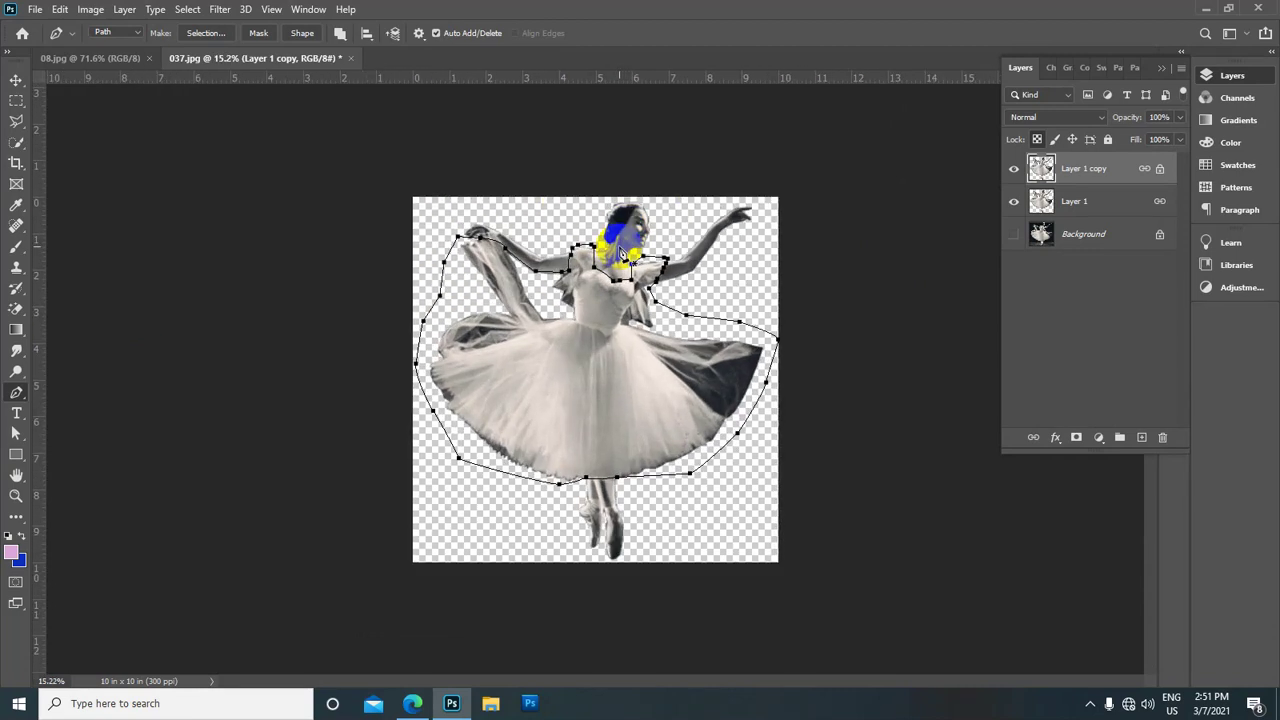
Convert the closed dress path into an active selection with Make Selection
{"action": "right_click", "coordinate": [590, 318]}
{"action": "left_click", "coordinate": [640, 388]}
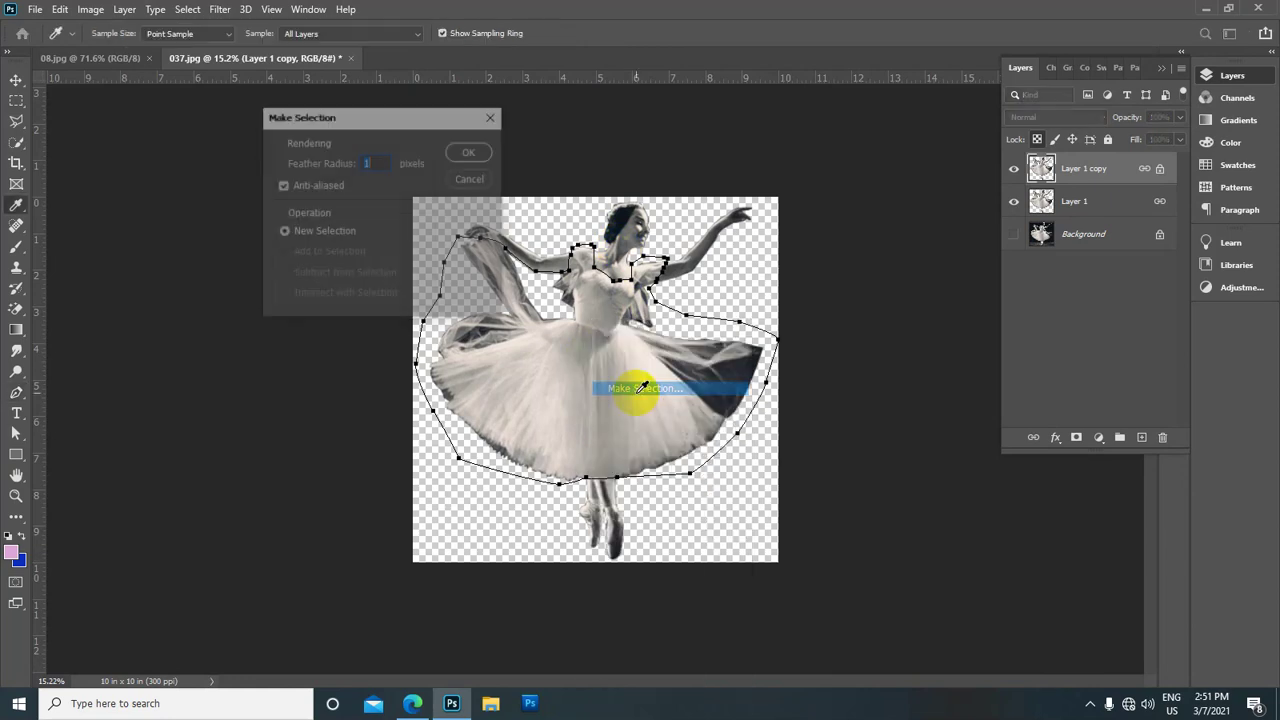
{"action": "key", "text": "Return"}
{"action": "scroll", "coordinate": [665, 313], "scroll_direction": "up", "scroll_amount": 1}
{"action": "scroll", "coordinate": [663, 313], "scroll_direction": "up", "scroll_amount": 1}
{"action": "scroll", "coordinate": [642, 287], "scroll_direction": "up", "scroll_amount": 2}
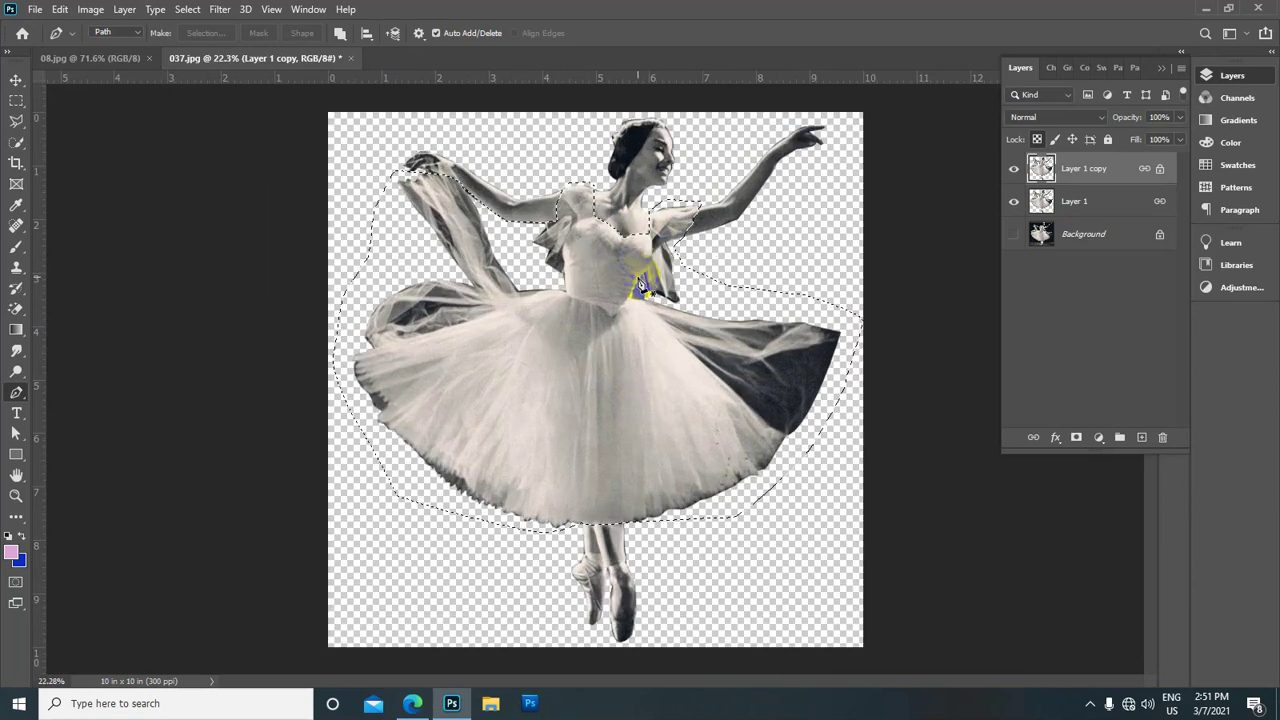
{"action": "scroll", "coordinate": [642, 287], "scroll_direction": "down", "scroll_amount": 1}
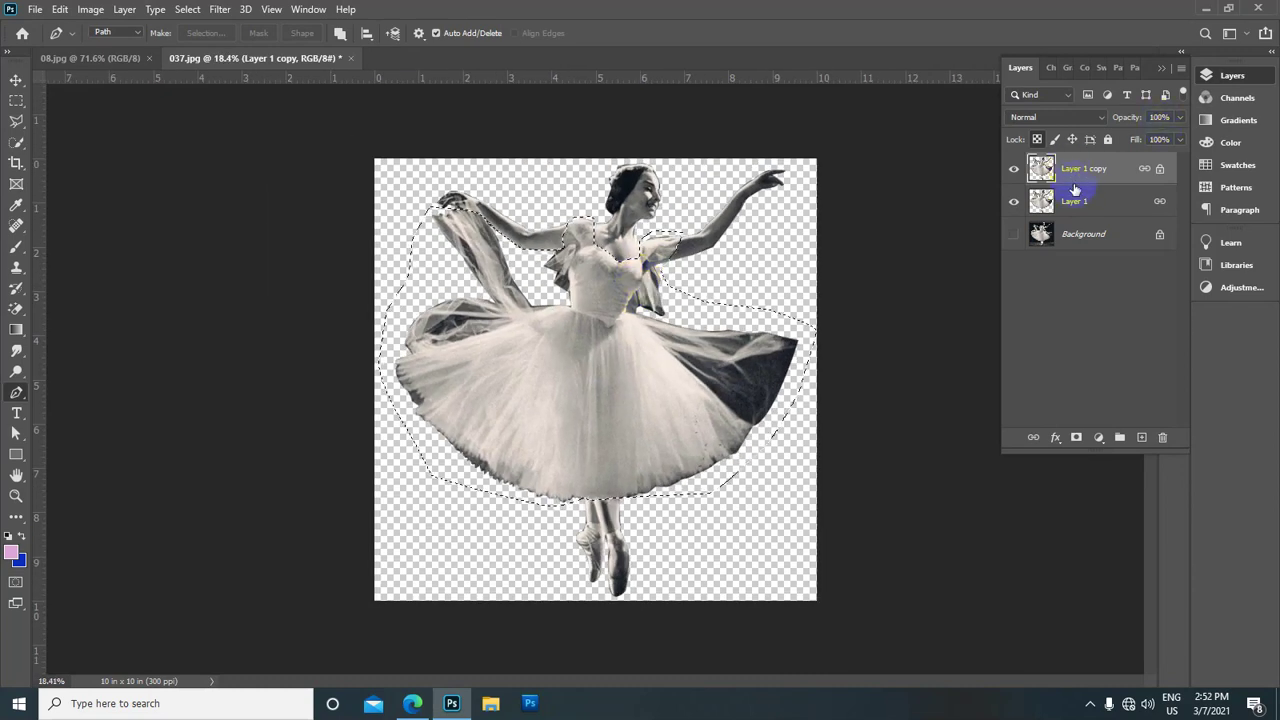
Copy the selected dress onto new Layer 2 and deselect
{"action": "key", "text": "ctrl+shift+alt+n"}
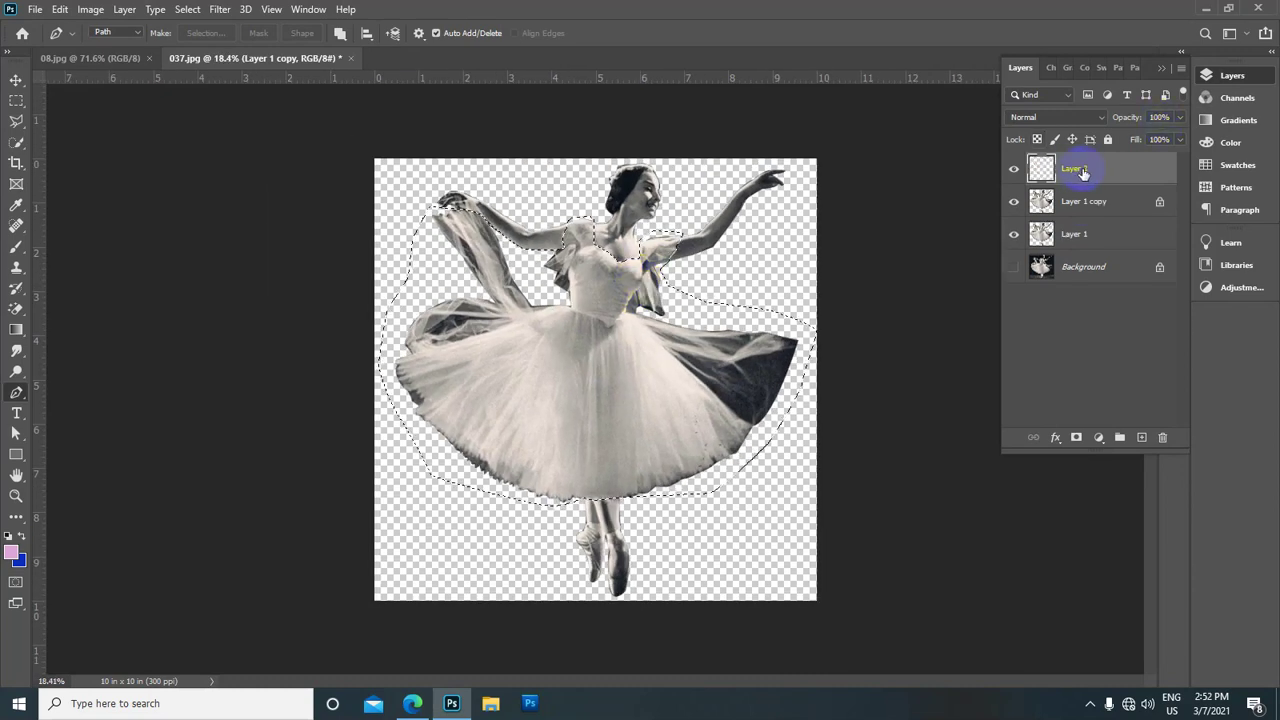
{"action": "left_click", "coordinate": [1083, 173]}
{"action": "key", "text": "ctrl+d"}
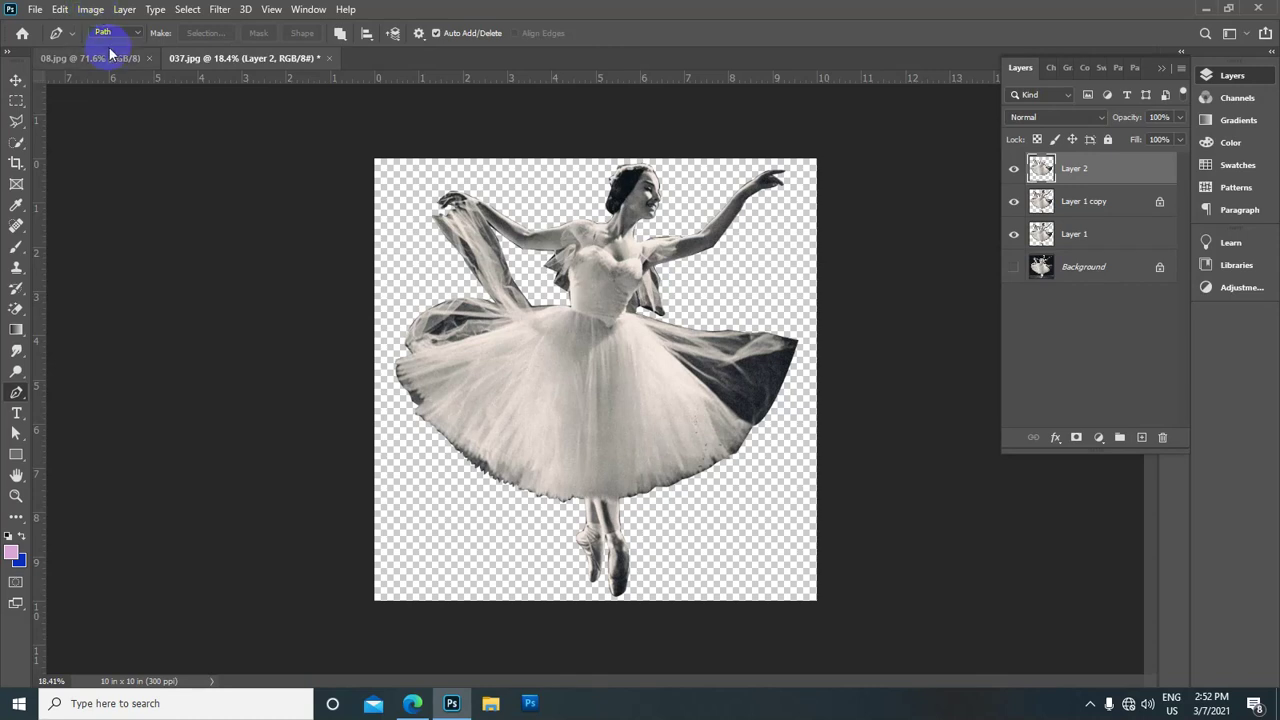
Apply Color Balance to Layer 2 with midtones +31, -31, +79
{"action": "left_click", "coordinate": [100, 14]}
{"action": "mouse_move", "coordinate": [150, 56]}
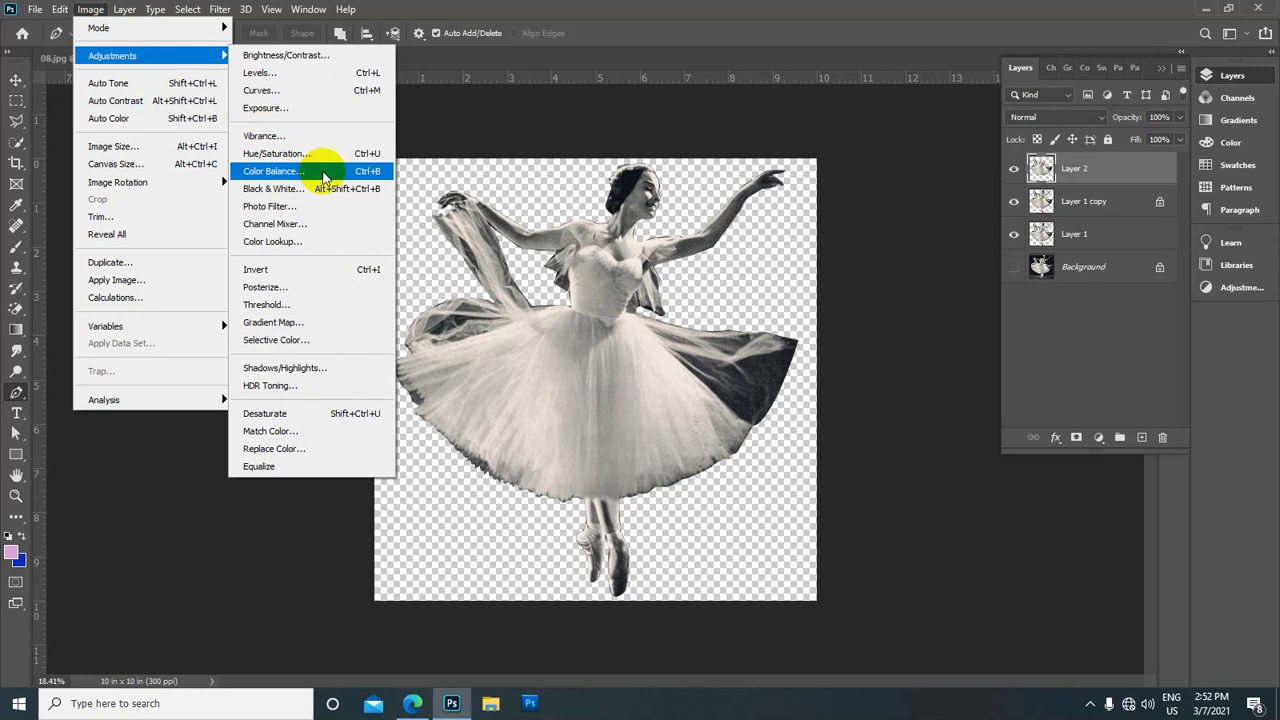
{"action": "left_click", "coordinate": [323, 172]}
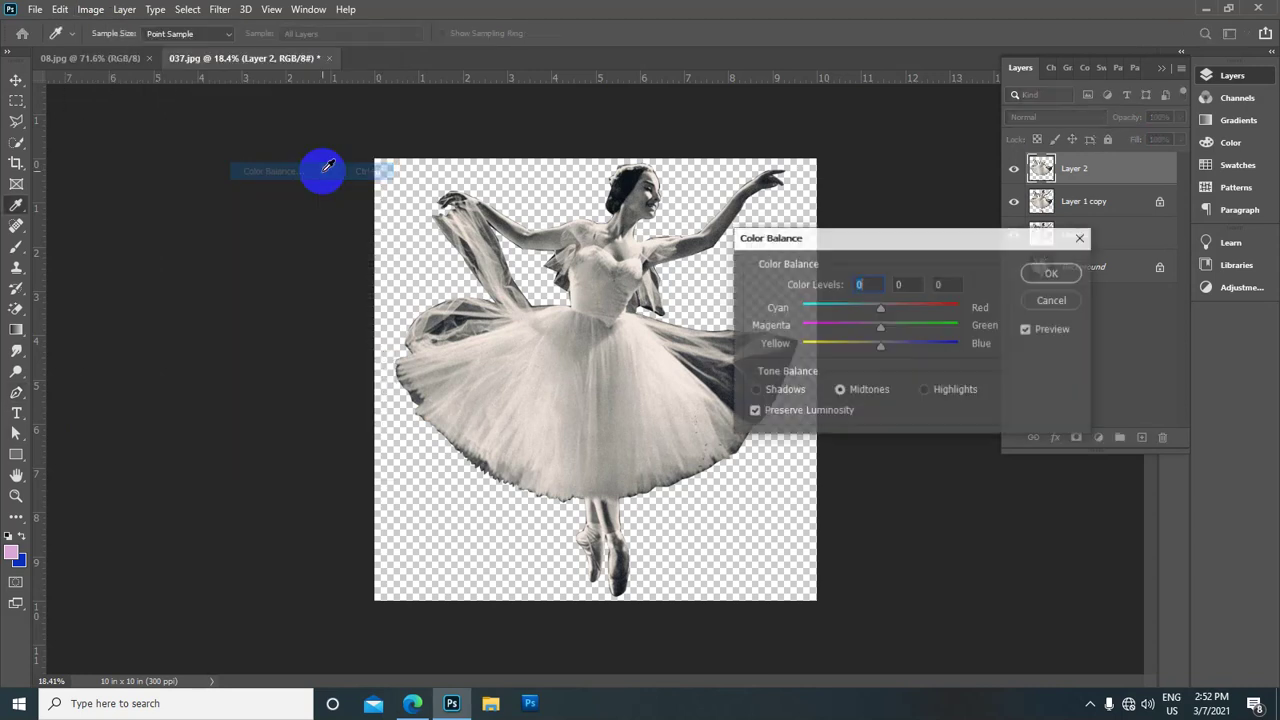
{"action": "mouse_move", "coordinate": [894, 240]}
{"action": "left_mouse_down"}
{"action": "mouse_move", "coordinate": [357, 190]}
{"action": "mouse_move", "coordinate": [184, 93]}
{"action": "left_mouse_up"}
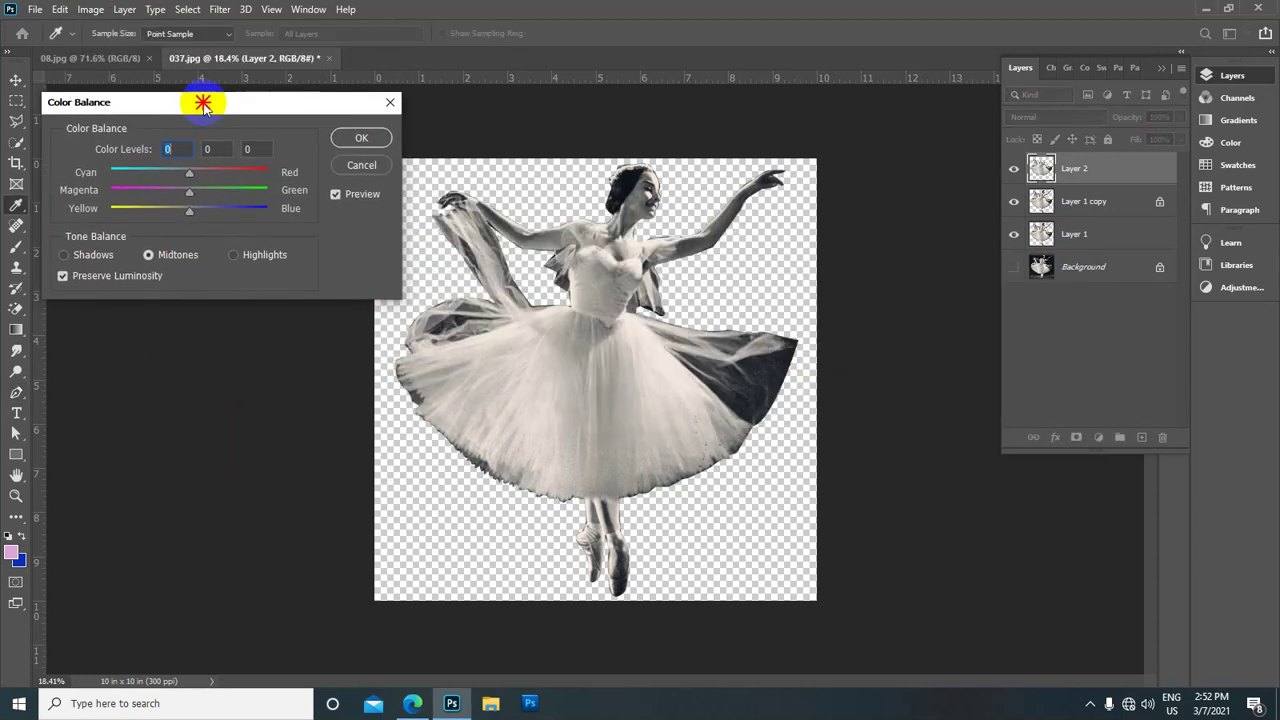
{"action": "mouse_move", "coordinate": [175, 170]}
{"action": "left_mouse_down"}
{"action": "mouse_move", "coordinate": [196, 166]}
{"action": "mouse_move", "coordinate": [145, 180]}
{"action": "mouse_move", "coordinate": [228, 199]}
{"action": "left_mouse_up"}
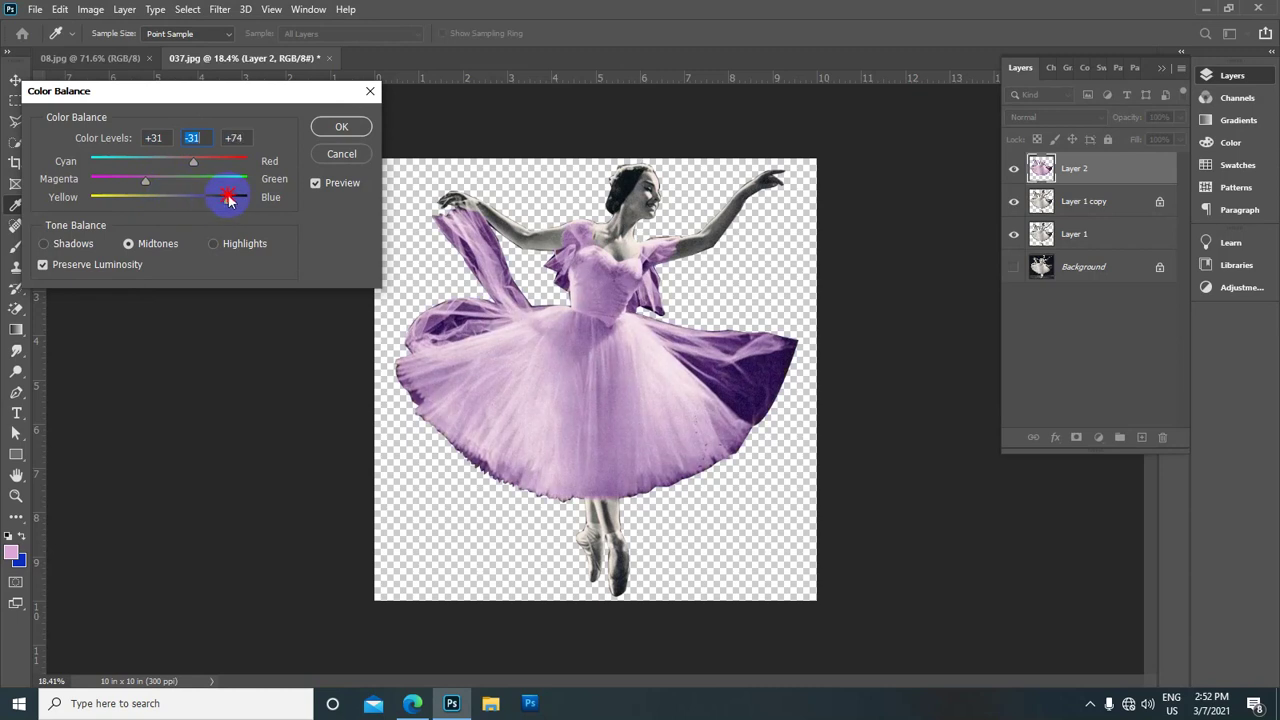
{"action": "left_click_drag", "start_coordinate": [232, 199], "coordinate": [232, 199]}
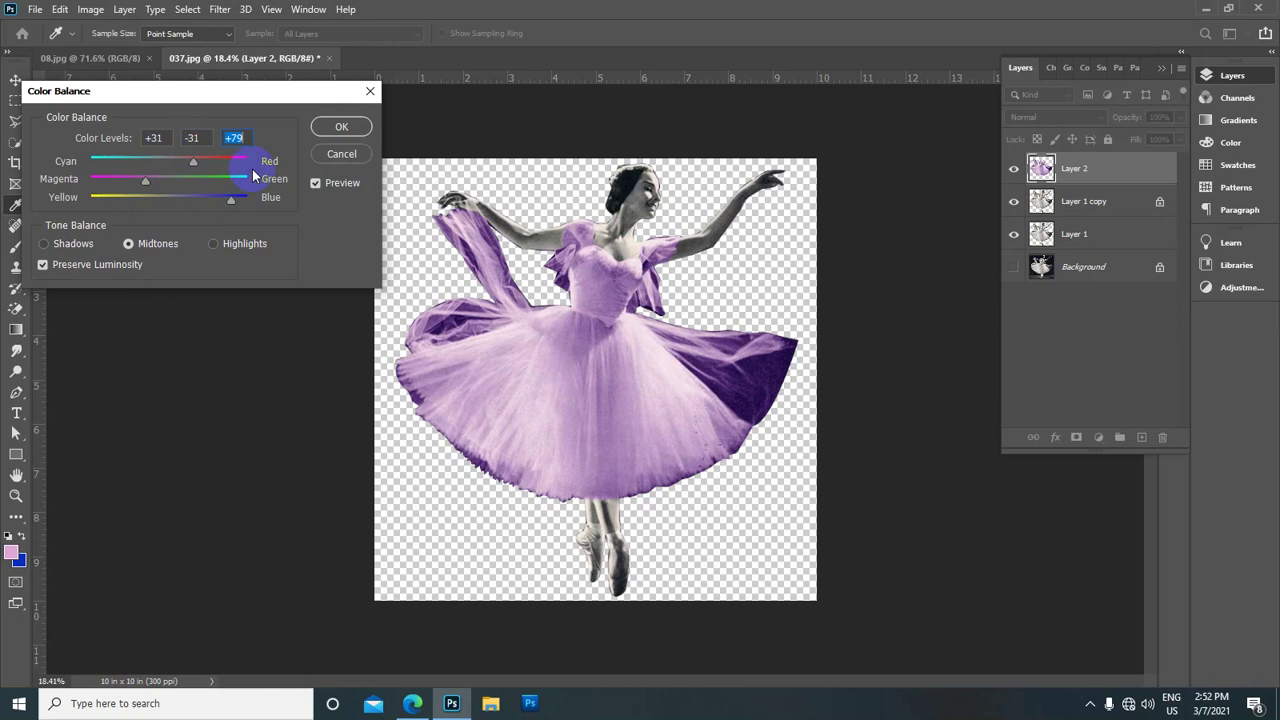
{"action": "left_click", "coordinate": [341, 127]}
{"action": "key", "text": "p"}
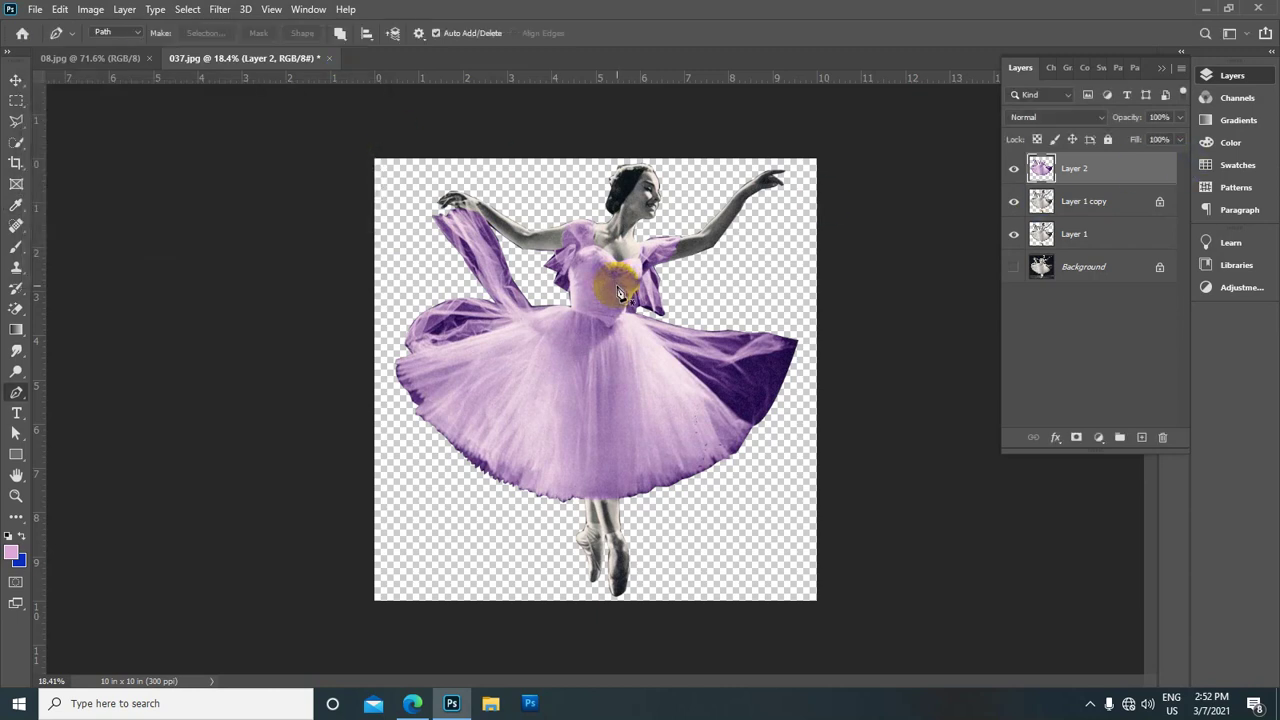
{"action": "scroll", "coordinate": [618, 291], "scroll_direction": "up", "scroll_amount": 2}
{"action": "scroll", "coordinate": [618, 291], "scroll_direction": "up", "scroll_amount": 3}
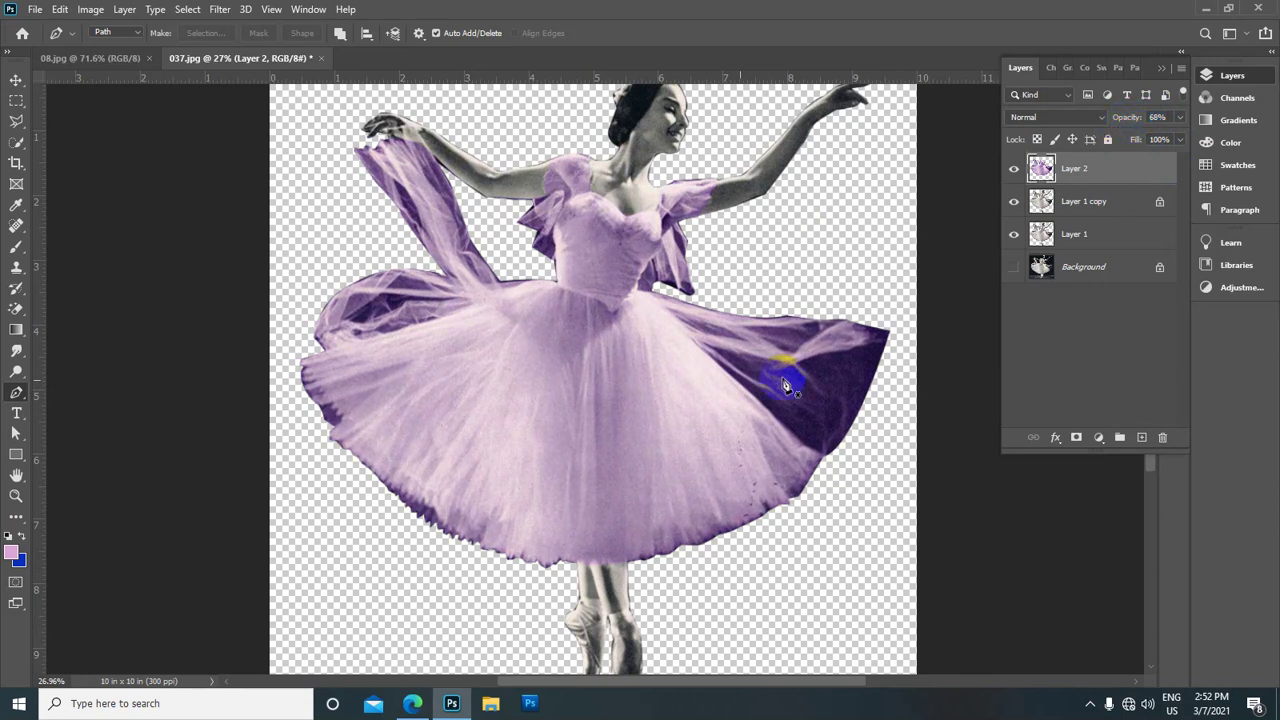
{"action": "scroll", "coordinate": [630, 355], "scroll_direction": "down", "scroll_amount": 1}
{"action": "scroll", "coordinate": [630, 355], "scroll_direction": "down", "scroll_amount": 1}
{"action": "scroll", "coordinate": [630, 355], "scroll_direction": "up", "scroll_amount": 1}
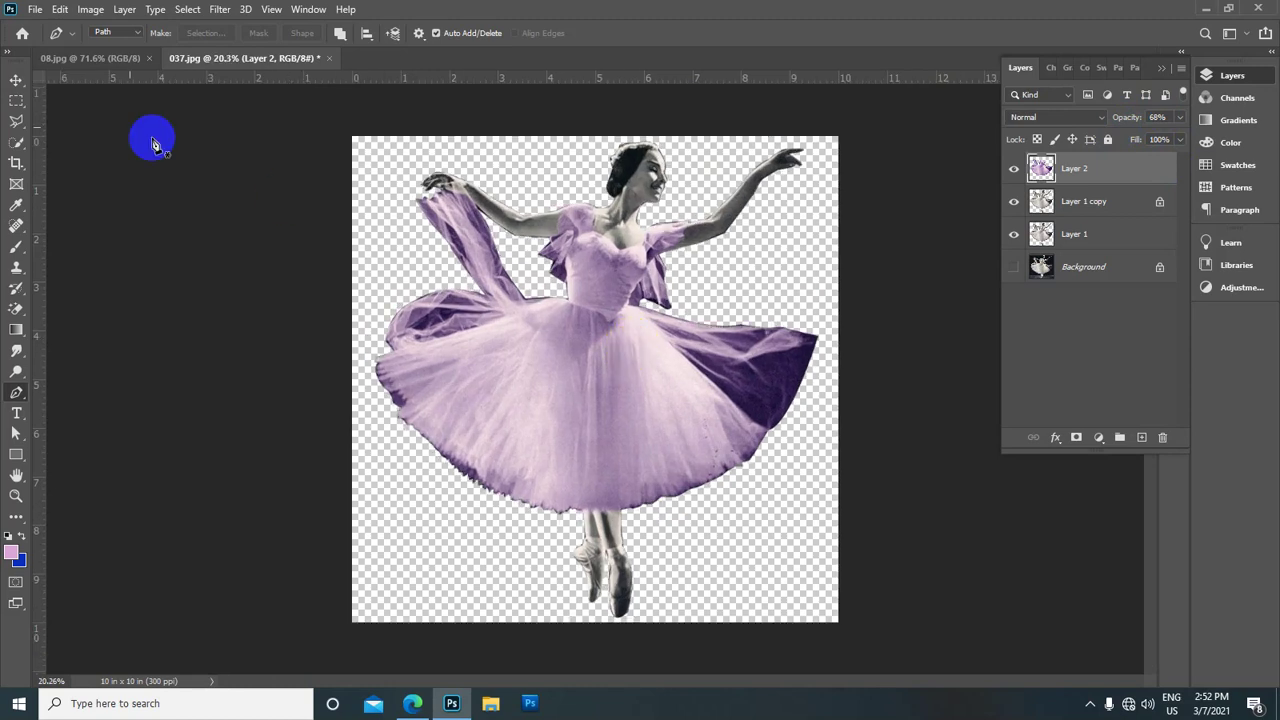
{"action": "left_click", "coordinate": [123, 60]}
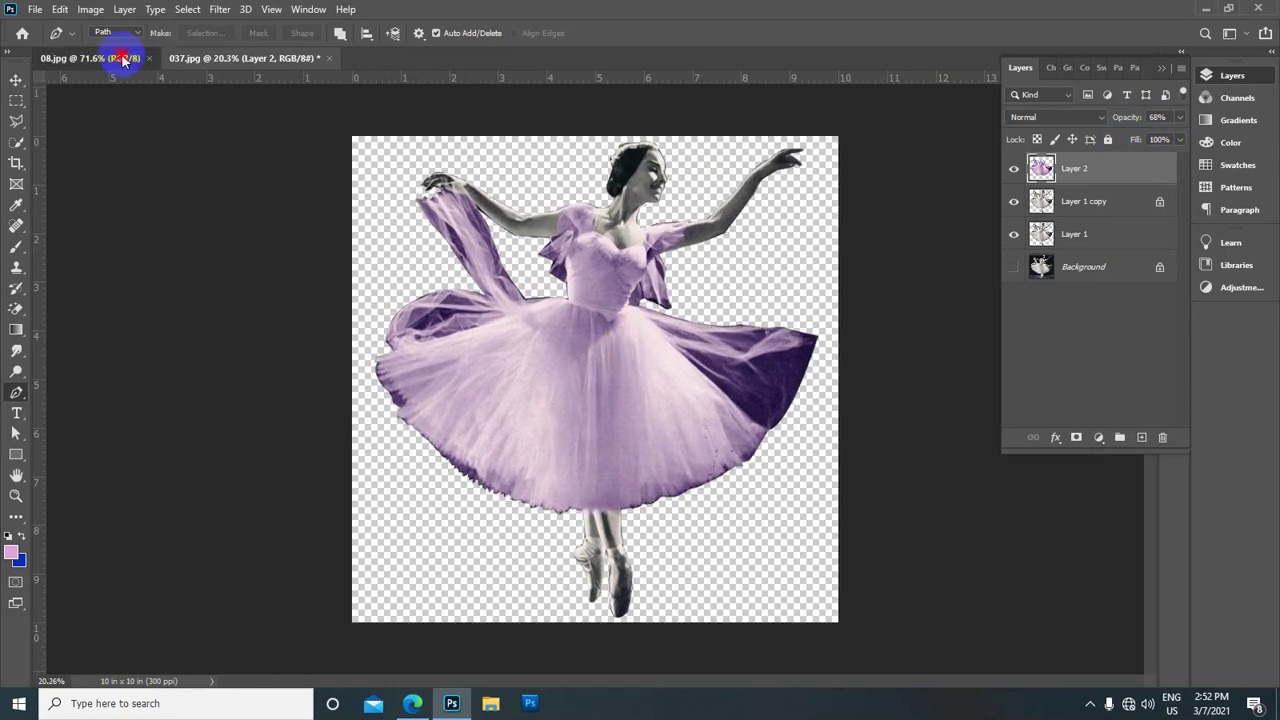
{"action": "left_click", "coordinate": [238, 62]}
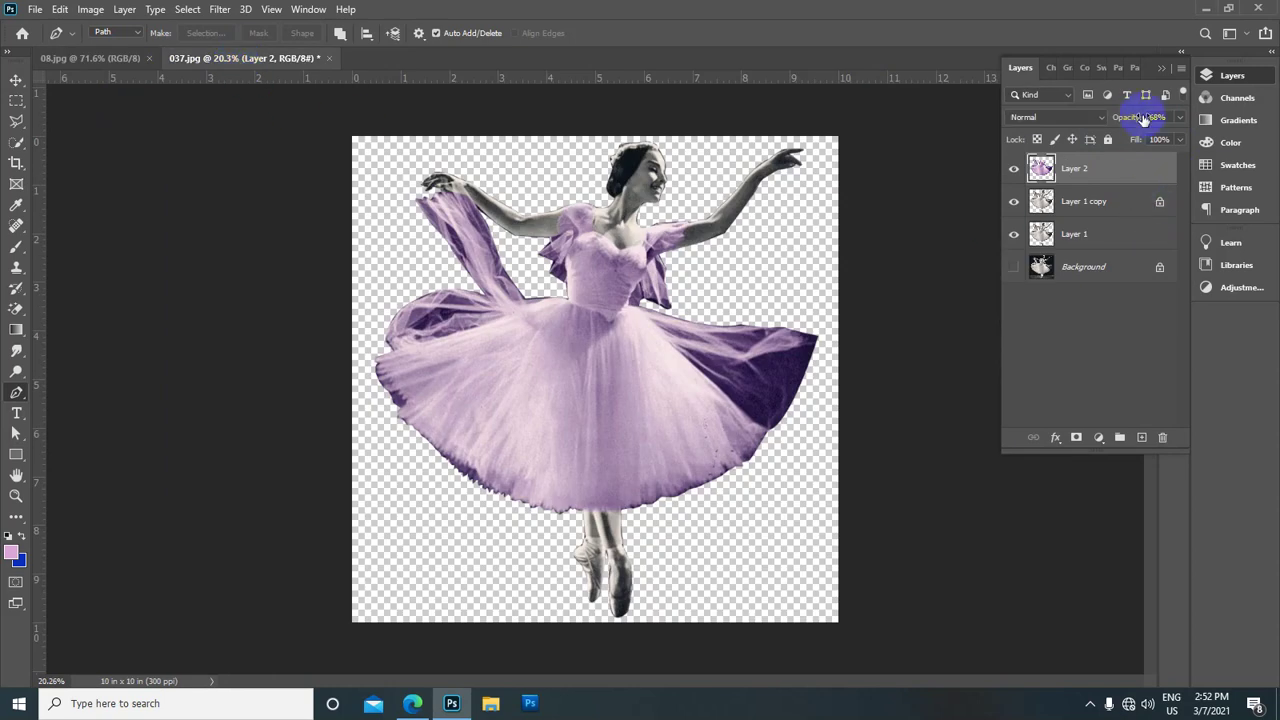
{"action": "left_click_drag", "start_coordinate": [1158, 118], "coordinate": [1171, 117]}
{"action": "left_click_drag", "start_coordinate": [485, 305], "coordinate": [567, 288]}
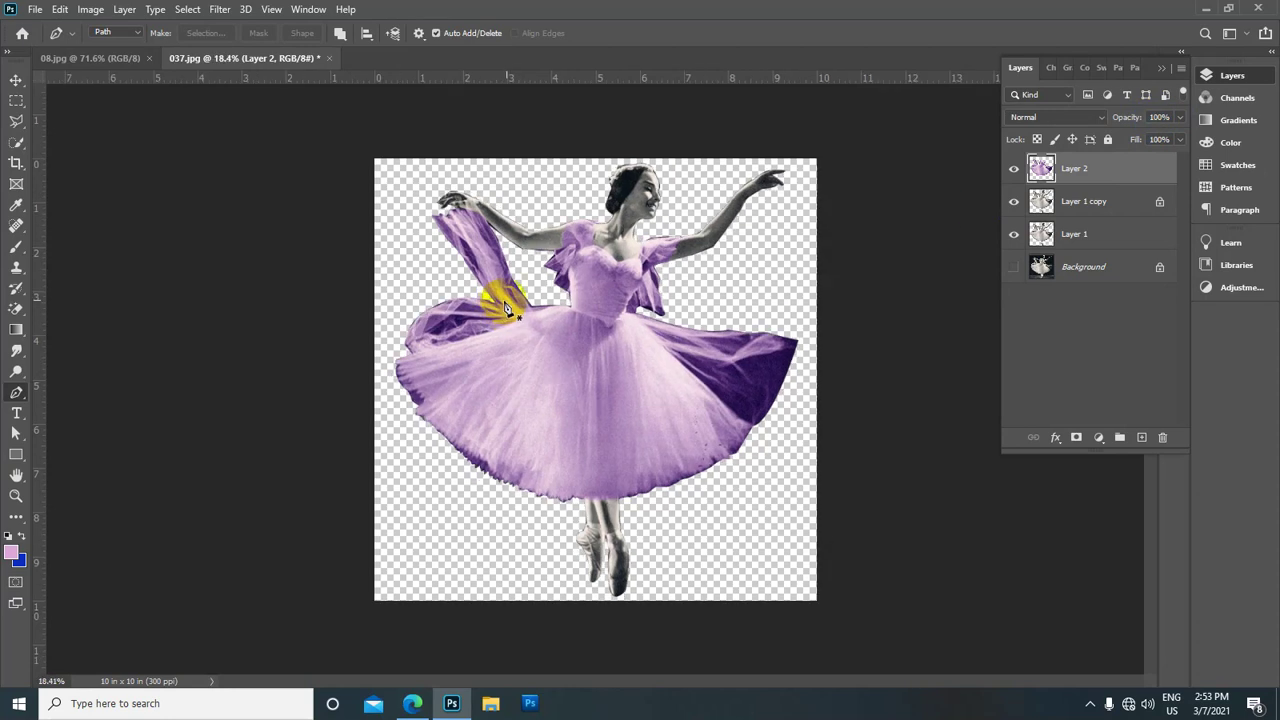
{"action": "scroll", "coordinate": [675, 292], "scroll_direction": "up", "scroll_amount": 2}
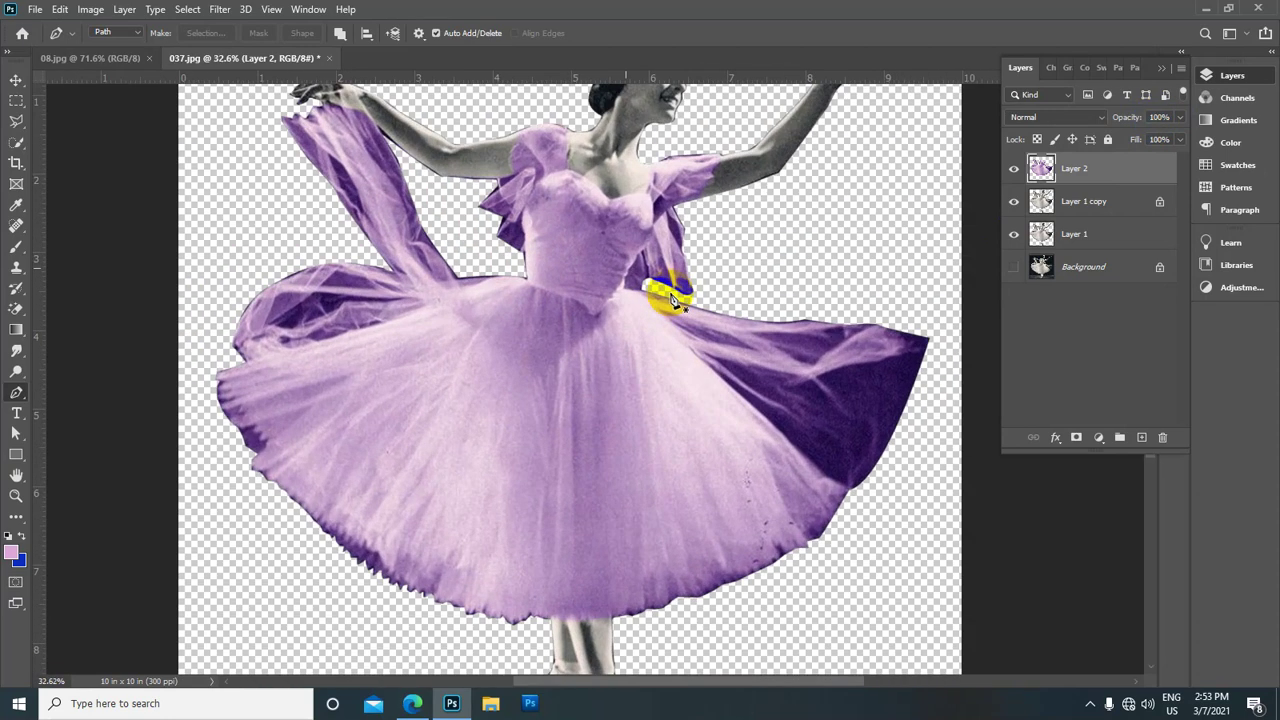
On Layer 1 copy, start a path at the left hand, tracing the arm and bodice neckline
{"action": "left_click", "coordinate": [1066, 207]}
{"action": "left_click_drag", "start_coordinate": [612, 278], "coordinate": [562, 330]}
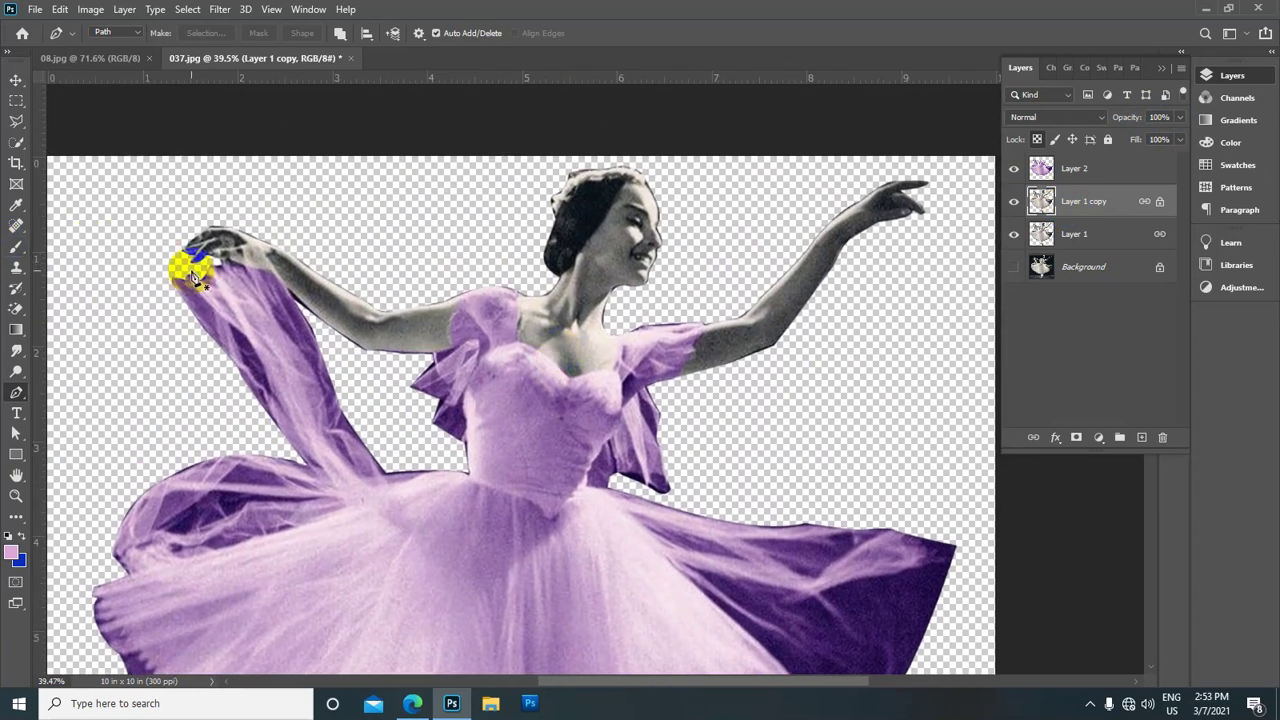
{"action": "mouse_move", "coordinate": [220, 259]}
{"action": "left_mouse_down"}
{"action": "mouse_move", "coordinate": [292, 289]}
{"action": "mouse_move", "coordinate": [302, 326]}
{"action": "mouse_move", "coordinate": [300, 303]}
{"action": "left_mouse_up"}
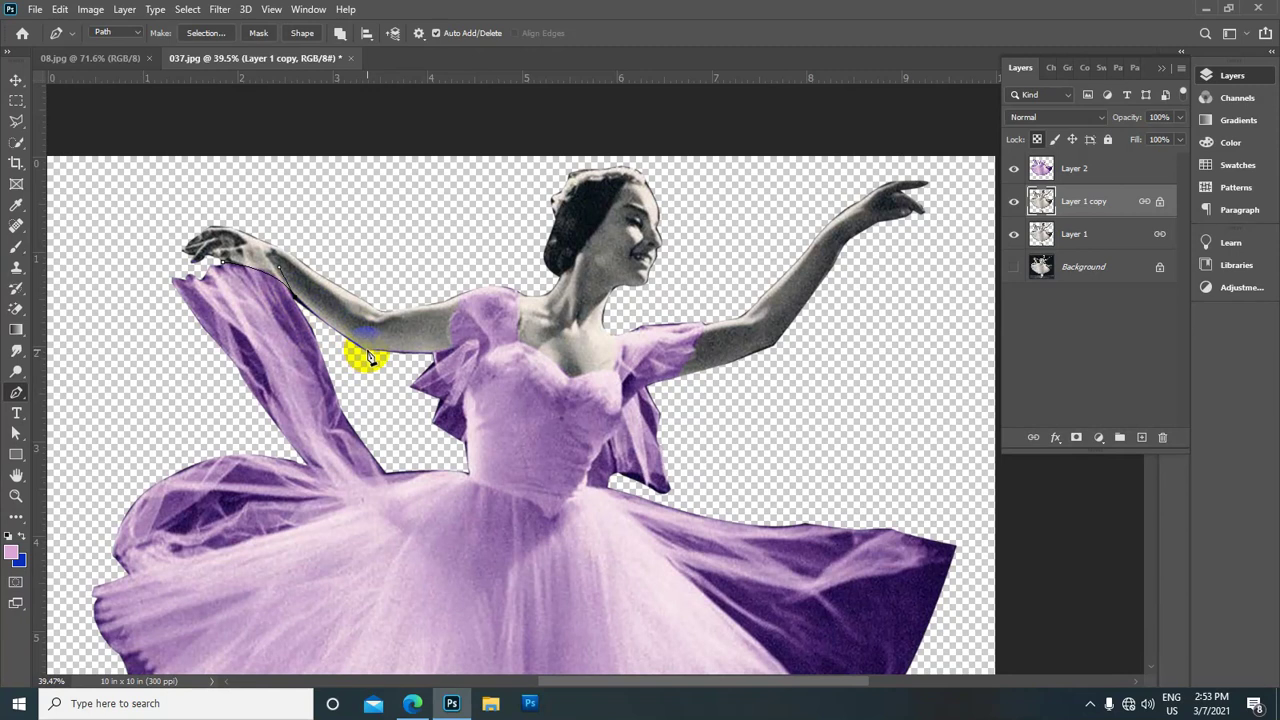
{"action": "left_click_drag", "start_coordinate": [367, 352], "coordinate": [451, 354]}
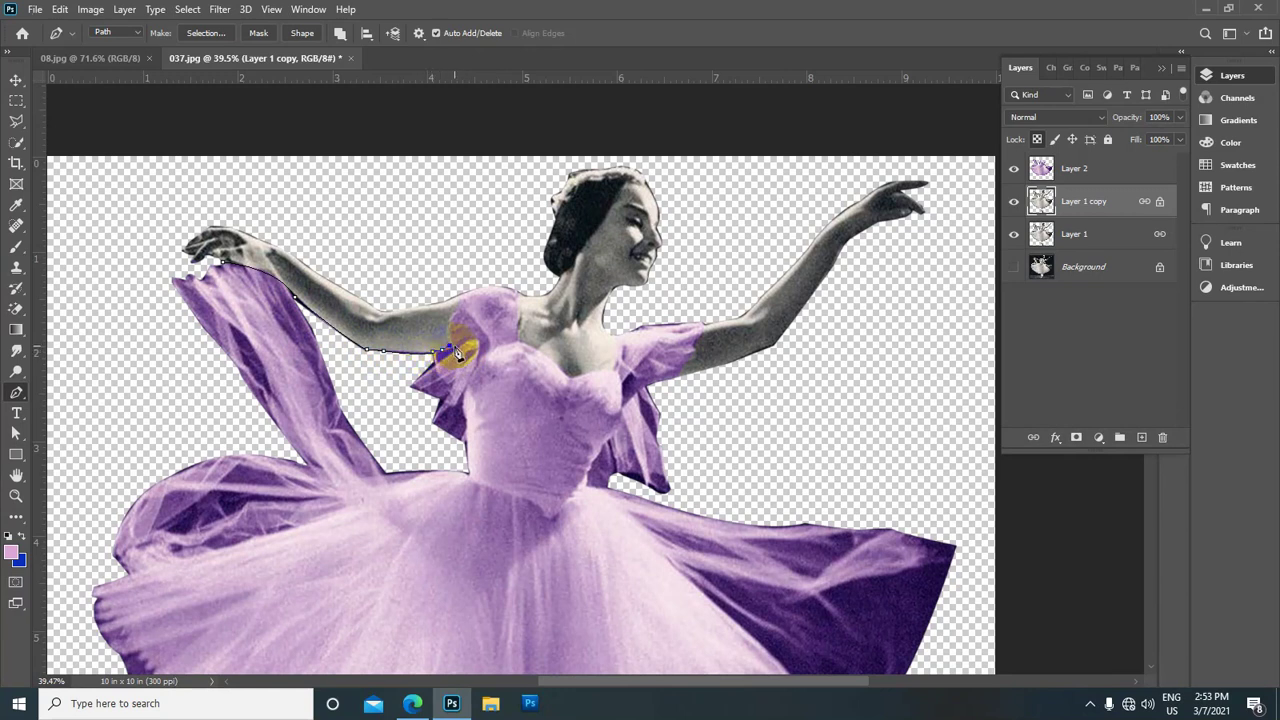
{"action": "left_click", "coordinate": [512, 340]}
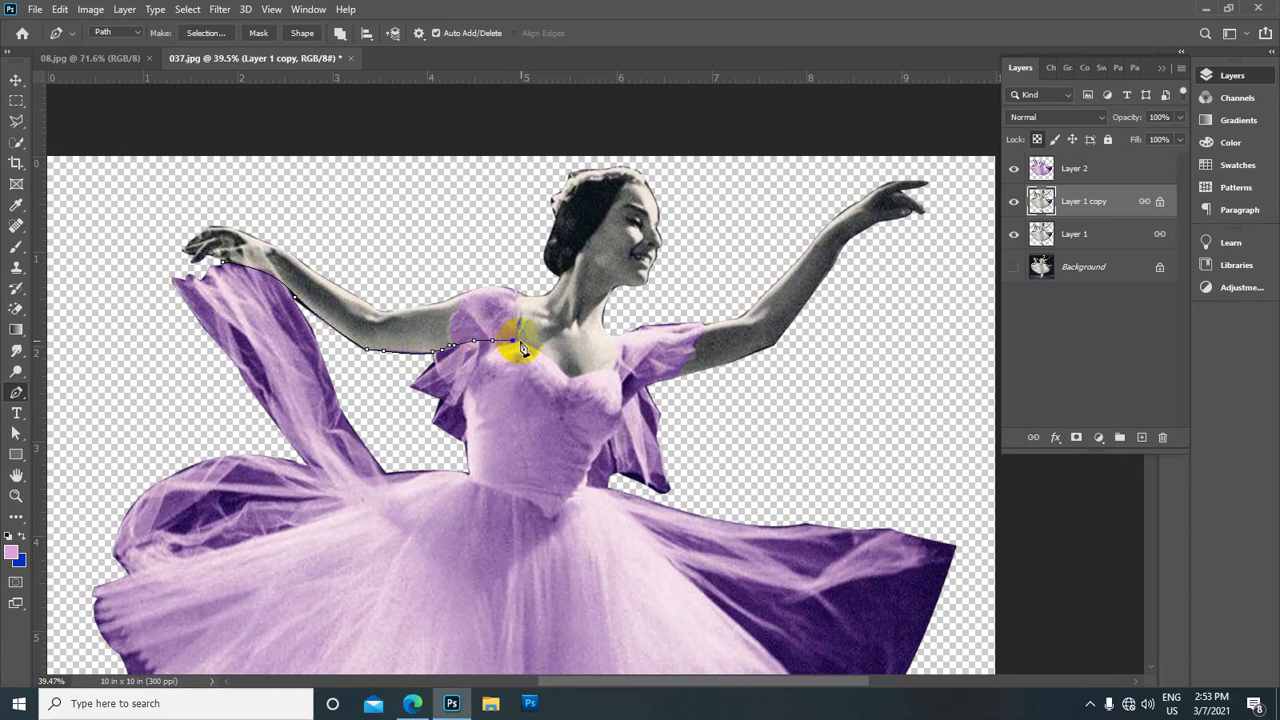
{"action": "left_click_drag", "start_coordinate": [568, 378], "coordinate": [604, 402]}
{"action": "left_click", "coordinate": [568, 376], "text": "alt"}
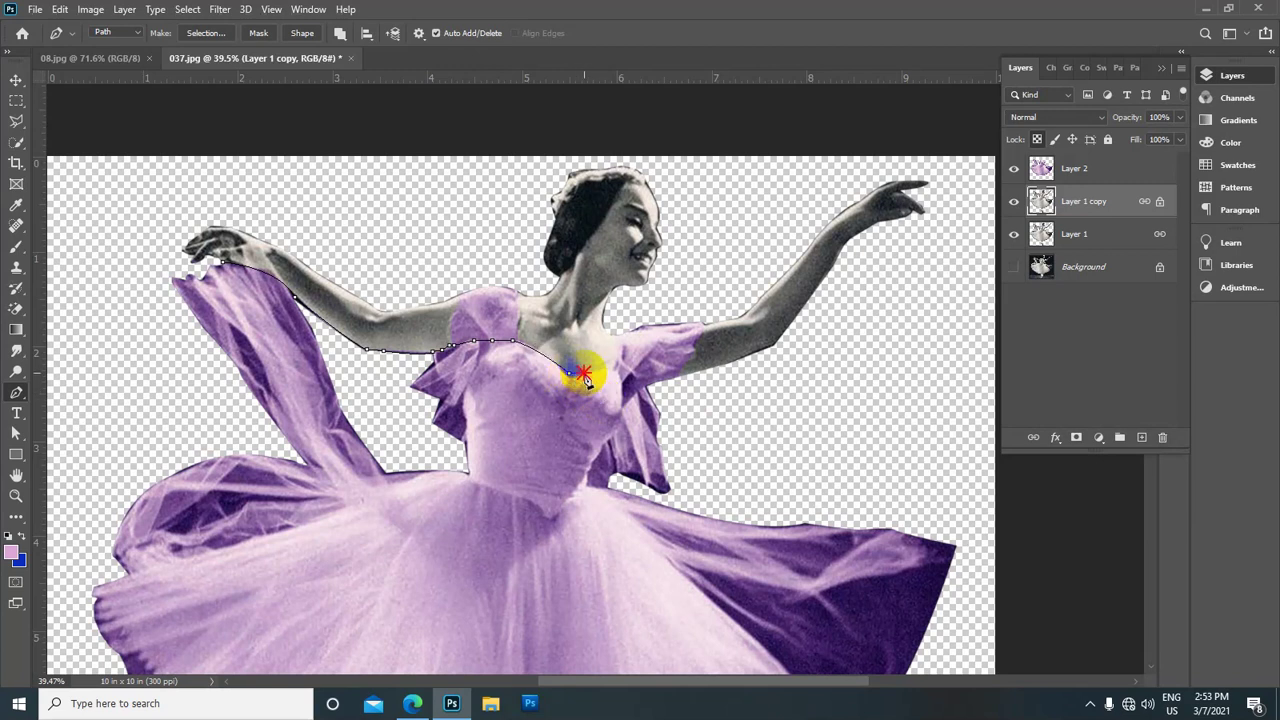
{"action": "left_click", "coordinate": [595, 373]}
Trace the path beneath the raised right arm, around the right hand and back over the arm
{"action": "left_click", "coordinate": [641, 381]}
{"action": "left_click", "coordinate": [679, 396]}
{"action": "left_click", "coordinate": [791, 396]}
{"action": "left_click", "coordinate": [901, 325]}
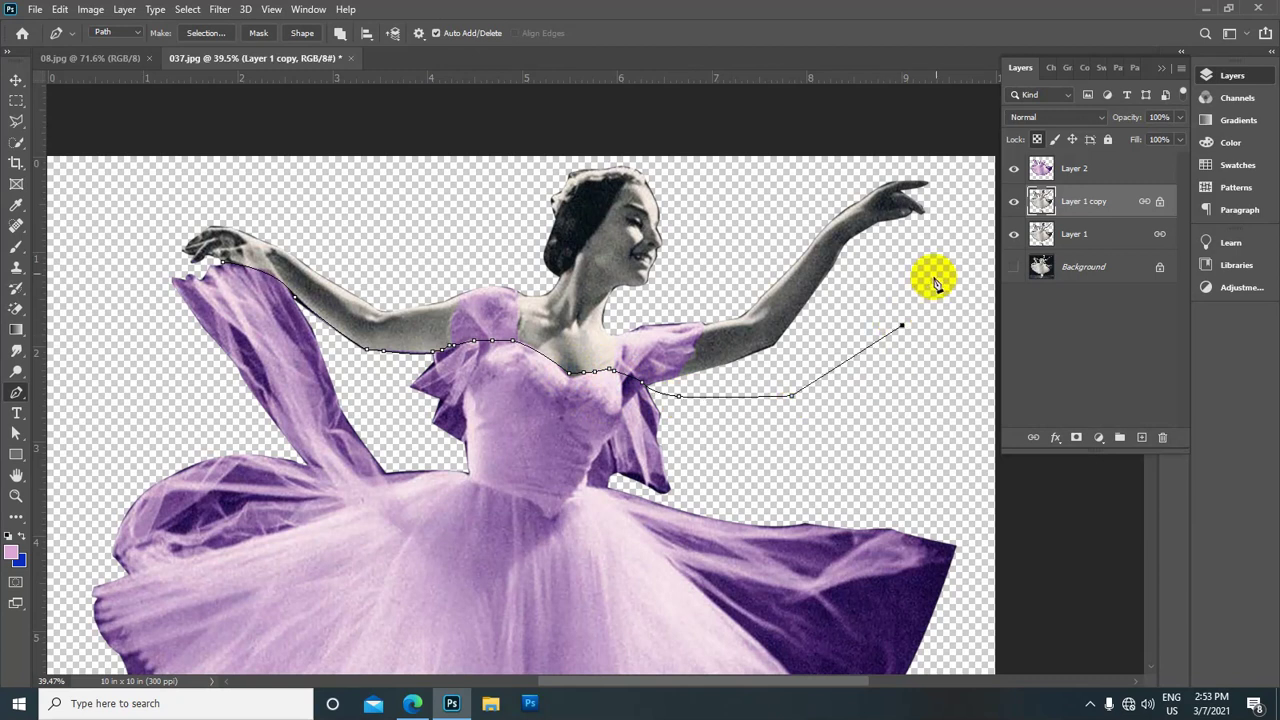
{"action": "left_click_drag", "start_coordinate": [935, 283], "coordinate": [875, 385]}
{"action": "left_click", "coordinate": [880, 342]}
{"action": "left_click", "coordinate": [882, 298]}
{"action": "left_click", "coordinate": [841, 266]}
{"action": "left_click", "coordinate": [712, 320]}
{"action": "left_click_drag", "start_coordinate": [652, 370], "coordinate": [625, 382]}
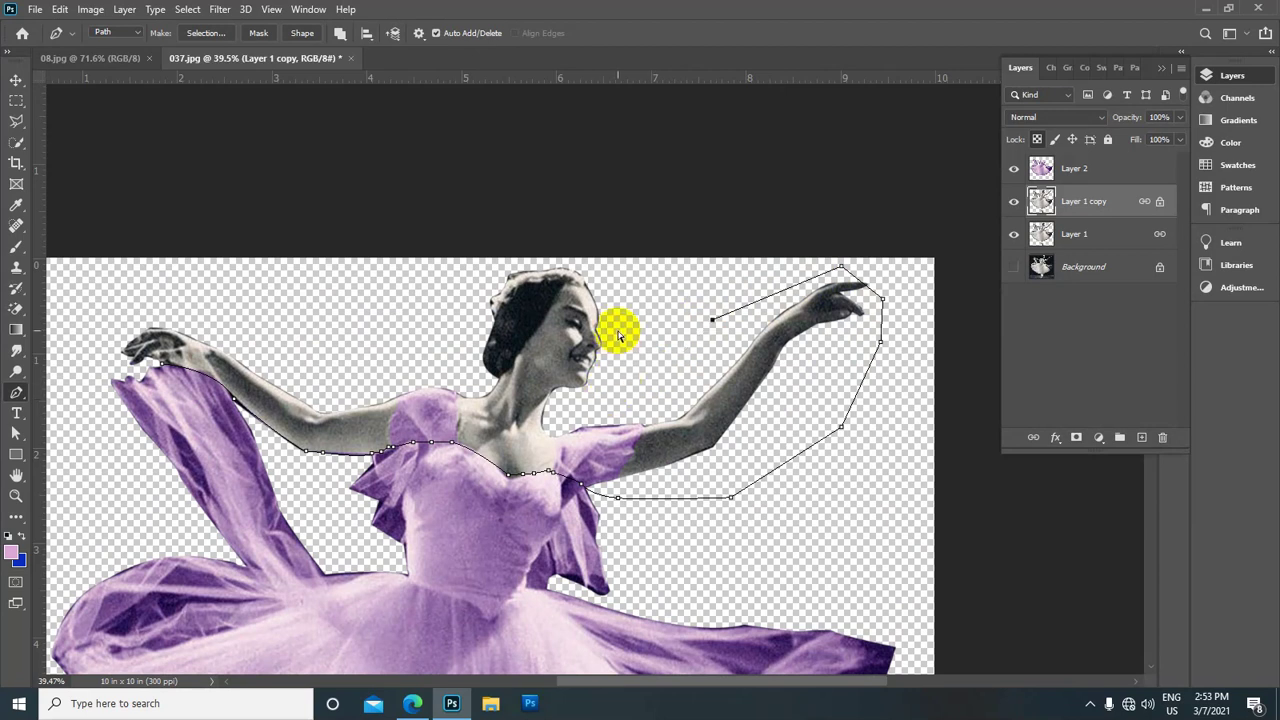
{"action": "left_click", "coordinate": [620, 298]}
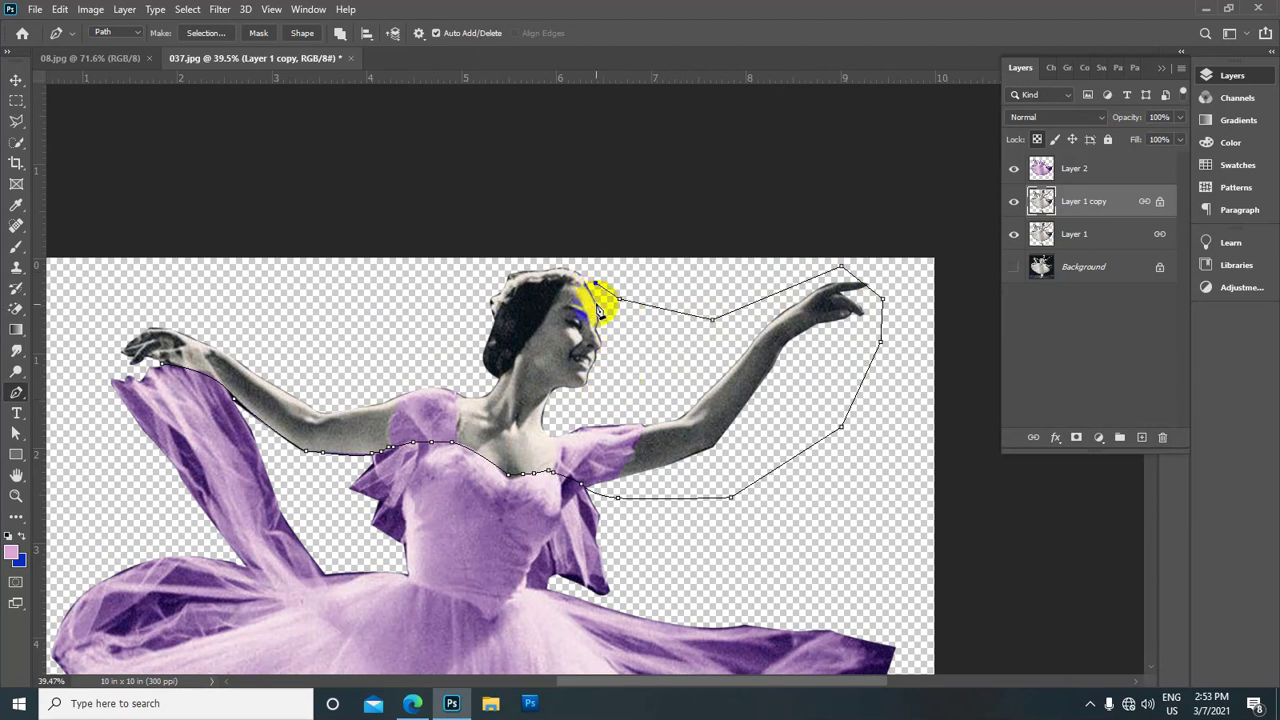
Outline the top of the head and the back of the hair down to the neck
{"action": "scroll", "coordinate": [598, 310], "scroll_direction": "up", "scroll_amount": 2}
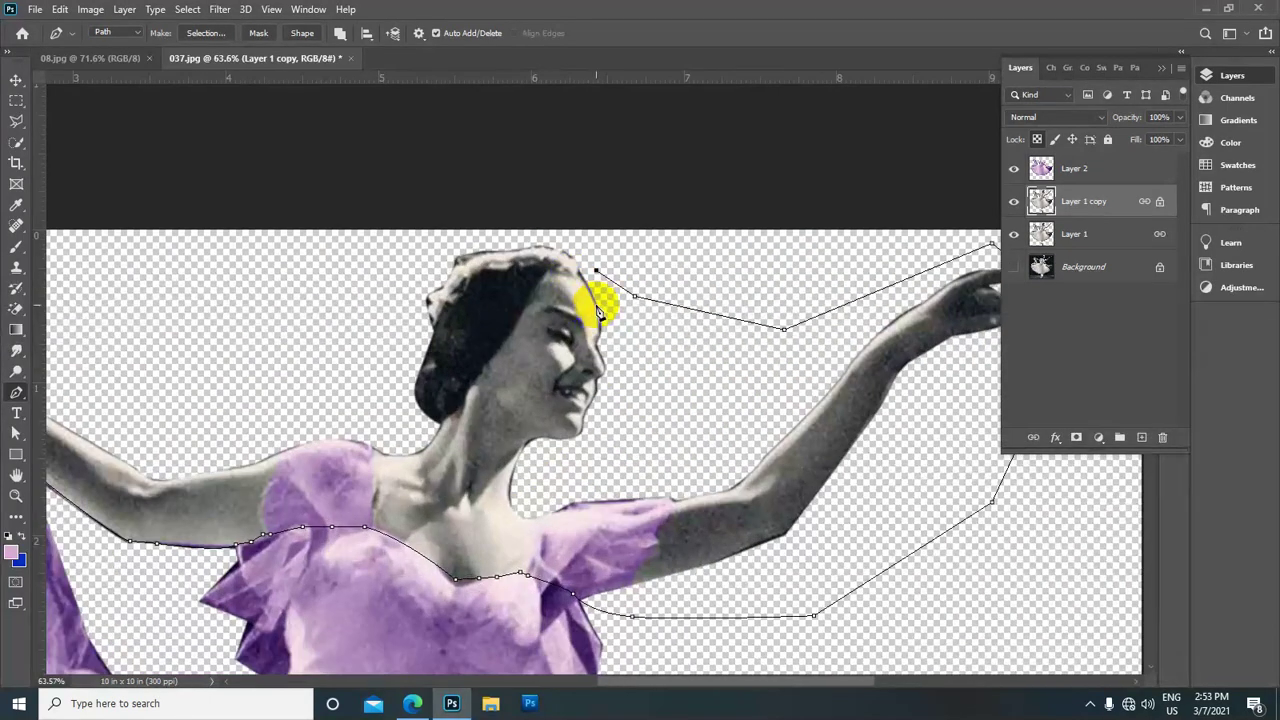
{"action": "left_click", "coordinate": [545, 280]}
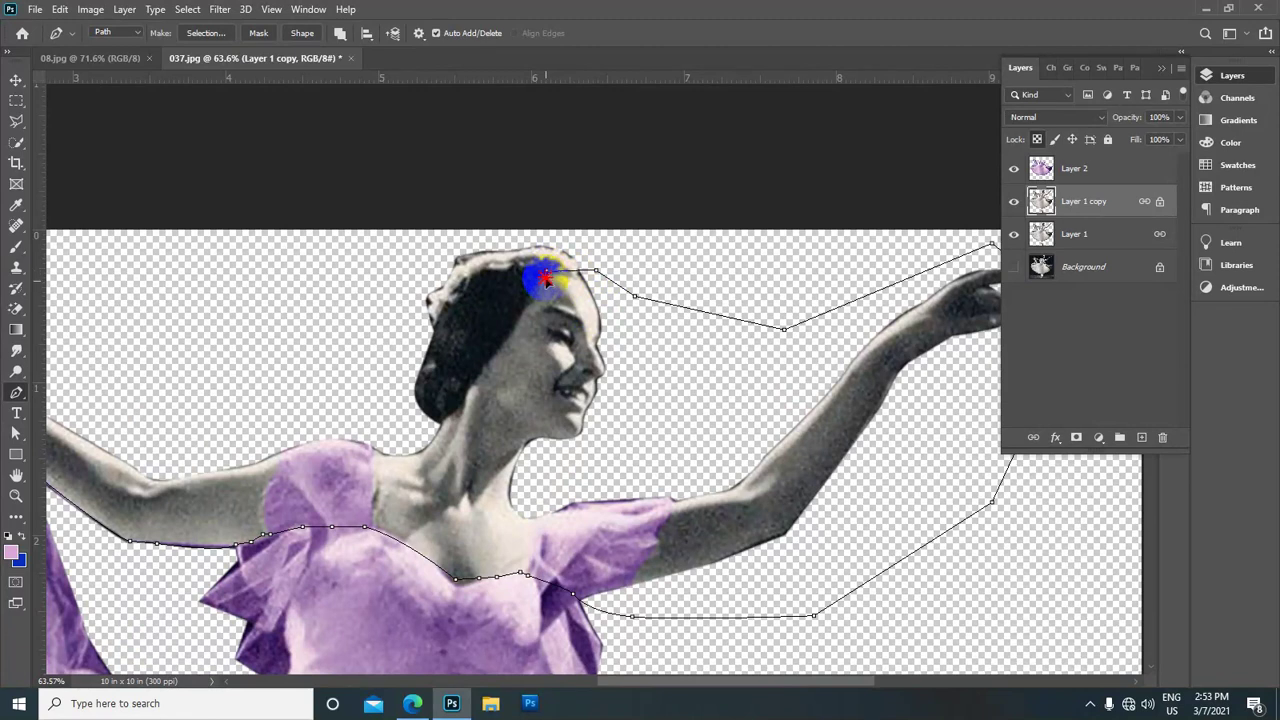
{"action": "key", "text": "super"}
{"action": "key", "text": "super"}
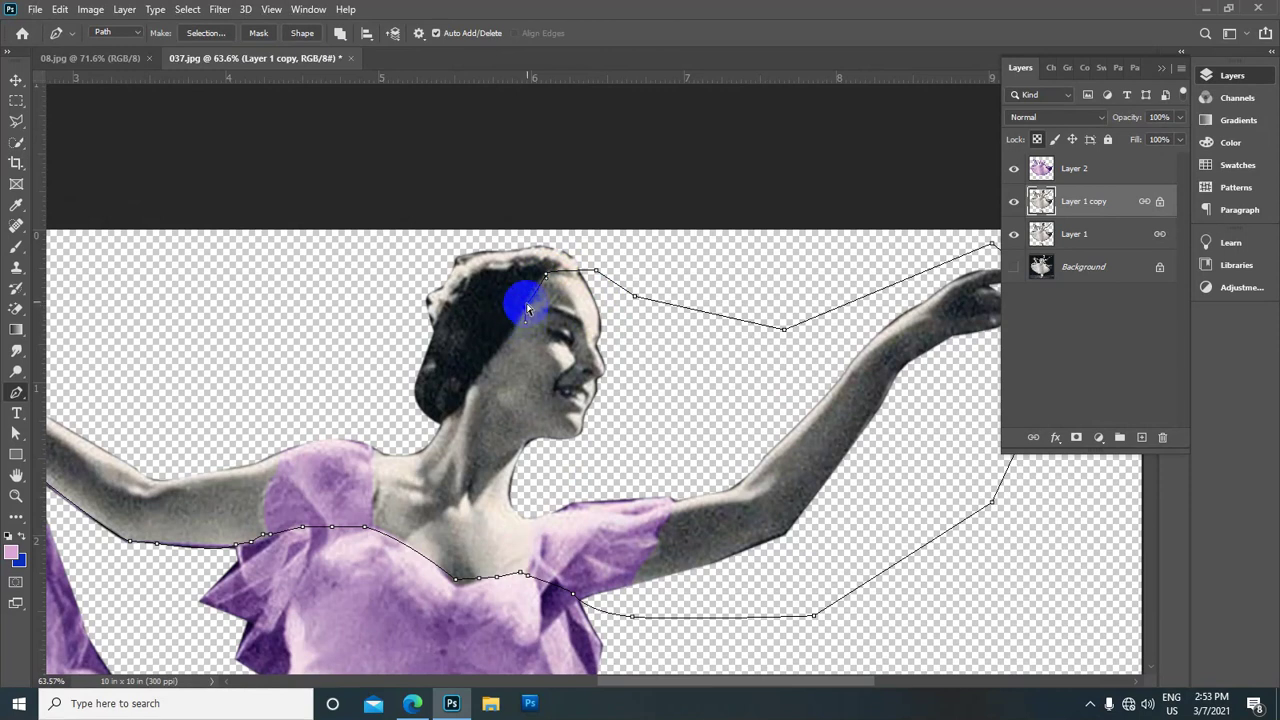
{"action": "left_click", "coordinate": [527, 312]}
{"action": "left_click", "coordinate": [486, 365]}
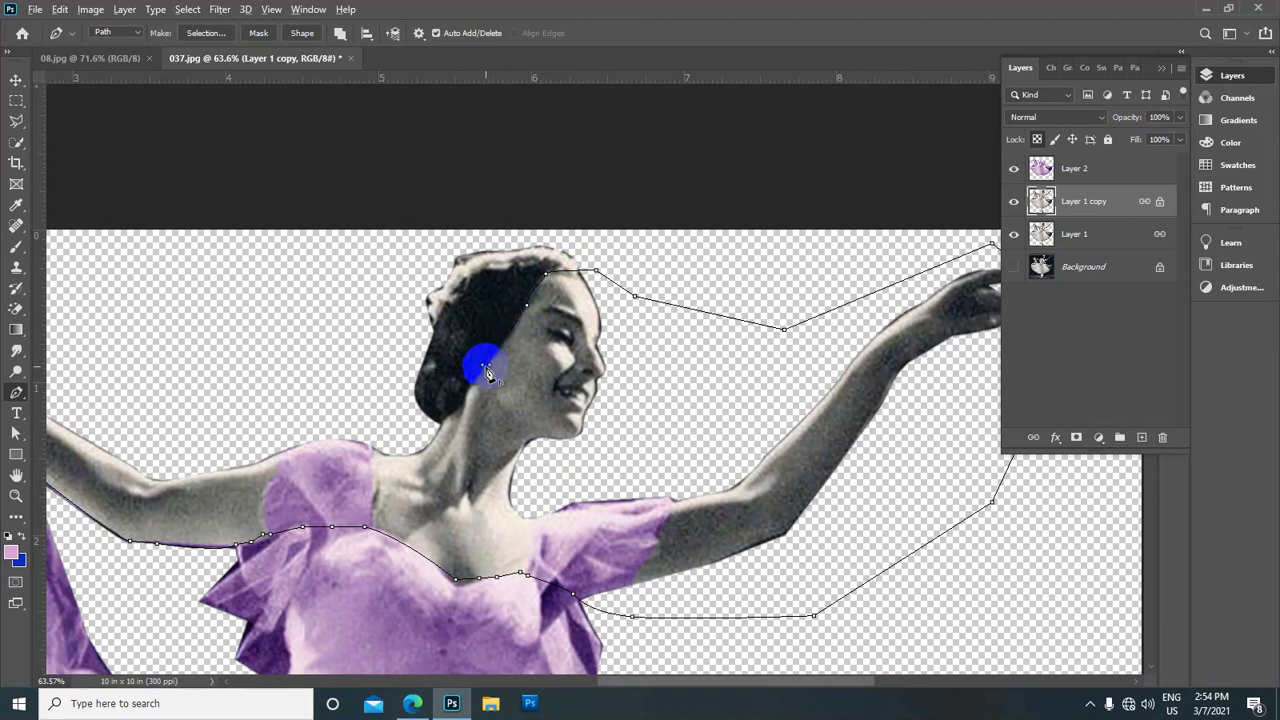
{"action": "left_click", "coordinate": [447, 420]}
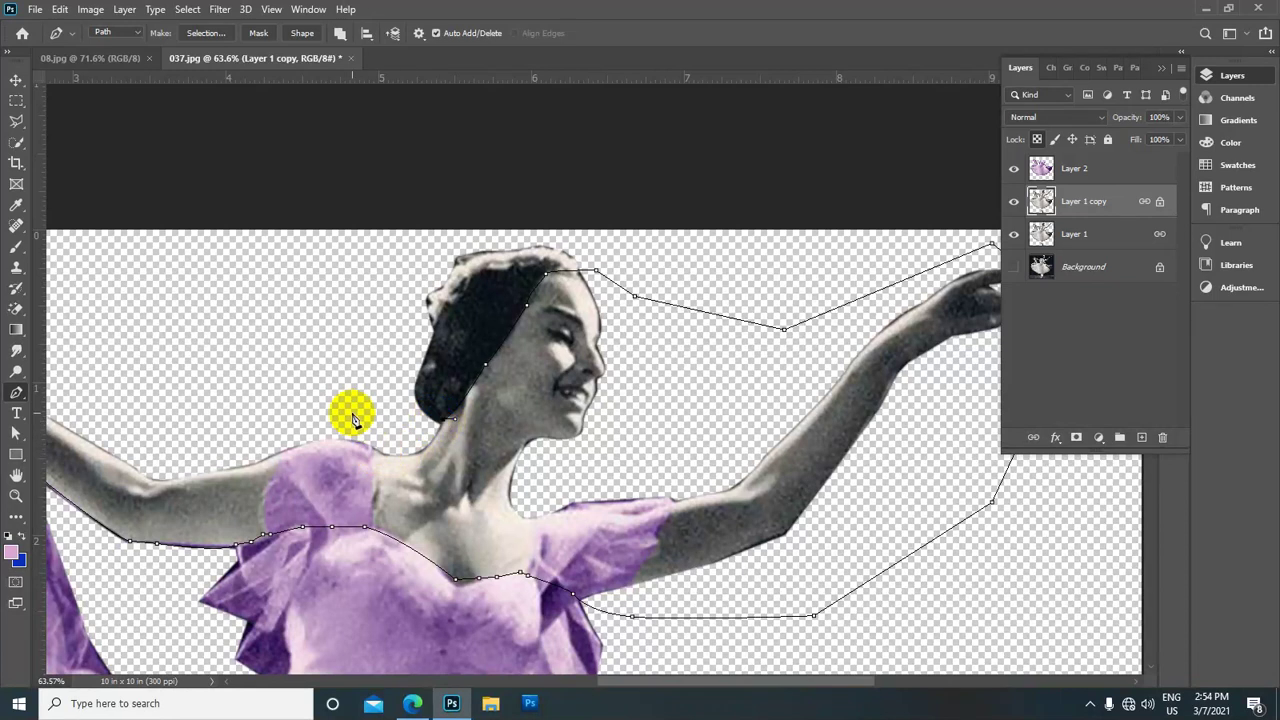
Trace above the left arm, loop around the left hand, and close the path
{"action": "left_click_drag", "start_coordinate": [380, 354], "coordinate": [592, 316]}
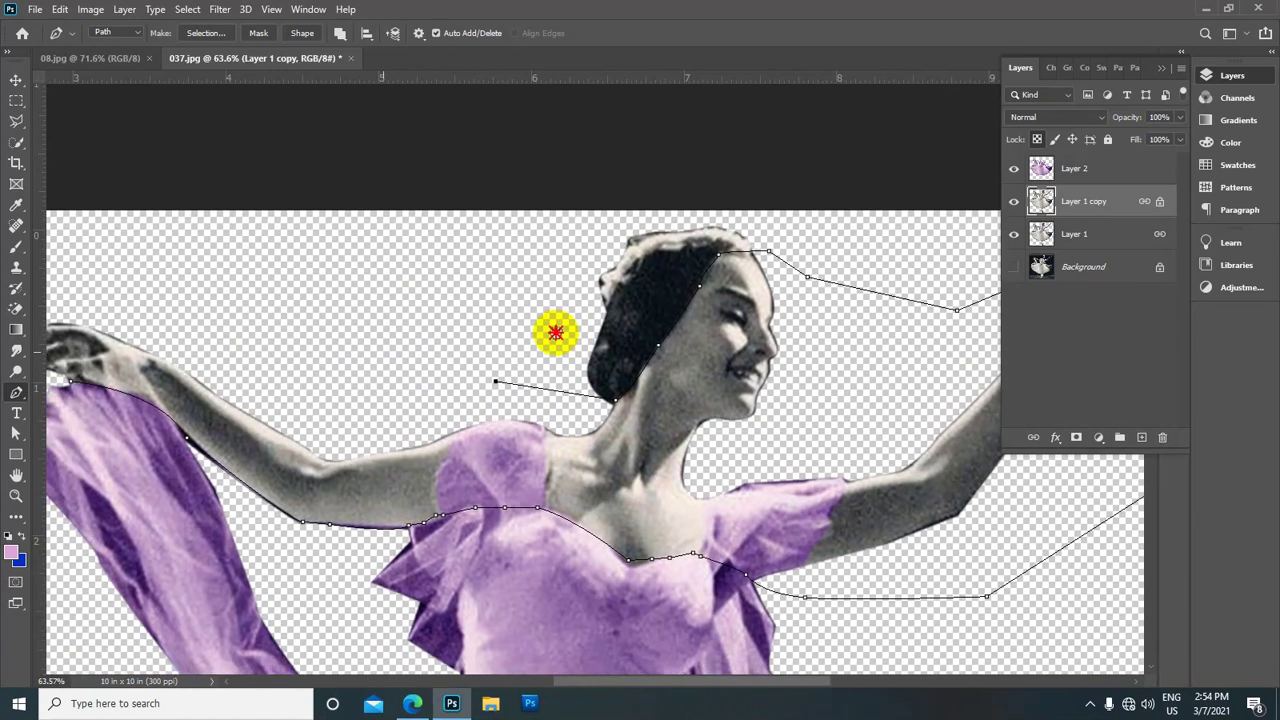
{"action": "left_click_drag", "start_coordinate": [384, 355], "coordinate": [177, 297]}
{"action": "left_click_drag", "start_coordinate": [60, 294], "coordinate": [203, 312]}
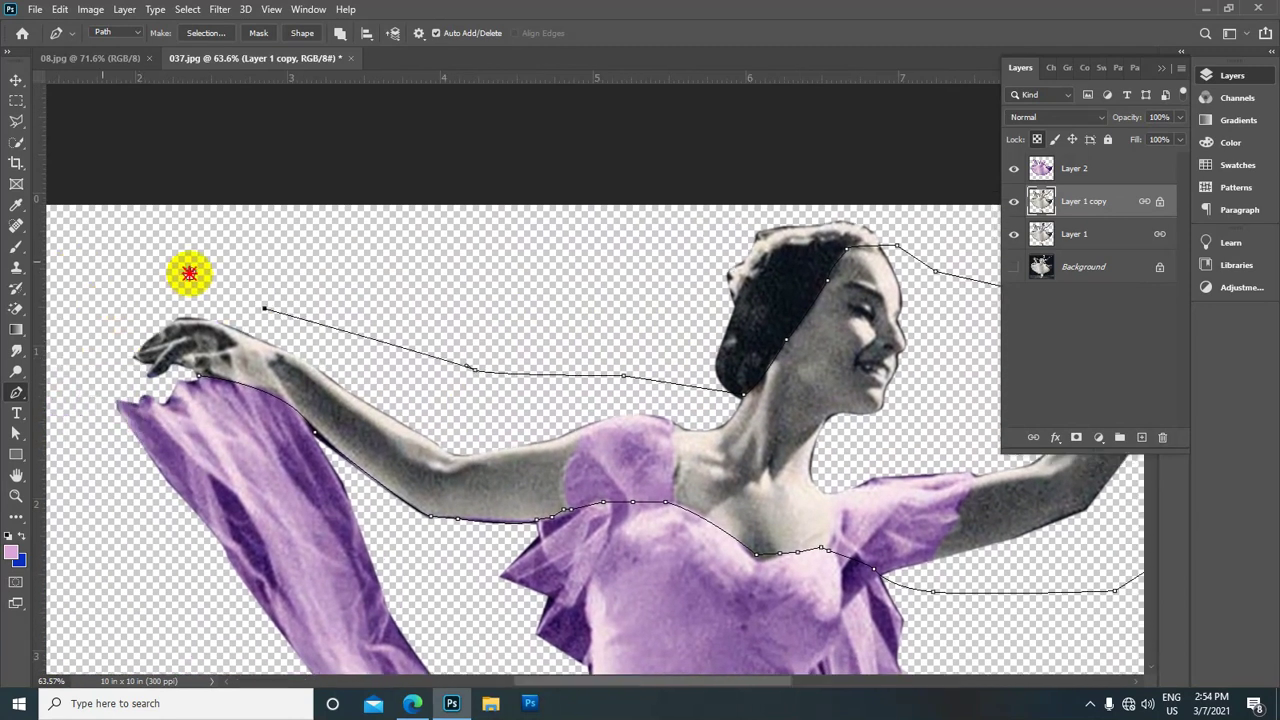
{"action": "left_click", "coordinate": [201, 306]}
{"action": "left_click", "coordinate": [157, 330]}
{"action": "left_click", "coordinate": [158, 370]}
{"action": "left_click", "coordinate": [187, 385]}
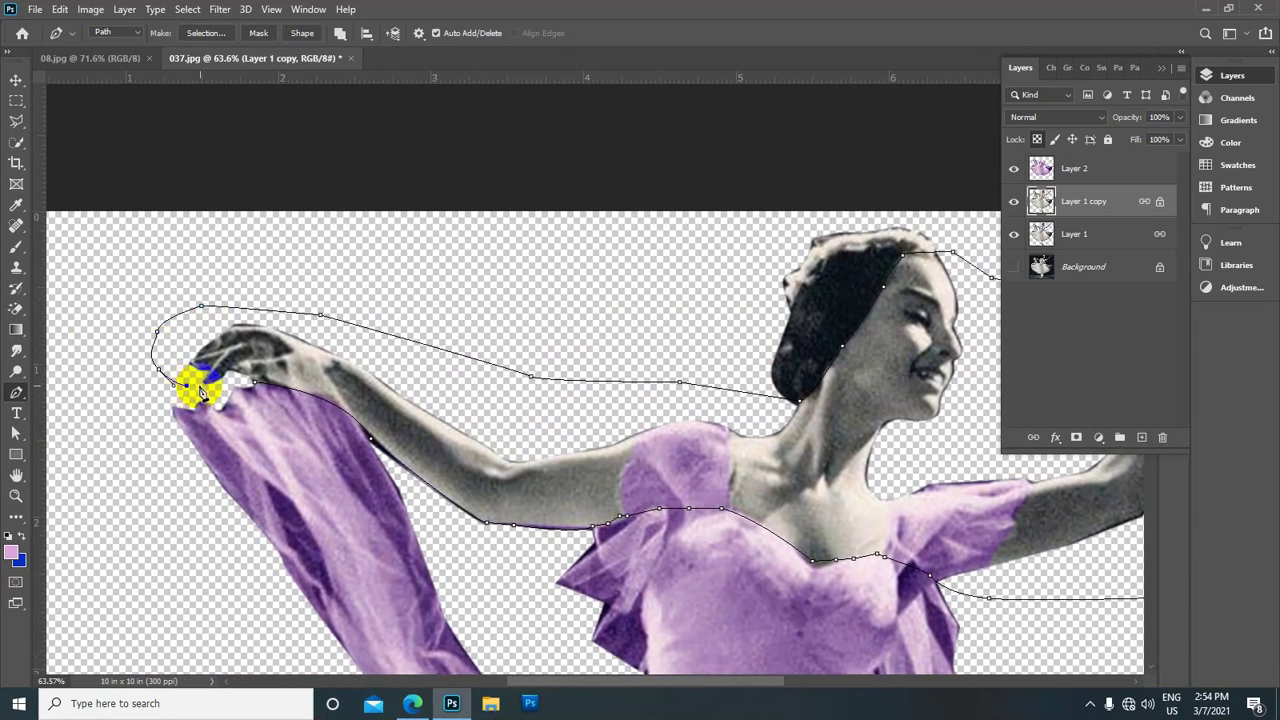
{"action": "left_click", "coordinate": [255, 385]}
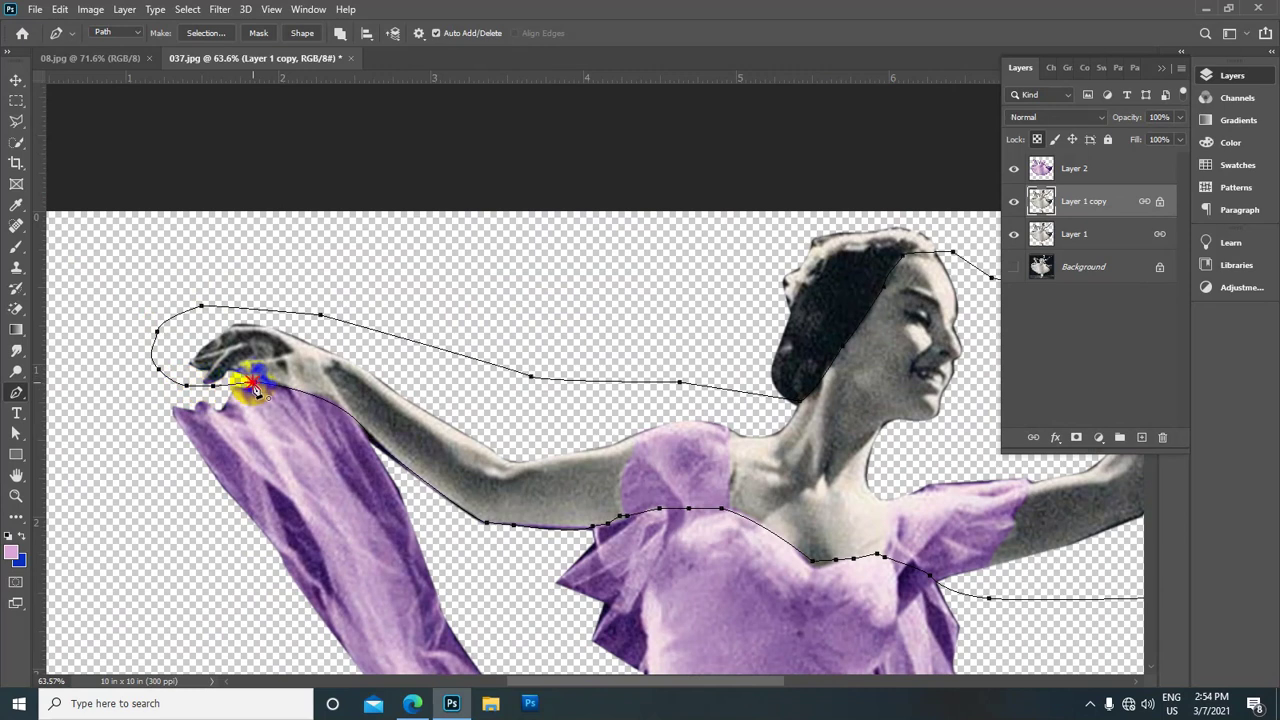
{"action": "scroll", "coordinate": [586, 343], "scroll_direction": "down", "scroll_amount": 2}
Convert the upper-body path to a selection and copy it onto new Layer 3
{"action": "right_click", "coordinate": [571, 380]}
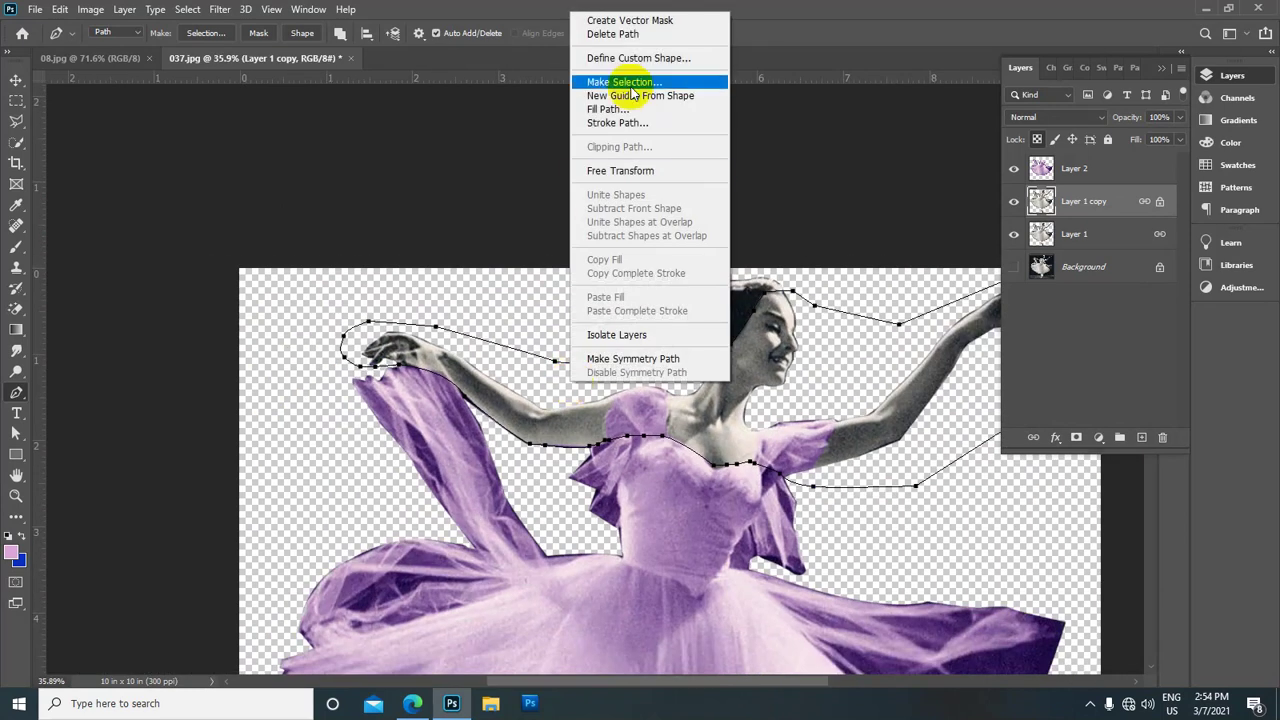
{"action": "left_click", "coordinate": [631, 84]}
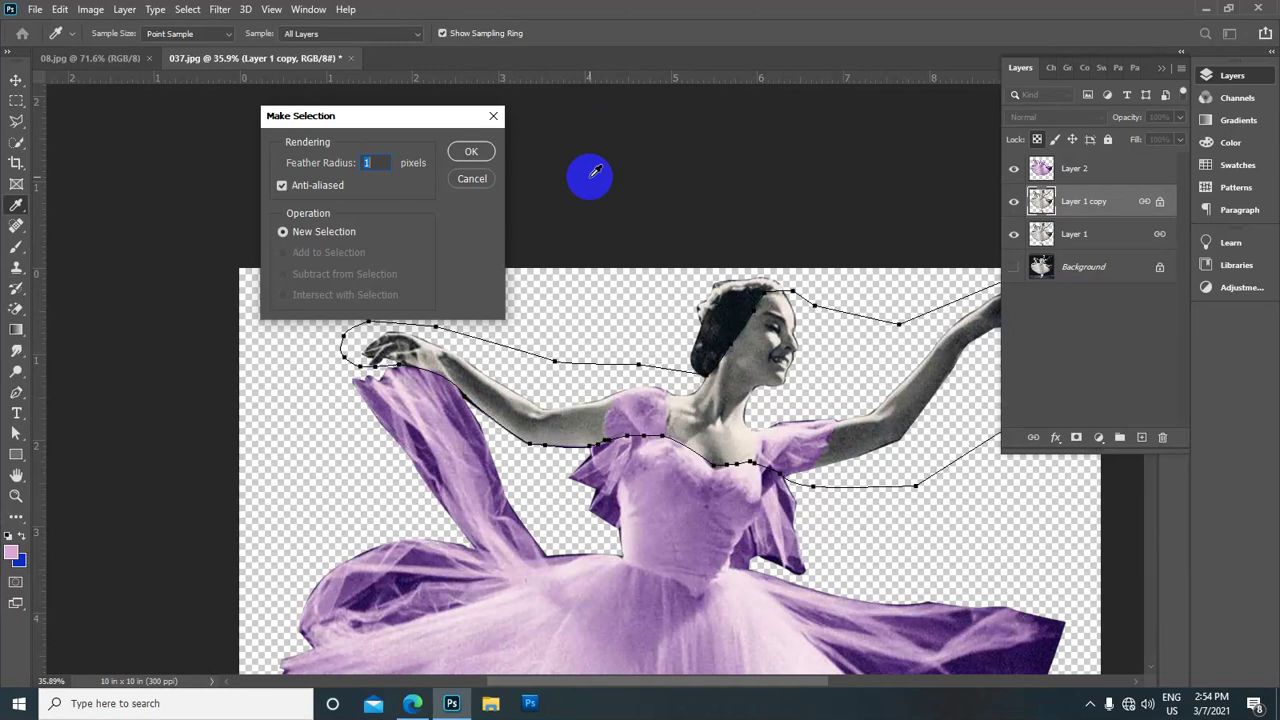
{"action": "left_click", "coordinate": [471, 151]}
{"action": "scroll", "coordinate": [648, 302], "scroll_direction": "down", "scroll_amount": 2}
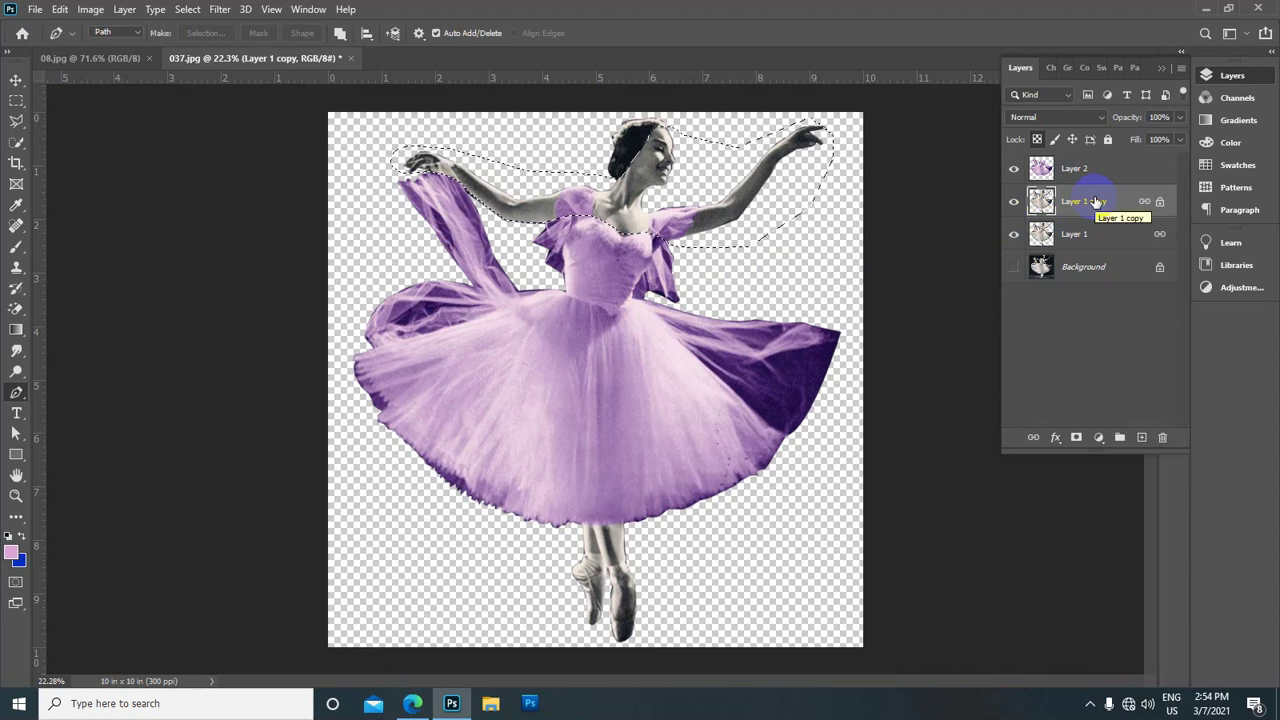
{"action": "key", "text": "ctrl+j"}
{"action": "left_click_drag", "start_coordinate": [686, 194], "coordinate": [650, 255]}
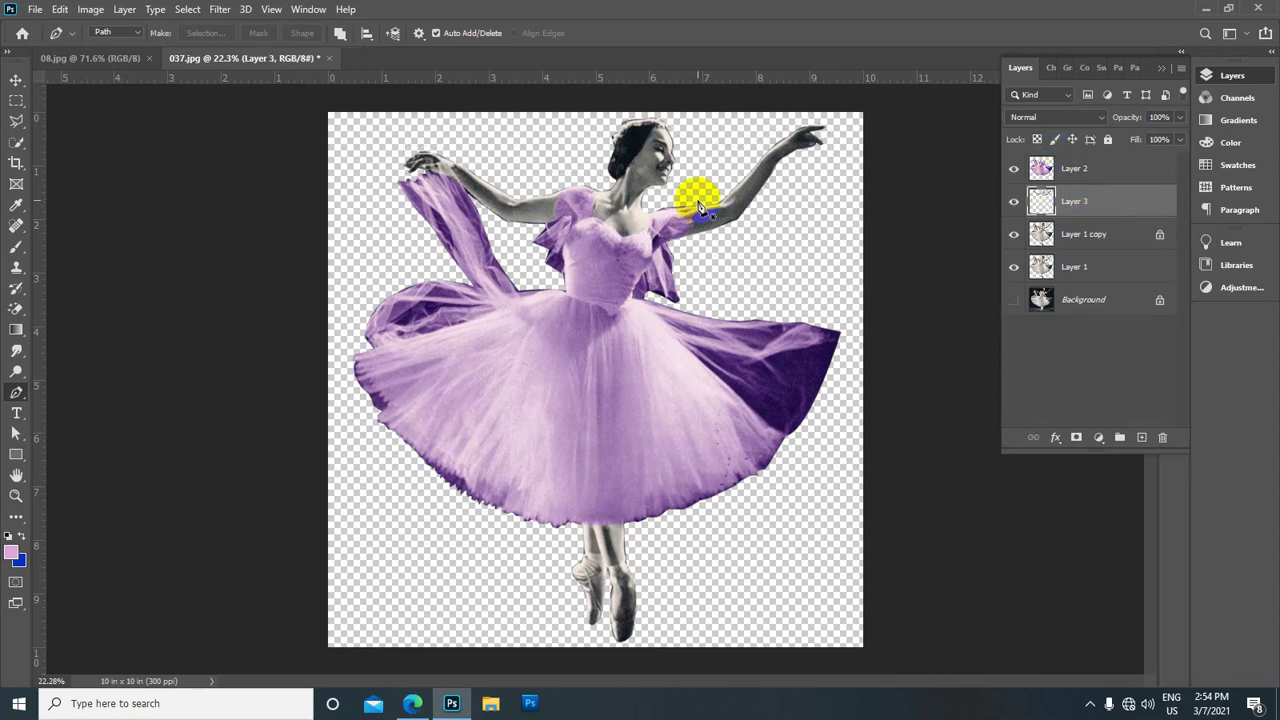
{"action": "key", "text": "ctrl+0"}
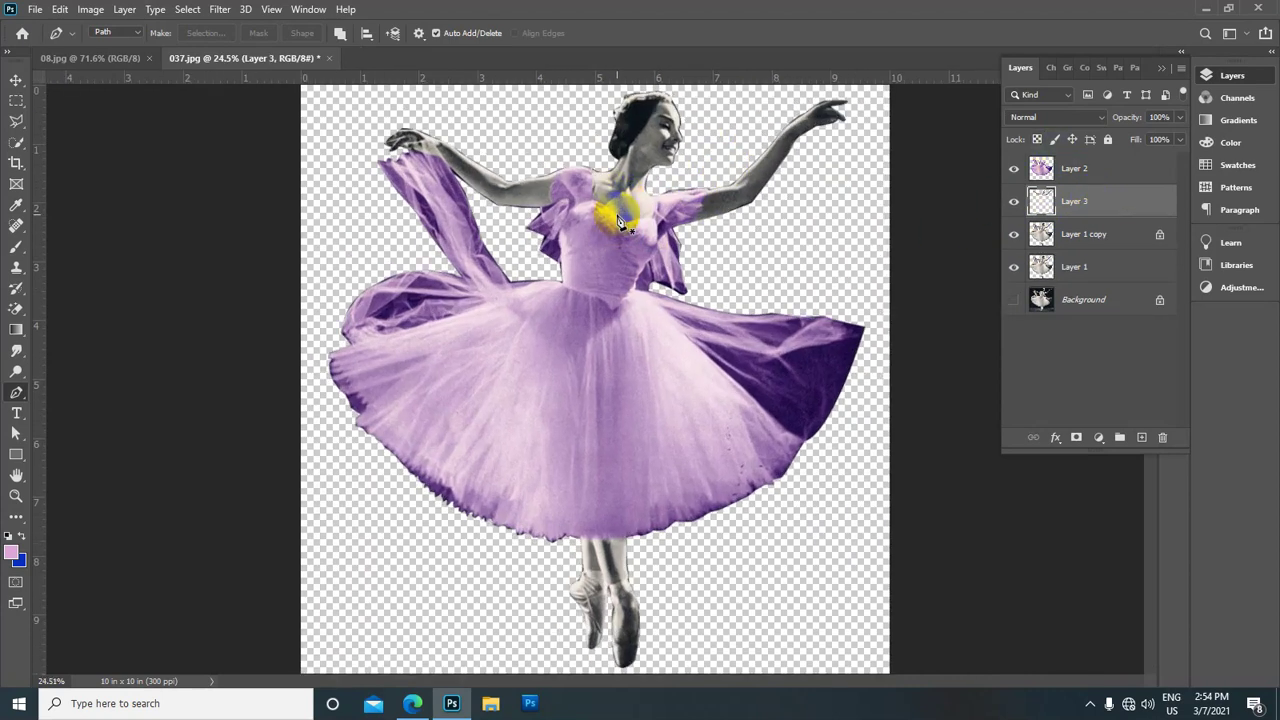
Apply Levels to Layer 3 with the midtone input raised to 2.55
{"action": "left_click", "coordinate": [90, 9]}
{"action": "mouse_move", "coordinate": [150, 56]}
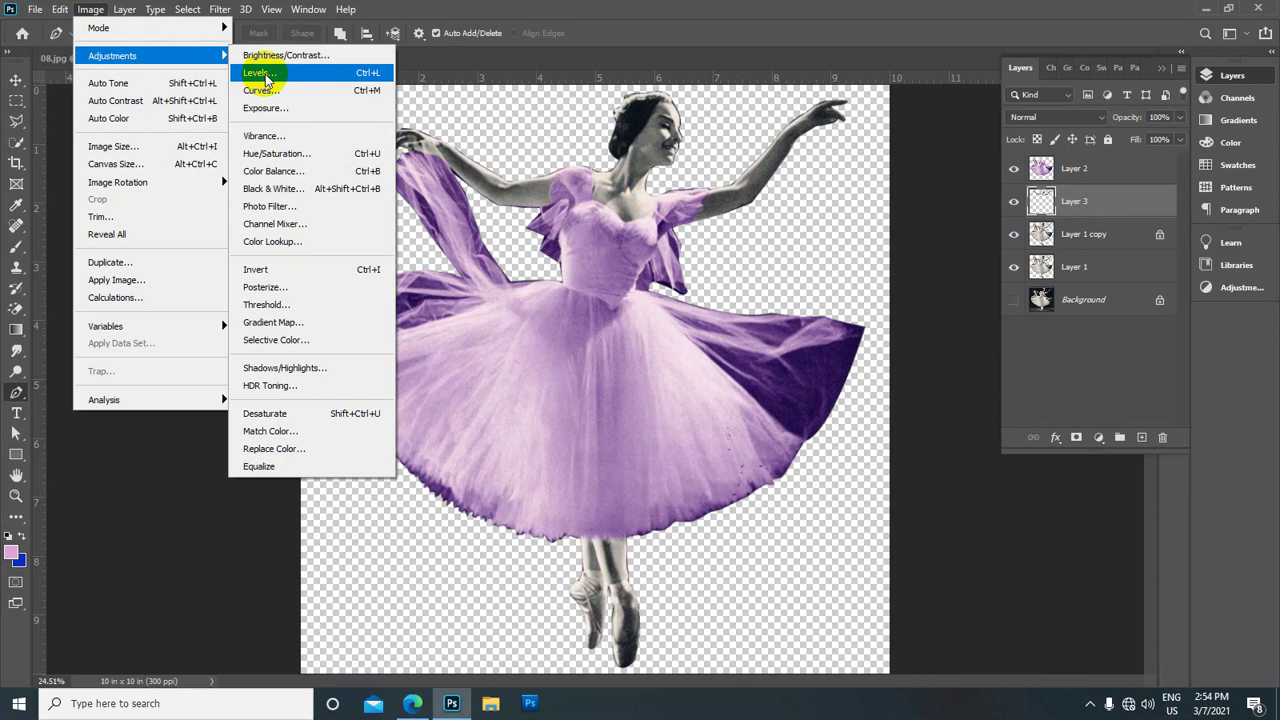
{"action": "left_click", "coordinate": [265, 76]}
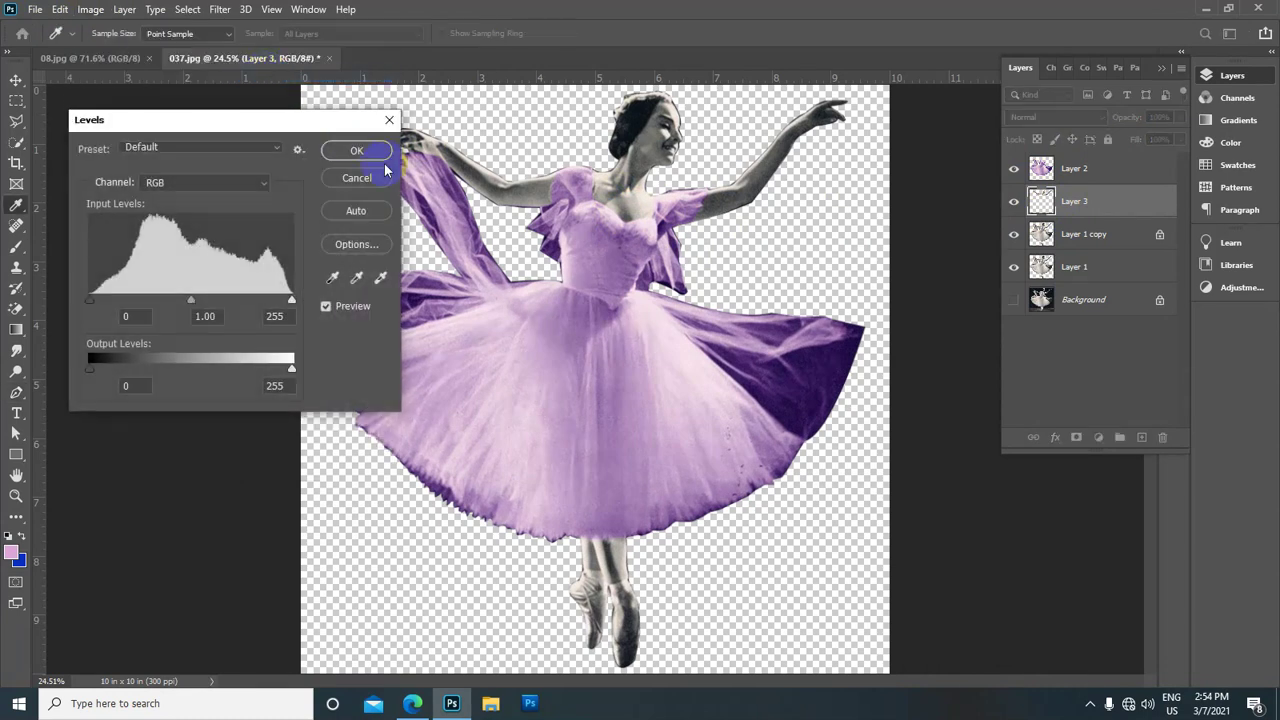
{"action": "left_click_drag", "start_coordinate": [193, 305], "coordinate": [161, 300]}
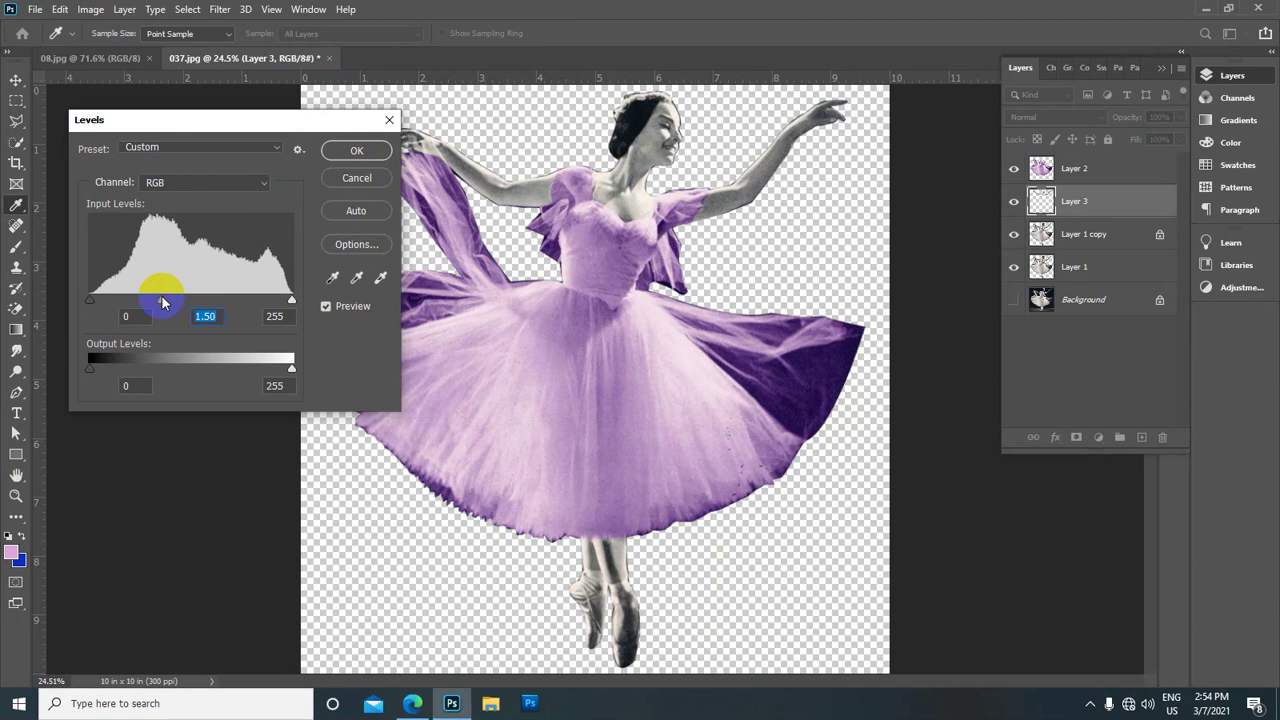
{"action": "left_click_drag", "start_coordinate": [161, 300], "coordinate": [124, 297]}
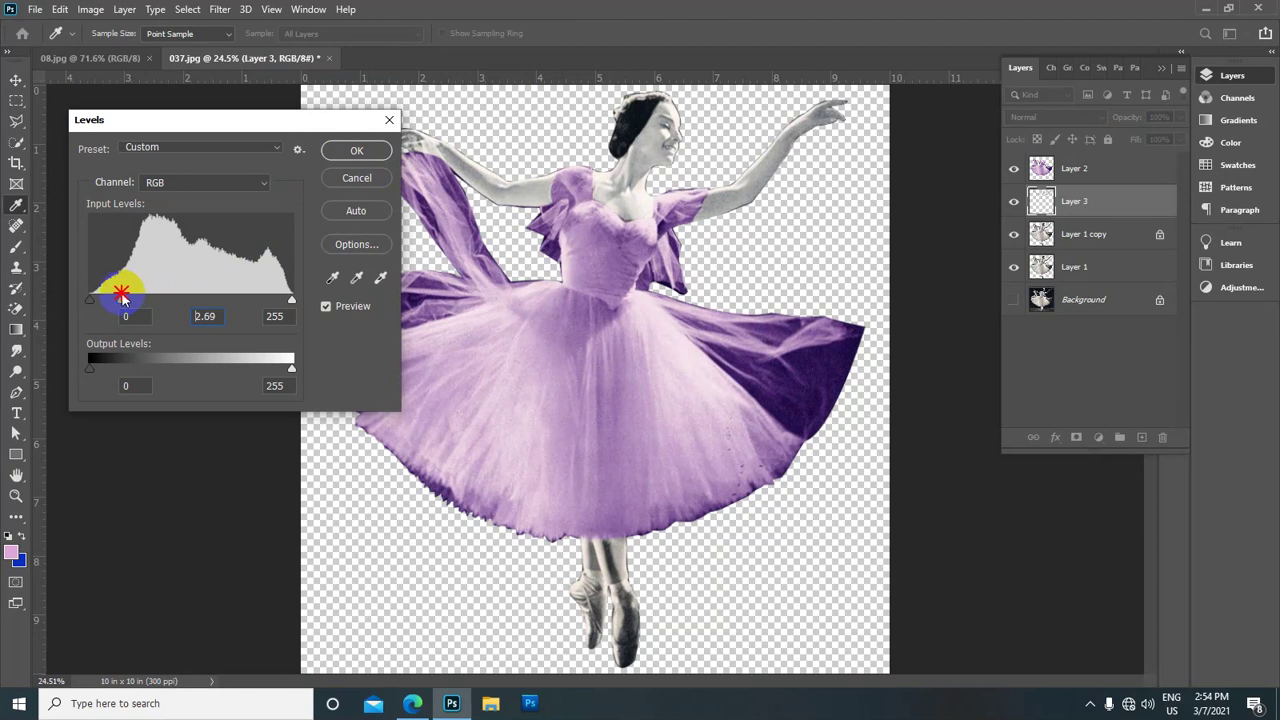
{"action": "left_click", "coordinate": [357, 151]}
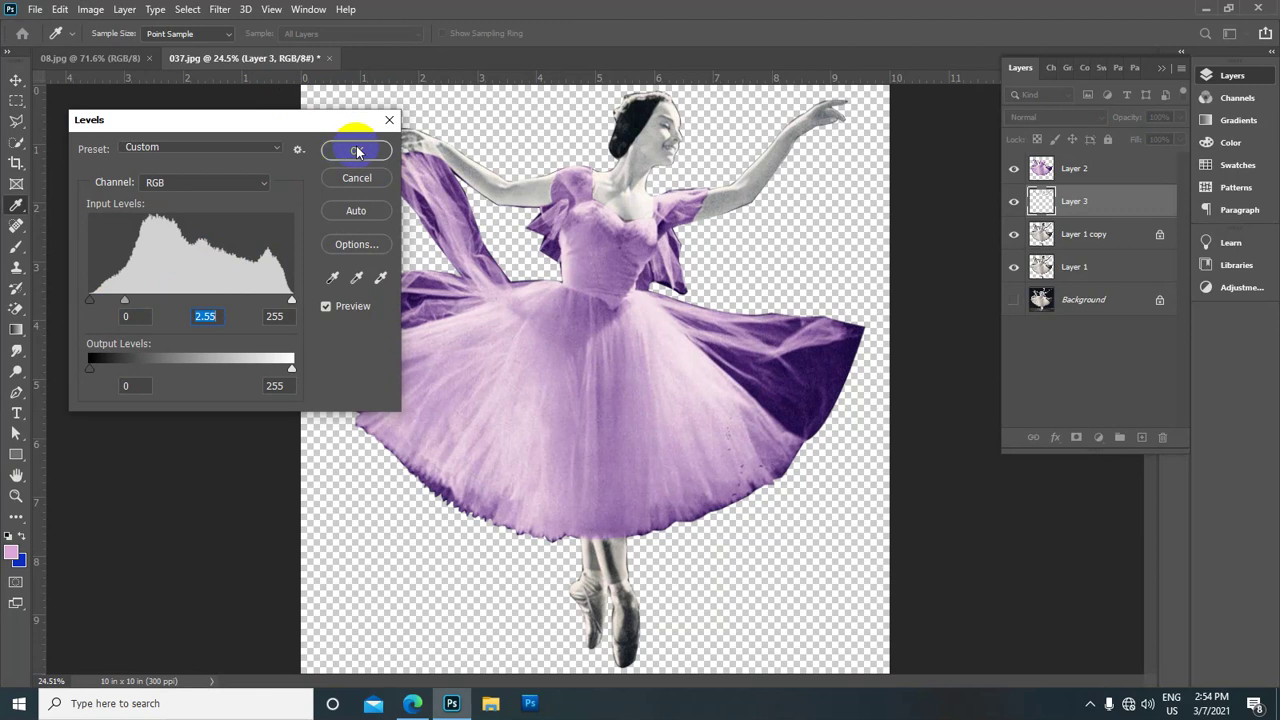
Open Color Balance on Layer 3 and set the Cyan–Red midtone to +53
{"action": "key", "text": "p"}
{"action": "left_click", "coordinate": [558, 313]}
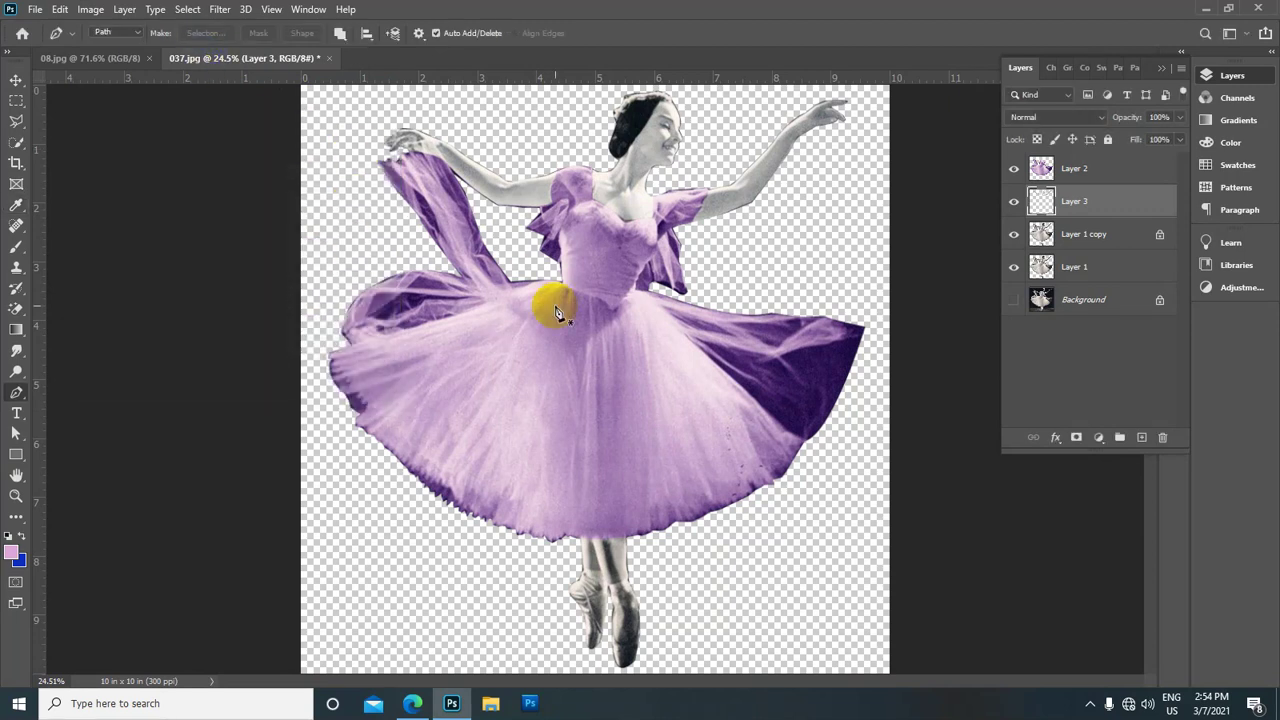
{"action": "key", "text": "ctrl+b"}
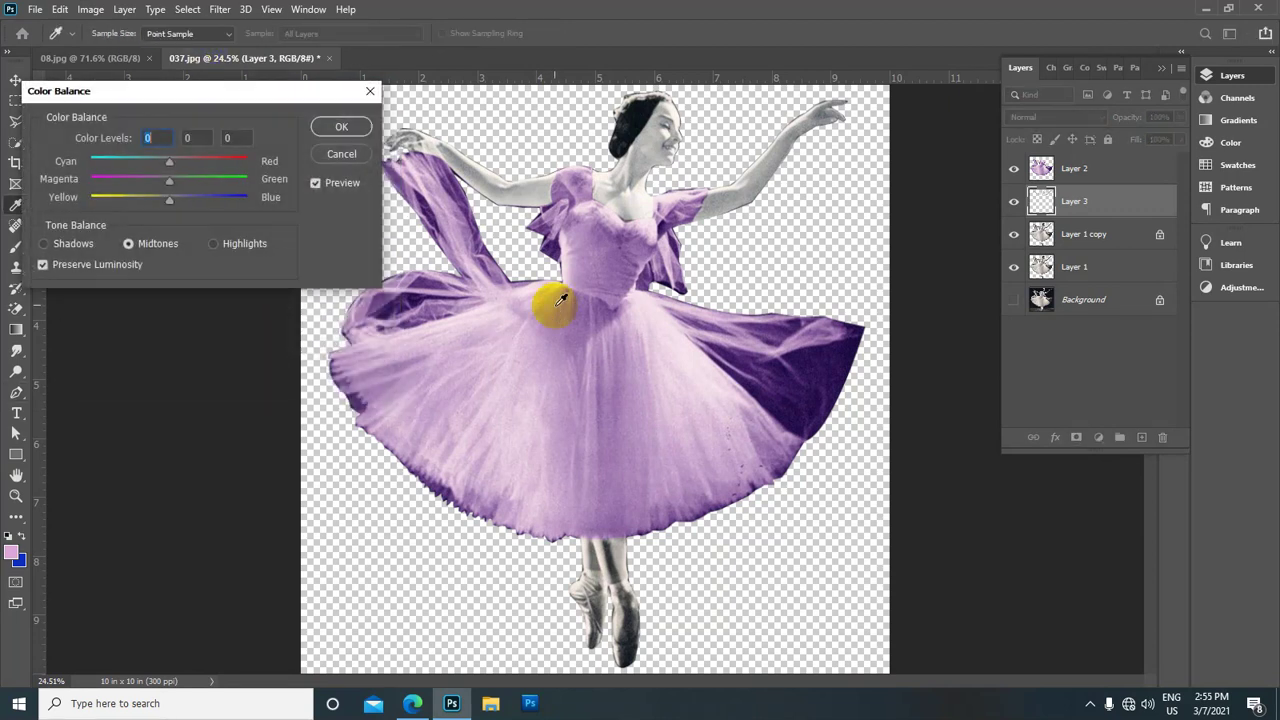
{"action": "left_click_drag", "start_coordinate": [170, 168], "coordinate": [210, 162]}
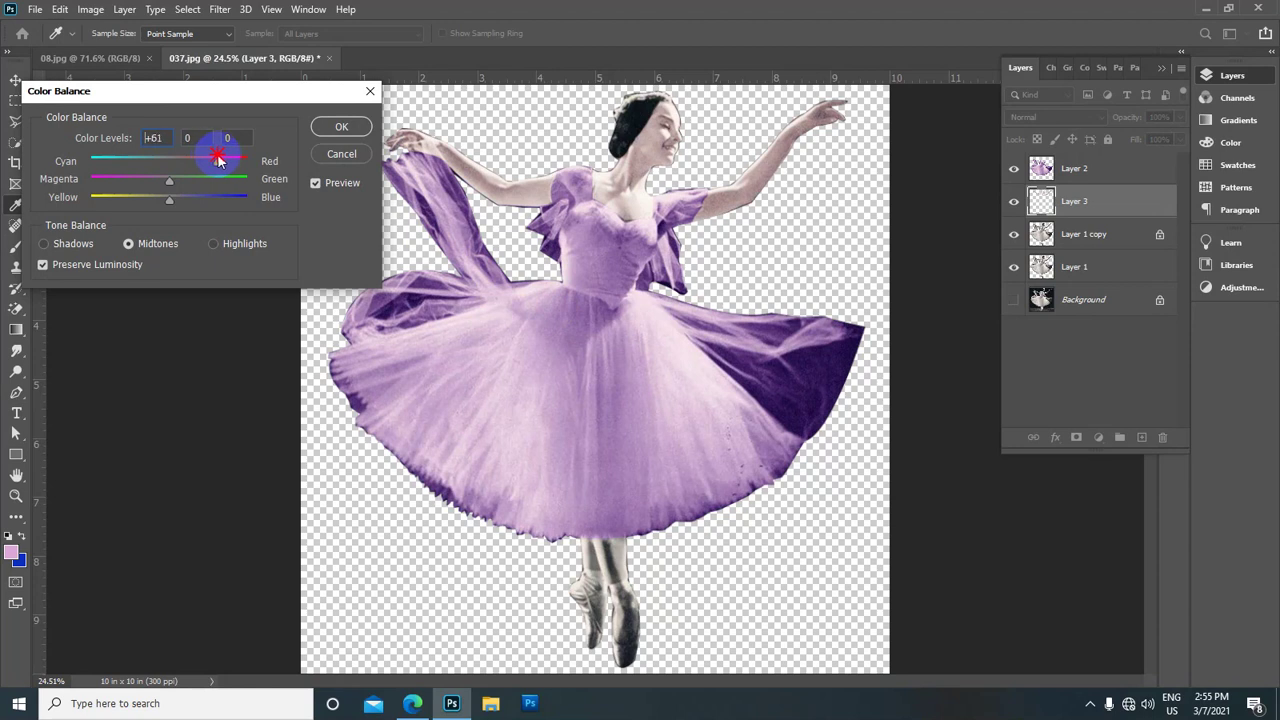
Reduce the midtone Cyan–Red shift to +53 toward red and apply the Color Balance
{"action": "left_click_drag", "start_coordinate": [225, 158], "coordinate": [216, 160]}
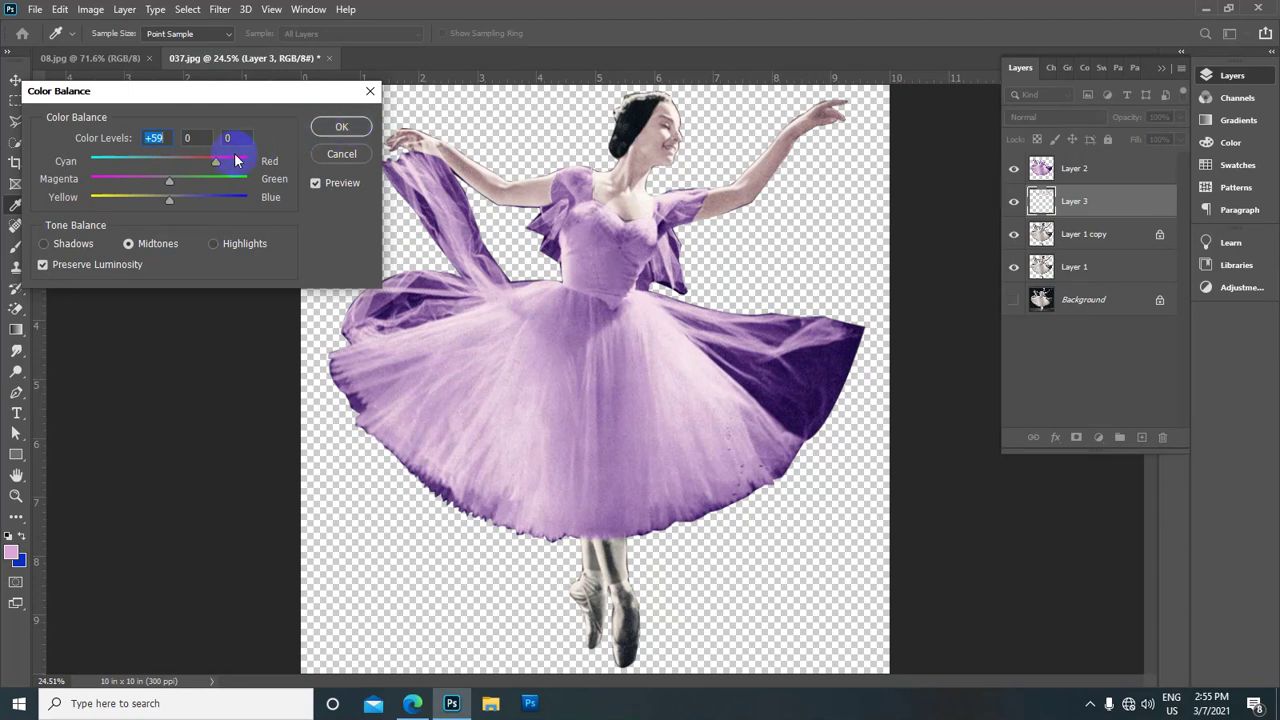
{"action": "left_click_drag", "start_coordinate": [215, 160], "coordinate": [211, 162]}
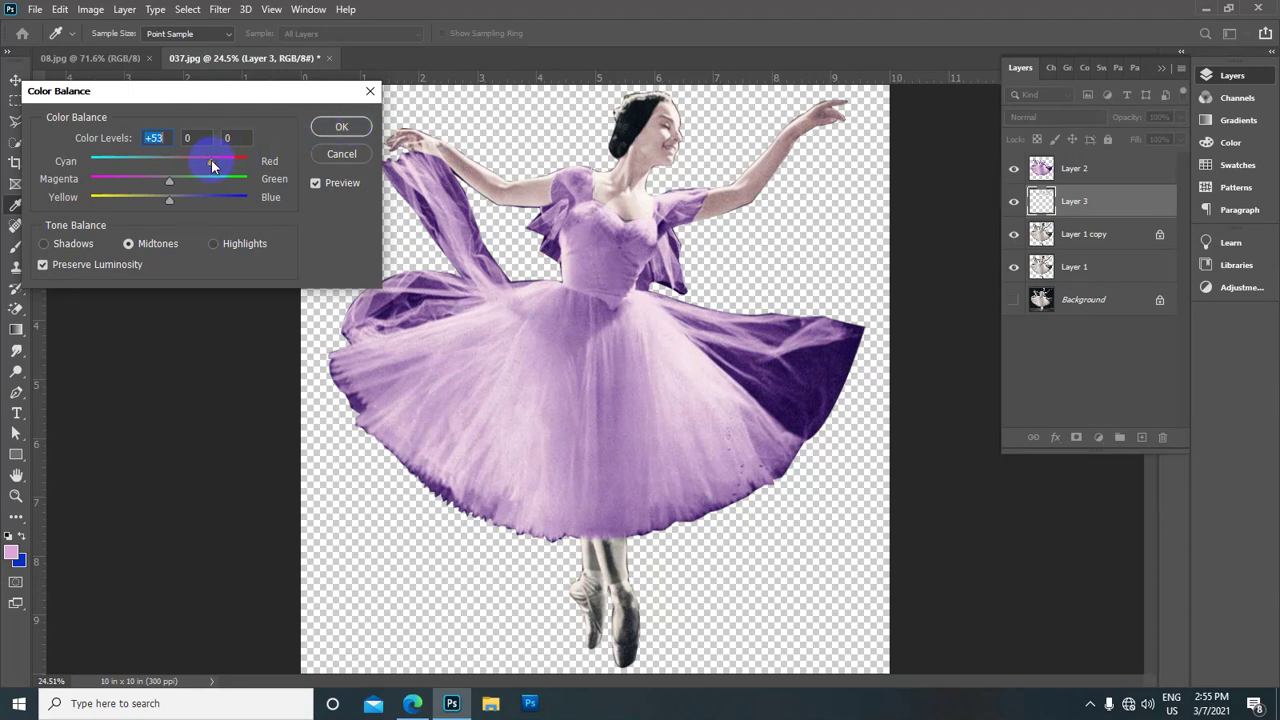
{"action": "left_click", "coordinate": [341, 126]}
Trace a closed pen path around the ballerina's upper legs below the skirt hem
{"action": "key", "text": "p"}
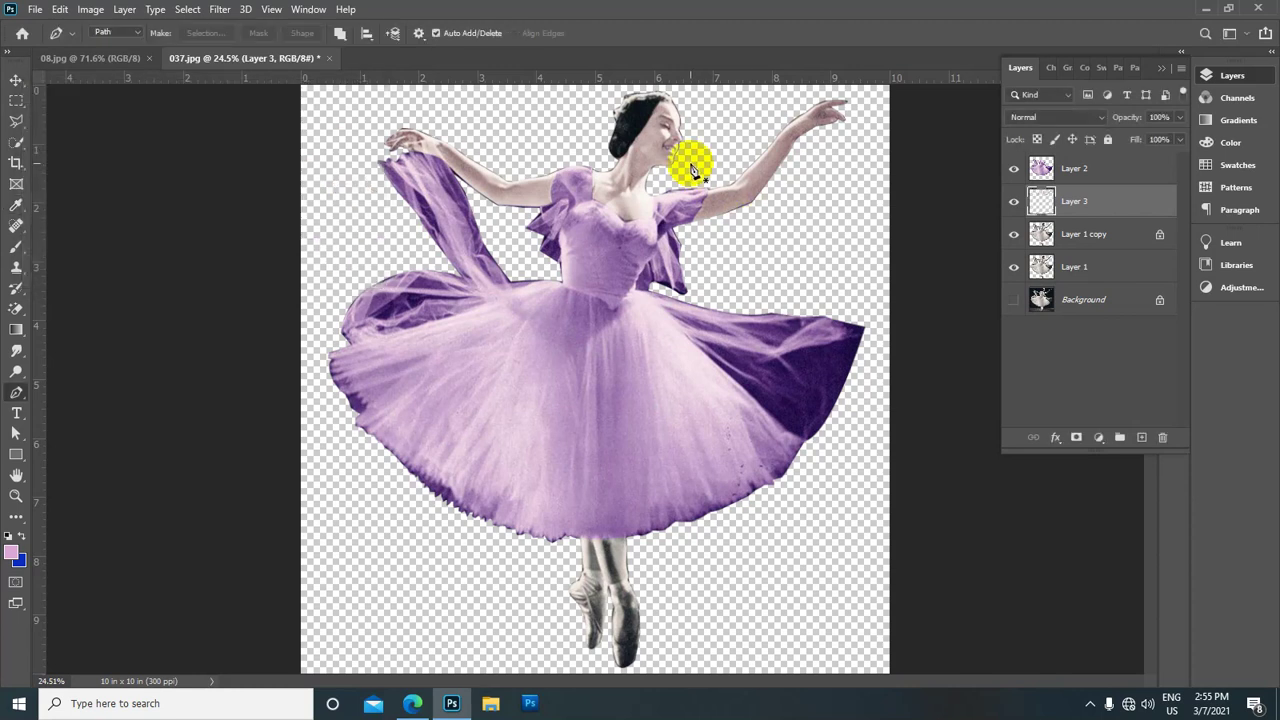
{"action": "scroll", "coordinate": [688, 166], "scroll_direction": "up", "scroll_amount": 1}
{"action": "scroll", "coordinate": [686, 170], "scroll_direction": "down", "scroll_amount": 1}
{"action": "scroll", "coordinate": [663, 342], "scroll_direction": "up", "scroll_amount": 1}
{"action": "scroll", "coordinate": [663, 342], "scroll_direction": "down", "scroll_amount": 1}
{"action": "scroll", "coordinate": [674, 371], "scroll_direction": "down", "scroll_amount": 1}
{"action": "scroll", "coordinate": [663, 297], "scroll_direction": "up", "scroll_amount": 1}
{"action": "scroll", "coordinate": [663, 394], "scroll_direction": "down", "scroll_amount": 2}
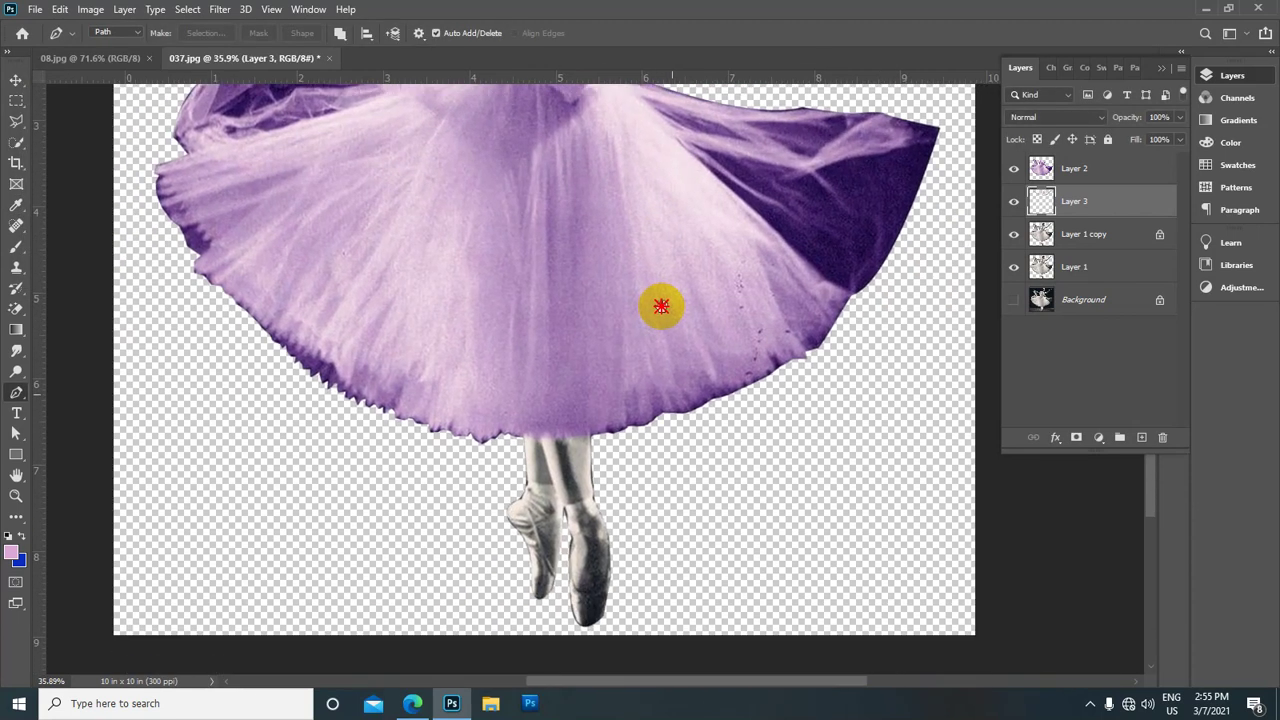
{"action": "left_click", "coordinate": [519, 438]}
{"action": "left_click", "coordinate": [589, 440]}
{"action": "left_click_drag", "start_coordinate": [598, 424], "coordinate": [608, 490]}
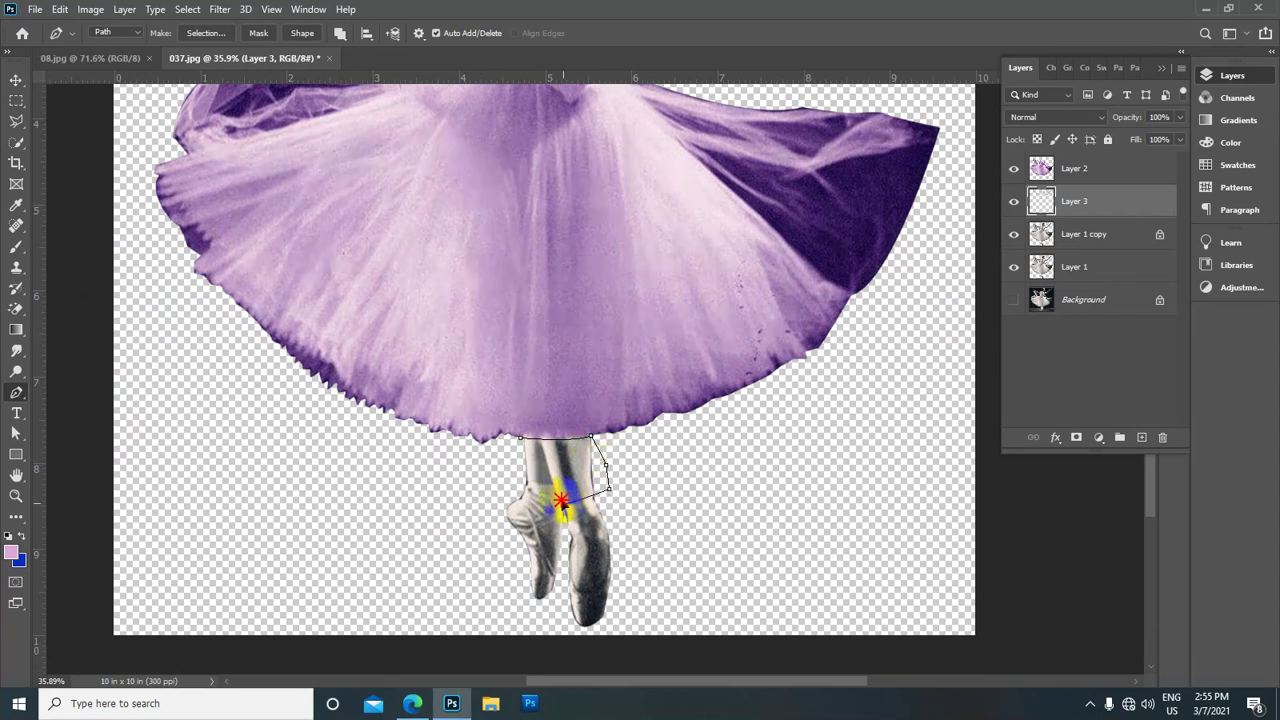
{"action": "left_click_drag", "start_coordinate": [566, 511], "coordinate": [552, 492]}
{"action": "left_click", "coordinate": [516, 486]}
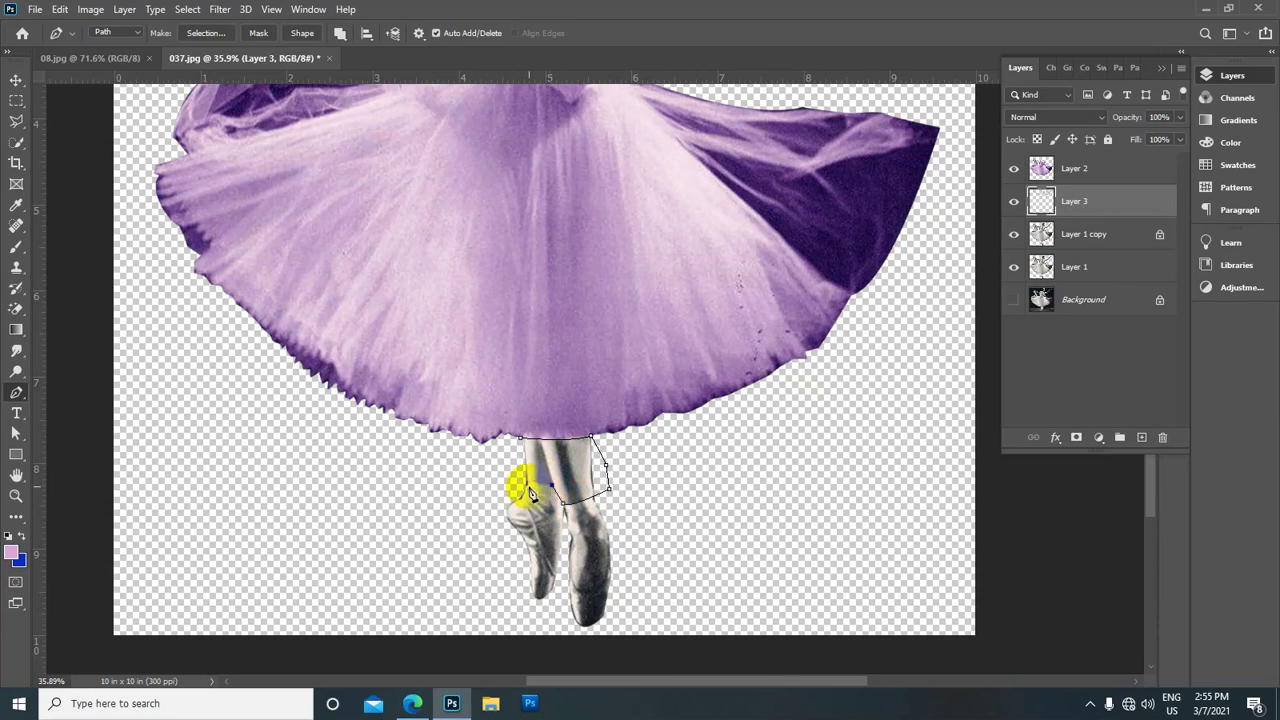
{"action": "left_click", "coordinate": [521, 443]}
Convert the leg path to a selection and copy it from Layer 1 copy onto Layer 4
{"action": "right_click", "coordinate": [580, 464]}
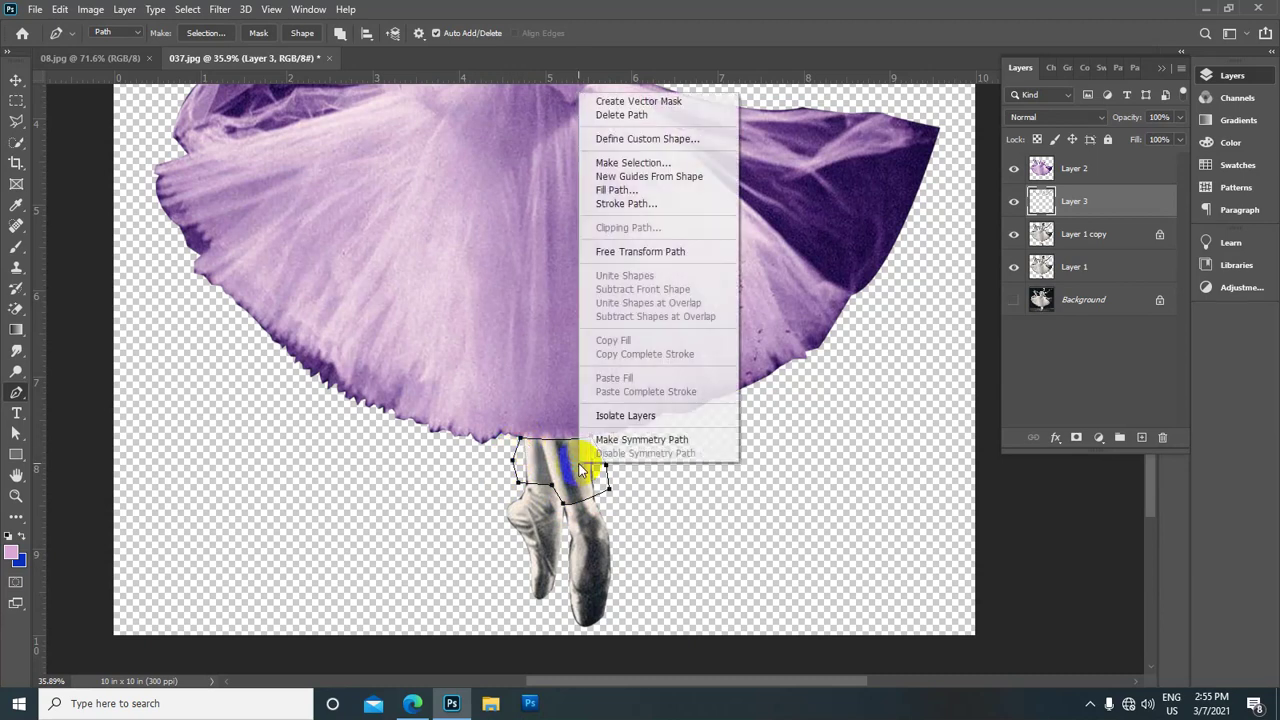
{"action": "left_click", "coordinate": [640, 161]}
{"action": "key", "text": "Return"}
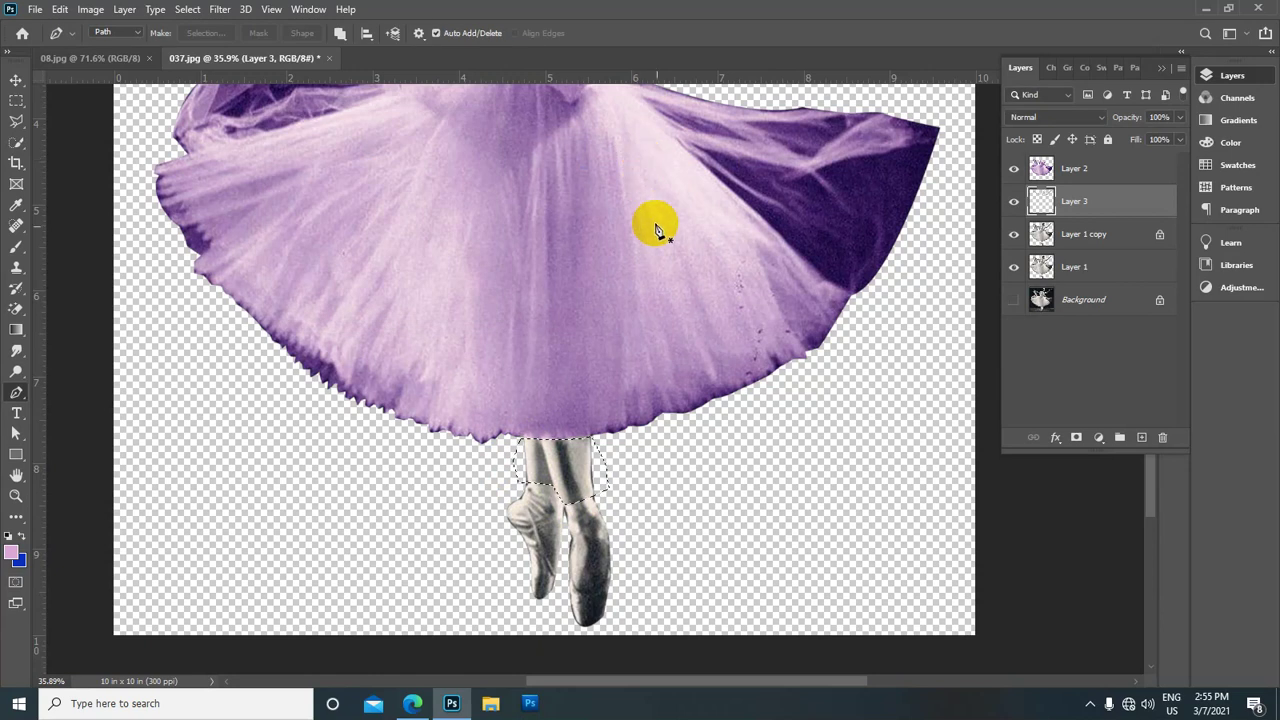
{"action": "scroll", "coordinate": [657, 220], "scroll_direction": "down", "scroll_amount": 1}
{"action": "left_click", "coordinate": [1068, 236]}
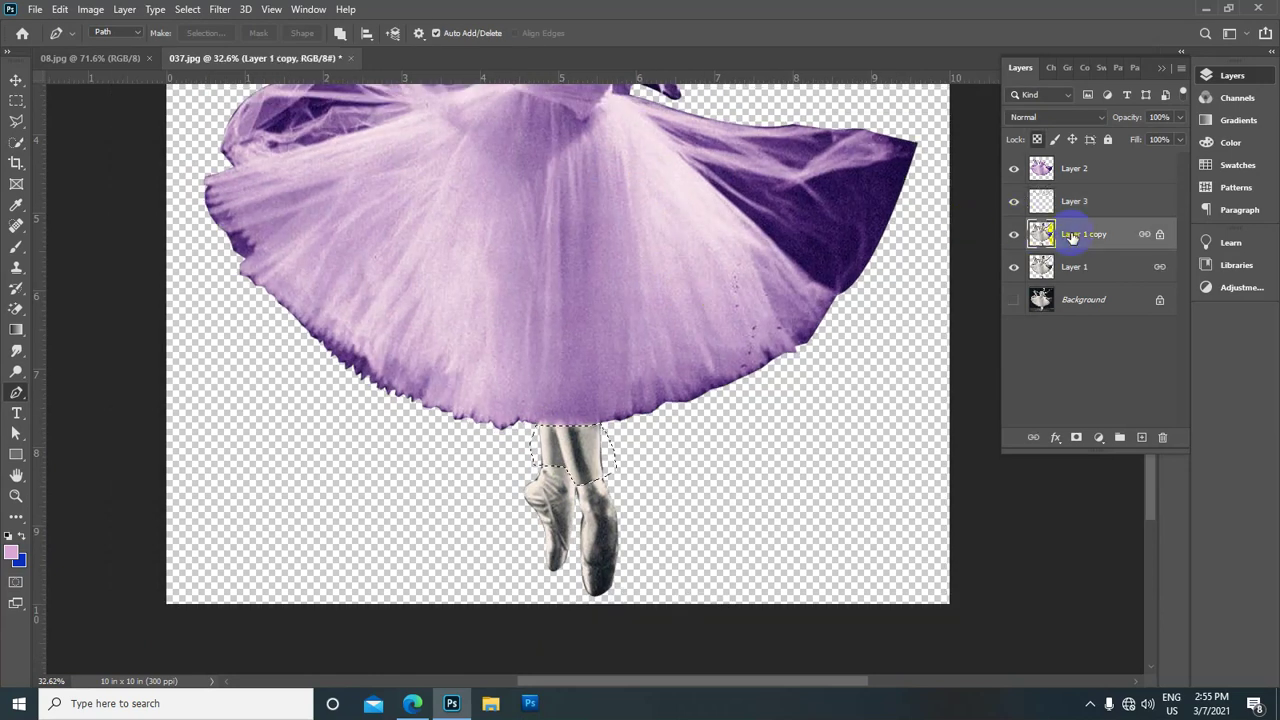
{"action": "key", "text": "ctrl+j"}
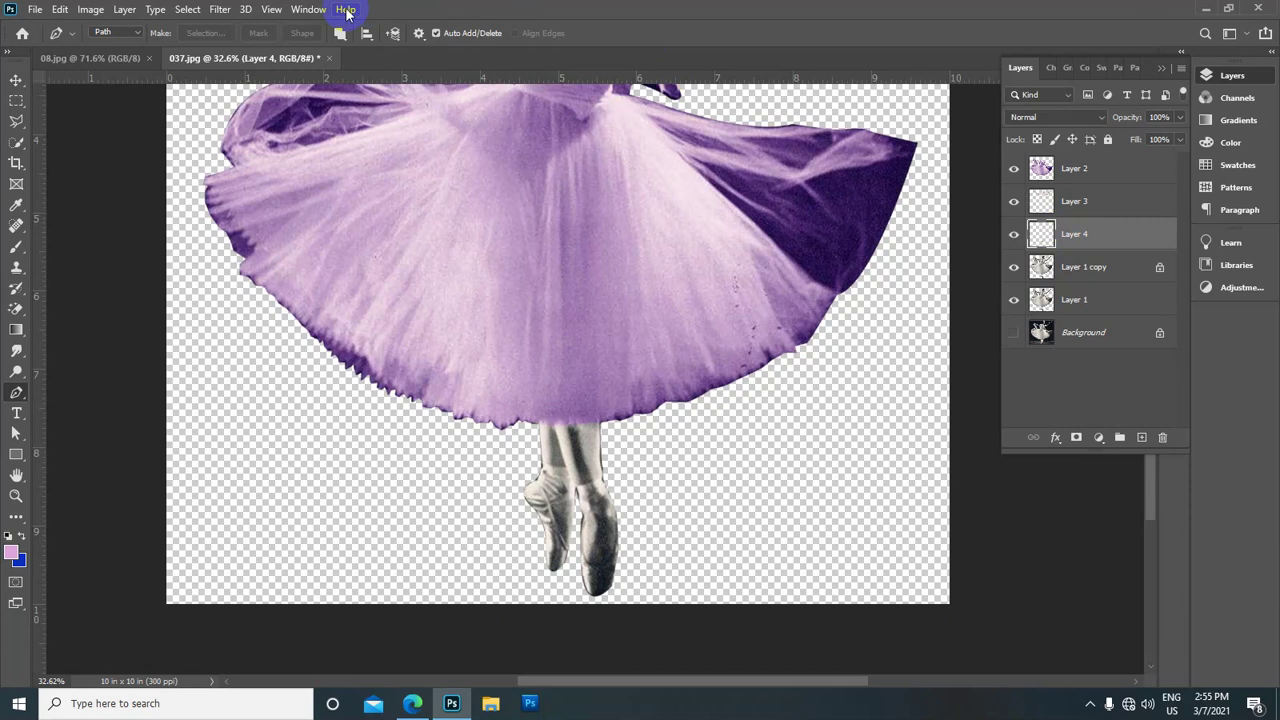
Brighten the Layer 4 legs by moving the Levels midtone slider left
{"action": "key", "text": "ctrl+l"}
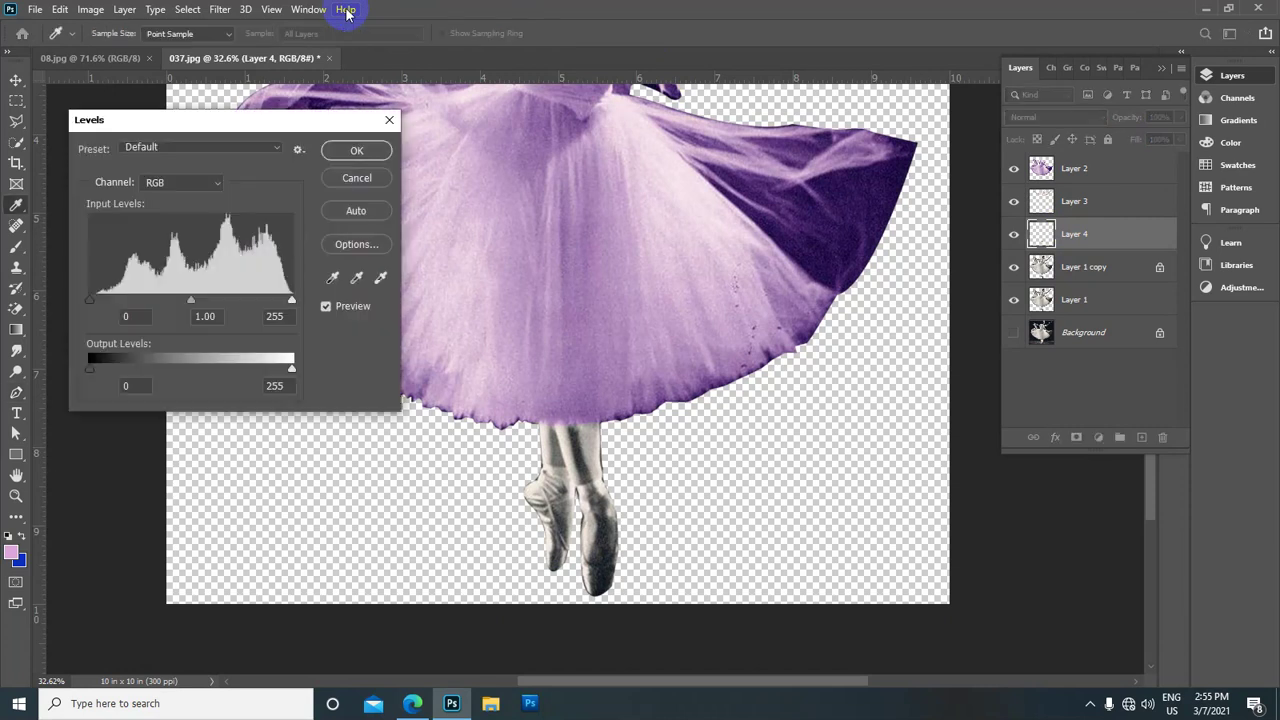
{"action": "left_click", "coordinate": [143, 267]}
{"action": "mouse_move", "coordinate": [191, 299]}
{"action": "left_mouse_down"}
{"action": "mouse_move", "coordinate": [133, 297]}
{"action": "mouse_move", "coordinate": [151, 293]}
{"action": "left_mouse_up"}
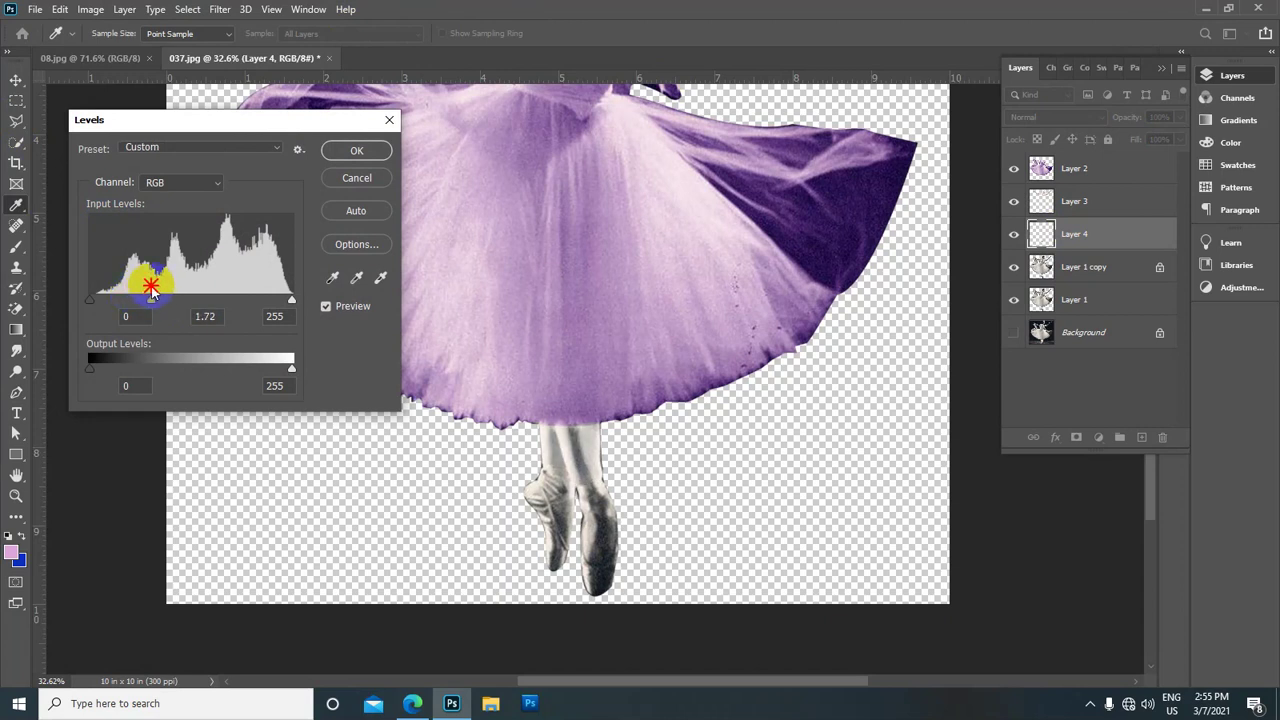
{"action": "left_click", "coordinate": [352, 150]}
Warm the legs with a +74 Red midtone Color Balance shift
{"action": "key", "text": "p"}
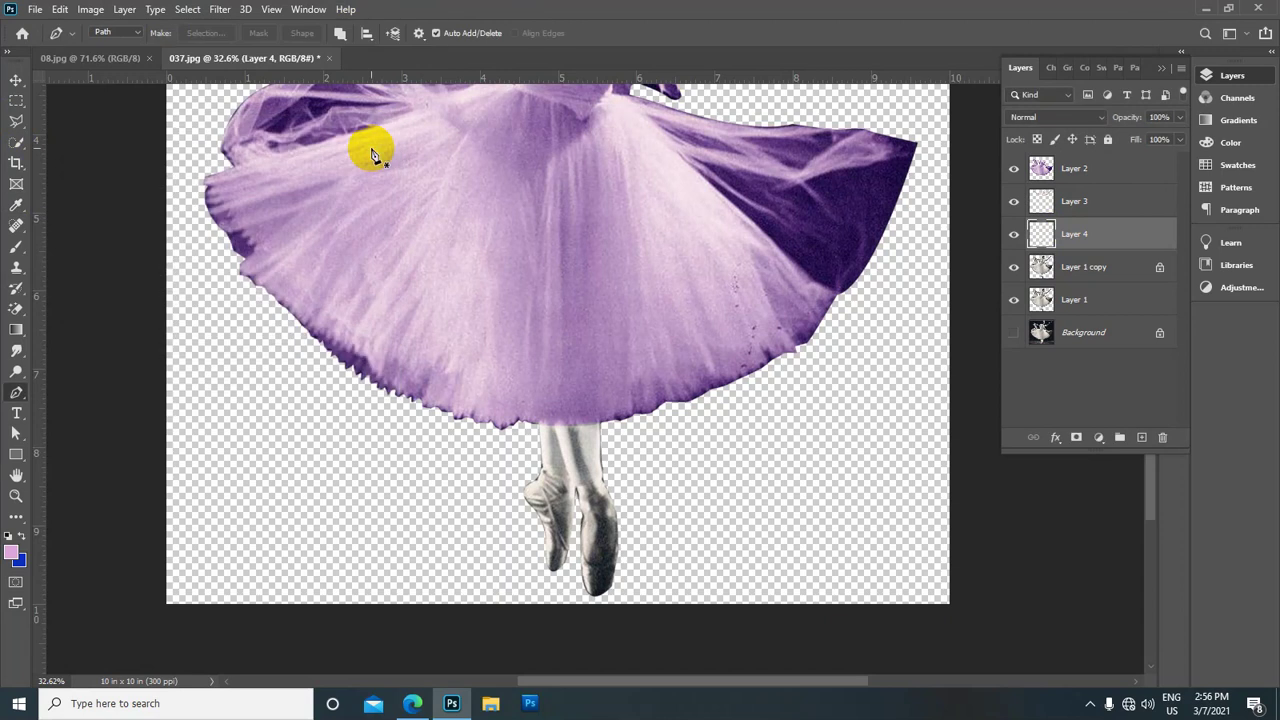
{"action": "key", "text": "ctrl+b"}
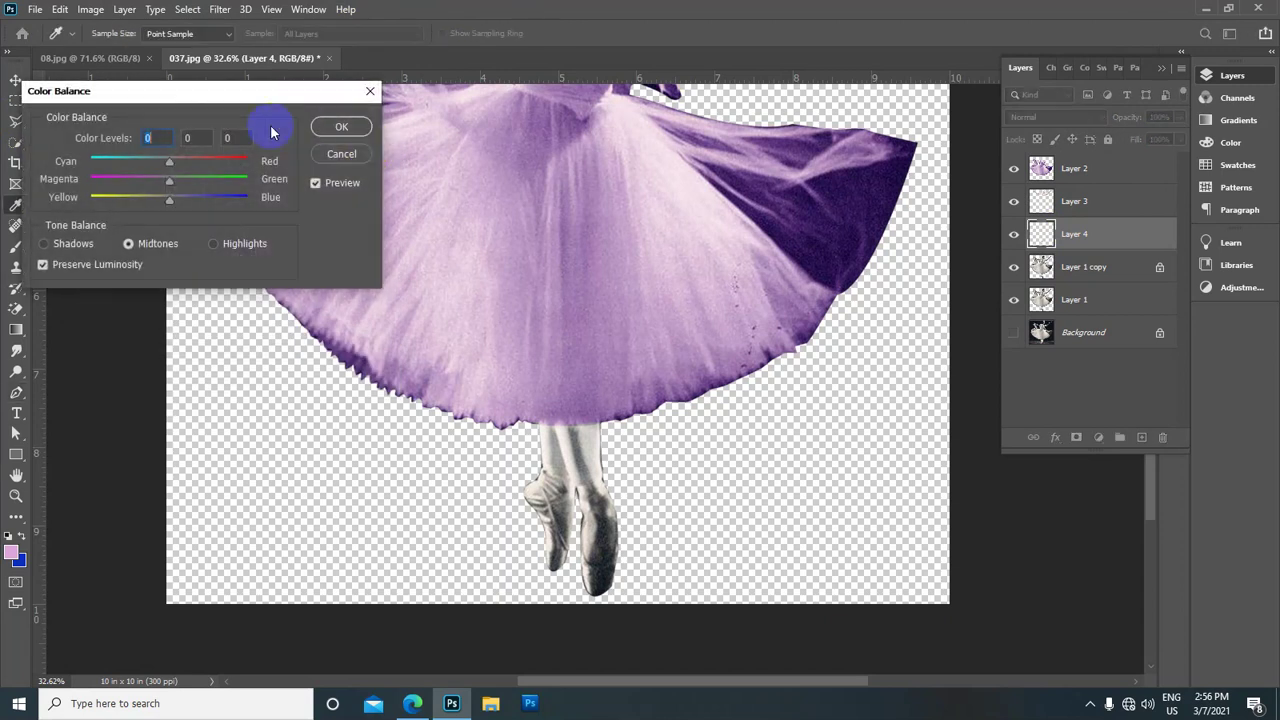
{"action": "left_click_drag", "start_coordinate": [169, 167], "coordinate": [233, 158]}
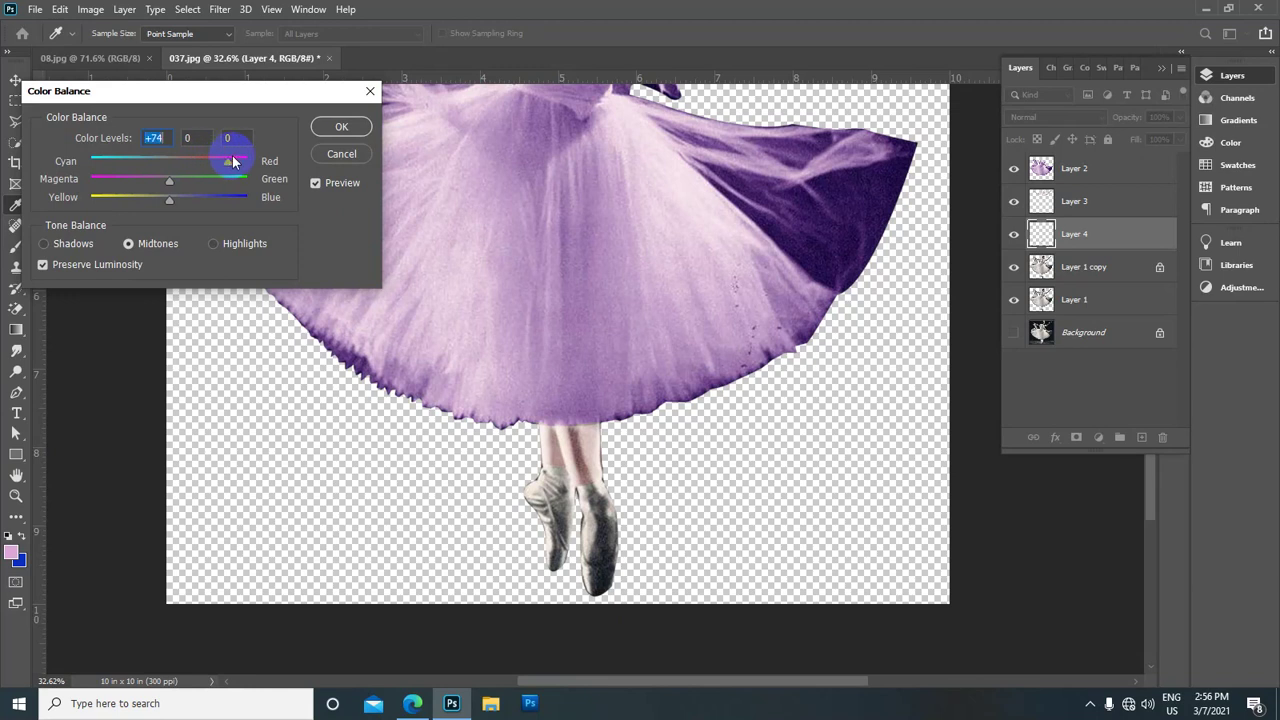
{"action": "left_click", "coordinate": [345, 130]}
Bring the feet into view and start a pen path across the ankles and right ankle
{"action": "key", "text": "p"}
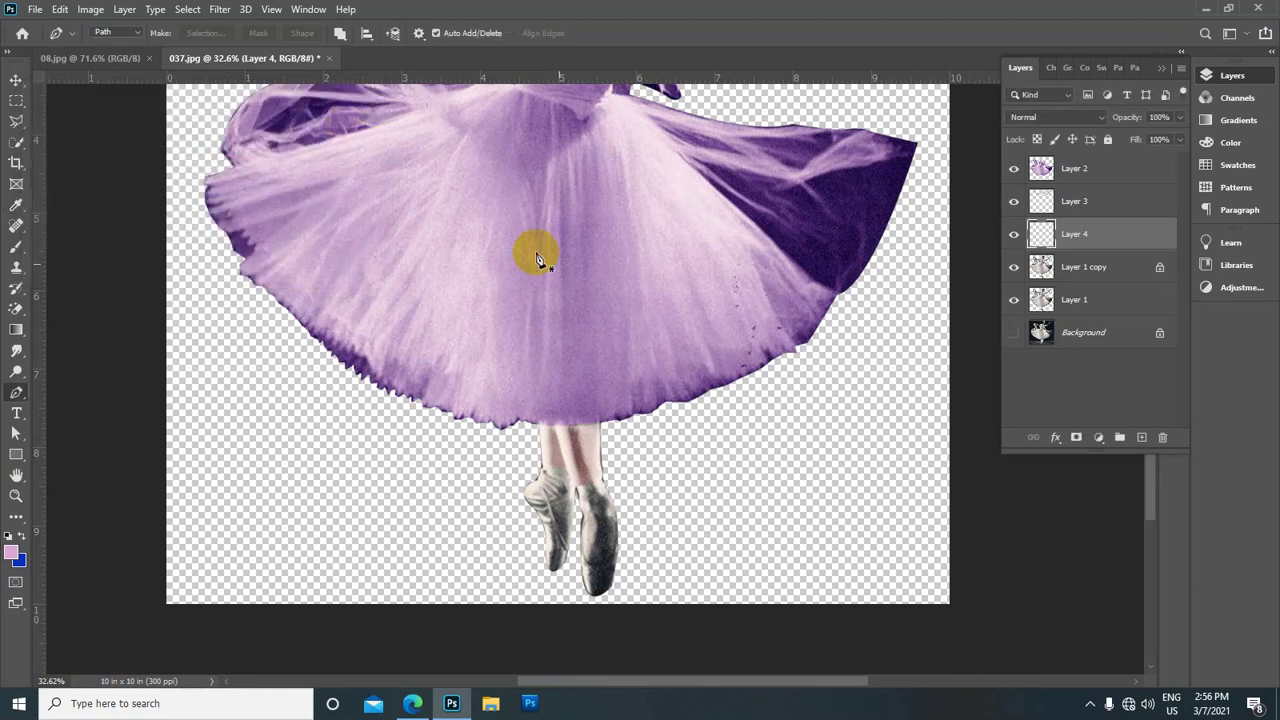
{"action": "key", "text": "ctrl+0"}
{"action": "scroll", "coordinate": [591, 320], "scroll_direction": "up", "scroll_amount": 3}
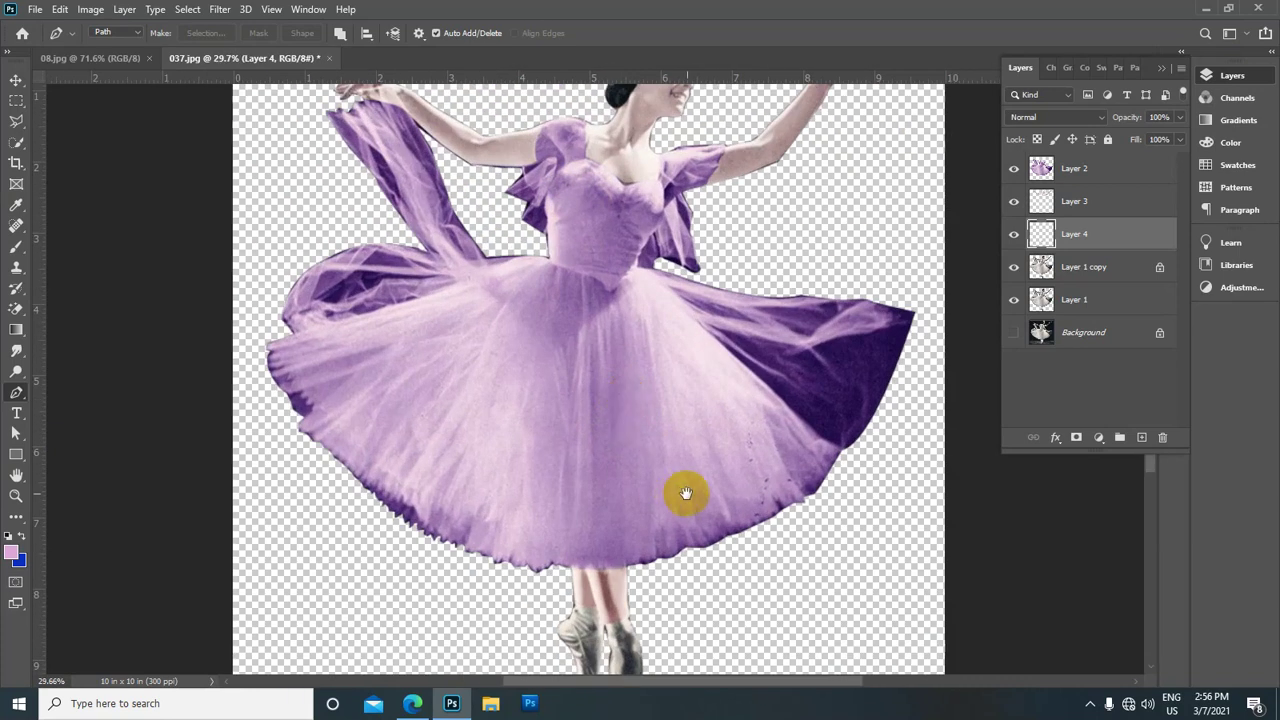
{"action": "left_click_drag", "start_coordinate": [686, 491], "coordinate": [651, 294]}
{"action": "scroll", "coordinate": [645, 383], "scroll_direction": "up", "scroll_amount": 1}
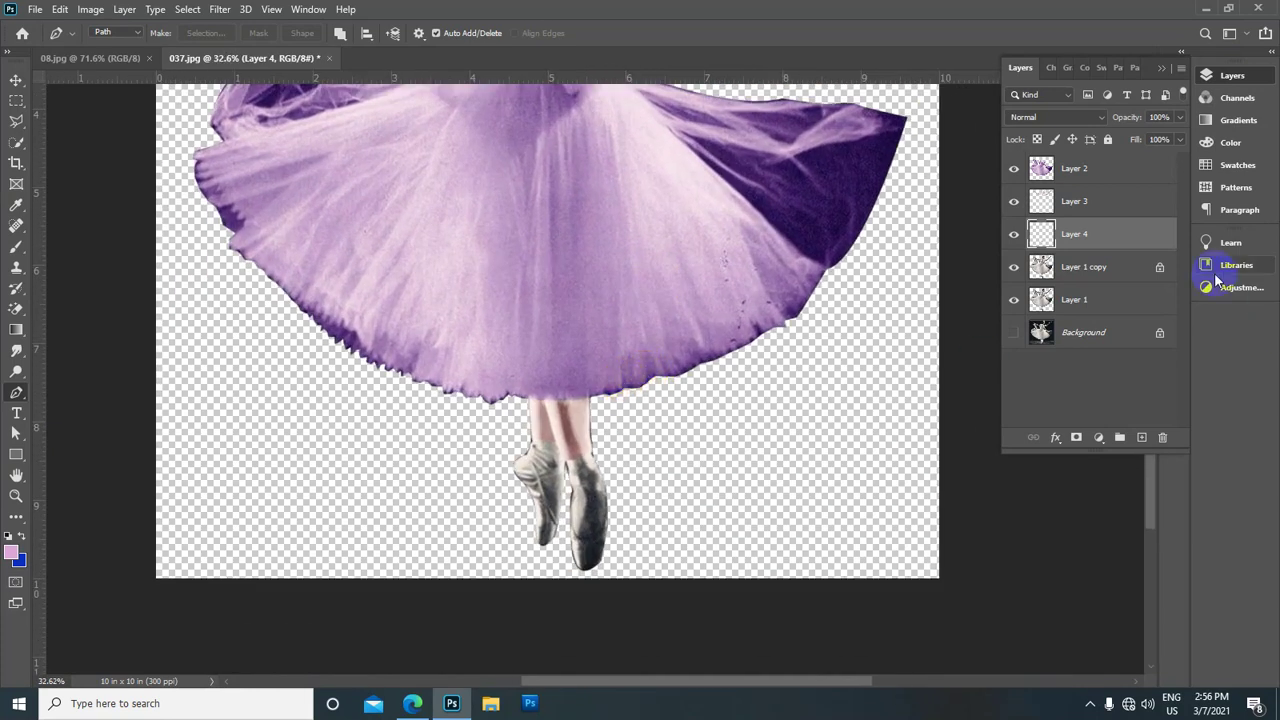
{"action": "left_click", "coordinate": [520, 438]}
{"action": "left_click", "coordinate": [556, 437]}
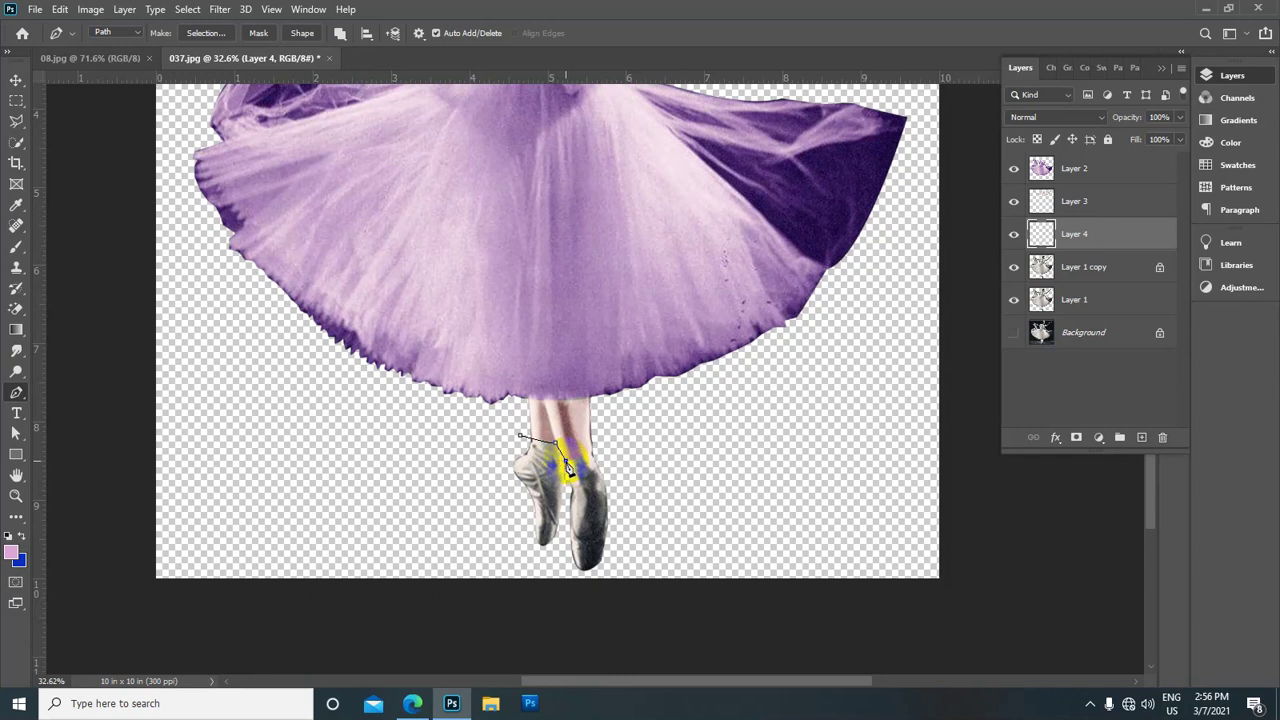
{"action": "left_click", "coordinate": [566, 459]}
{"action": "left_click_drag", "start_coordinate": [594, 450], "coordinate": [614, 431]}
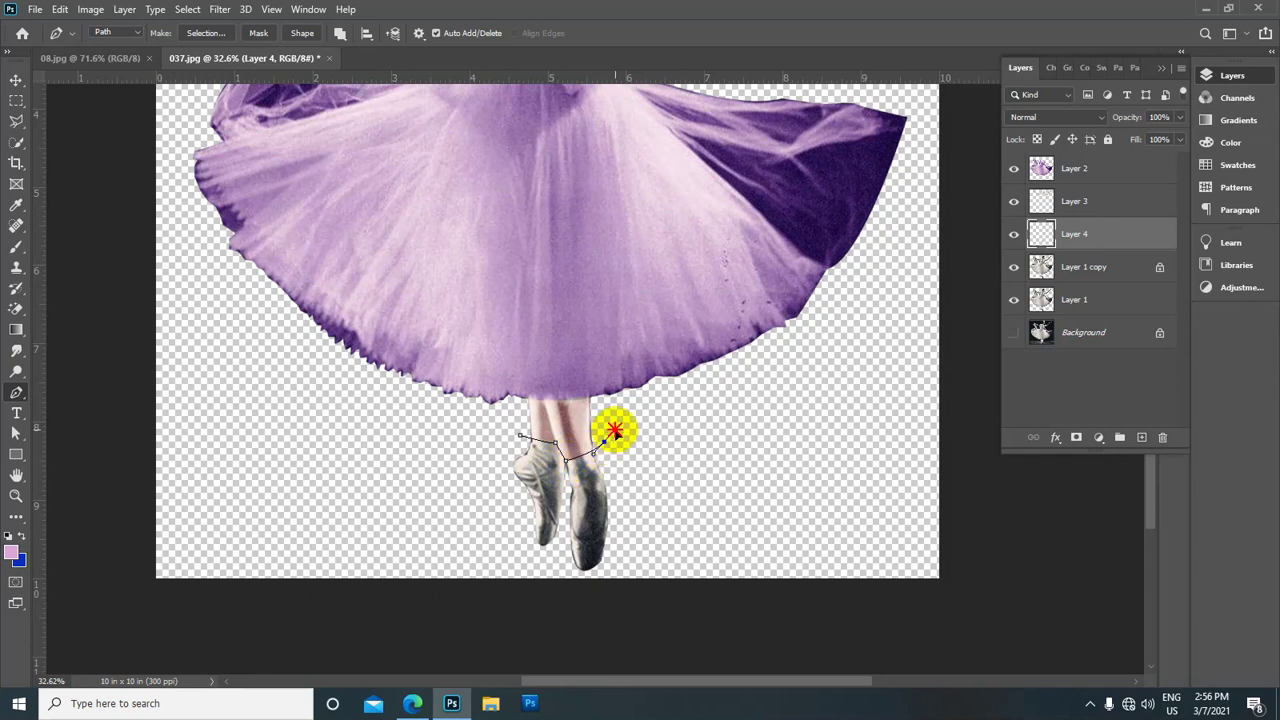
Finish the outline down the right shoe, under the tips and up the left shoe
{"action": "left_click", "coordinate": [629, 496]}
{"action": "left_click", "coordinate": [629, 538]}
{"action": "left_click", "coordinate": [609, 565]}
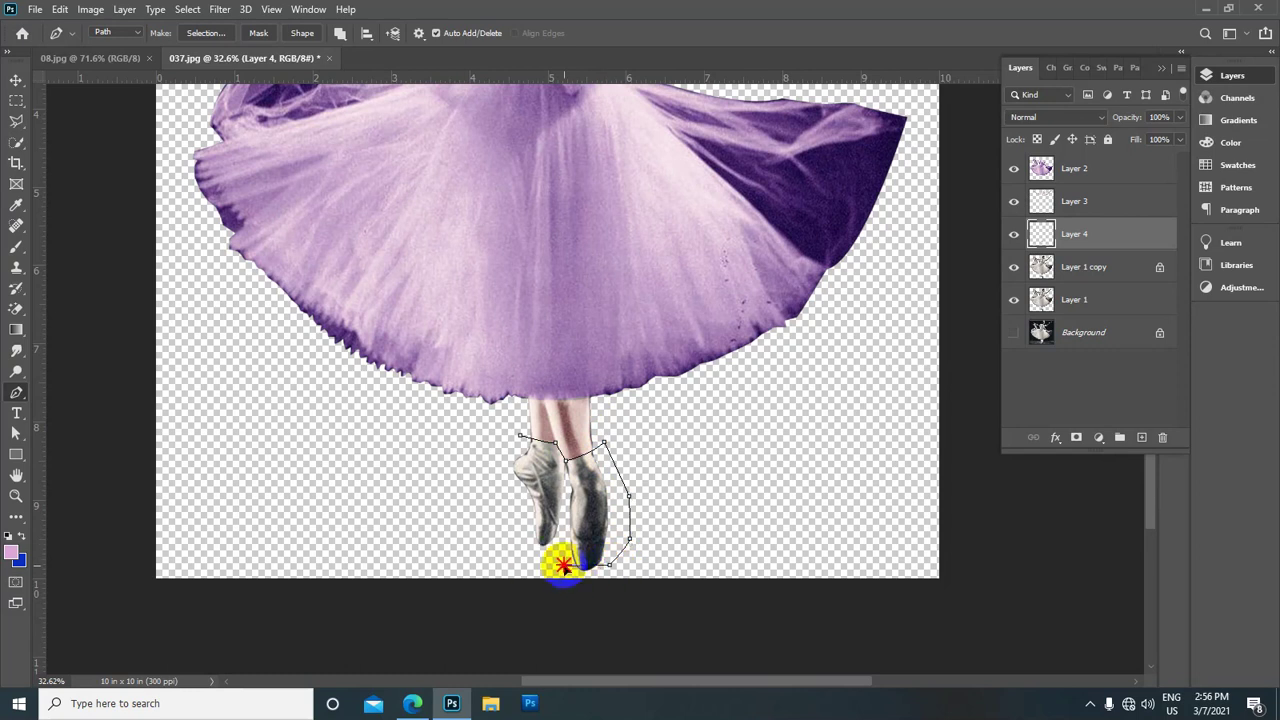
{"action": "left_click_drag", "start_coordinate": [560, 544], "coordinate": [523, 563]}
{"action": "left_click", "coordinate": [497, 545]}
{"action": "left_click", "coordinate": [487, 507]}
{"action": "left_click", "coordinate": [494, 467]}
{"action": "left_click", "coordinate": [519, 437]}
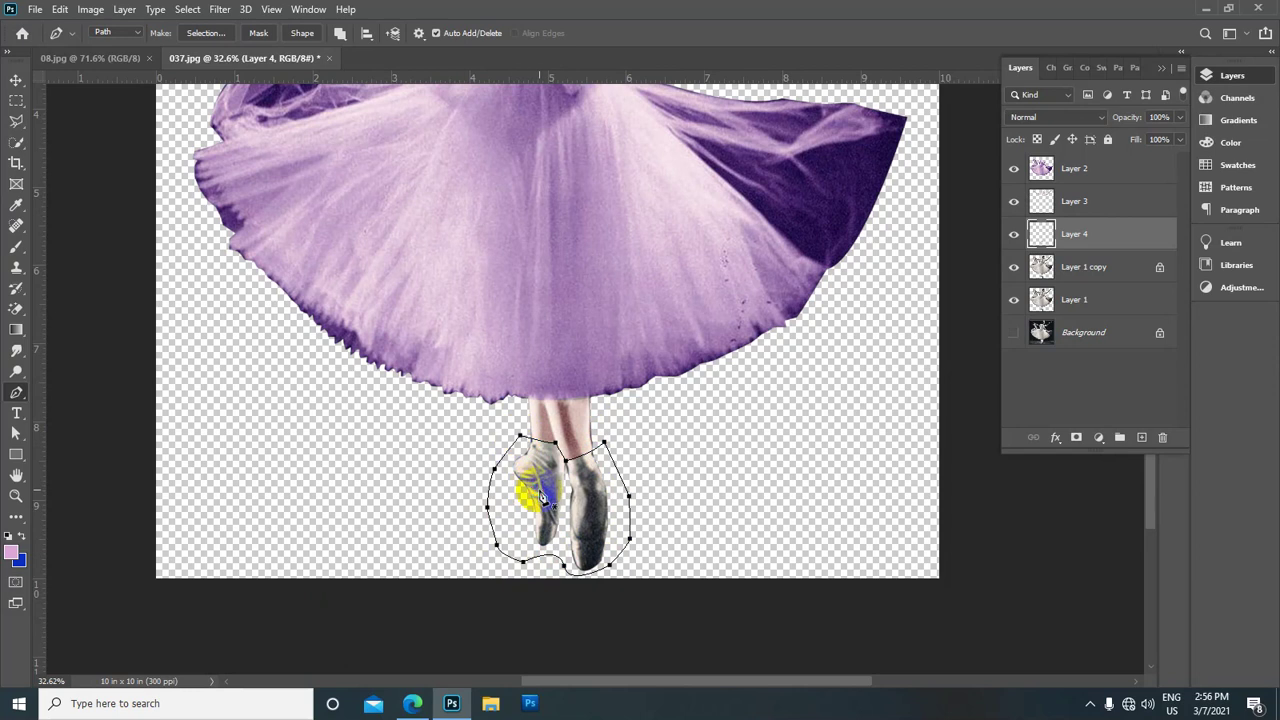
Convert the shoe outline to a selection and copy it from Layer 1 copy onto Layer 5
{"action": "right_click", "coordinate": [540, 490]}
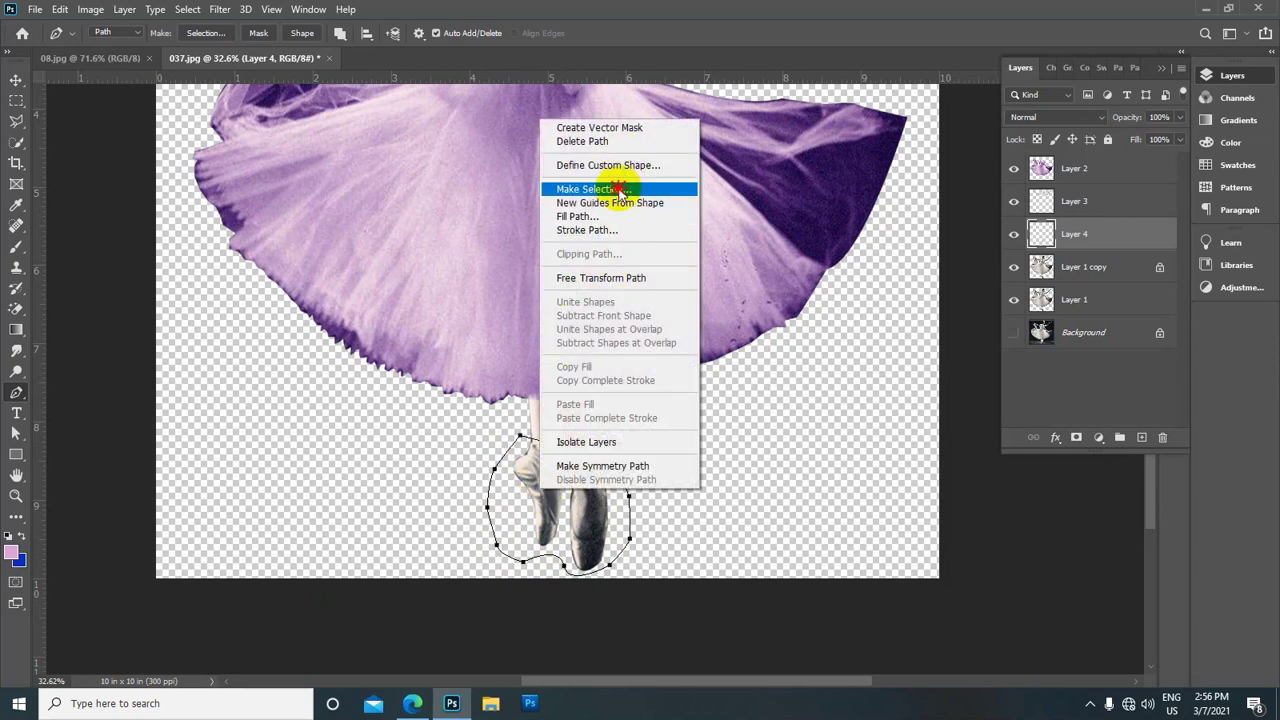
{"action": "left_click", "coordinate": [619, 189]}
{"action": "key", "text": "Return"}
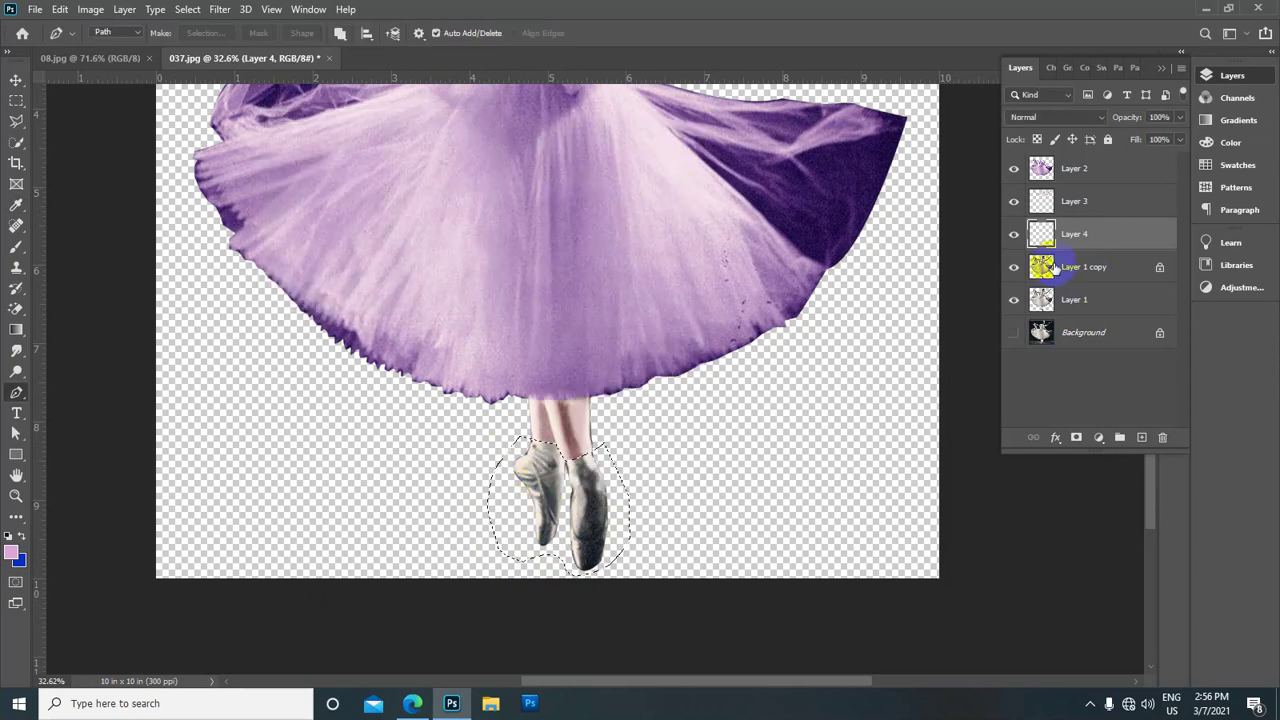
{"action": "left_click", "coordinate": [1062, 268]}
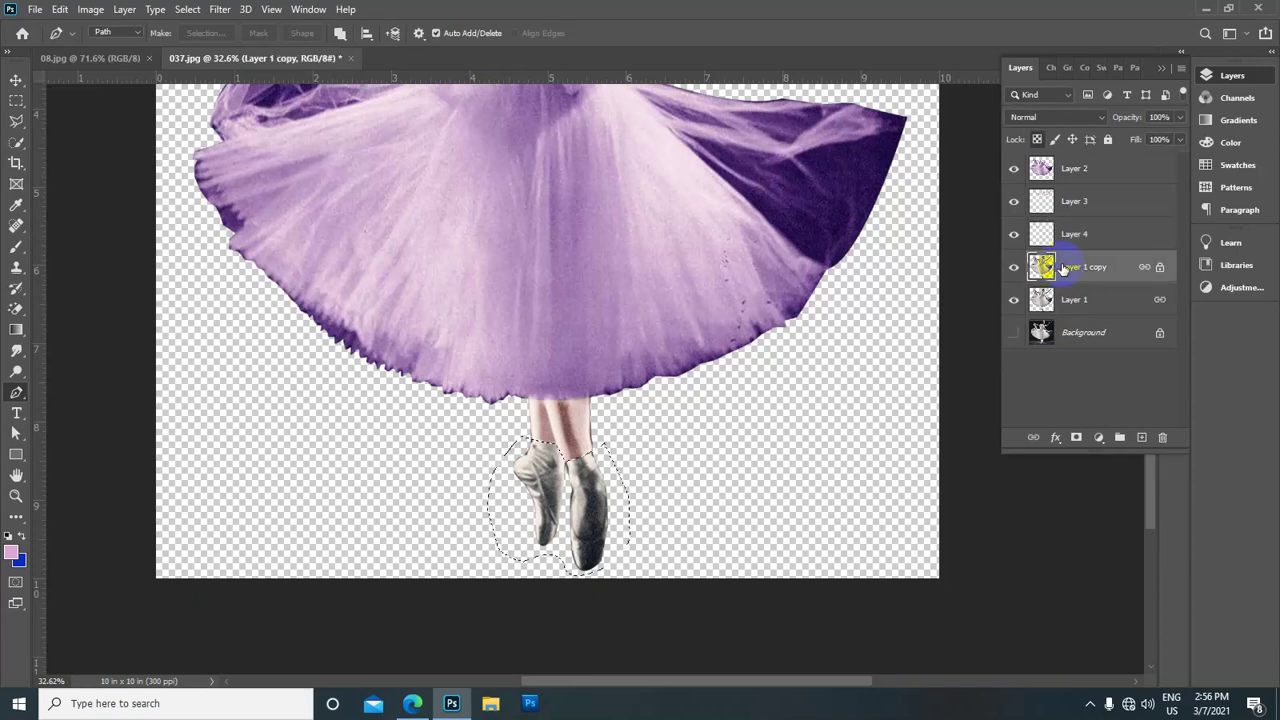
{"action": "key", "text": "ctrl+j"}
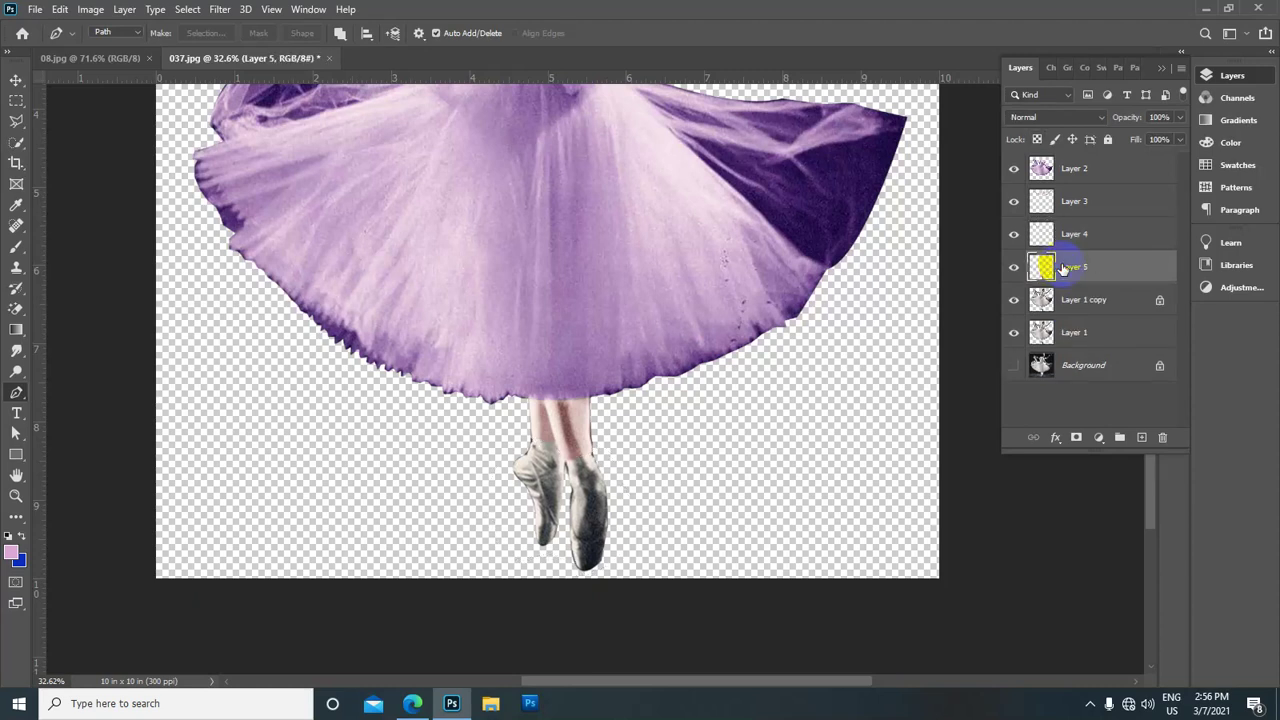
Raise the Levels midtone for the Layer 5 shoes to 3.58 and apply it
{"action": "scroll", "coordinate": [565, 480], "scroll_direction": "up", "scroll_amount": 1, "text": "alt"}
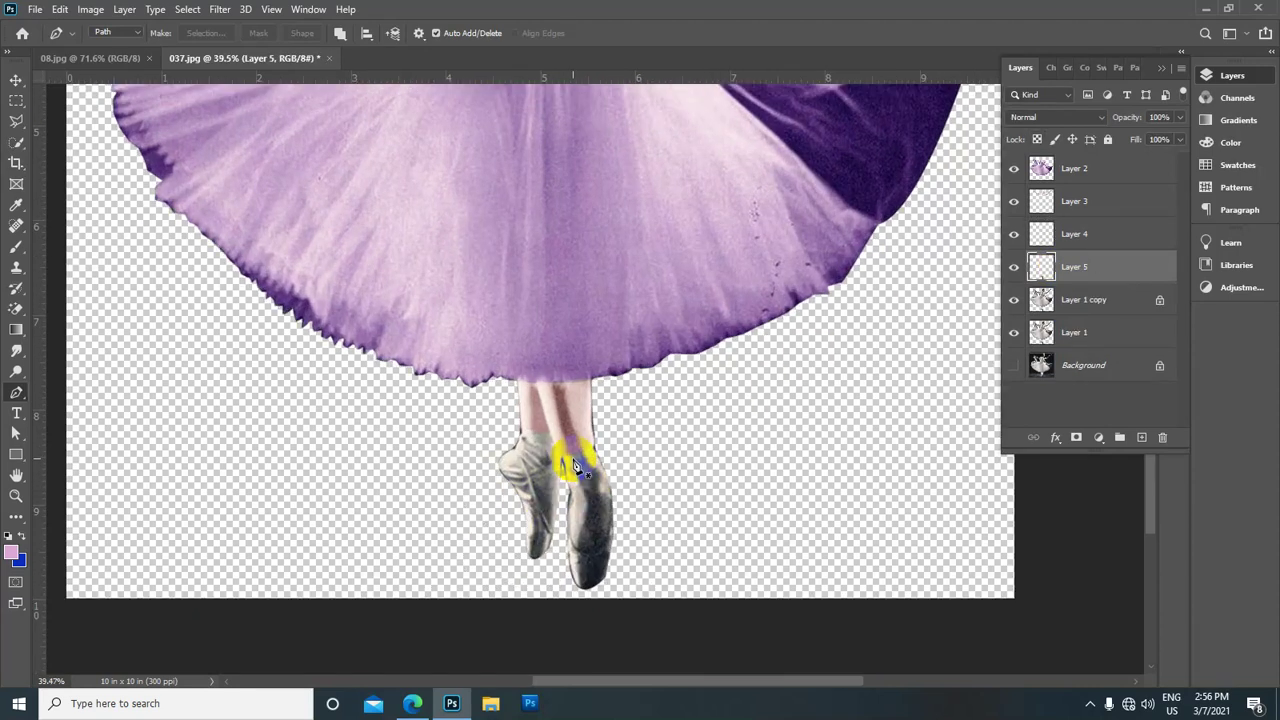
{"action": "key", "text": "ctrl+l"}
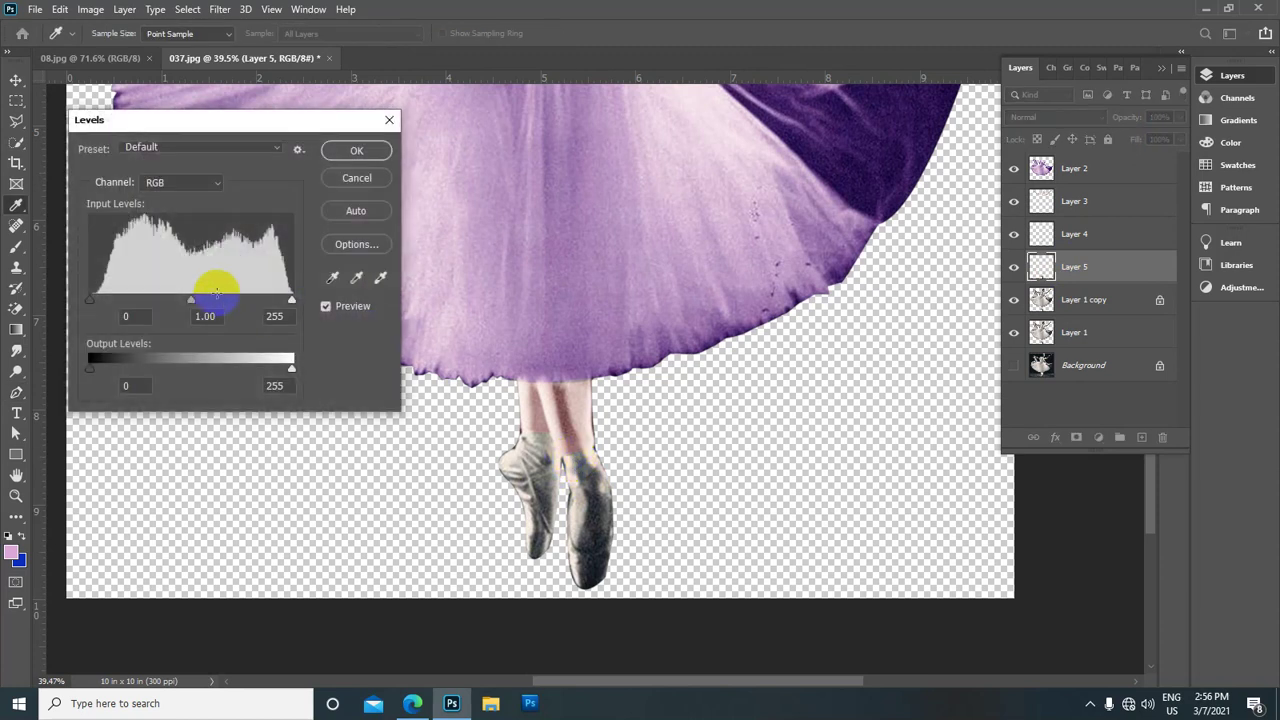
{"action": "left_click_drag", "start_coordinate": [190, 301], "coordinate": [127, 279]}
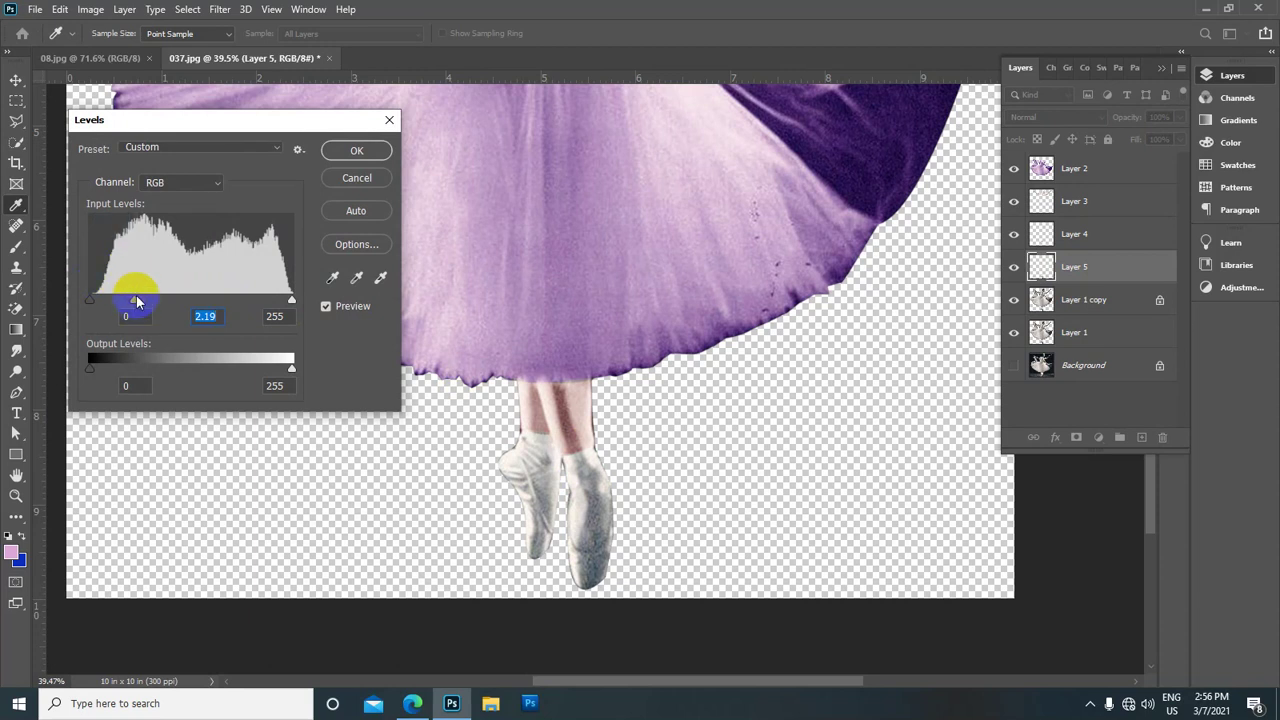
{"action": "left_click_drag", "start_coordinate": [133, 303], "coordinate": [107, 298]}
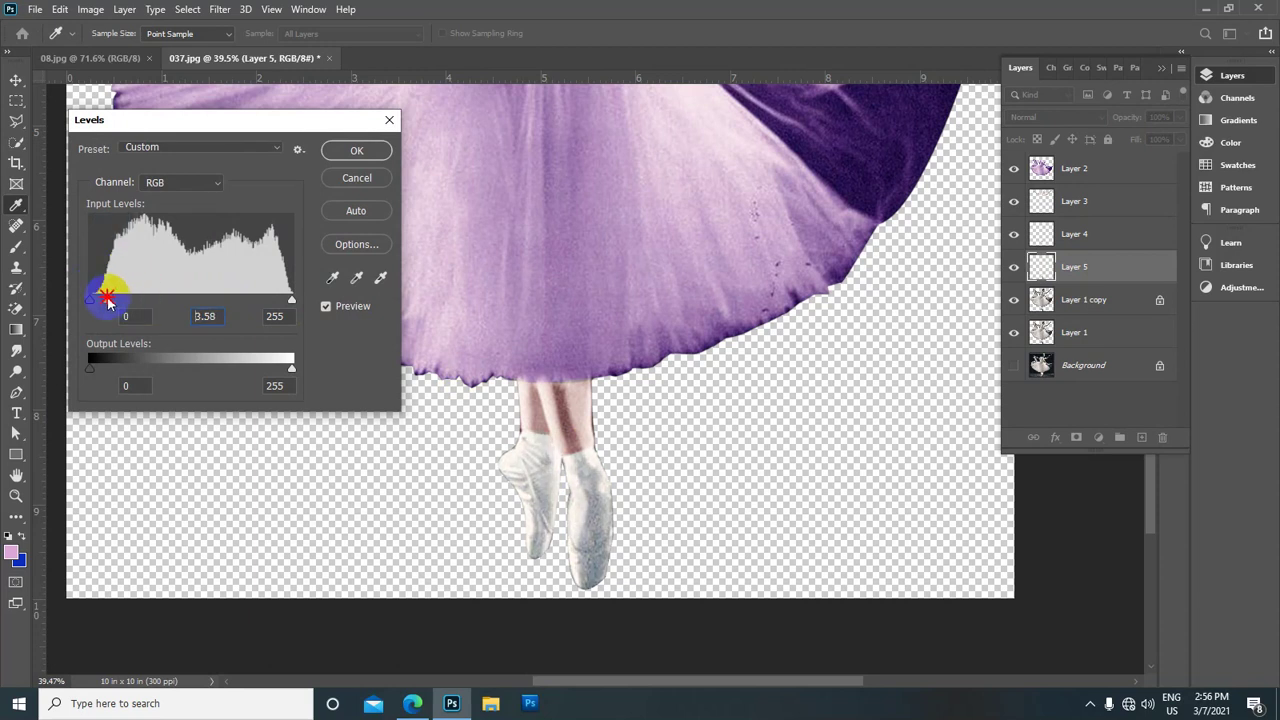
{"action": "left_click", "coordinate": [362, 153]}
Trace a pen path along the top strip of the dancer's hair
{"action": "scroll", "coordinate": [737, 243], "scroll_direction": "down", "scroll_amount": 3, "text": "alt"}
{"action": "scroll", "coordinate": [745, 250], "scroll_direction": "down", "scroll_amount": 1, "text": "alt"}
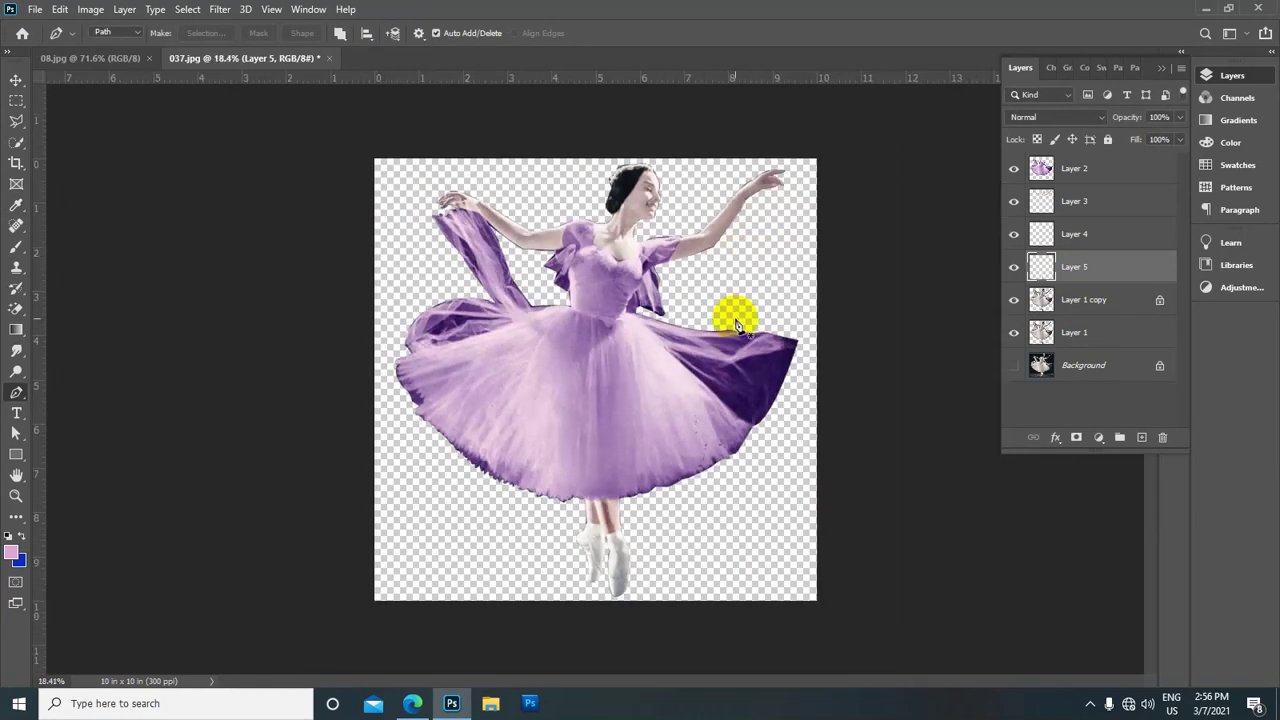
{"action": "scroll", "coordinate": [737, 320], "scroll_direction": "up", "scroll_amount": 1, "text": "alt"}
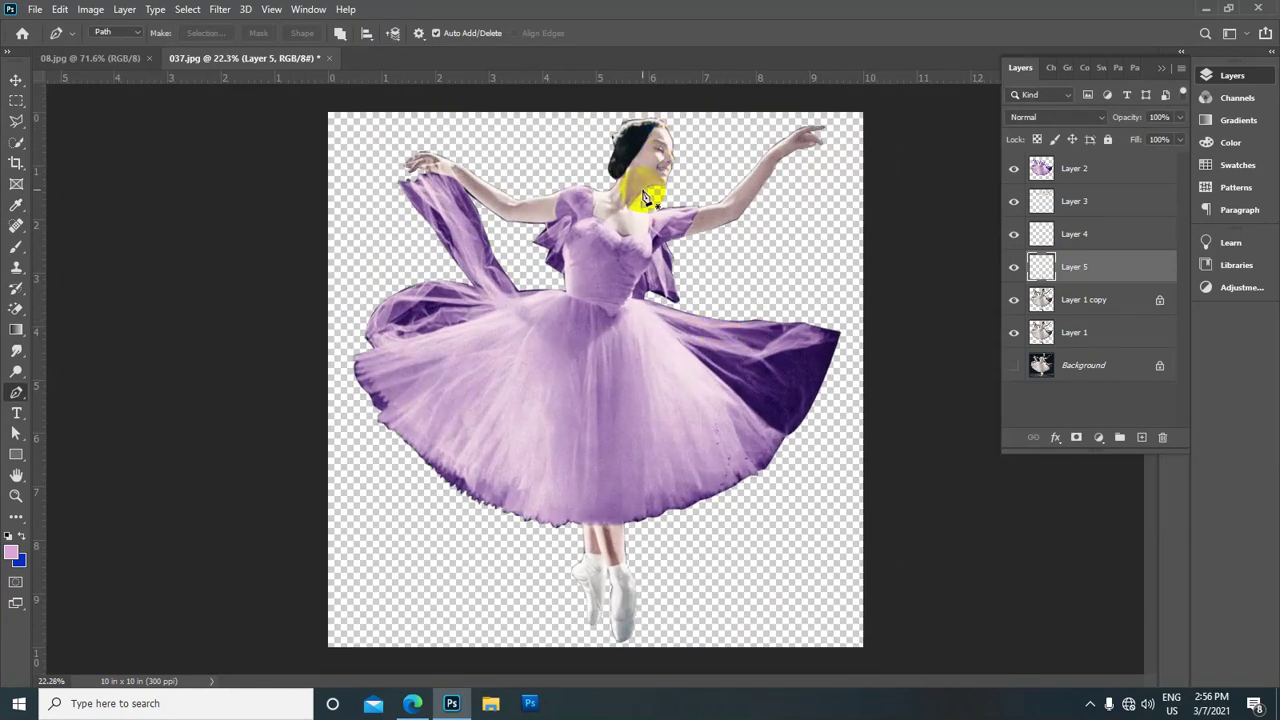
{"action": "scroll", "coordinate": [652, 180], "scroll_direction": "up", "scroll_amount": 3, "text": "alt"}
{"action": "scroll", "coordinate": [655, 150], "scroll_direction": "up", "scroll_amount": 1, "text": "alt"}
{"action": "scroll", "coordinate": [614, 214], "scroll_direction": "up", "scroll_amount": 1, "text": "alt"}
{"action": "scroll", "coordinate": [623, 209], "scroll_direction": "up", "scroll_amount": 1, "text": "alt"}
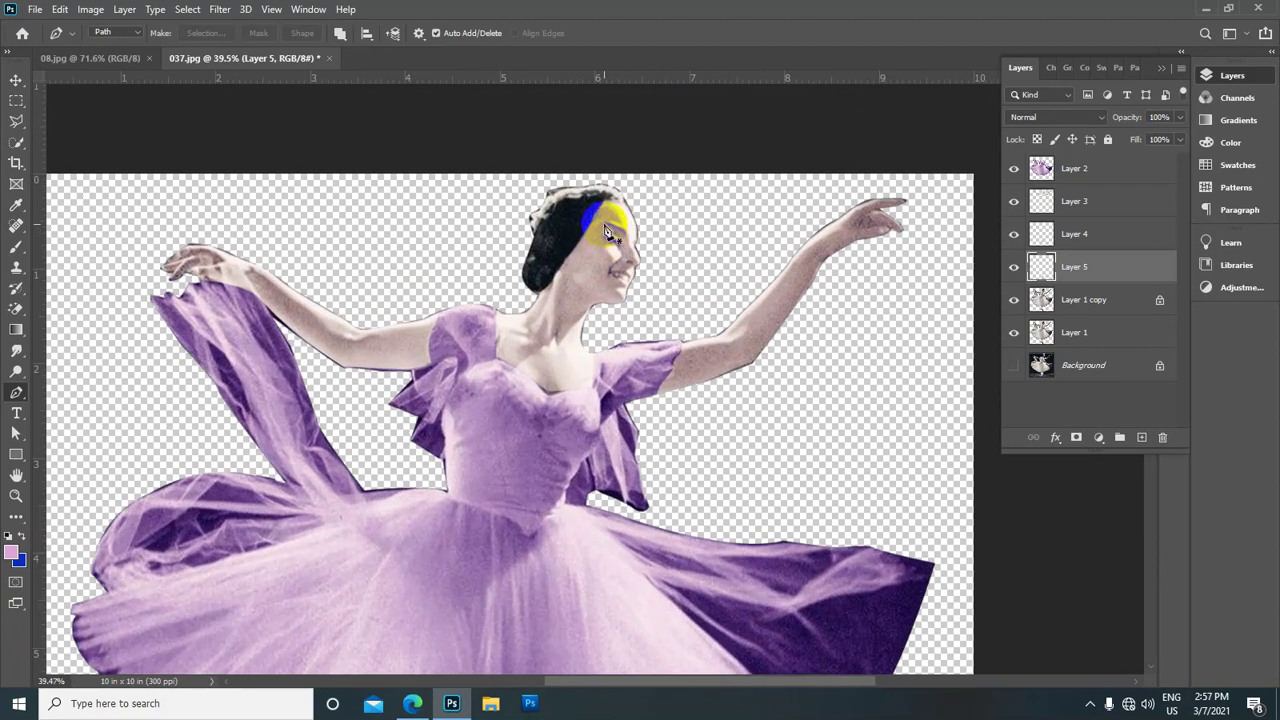
{"action": "scroll", "coordinate": [609, 209], "scroll_direction": "up", "scroll_amount": 1, "text": "alt"}
{"action": "scroll", "coordinate": [598, 212], "scroll_direction": "up", "scroll_amount": 1, "text": "alt"}
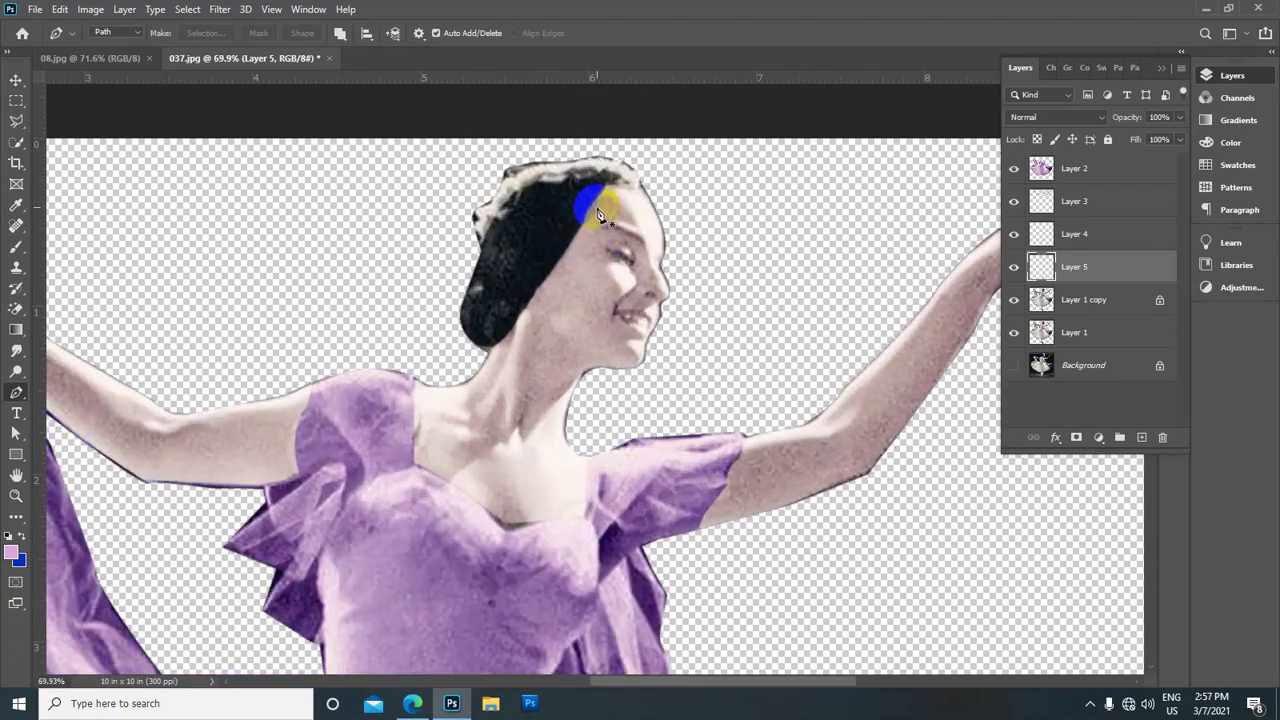
{"action": "left_click", "coordinate": [481, 250]}
{"action": "left_click", "coordinate": [514, 190]}
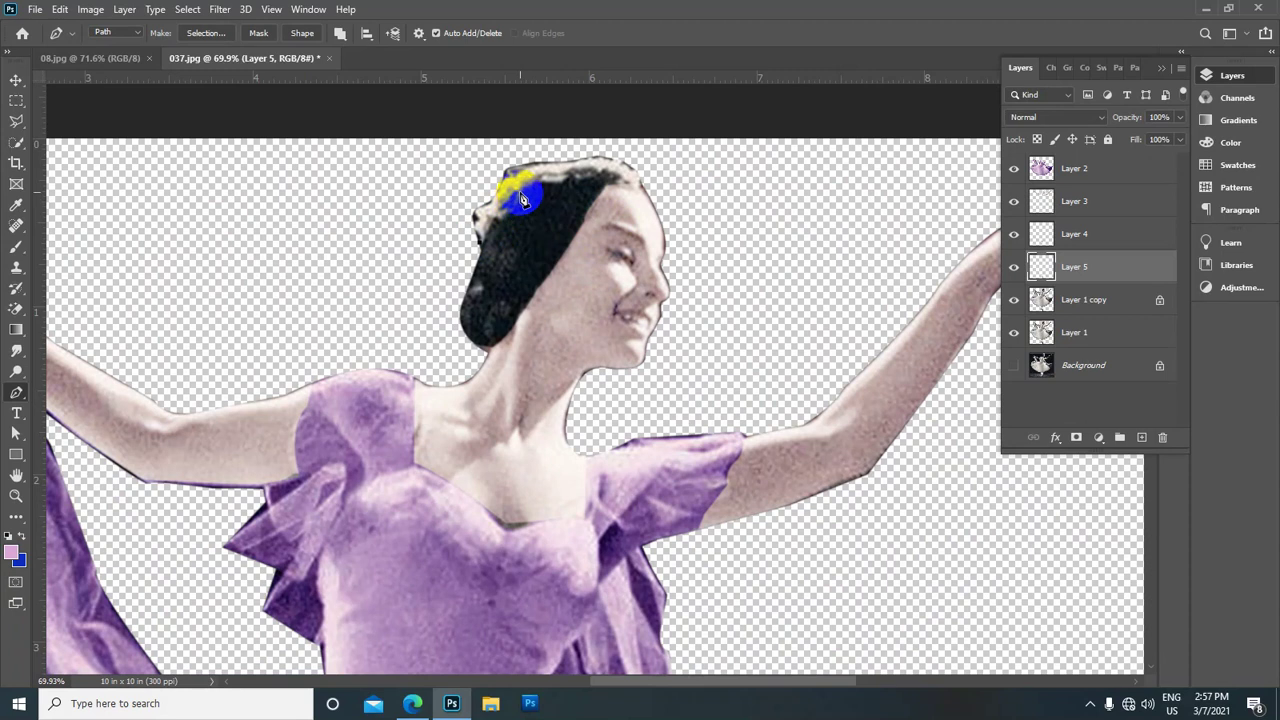
{"action": "left_click", "coordinate": [521, 199]}
{"action": "left_click_drag", "start_coordinate": [600, 180], "coordinate": [633, 174]}
{"action": "left_click", "coordinate": [487, 212]}
{"action": "mouse_move", "coordinate": [487, 212]}
{"action": "left_mouse_down"}
{"action": "mouse_move", "coordinate": [510, 175]}
{"action": "mouse_move", "coordinate": [462, 192]}
{"action": "left_mouse_up"}
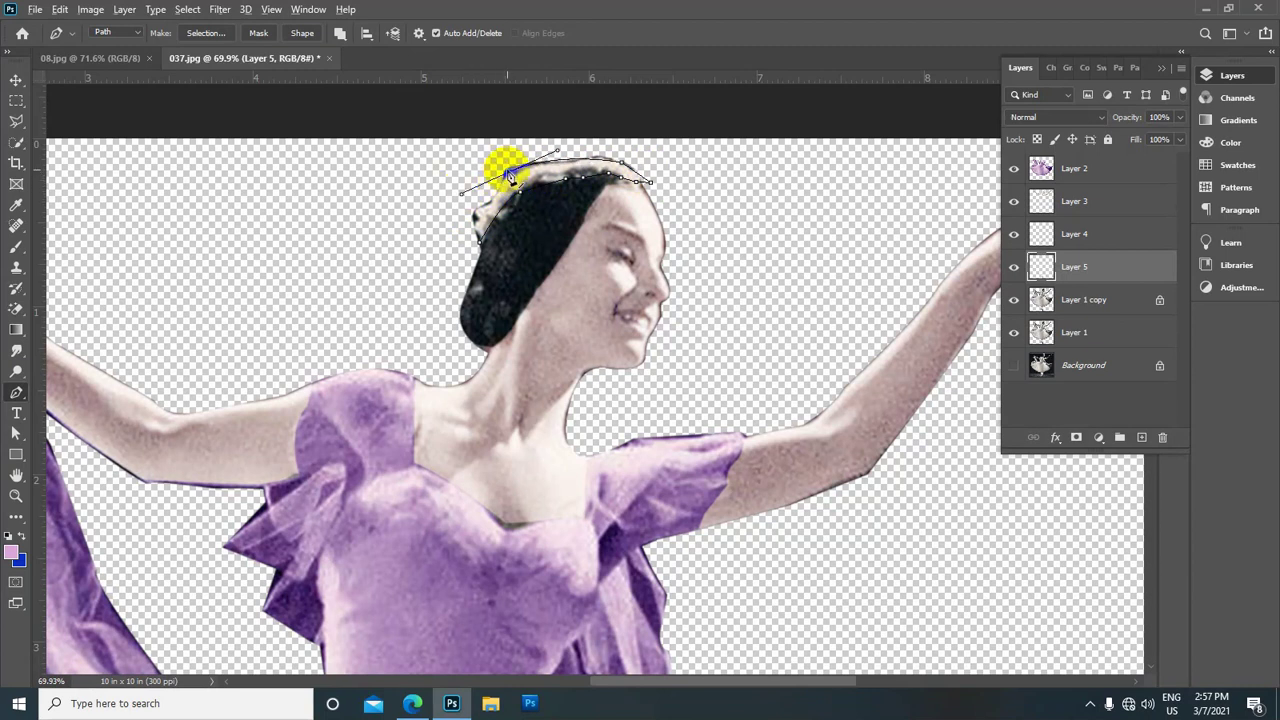
{"action": "left_click", "coordinate": [478, 220]}
Turn the hair path into a selection and copy it from Layer 1 copy onto Layer 6
{"action": "right_click", "coordinate": [557, 169]}
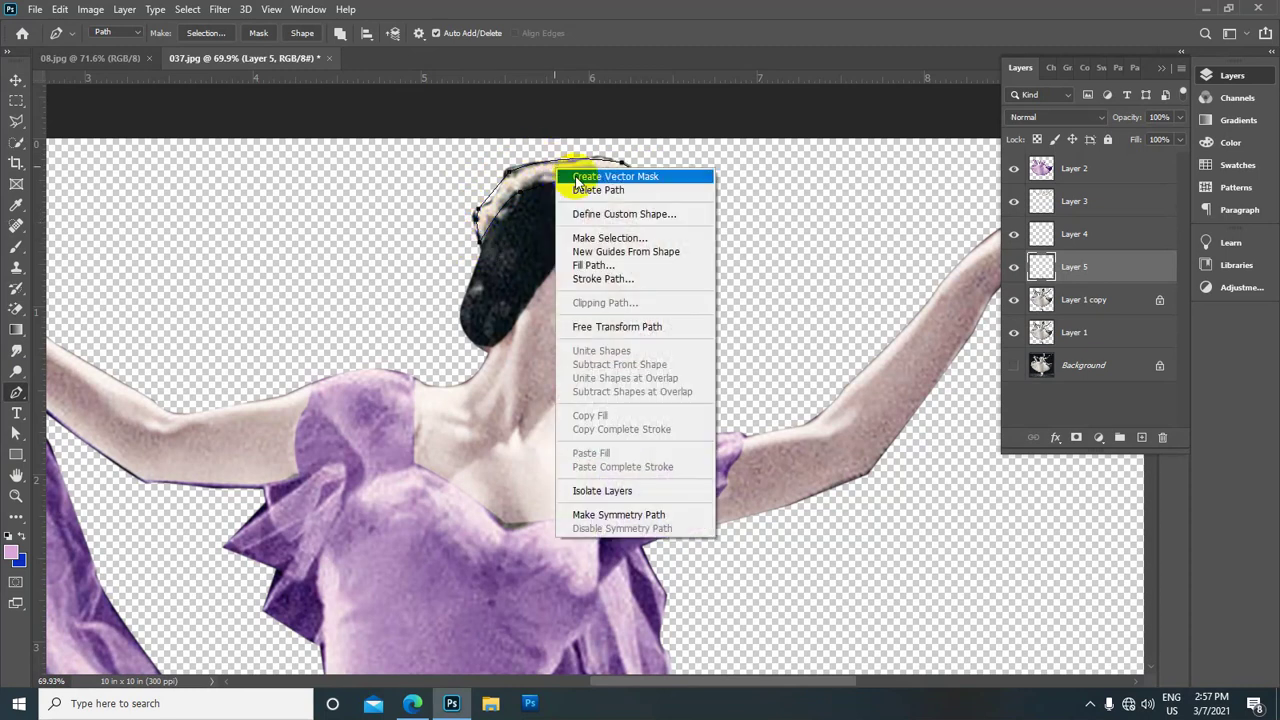
{"action": "left_click", "coordinate": [610, 237]}
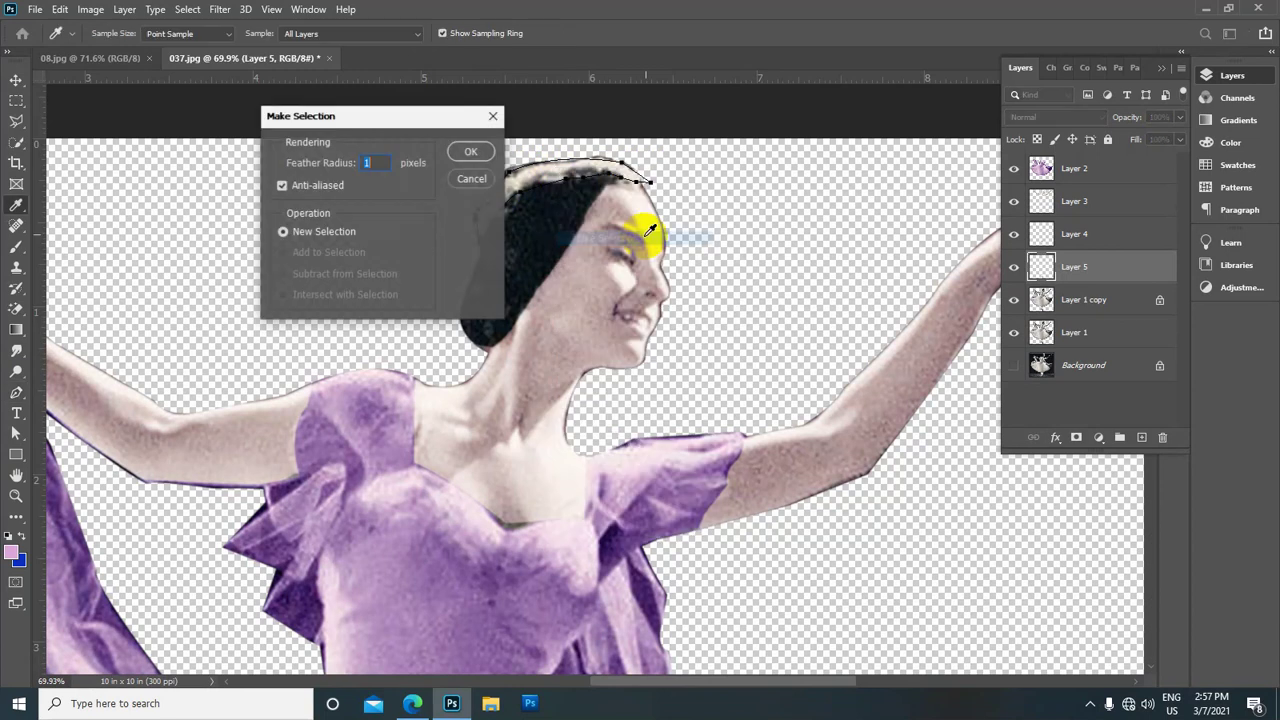
{"action": "key", "text": "Return"}
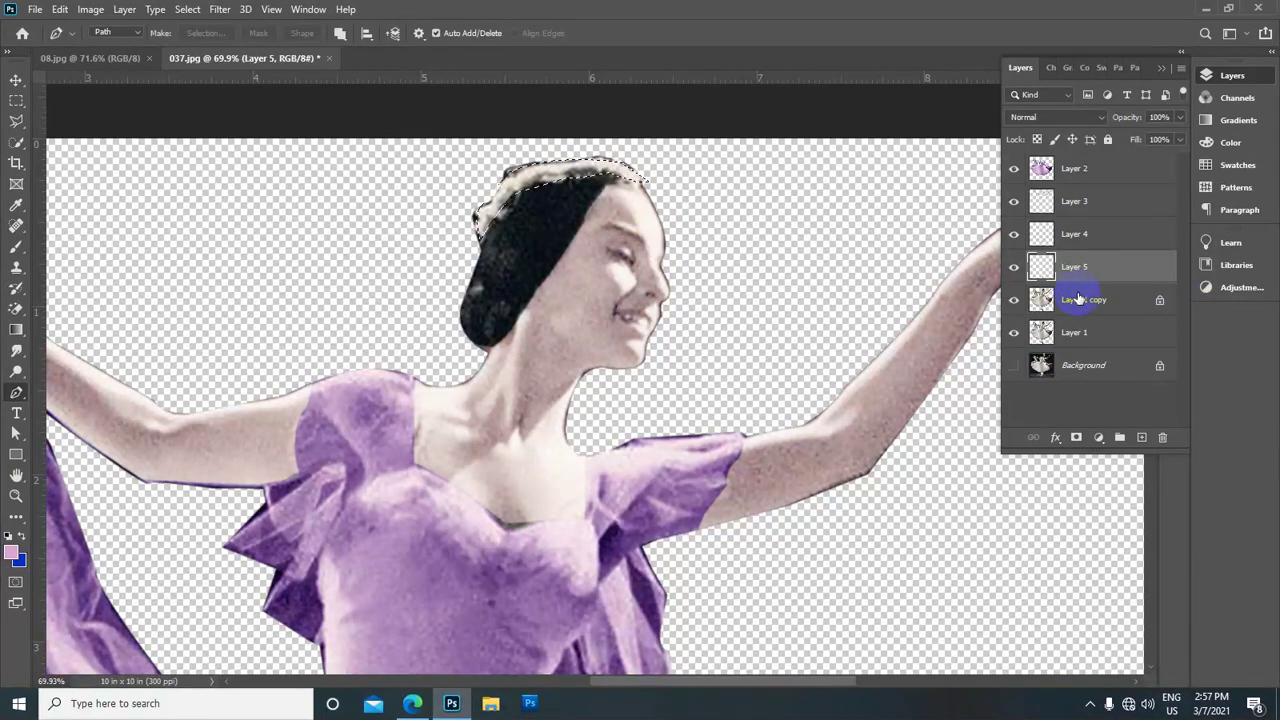
{"action": "left_click", "coordinate": [1078, 298]}
{"action": "key", "text": "ctrl+j"}
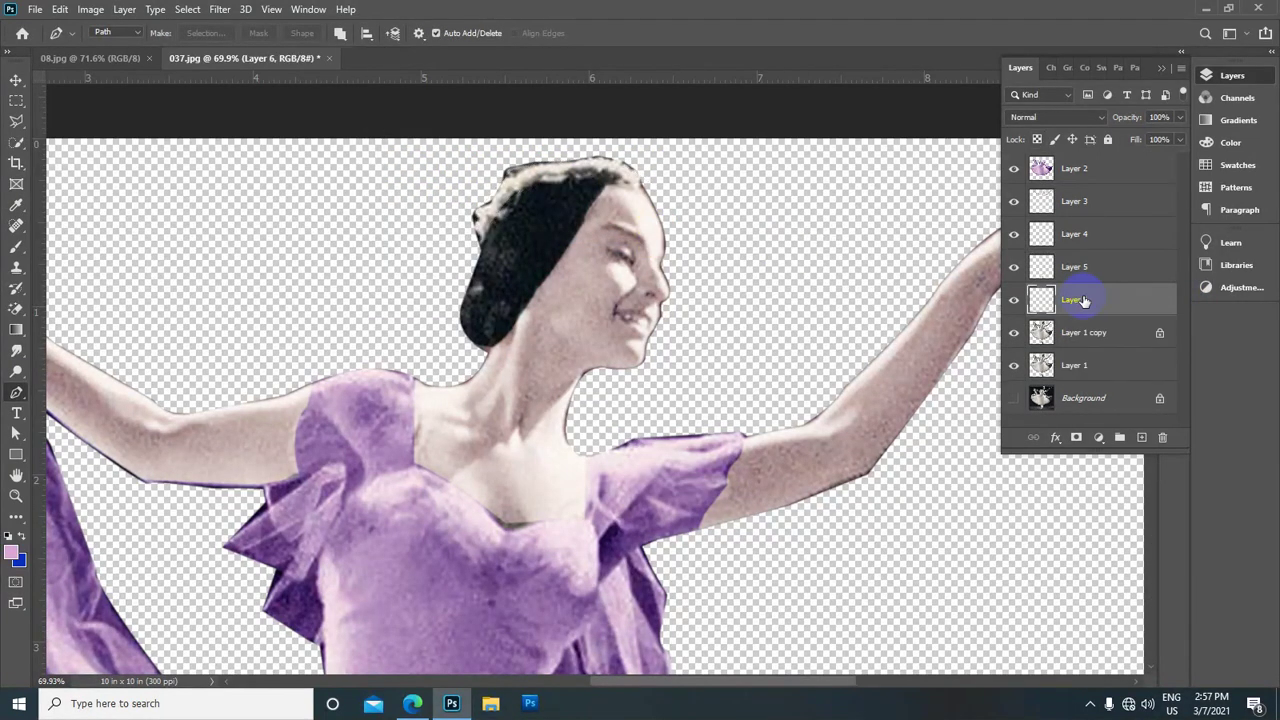
{"action": "left_click", "coordinate": [1012, 297]}
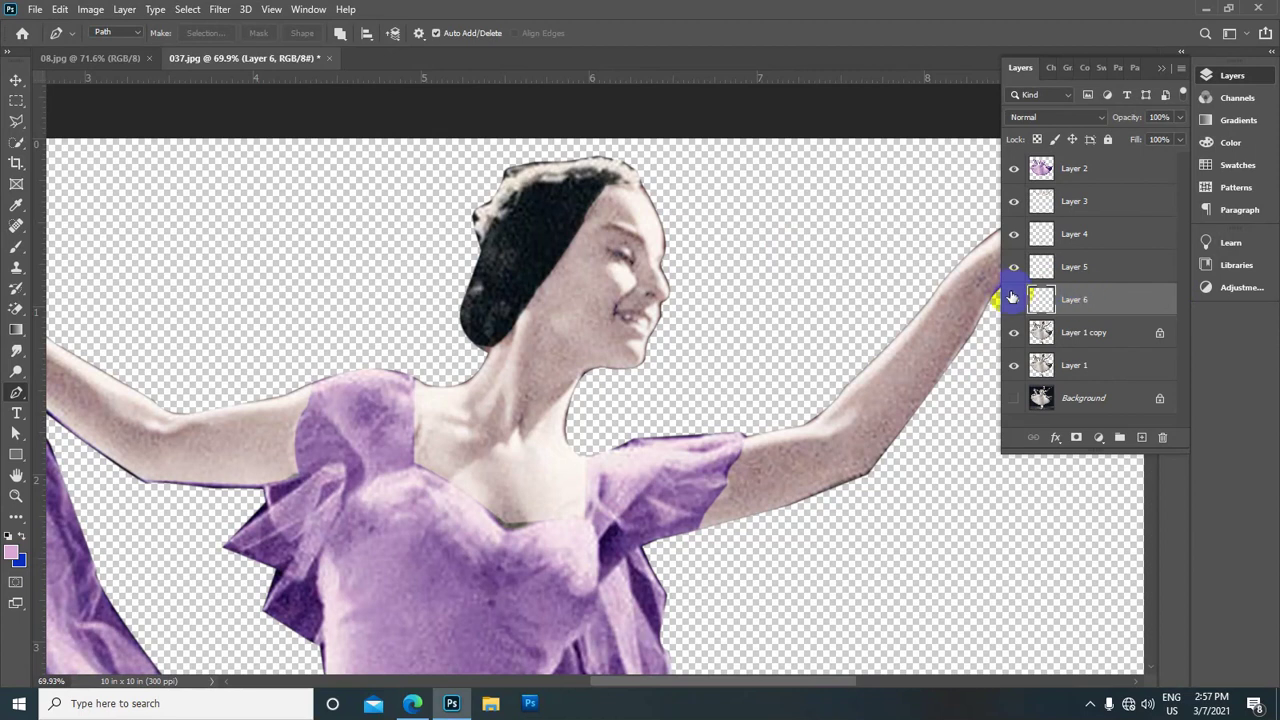
Boost the Layer 6 Levels midtone to 3.39 and apply it
{"action": "key", "text": "ctrl+l"}
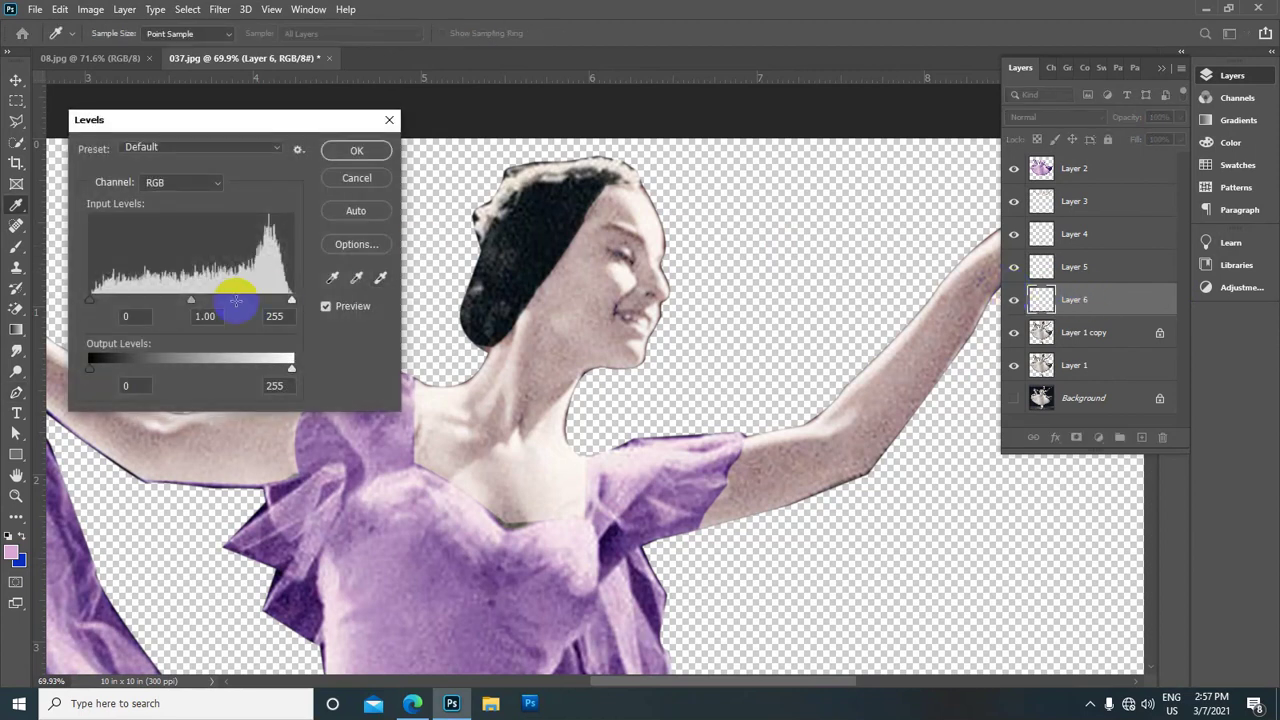
{"action": "left_click_drag", "start_coordinate": [193, 306], "coordinate": [123, 297]}
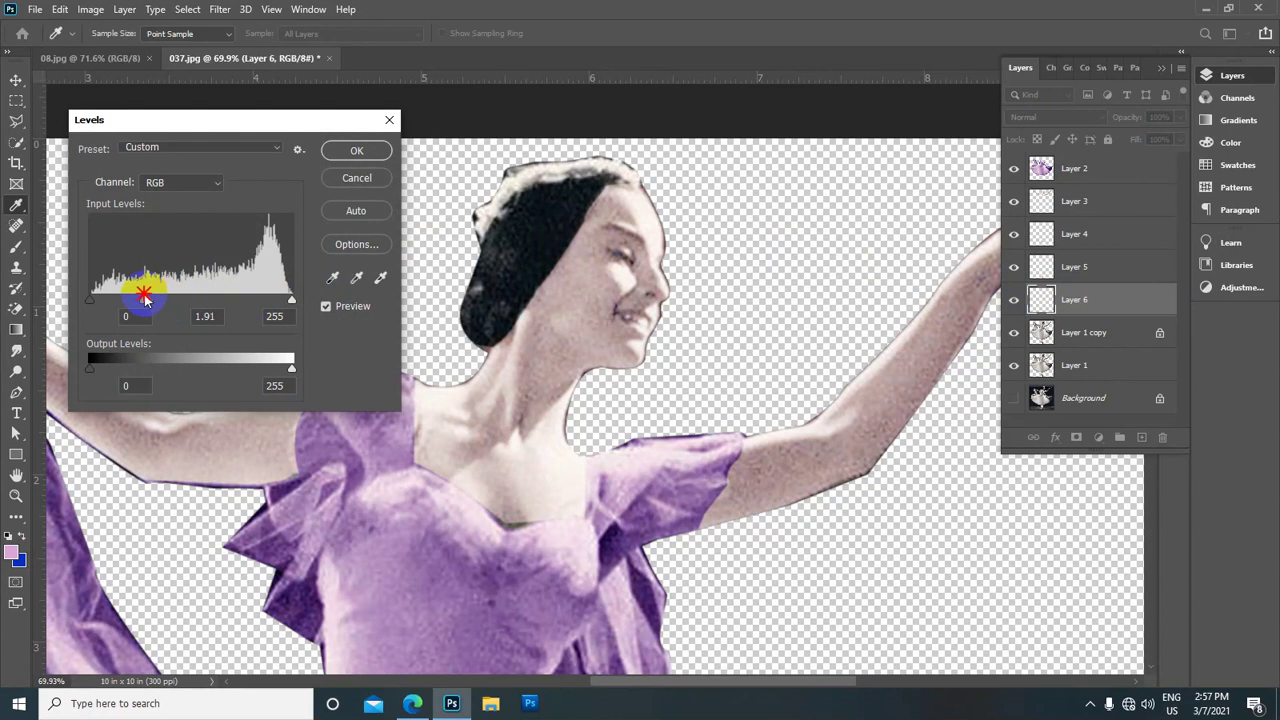
{"action": "left_click_drag", "start_coordinate": [115, 293], "coordinate": [109, 295]}
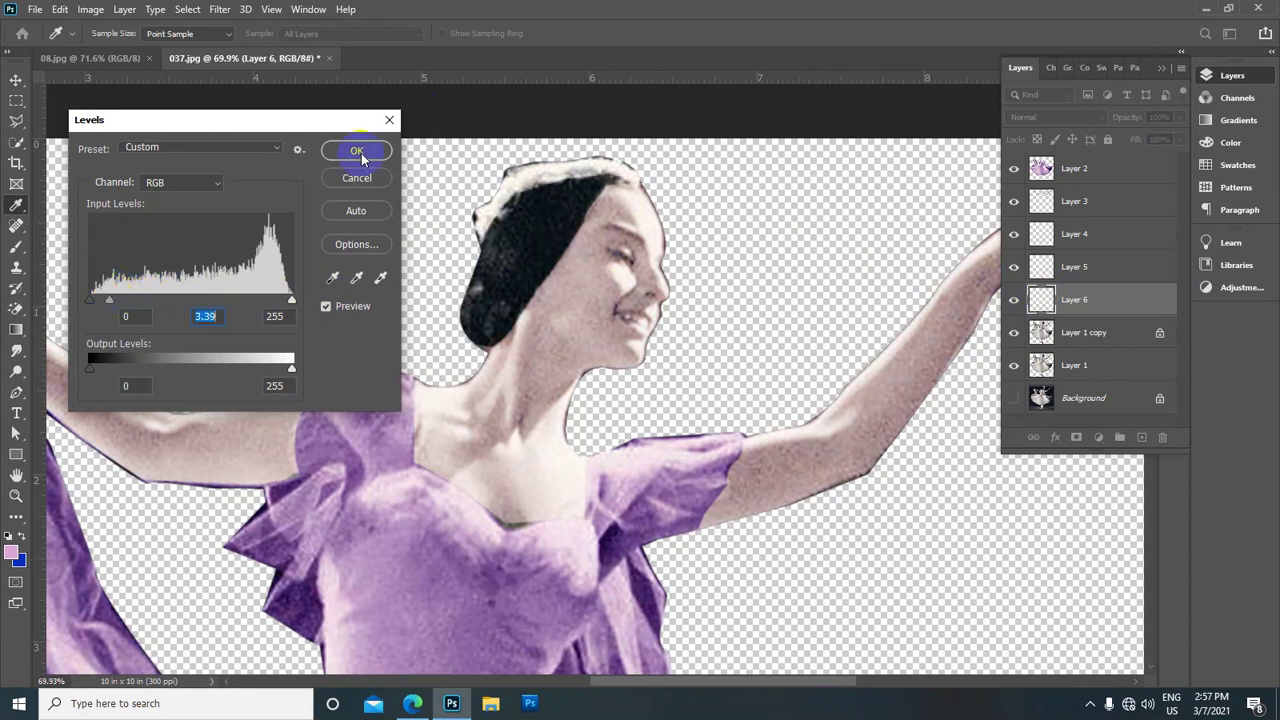
{"action": "left_click", "coordinate": [357, 151]}
{"action": "key", "text": "p"}
{"action": "scroll", "coordinate": [580, 177], "scroll_direction": "down", "scroll_amount": 2}
{"action": "scroll", "coordinate": [640, 200], "scroll_direction": "down", "scroll_amount": 2}
{"action": "scroll", "coordinate": [657, 200], "scroll_direction": "down", "scroll_amount": 2}
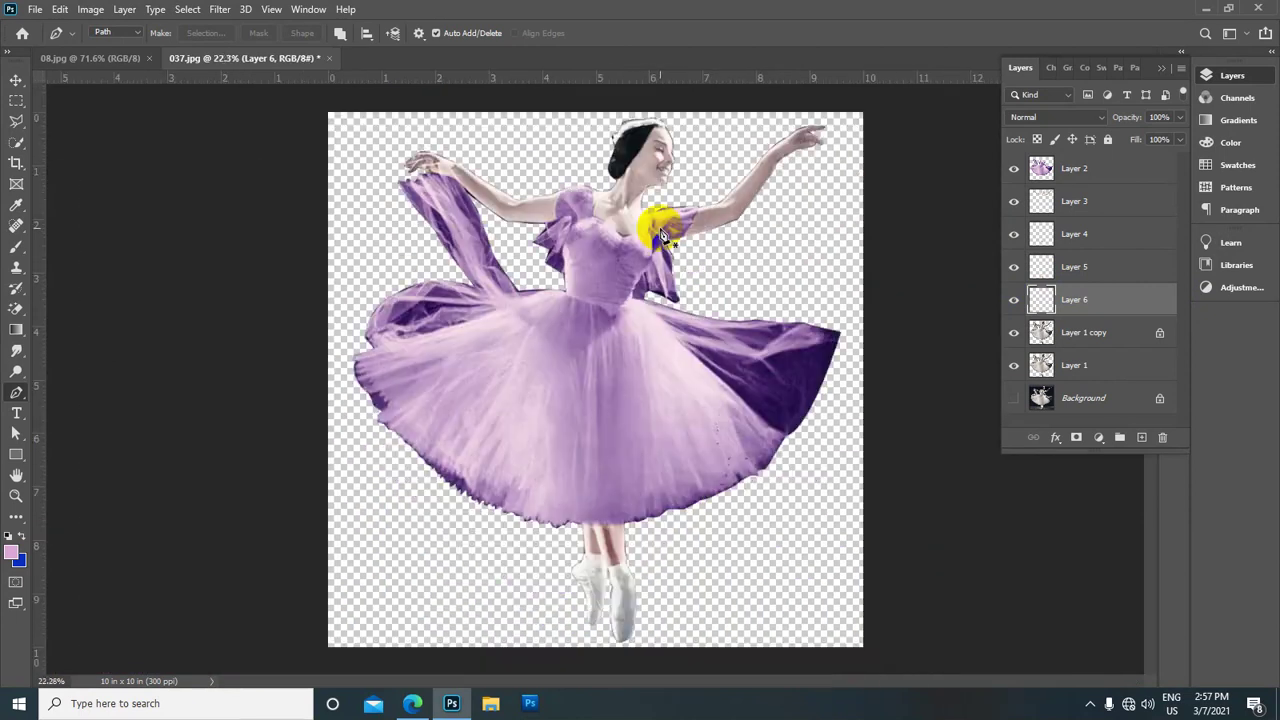
{"action": "scroll", "coordinate": [640, 280], "scroll_direction": "up", "scroll_amount": 1}
{"action": "scroll", "coordinate": [605, 240], "scroll_direction": "down", "scroll_amount": 2}
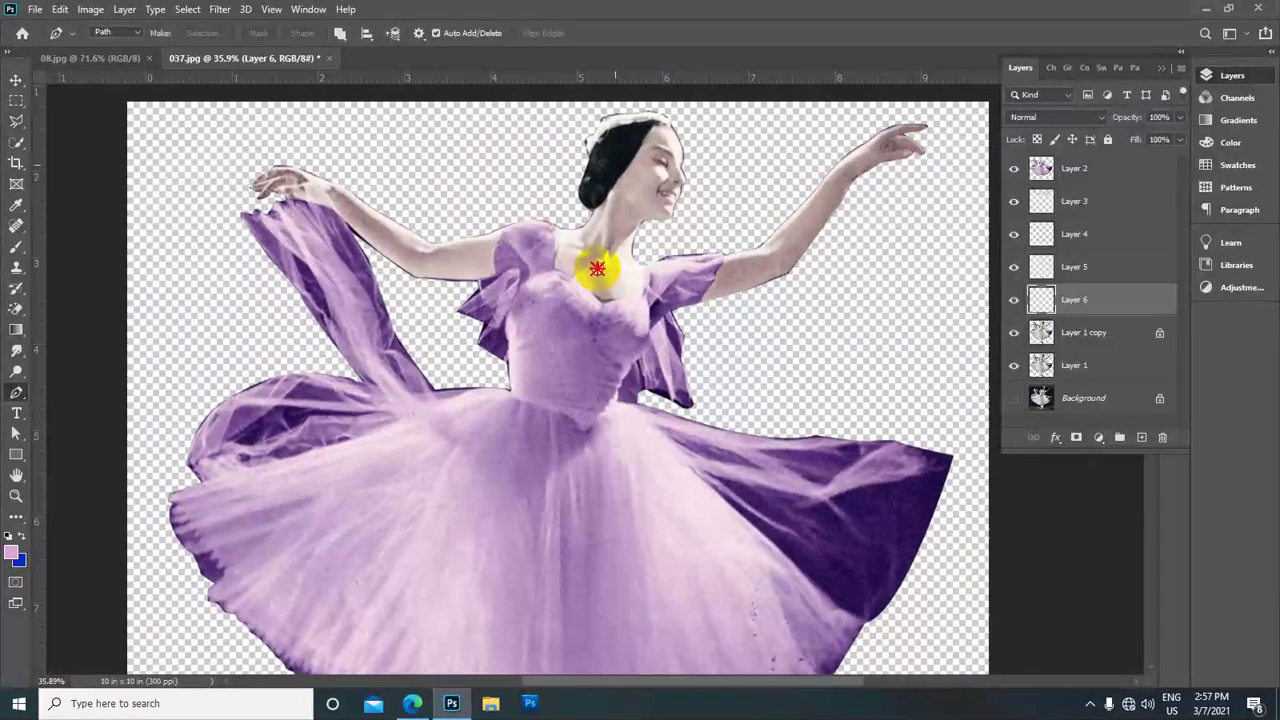
{"action": "scroll", "coordinate": [600, 265], "scroll_direction": "up", "scroll_amount": 2}
{"action": "scroll", "coordinate": [625, 270], "scroll_direction": "up", "scroll_amount": 2}
{"action": "scroll", "coordinate": [641, 298], "scroll_direction": "down", "scroll_amount": 1}
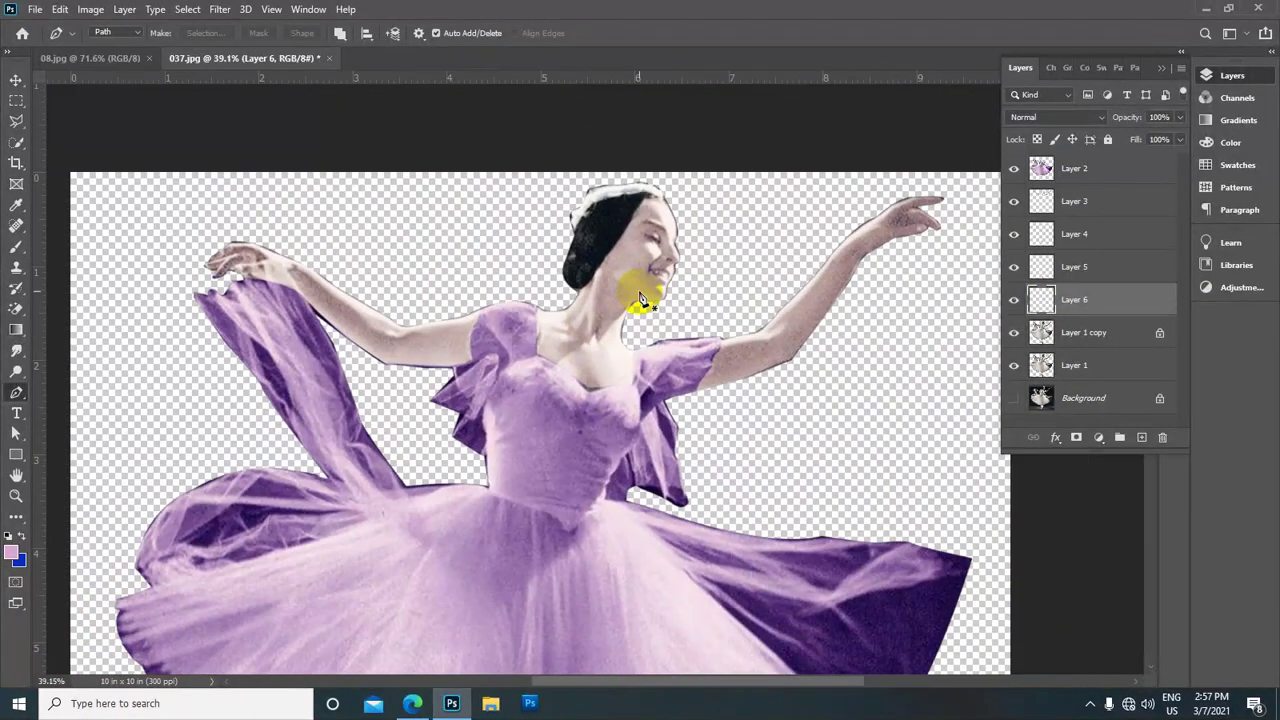
{"action": "scroll", "coordinate": [630, 285], "scroll_direction": "down", "scroll_amount": 1}
{"action": "scroll", "coordinate": [636, 265], "scroll_direction": "down", "scroll_amount": 1}
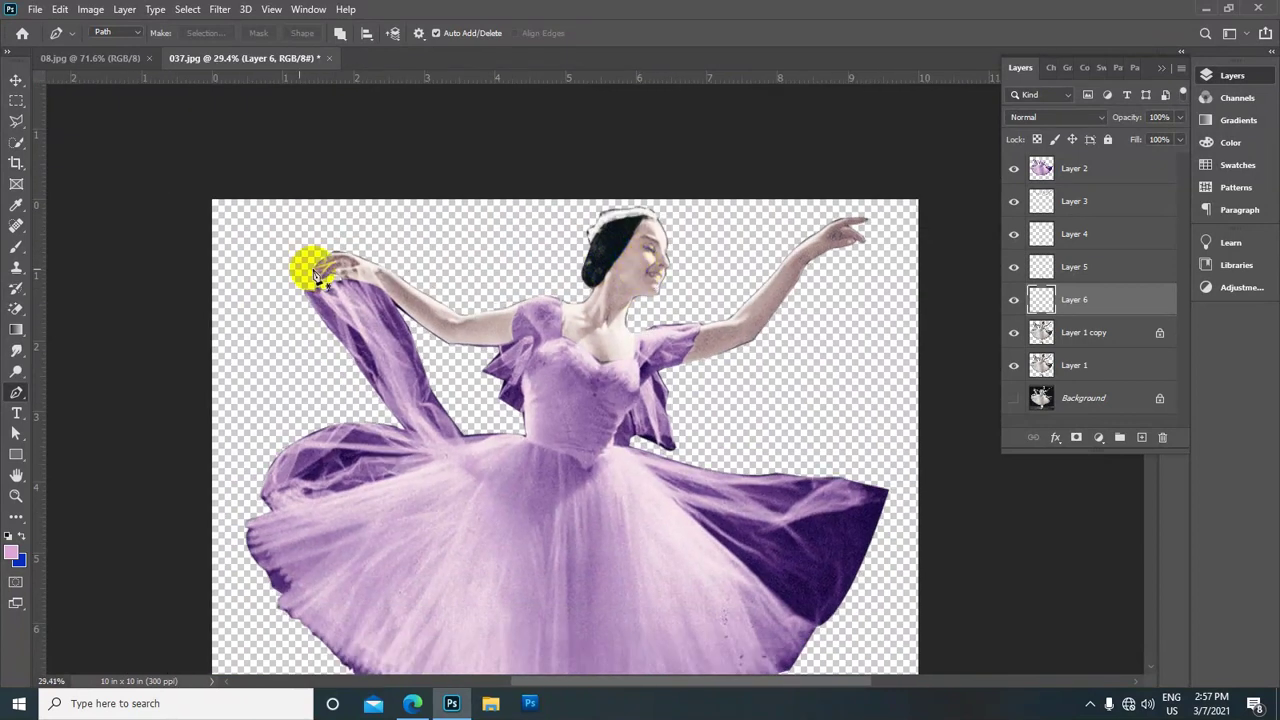
Switch to the Smudge Tool and make Layer 3 the active layer
{"action": "left_click", "coordinate": [17, 352]}
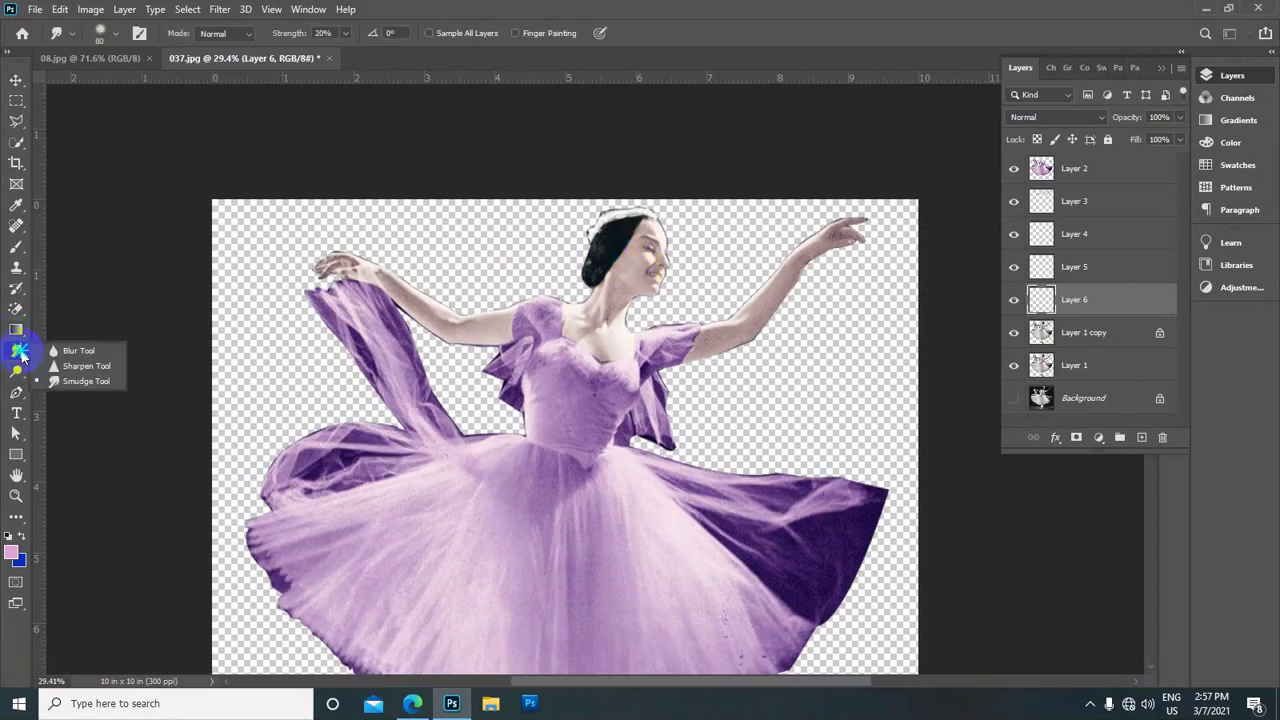
{"action": "left_click", "coordinate": [90, 382]}
{"action": "scroll", "coordinate": [620, 285], "scroll_direction": "up", "scroll_amount": 1}
{"action": "scroll", "coordinate": [880, 262], "scroll_direction": "down", "scroll_amount": 1}
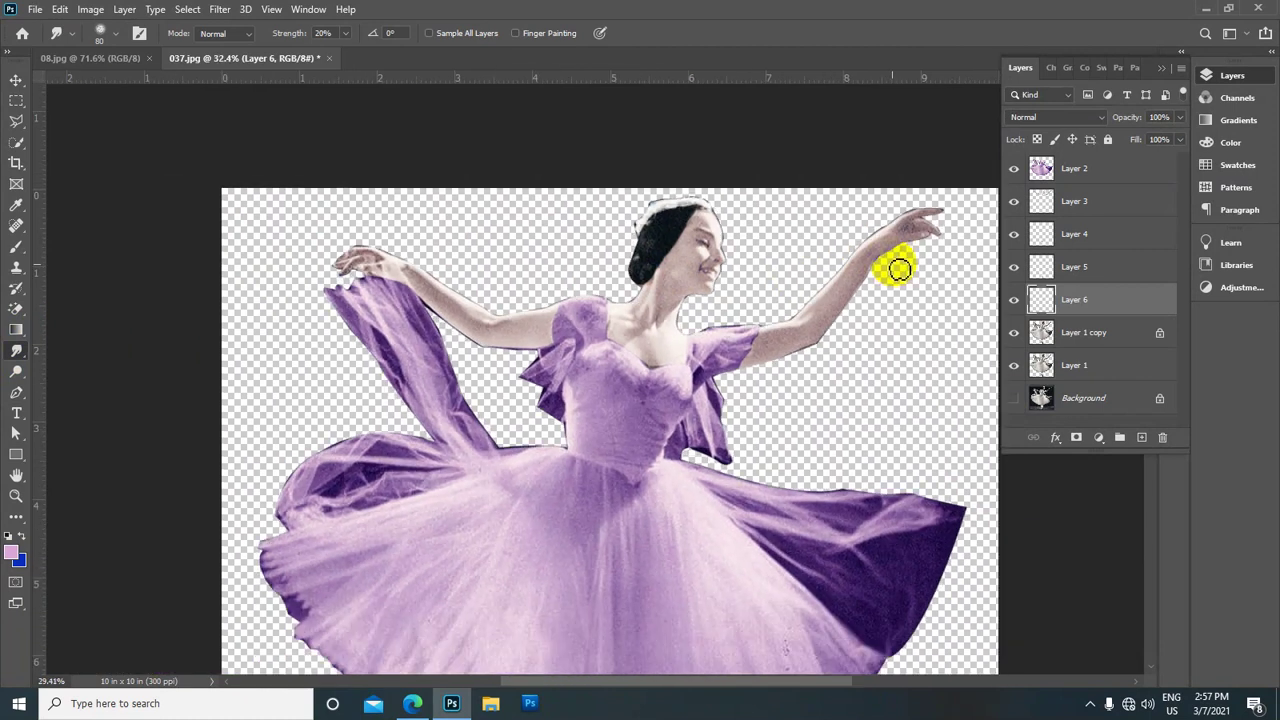
{"action": "scroll", "coordinate": [850, 272], "scroll_direction": "down", "scroll_amount": 1}
{"action": "scroll", "coordinate": [850, 272], "scroll_direction": "down", "scroll_amount": 1}
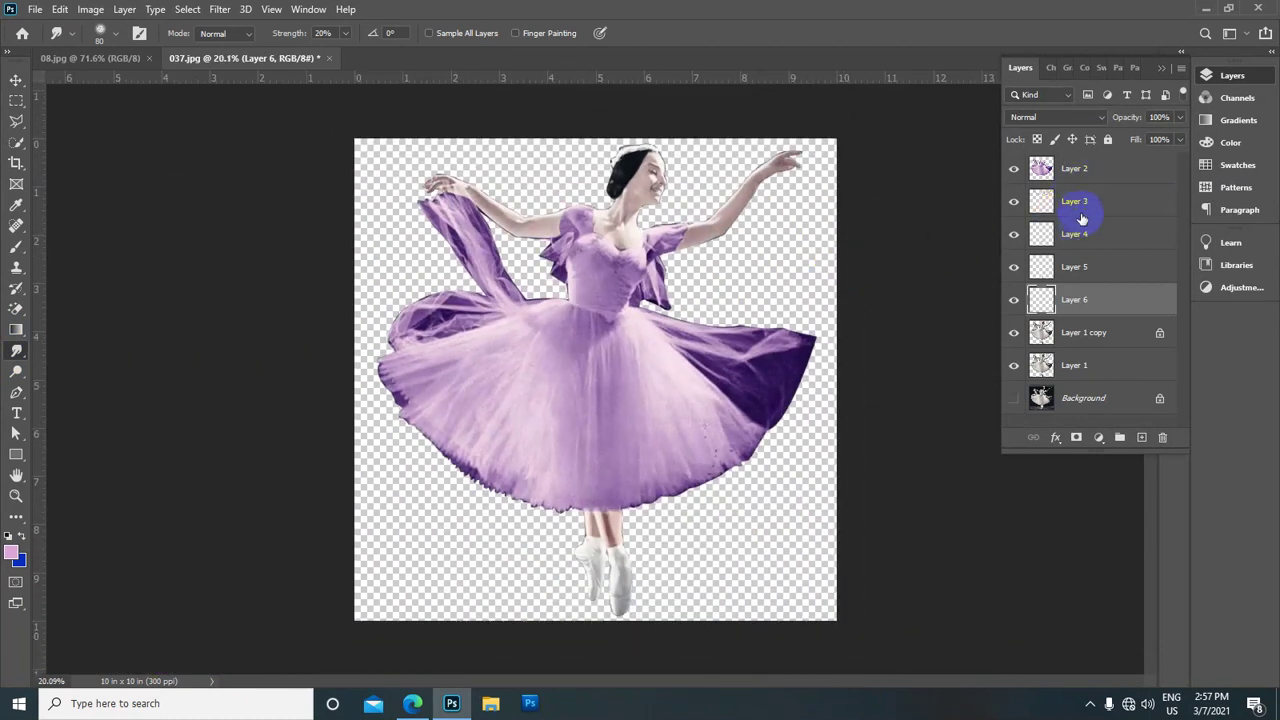
{"action": "left_click", "coordinate": [605, 218]}
{"action": "left_click_drag", "start_coordinate": [628, 238], "coordinate": [621, 227]}
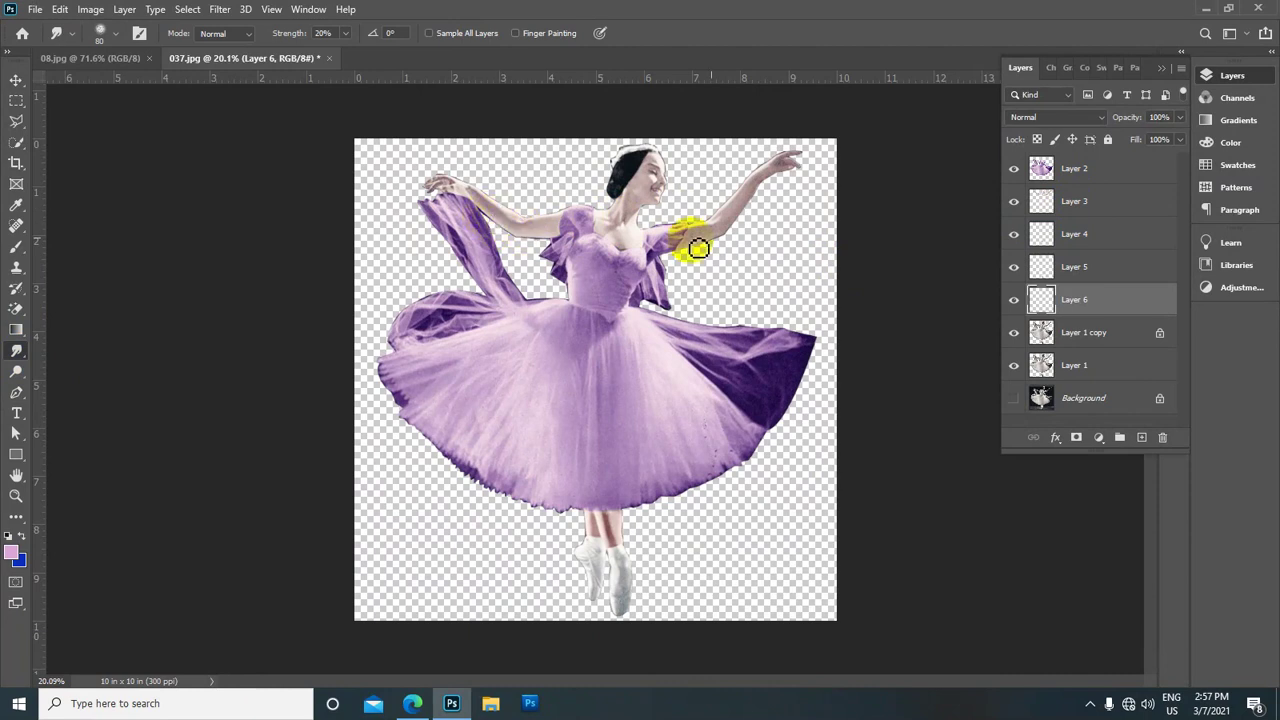
{"action": "scroll", "coordinate": [644, 216], "scroll_direction": "up", "scroll_amount": 1}
{"action": "left_click", "coordinate": [1034, 205]}
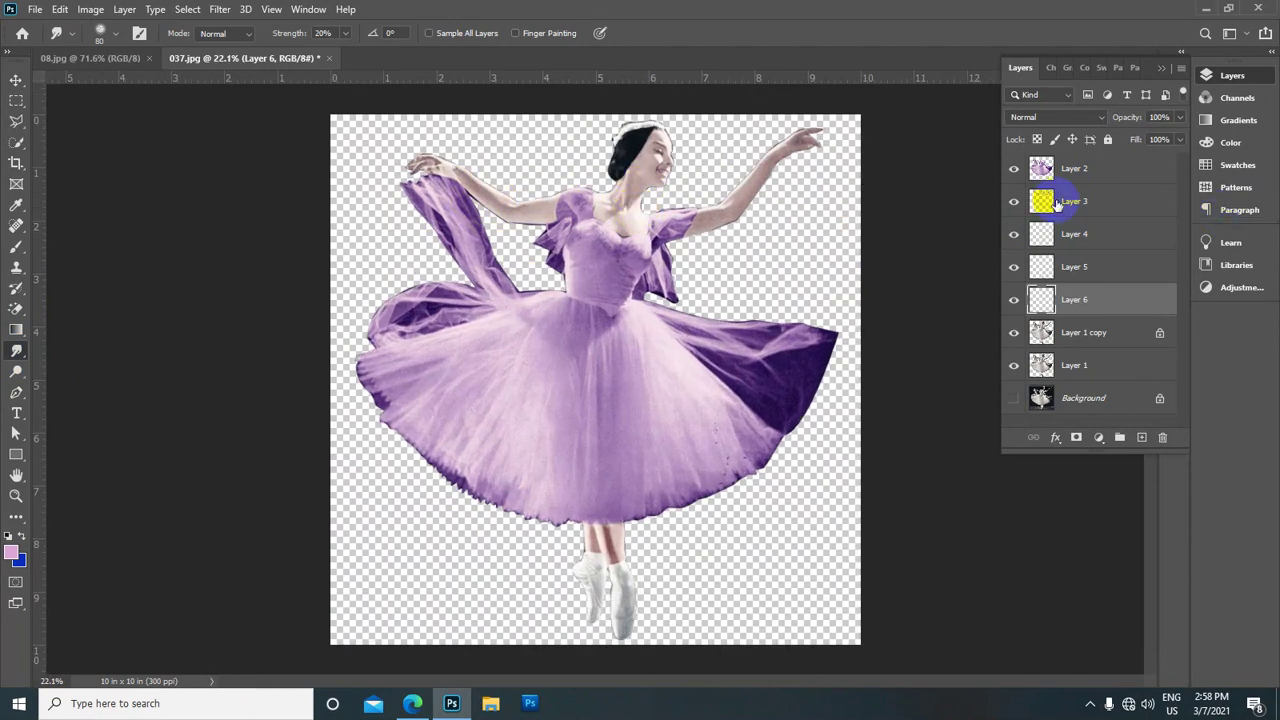
Smudge the painted colour along the hairline and across the cheek and jaw
{"action": "scroll", "coordinate": [648, 222], "scroll_direction": "up", "scroll_amount": 2}
{"action": "scroll", "coordinate": [606, 257], "scroll_direction": "up", "scroll_amount": 2}
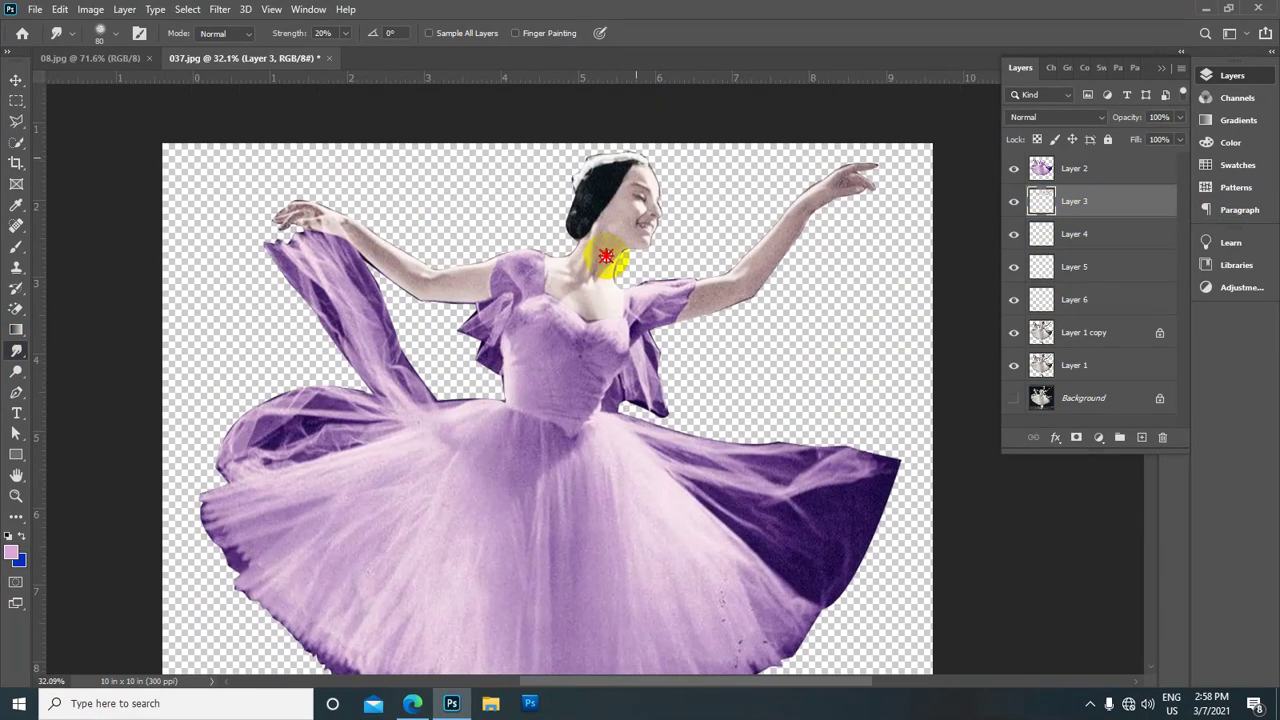
{"action": "scroll", "coordinate": [606, 257], "scroll_direction": "up", "scroll_amount": 1}
{"action": "scroll", "coordinate": [635, 200], "scroll_direction": "up", "scroll_amount": 1}
{"action": "scroll", "coordinate": [622, 125], "scroll_direction": "up", "scroll_amount": 1}
{"action": "scroll", "coordinate": [617, 200], "scroll_direction": "up", "scroll_amount": 1}
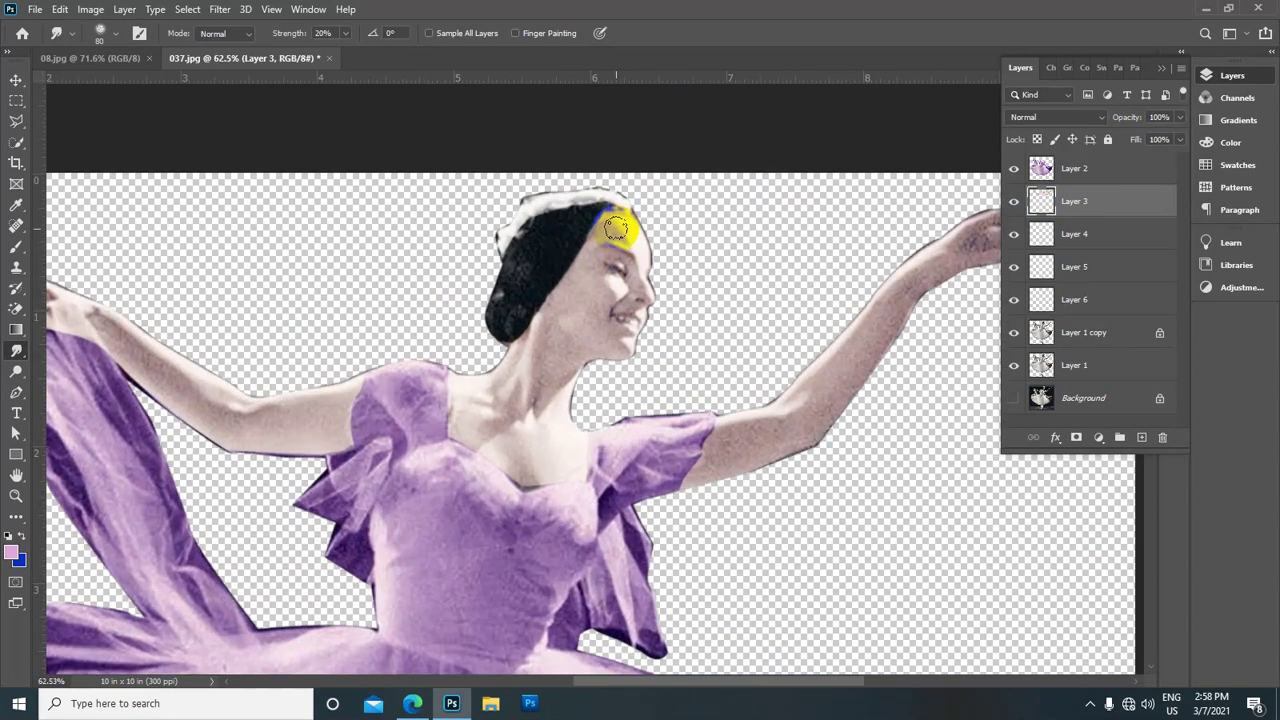
{"action": "scroll", "coordinate": [615, 229], "scroll_direction": "up", "scroll_amount": 1}
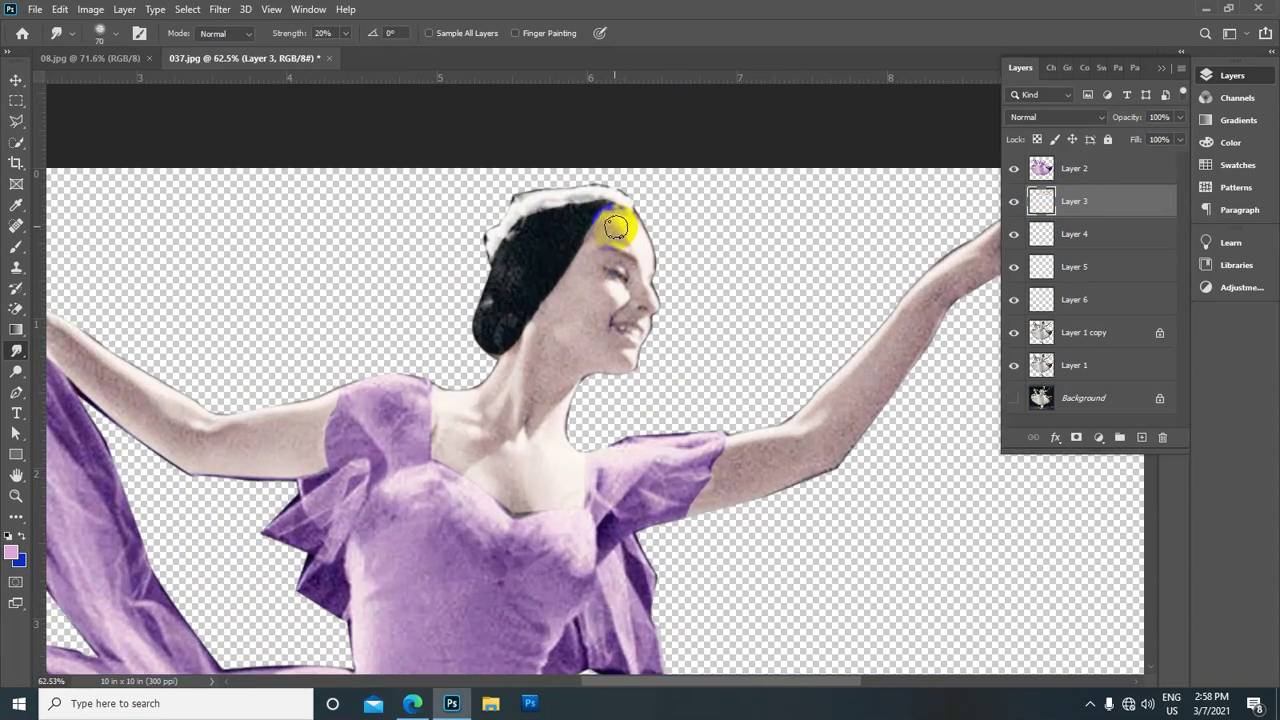
{"action": "mouse_move", "coordinate": [617, 222]}
{"action": "left_mouse_down"}
{"action": "mouse_move", "coordinate": [651, 259]}
{"action": "mouse_move", "coordinate": [570, 315]}
{"action": "mouse_move", "coordinate": [566, 280]}
{"action": "mouse_move", "coordinate": [580, 266]}
{"action": "mouse_move", "coordinate": [590, 332]}
{"action": "mouse_move", "coordinate": [600, 287]}
{"action": "left_mouse_up"}
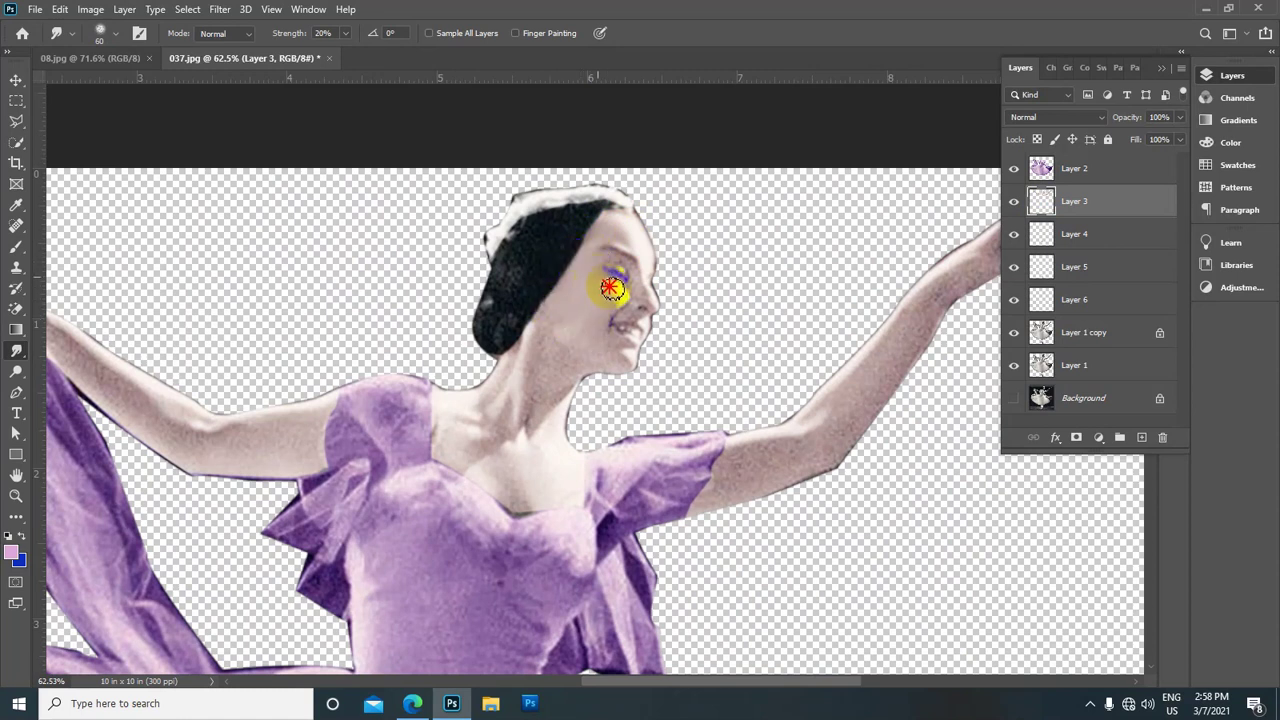
{"action": "mouse_move", "coordinate": [575, 328]}
{"action": "left_mouse_down"}
{"action": "mouse_move", "coordinate": [620, 360]}
{"action": "mouse_move", "coordinate": [614, 349]}
{"action": "mouse_move", "coordinate": [640, 351]}
{"action": "mouse_move", "coordinate": [555, 328]}
{"action": "mouse_move", "coordinate": [580, 339]}
{"action": "left_mouse_up"}
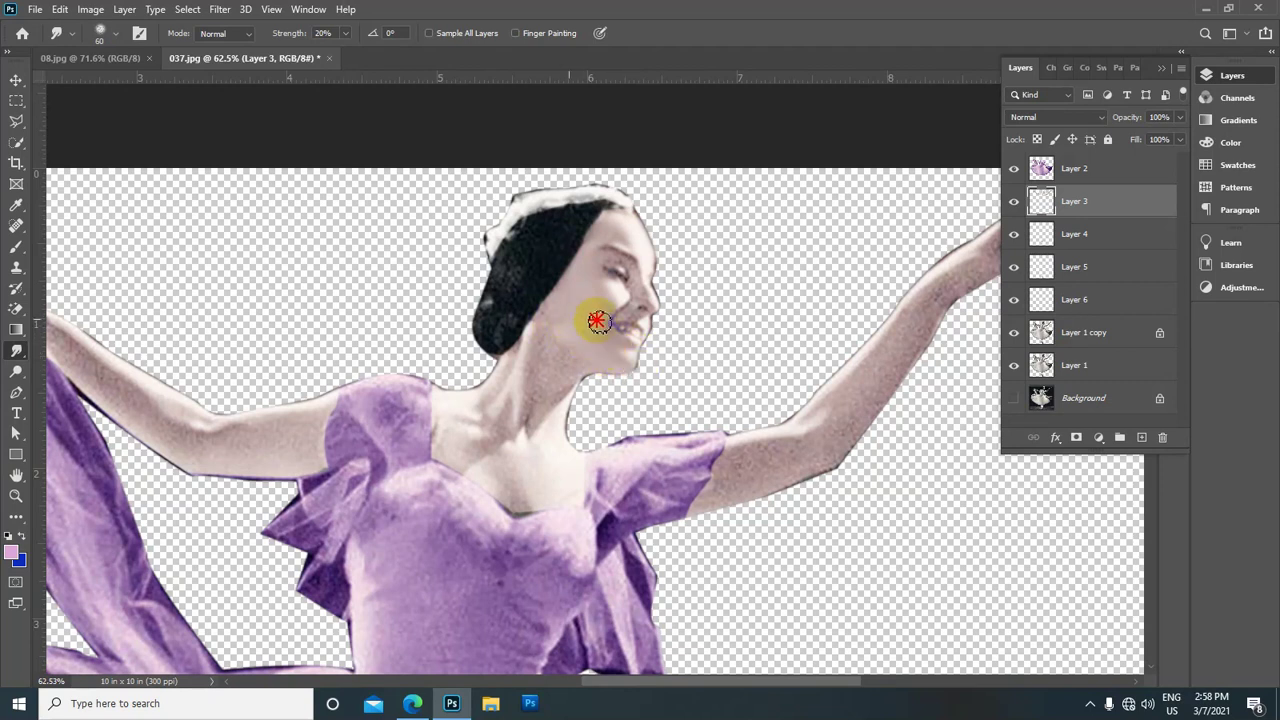
Blend the colour around the eye and smear the lip colour onto the cheek
{"action": "scroll", "coordinate": [605, 285], "scroll_direction": "up", "scroll_amount": 1}
{"action": "scroll", "coordinate": [608, 266], "scroll_direction": "up", "scroll_amount": 1}
{"action": "scroll", "coordinate": [615, 258], "scroll_direction": "up", "scroll_amount": 1}
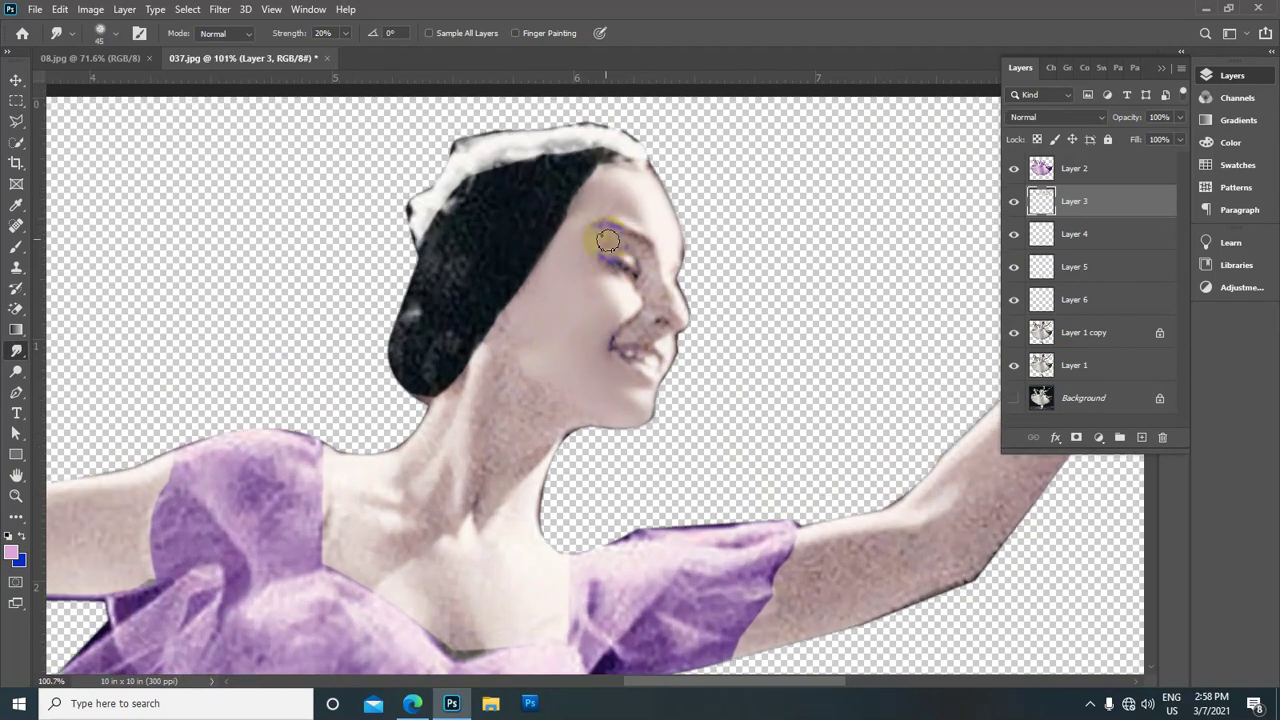
{"action": "mouse_move", "coordinate": [632, 249]}
{"action": "left_mouse_down"}
{"action": "mouse_move", "coordinate": [651, 286]}
{"action": "mouse_move", "coordinate": [626, 294]}
{"action": "left_mouse_up"}
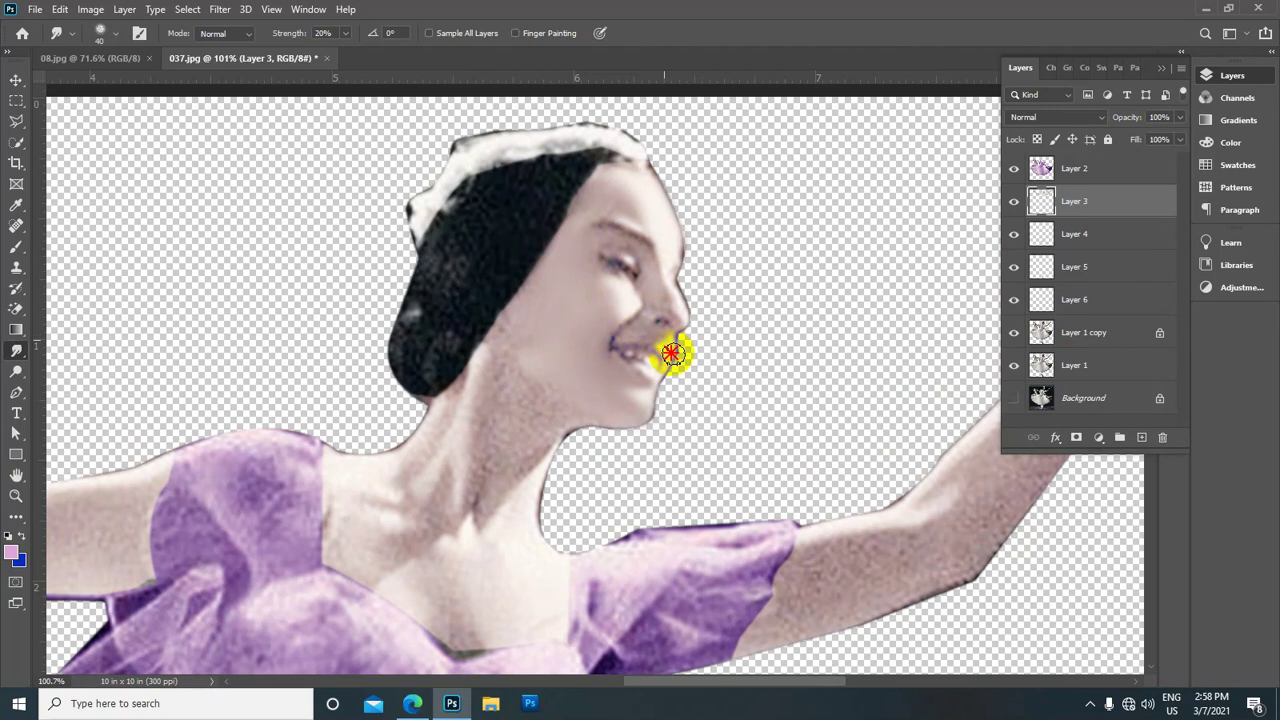
{"action": "left_click_drag", "start_coordinate": [676, 352], "coordinate": [621, 333]}
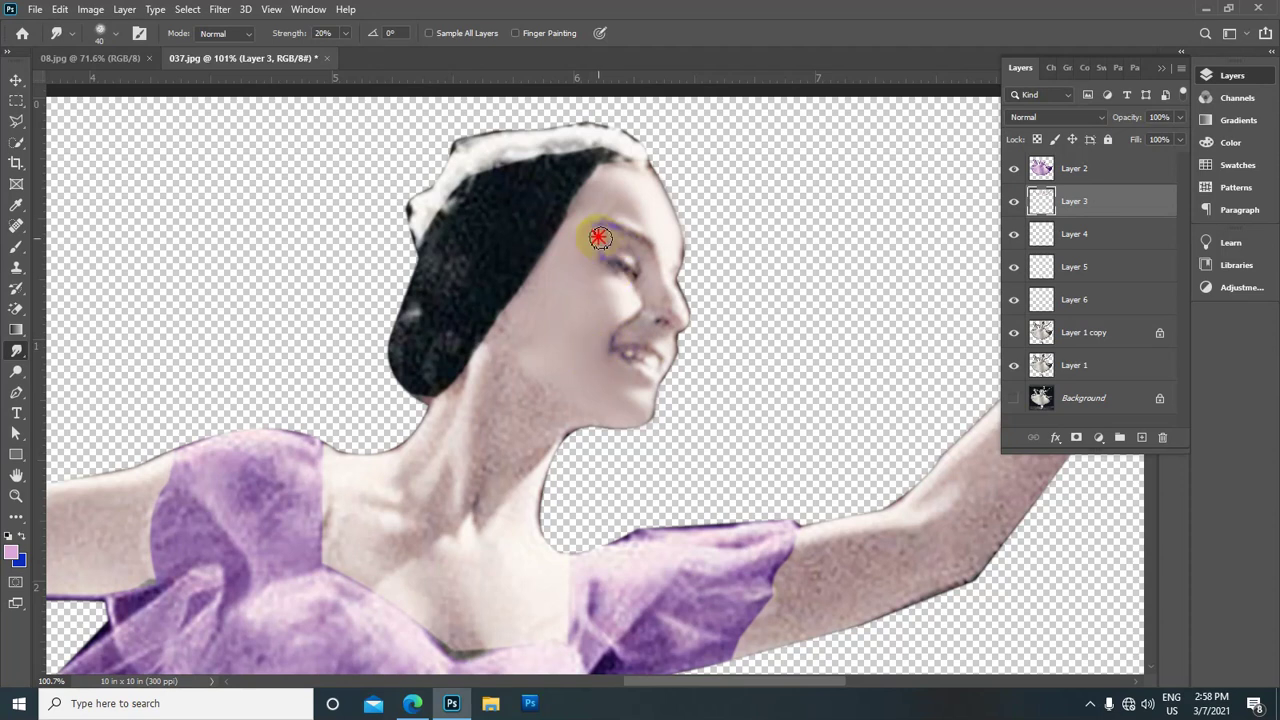
{"action": "scroll", "coordinate": [648, 262], "scroll_direction": "down", "scroll_amount": 2}
Smudge the blue tint down the cheek and the neck shading toward the hairline
{"action": "scroll", "coordinate": [686, 257], "scroll_direction": "down", "scroll_amount": 1}
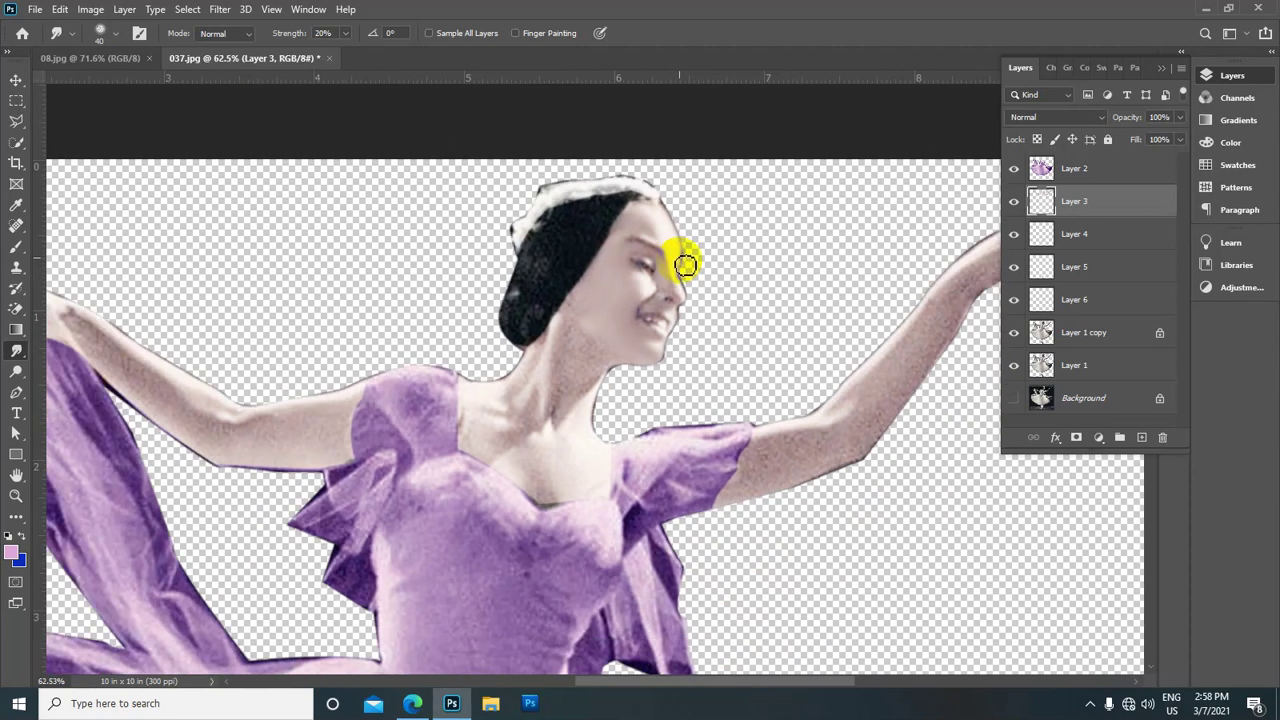
{"action": "scroll", "coordinate": [657, 286], "scroll_direction": "up", "scroll_amount": 2}
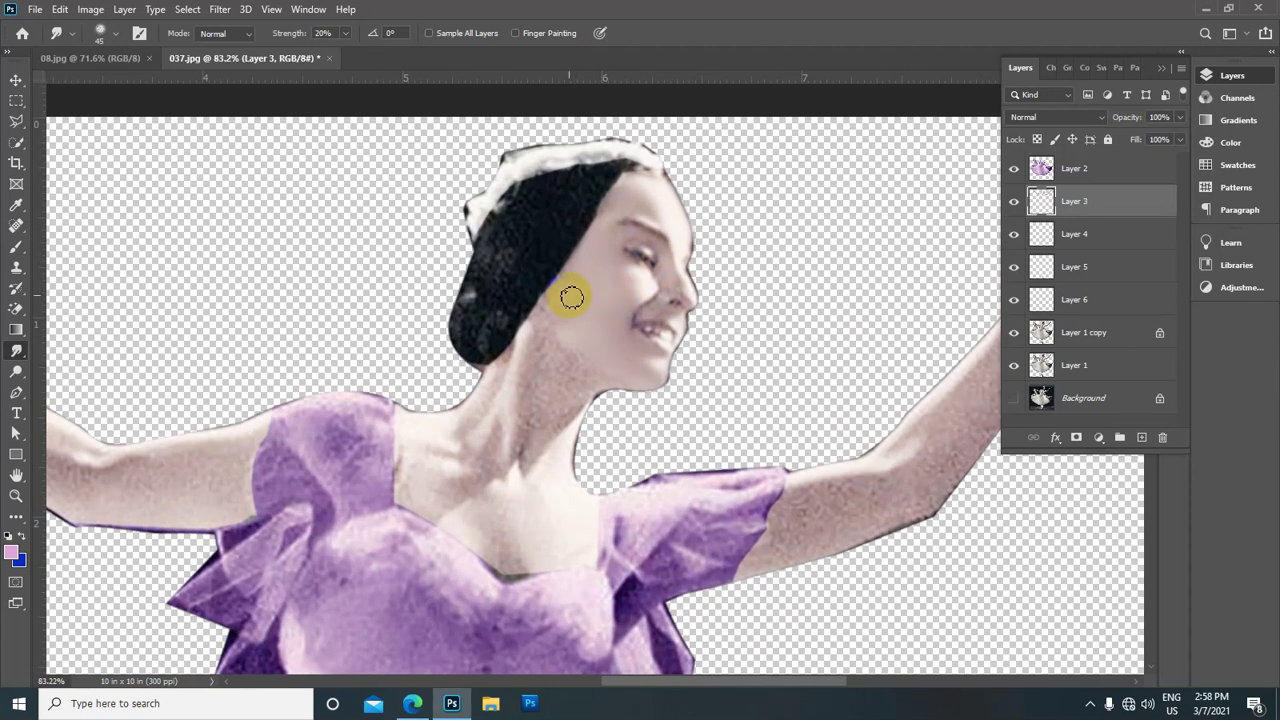
{"action": "left_click_drag", "start_coordinate": [570, 283], "coordinate": [537, 338]}
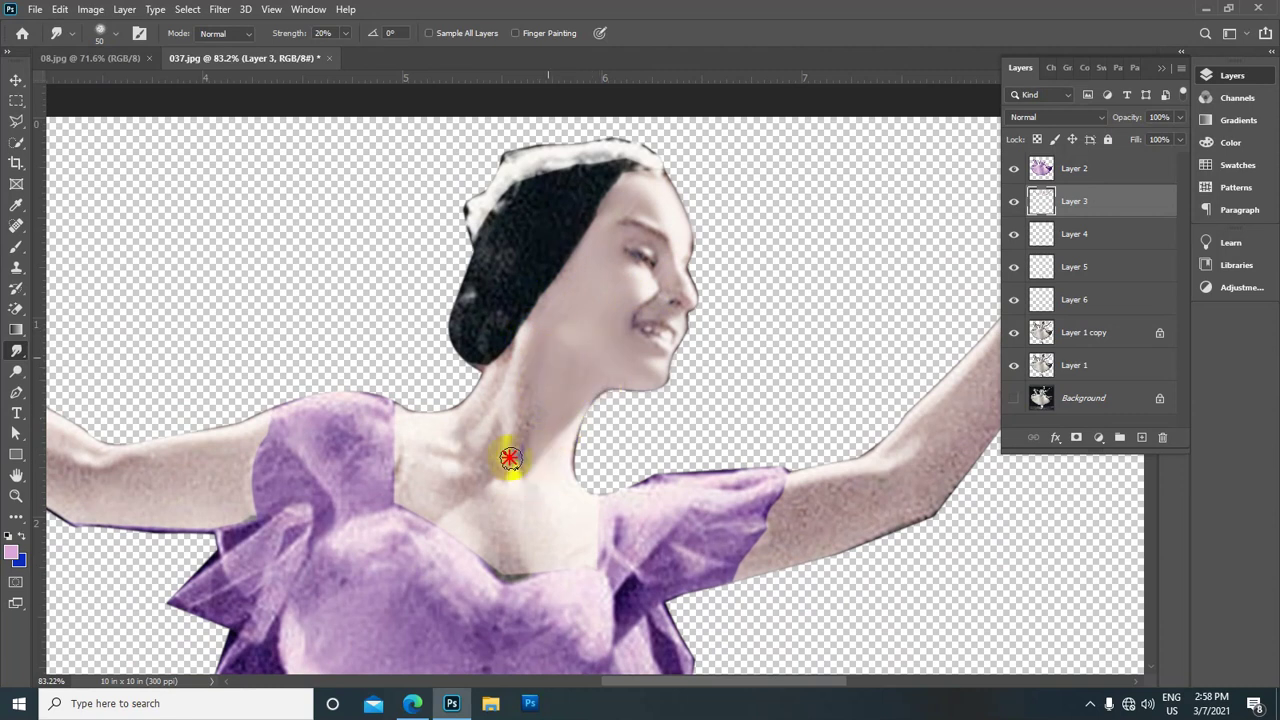
{"action": "left_click_drag", "start_coordinate": [528, 380], "coordinate": [512, 357]}
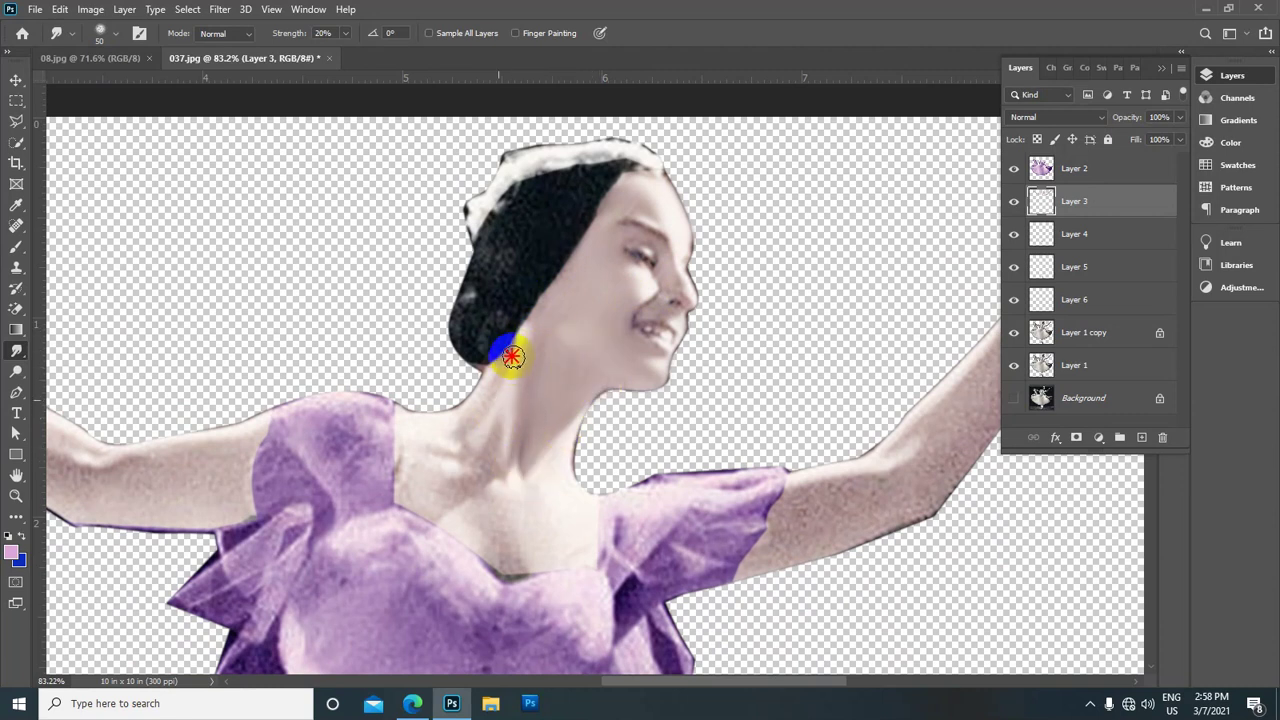
With a larger brush, blend the neck shading and soften the raised left hand's top edge
{"action": "key", "text": "bracketright"}
{"action": "key", "text": "bracketright"}
{"action": "mouse_move", "coordinate": [514, 549]}
{"action": "left_mouse_down"}
{"action": "mouse_move", "coordinate": [473, 441]}
{"action": "mouse_move", "coordinate": [447, 506]}
{"action": "mouse_move", "coordinate": [533, 440]}
{"action": "mouse_move", "coordinate": [458, 421]}
{"action": "mouse_move", "coordinate": [516, 428]}
{"action": "left_mouse_up"}
{"action": "mouse_move", "coordinate": [541, 354]}
{"action": "left_mouse_down"}
{"action": "mouse_move", "coordinate": [520, 514]}
{"action": "mouse_move", "coordinate": [531, 531]}
{"action": "mouse_move", "coordinate": [494, 554]}
{"action": "mouse_move", "coordinate": [509, 551]}
{"action": "mouse_move", "coordinate": [466, 500]}
{"action": "mouse_move", "coordinate": [407, 459]}
{"action": "mouse_move", "coordinate": [437, 511]}
{"action": "mouse_move", "coordinate": [566, 354]}
{"action": "mouse_move", "coordinate": [779, 244]}
{"action": "mouse_move", "coordinate": [877, 251]}
{"action": "mouse_move", "coordinate": [628, 271]}
{"action": "mouse_move", "coordinate": [591, 363]}
{"action": "mouse_move", "coordinate": [630, 294]}
{"action": "mouse_move", "coordinate": [623, 277]}
{"action": "mouse_move", "coordinate": [534, 354]}
{"action": "mouse_move", "coordinate": [546, 406]}
{"action": "mouse_move", "coordinate": [542, 372]}
{"action": "mouse_move", "coordinate": [447, 362]}
{"action": "mouse_move", "coordinate": [535, 308]}
{"action": "mouse_move", "coordinate": [535, 292]}
{"action": "mouse_move", "coordinate": [477, 346]}
{"action": "mouse_move", "coordinate": [563, 337]}
{"action": "mouse_move", "coordinate": [560, 277]}
{"action": "mouse_move", "coordinate": [652, 272]}
{"action": "mouse_move", "coordinate": [486, 300]}
{"action": "mouse_move", "coordinate": [657, 351]}
{"action": "mouse_move", "coordinate": [586, 400]}
{"action": "mouse_move", "coordinate": [592, 358]}
{"action": "mouse_move", "coordinate": [634, 386]}
{"action": "mouse_move", "coordinate": [569, 320]}
{"action": "mouse_move", "coordinate": [526, 343]}
{"action": "mouse_move", "coordinate": [486, 288]}
{"action": "mouse_move", "coordinate": [520, 266]}
{"action": "mouse_move", "coordinate": [477, 277]}
{"action": "mouse_move", "coordinate": [526, 343]}
{"action": "mouse_move", "coordinate": [409, 217]}
{"action": "mouse_move", "coordinate": [349, 217]}
{"action": "mouse_move", "coordinate": [376, 197]}
{"action": "mouse_move", "coordinate": [374, 174]}
{"action": "mouse_move", "coordinate": [297, 151]}
{"action": "mouse_move", "coordinate": [283, 170]}
{"action": "left_mouse_up"}
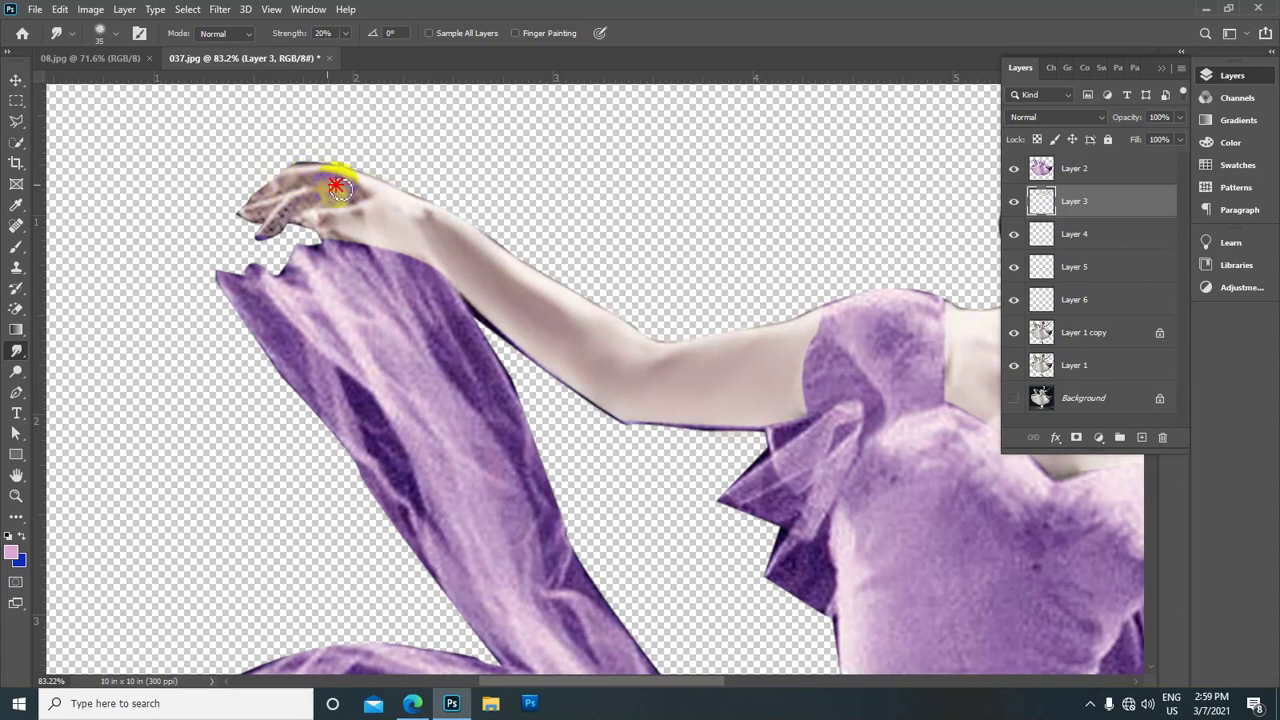
{"action": "mouse_move", "coordinate": [323, 181]}
{"action": "left_mouse_down"}
{"action": "mouse_move", "coordinate": [363, 200]}
{"action": "mouse_move", "coordinate": [277, 194]}
{"action": "mouse_move", "coordinate": [243, 211]}
{"action": "mouse_move", "coordinate": [265, 204]}
{"action": "mouse_move", "coordinate": [272, 222]}
{"action": "mouse_move", "coordinate": [314, 202]}
{"action": "left_mouse_up"}
Fit the ballerina in view, zoom in, and smudge the right sleeve edge into the arm
{"action": "key", "text": "ctrl+0"}
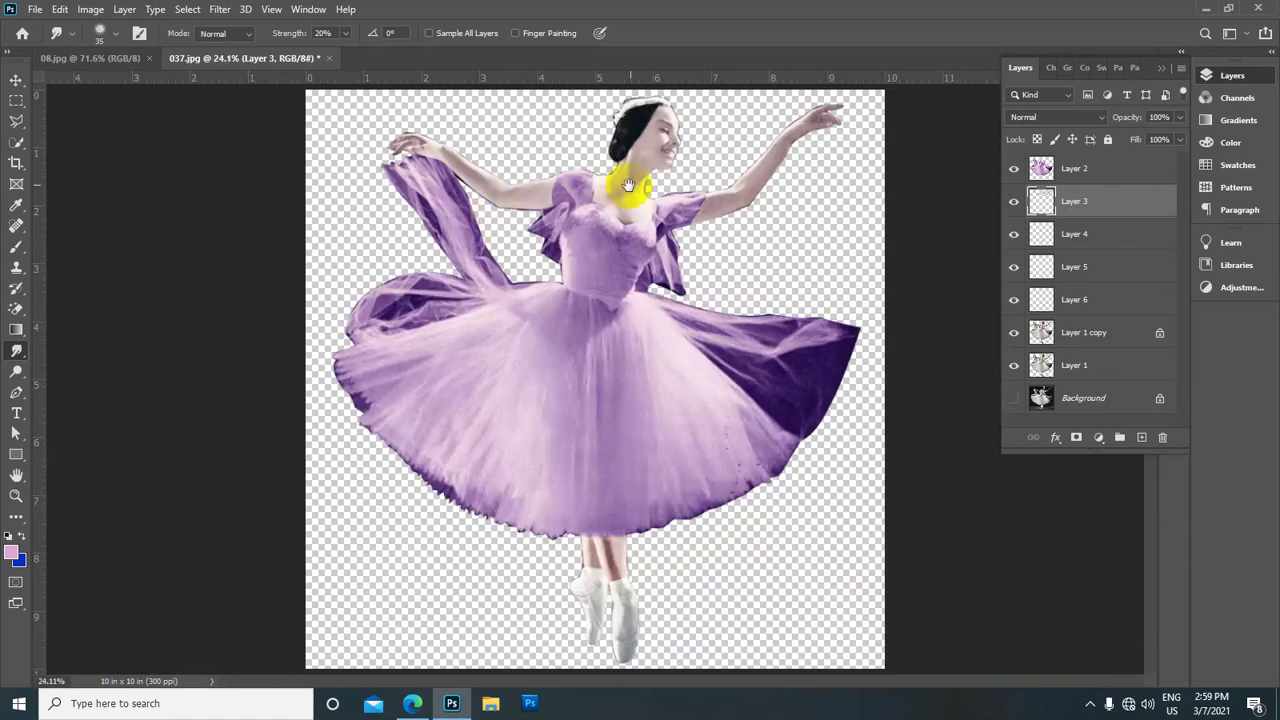
{"action": "scroll", "coordinate": [677, 189], "scroll_direction": "up", "scroll_amount": 2}
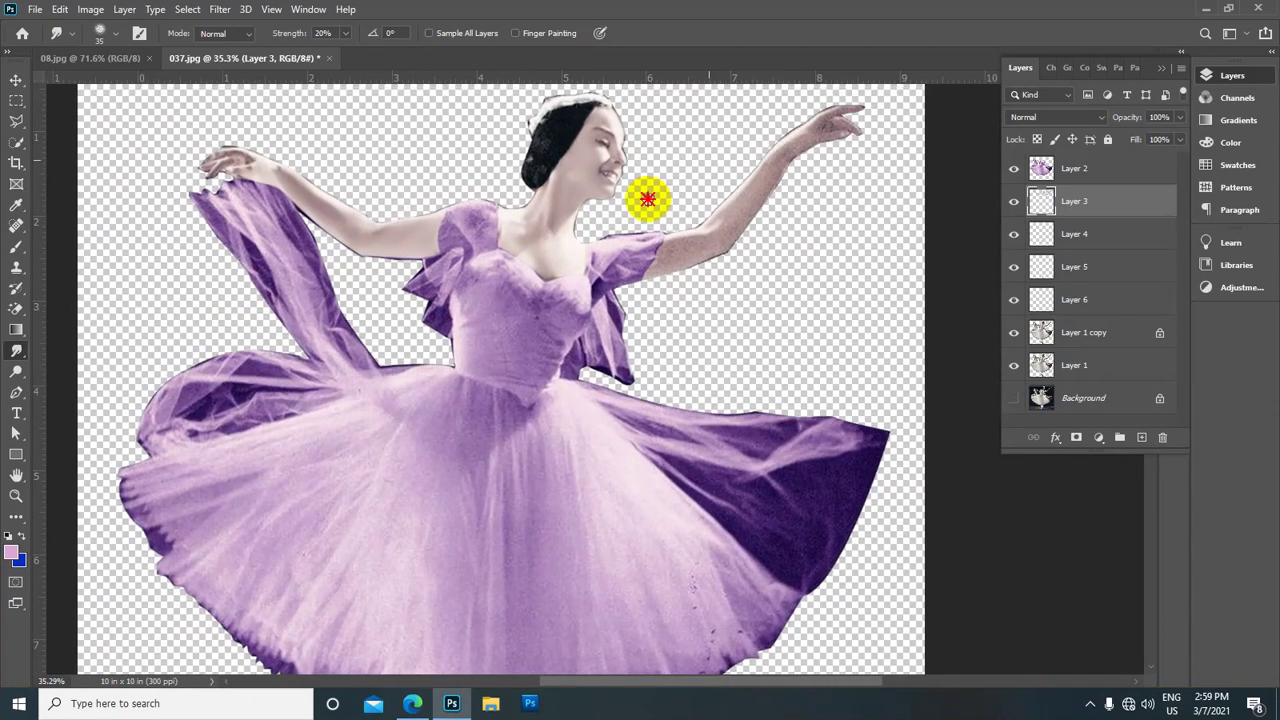
{"action": "scroll", "coordinate": [604, 236], "scroll_direction": "up", "scroll_amount": 2}
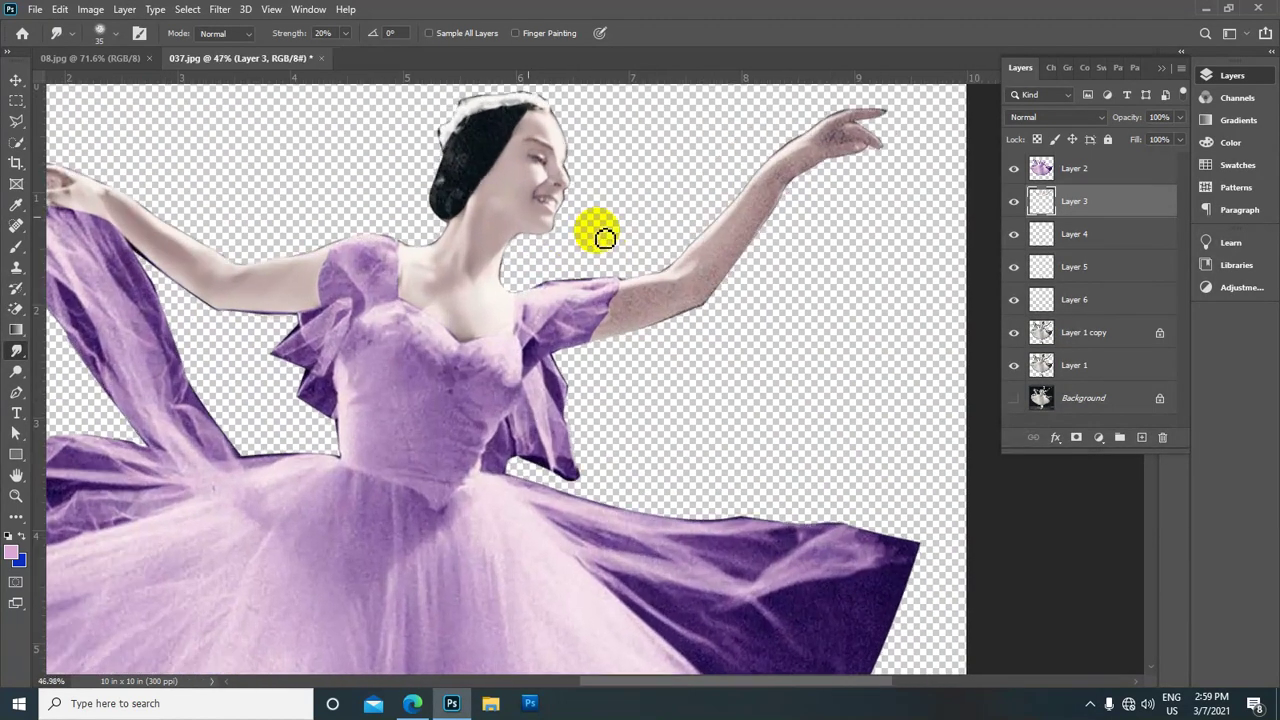
{"action": "scroll", "coordinate": [604, 236], "scroll_direction": "up", "scroll_amount": 1}
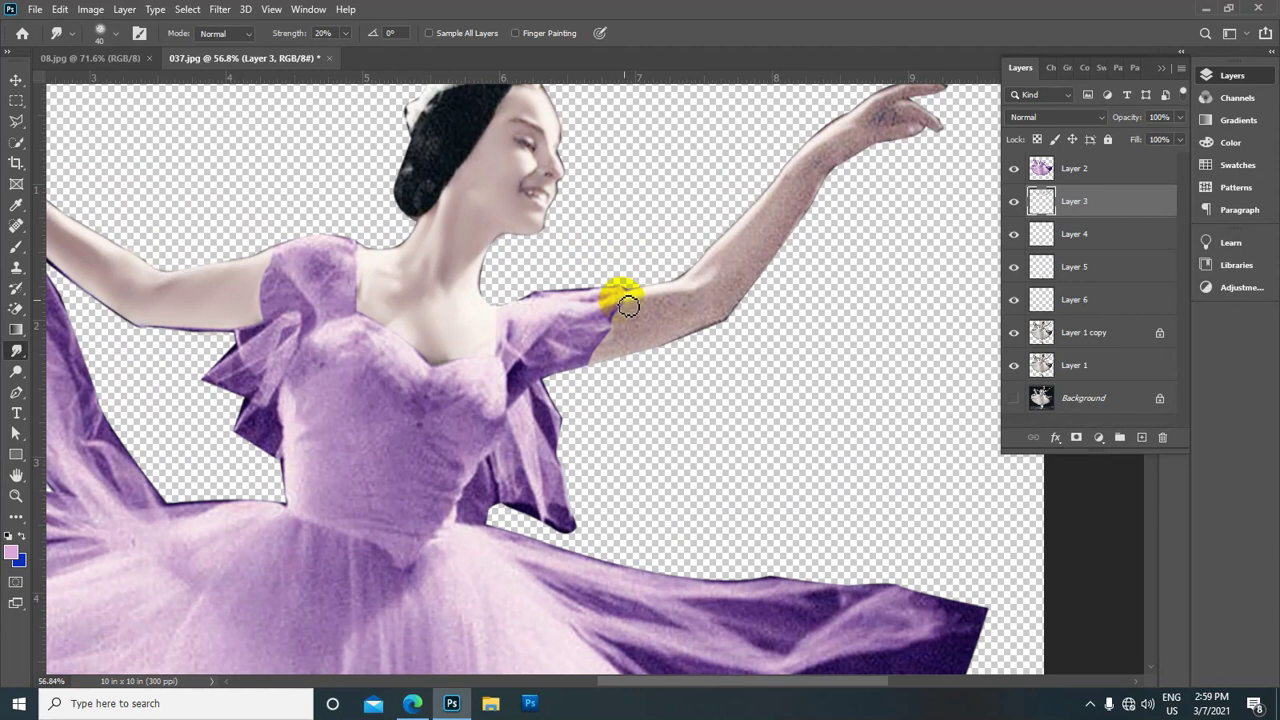
{"action": "mouse_move", "coordinate": [614, 343]}
{"action": "left_mouse_down"}
{"action": "mouse_move", "coordinate": [598, 352]}
{"action": "mouse_move", "coordinate": [616, 337]}
{"action": "mouse_move", "coordinate": [617, 360]}
{"action": "mouse_move", "coordinate": [679, 299]}
{"action": "mouse_move", "coordinate": [674, 277]}
{"action": "mouse_move", "coordinate": [649, 360]}
{"action": "mouse_move", "coordinate": [709, 280]}
{"action": "mouse_move", "coordinate": [709, 309]}
{"action": "mouse_move", "coordinate": [749, 206]}
{"action": "mouse_move", "coordinate": [744, 288]}
{"action": "mouse_move", "coordinate": [734, 257]}
{"action": "mouse_move", "coordinate": [797, 229]}
{"action": "mouse_move", "coordinate": [780, 249]}
{"action": "mouse_move", "coordinate": [801, 163]}
{"action": "mouse_move", "coordinate": [791, 149]}
{"action": "mouse_move", "coordinate": [768, 262]}
{"action": "mouse_move", "coordinate": [837, 141]}
{"action": "mouse_move", "coordinate": [820, 123]}
{"action": "mouse_move", "coordinate": [831, 180]}
{"action": "mouse_move", "coordinate": [803, 157]}
{"action": "mouse_move", "coordinate": [862, 153]}
{"action": "left_mouse_up"}
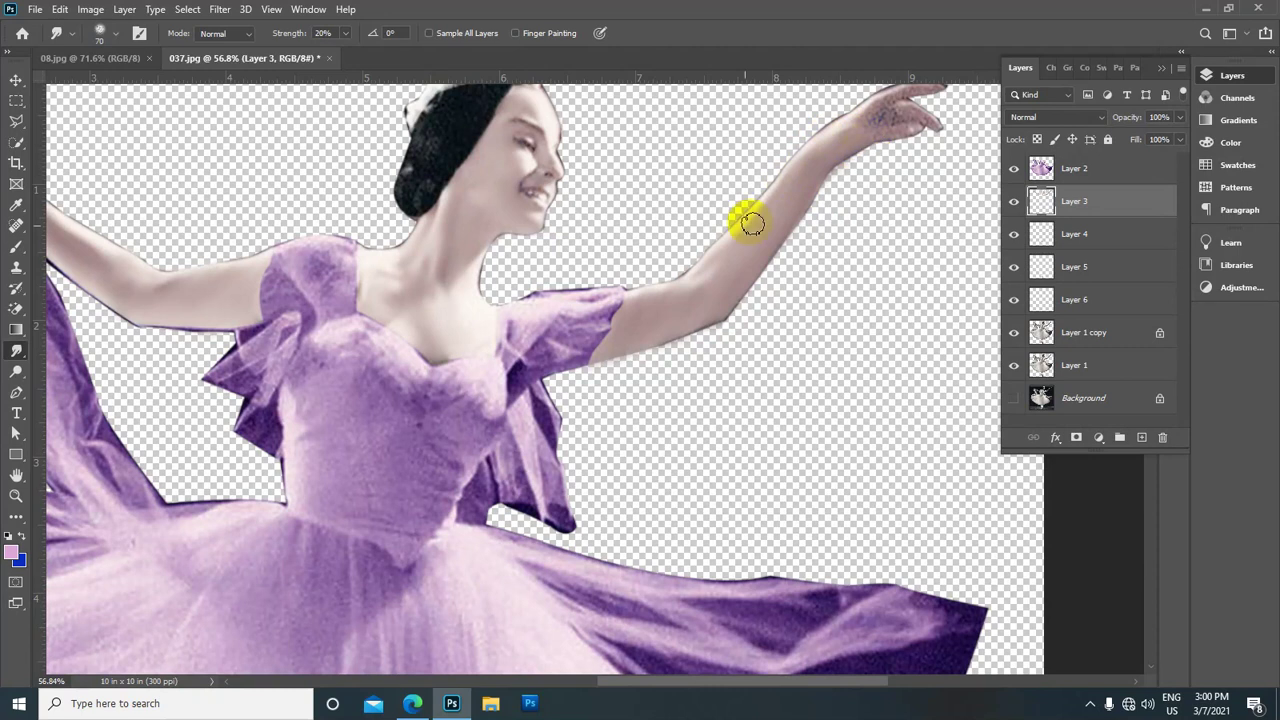
Smudge the pointing finger's outline and blend away the dark speckles on the hand
{"action": "scroll", "coordinate": [745, 214], "scroll_direction": "up", "scroll_amount": 3}
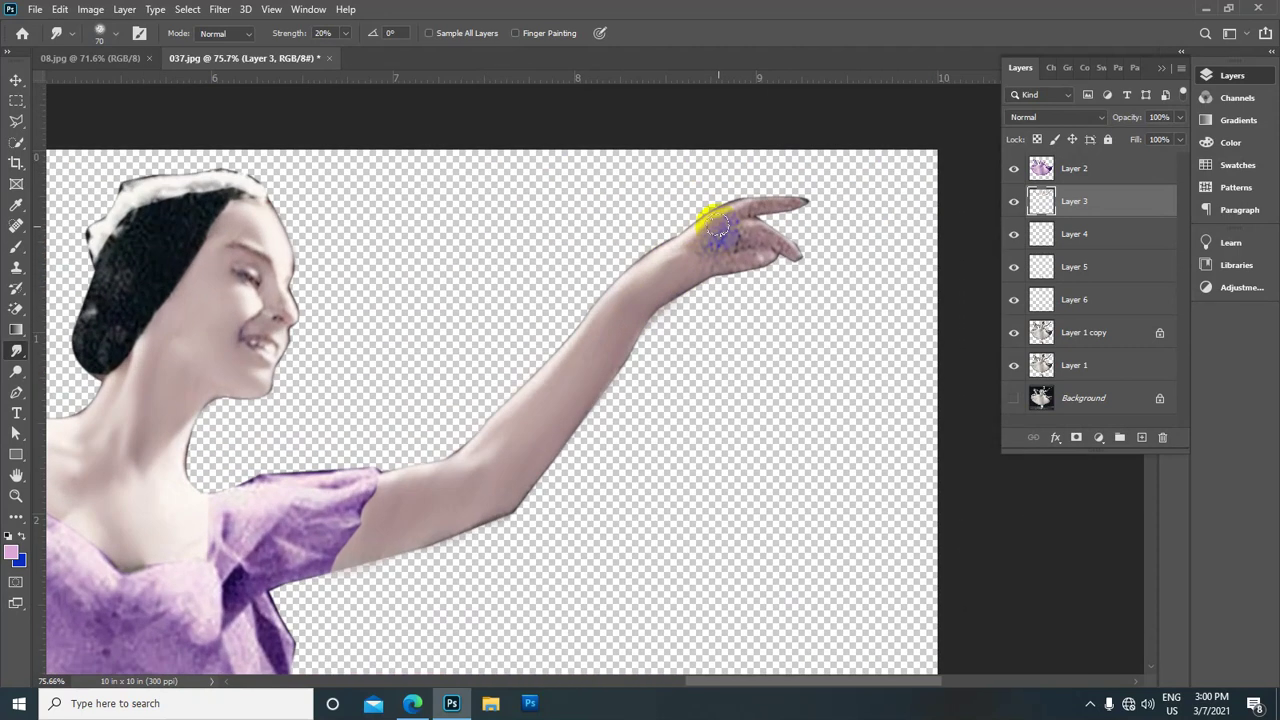
{"action": "mouse_move", "coordinate": [717, 227]}
{"action": "left_mouse_down"}
{"action": "mouse_move", "coordinate": [726, 206]}
{"action": "mouse_move", "coordinate": [703, 211]}
{"action": "mouse_move", "coordinate": [803, 204]}
{"action": "mouse_move", "coordinate": [754, 207]}
{"action": "mouse_move", "coordinate": [762, 226]}
{"action": "left_mouse_up"}
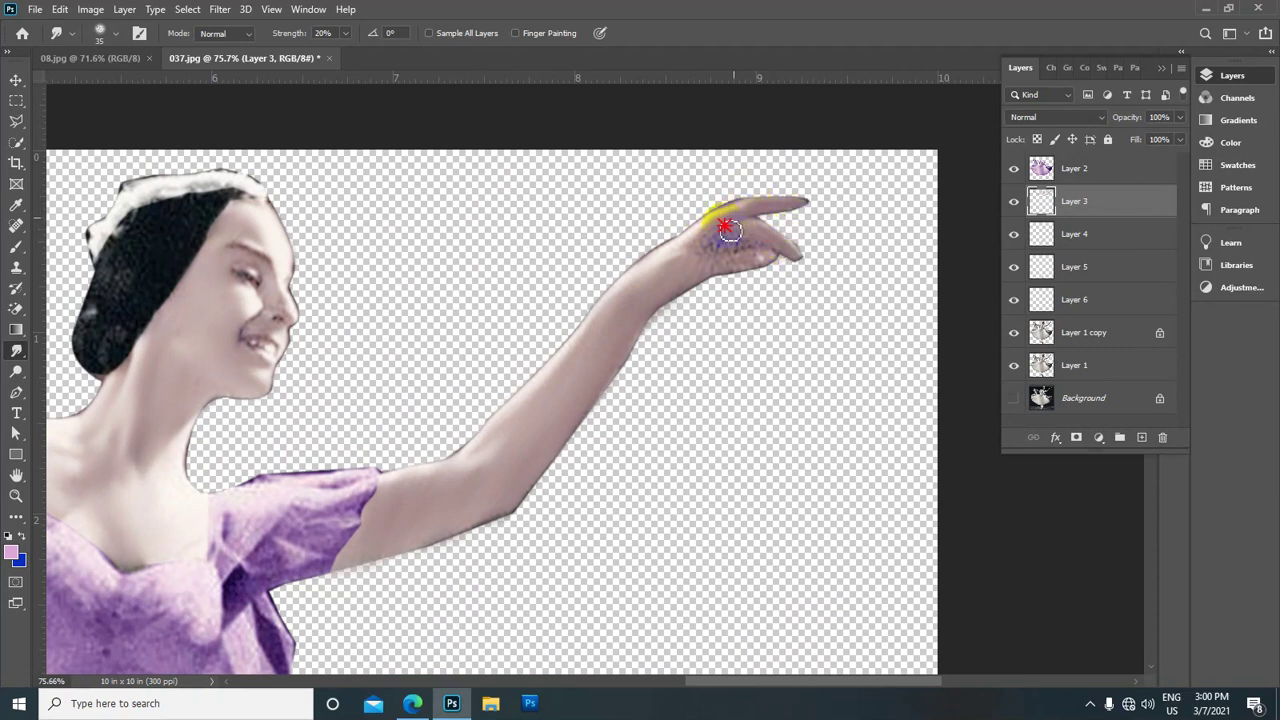
{"action": "left_click_drag", "start_coordinate": [705, 256], "coordinate": [722, 256]}
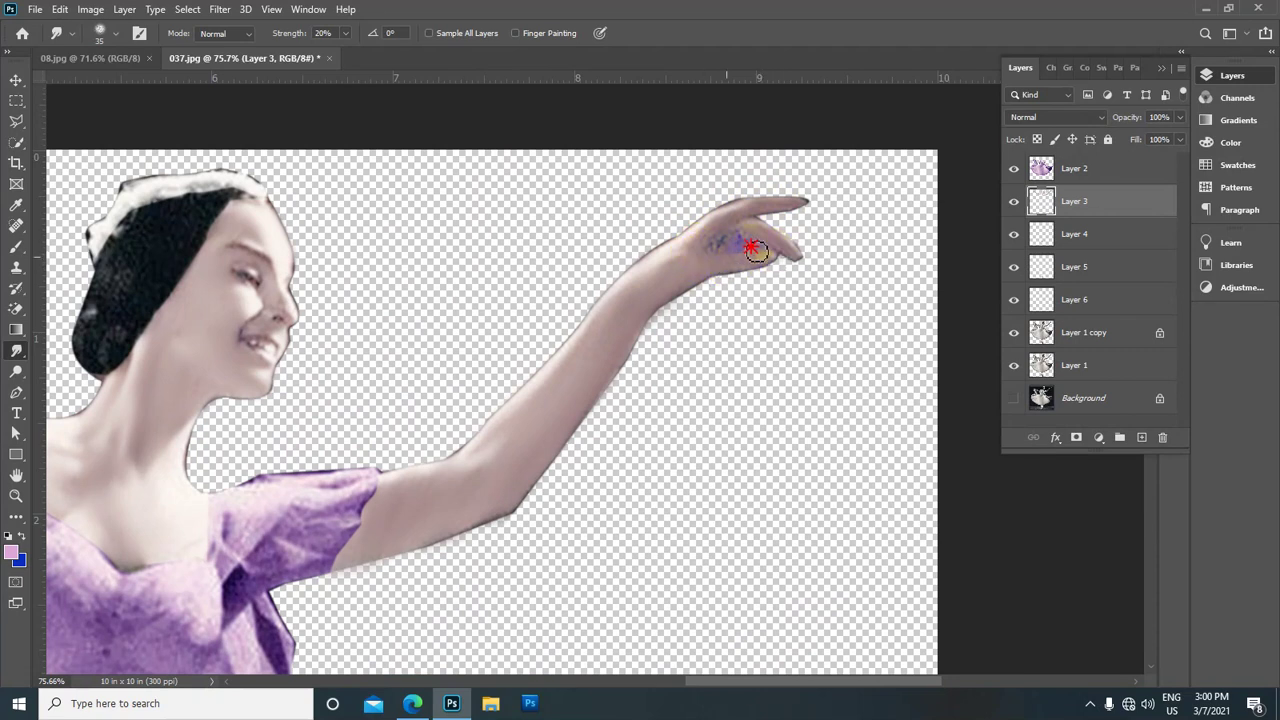
{"action": "scroll", "coordinate": [768, 233], "scroll_direction": "down", "scroll_amount": 2}
{"action": "scroll", "coordinate": [771, 249], "scroll_direction": "down", "scroll_amount": 1}
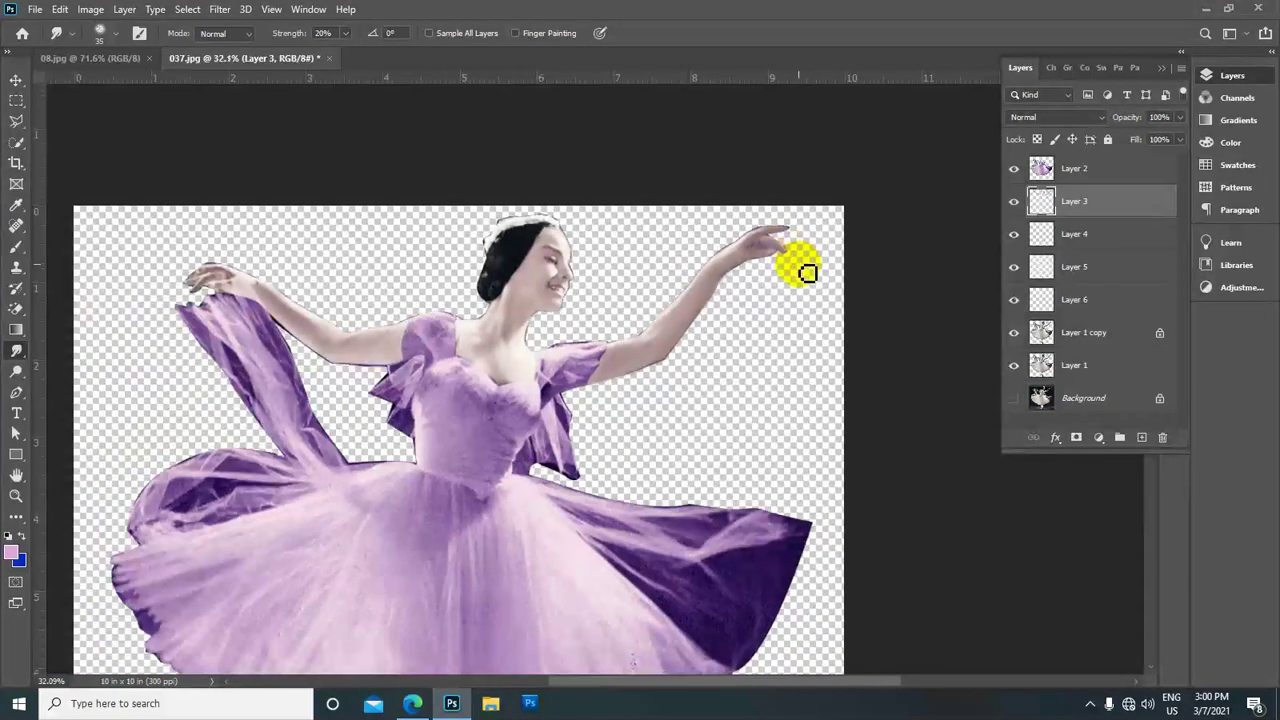
{"action": "scroll", "coordinate": [808, 271], "scroll_direction": "down", "scroll_amount": 1}
{"action": "scroll", "coordinate": [757, 303], "scroll_direction": "down", "scroll_amount": 1}
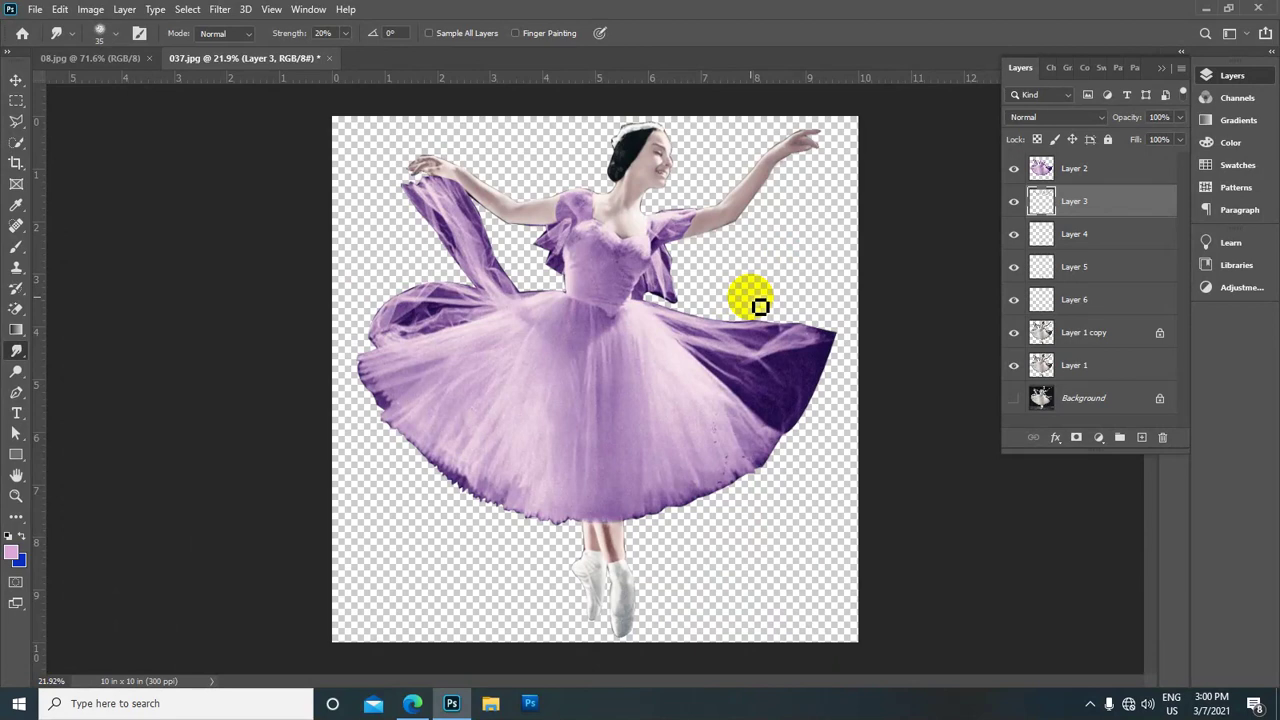
{"action": "scroll", "coordinate": [760, 306], "scroll_direction": "down", "scroll_amount": 1}
{"action": "scroll", "coordinate": [680, 450], "scroll_direction": "down", "scroll_amount": 1}
{"action": "scroll", "coordinate": [660, 449], "scroll_direction": "up", "scroll_amount": 1}
{"action": "scroll", "coordinate": [640, 420], "scroll_direction": "up", "scroll_amount": 1}
{"action": "scroll", "coordinate": [540, 175], "scroll_direction": "up", "scroll_amount": 1}
{"action": "scroll", "coordinate": [506, 185], "scroll_direction": "up", "scroll_amount": 1}
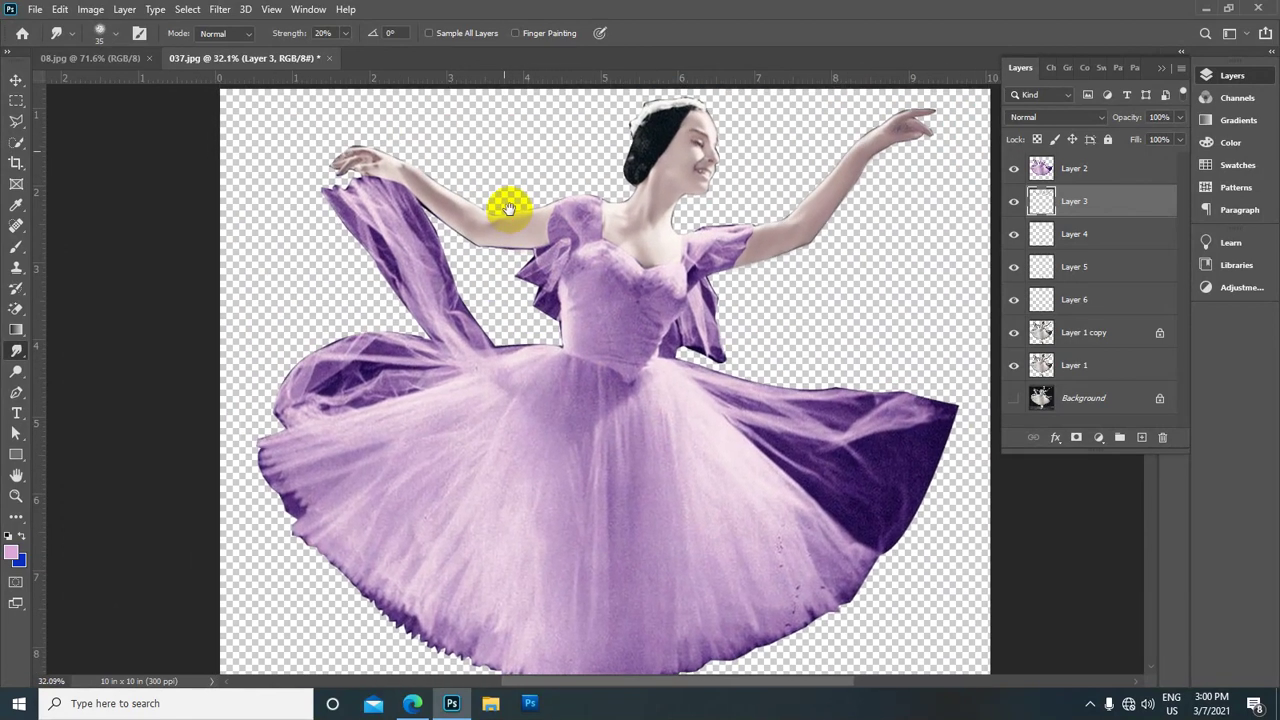
{"action": "scroll", "coordinate": [485, 265], "scroll_direction": "up", "scroll_amount": 2}
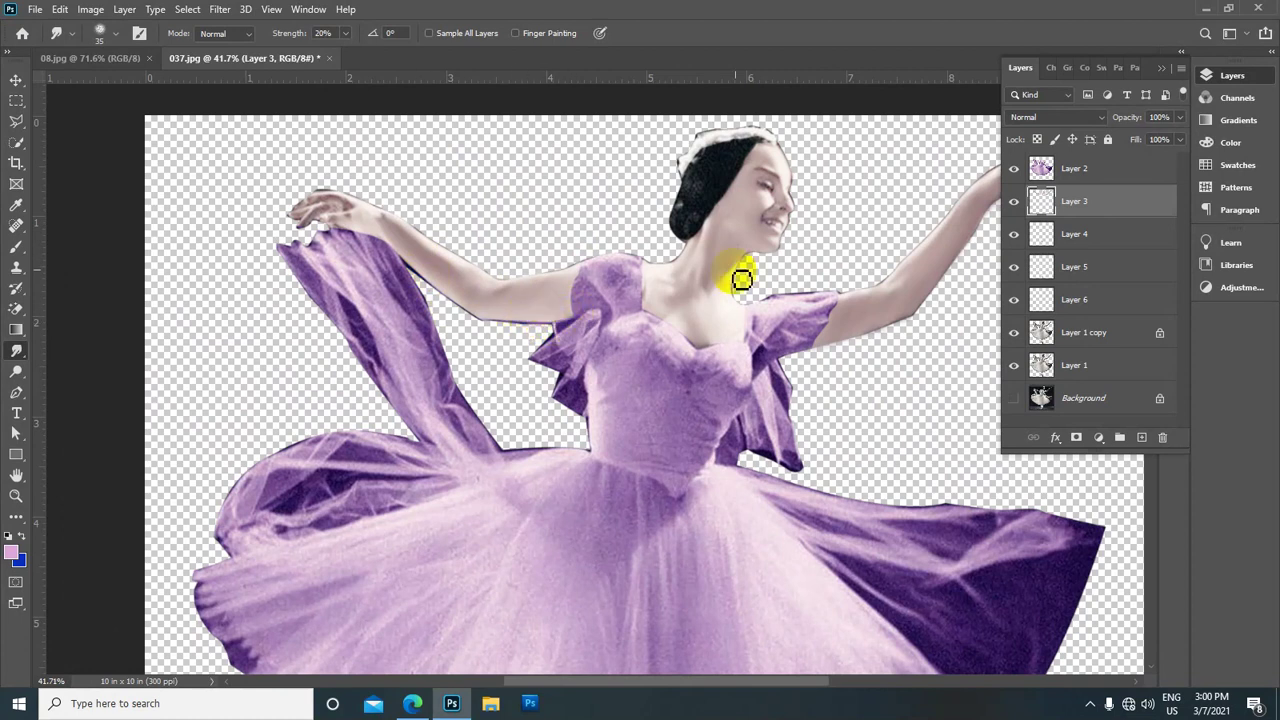
On Layer 2, trace a closed Pen path around the transparent gap under the left arm
{"action": "left_click", "coordinate": [1070, 170]}
{"action": "scroll", "coordinate": [527, 290], "scroll_direction": "up", "scroll_amount": 2}
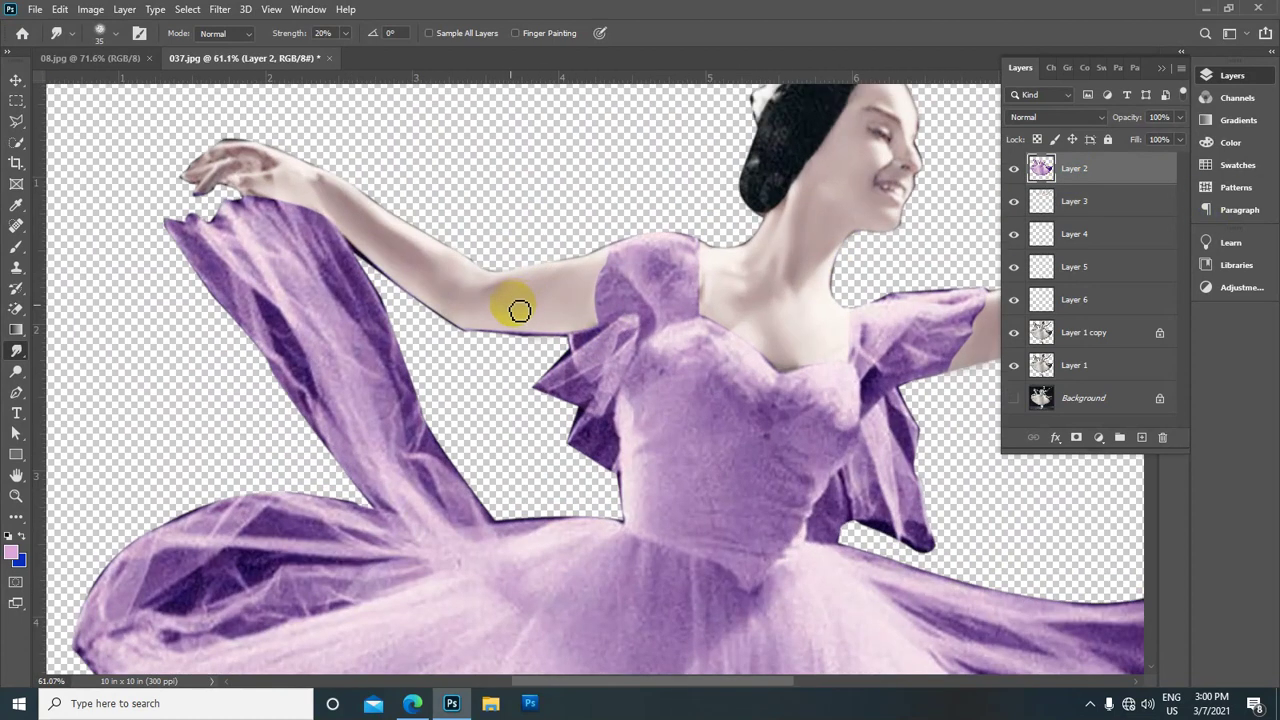
{"action": "key", "text": "p"}
{"action": "scroll", "coordinate": [340, 270], "scroll_direction": "up", "scroll_amount": 2}
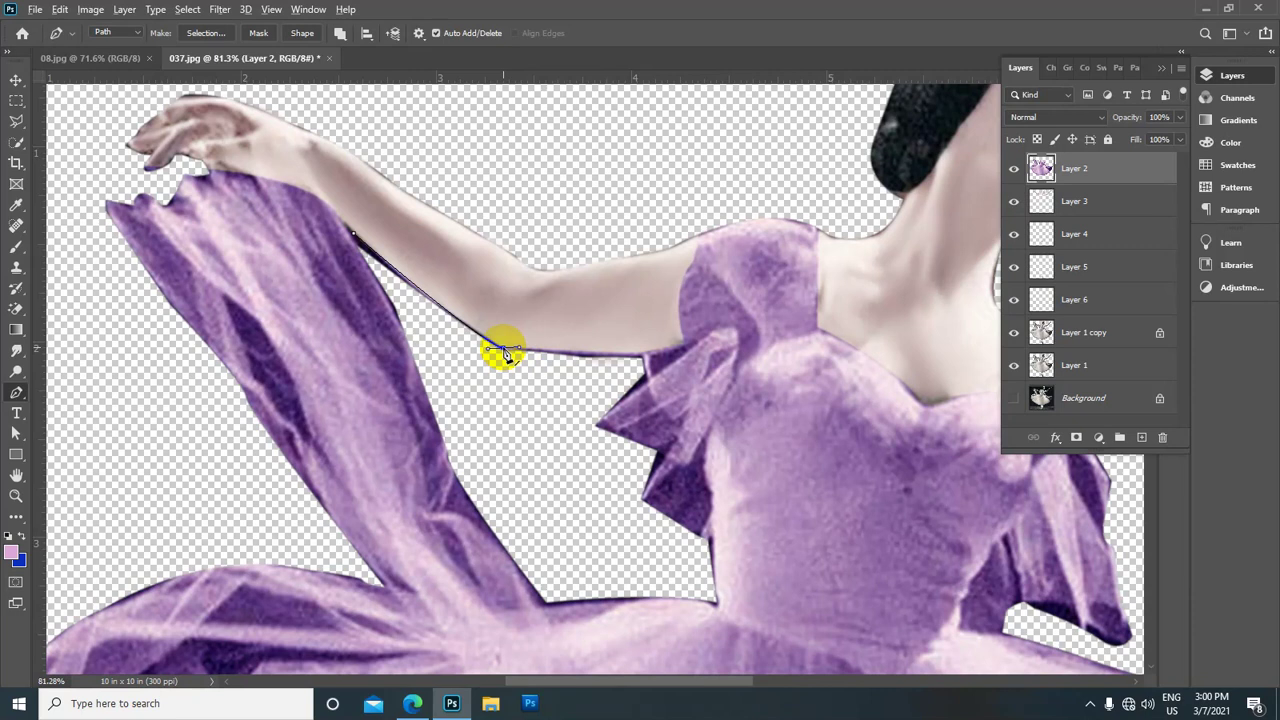
{"action": "left_click", "coordinate": [548, 355]}
{"action": "left_click", "coordinate": [603, 356]}
{"action": "left_click", "coordinate": [636, 368]}
{"action": "left_click", "coordinate": [581, 378]}
{"action": "left_click", "coordinate": [446, 352]}
{"action": "left_click", "coordinate": [438, 339]}
{"action": "left_click", "coordinate": [391, 288]}
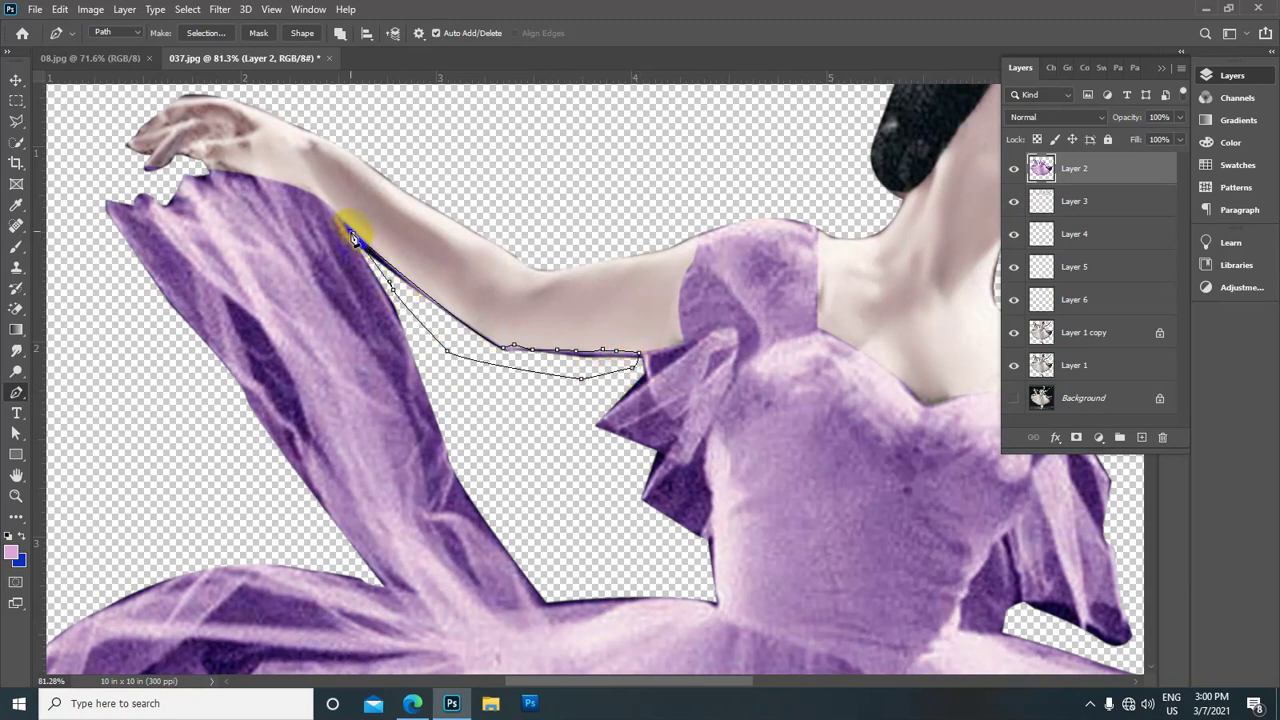
Convert the traced path into a selection with Make Selection
{"action": "scroll", "coordinate": [517, 240], "scroll_direction": "down", "scroll_amount": 2}
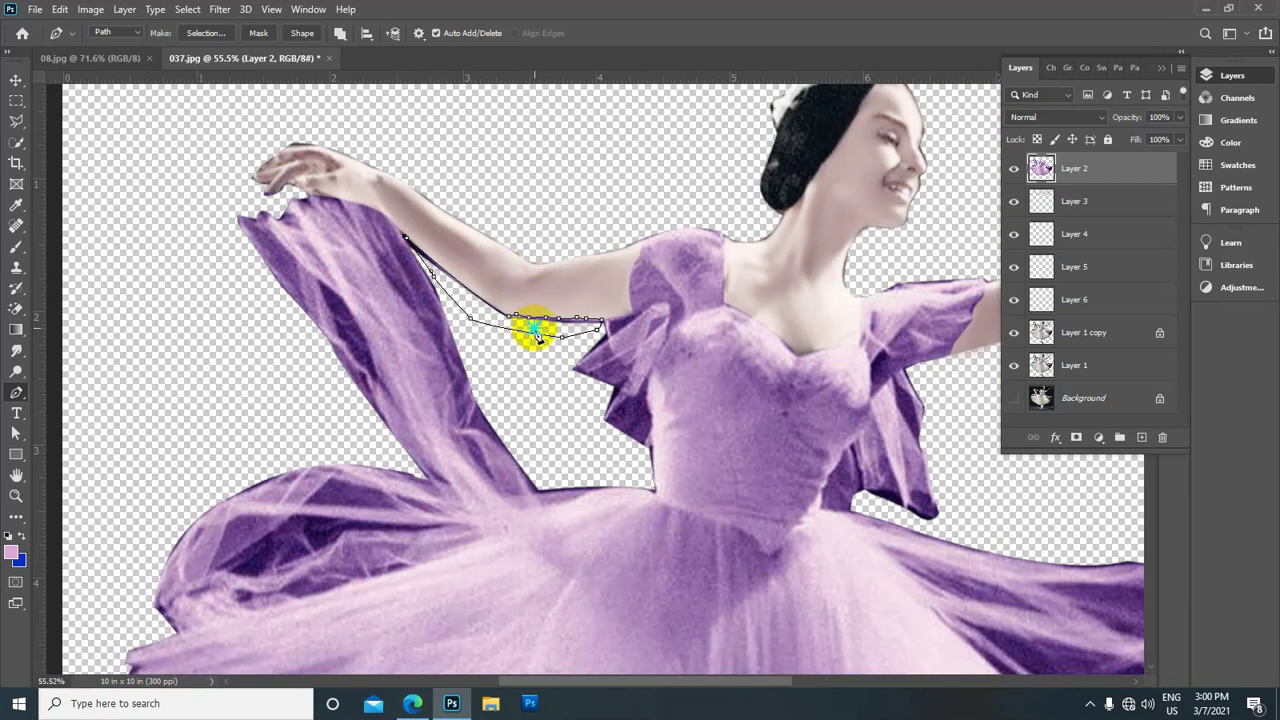
{"action": "right_click", "coordinate": [537, 333]}
{"action": "left_click", "coordinate": [588, 386]}
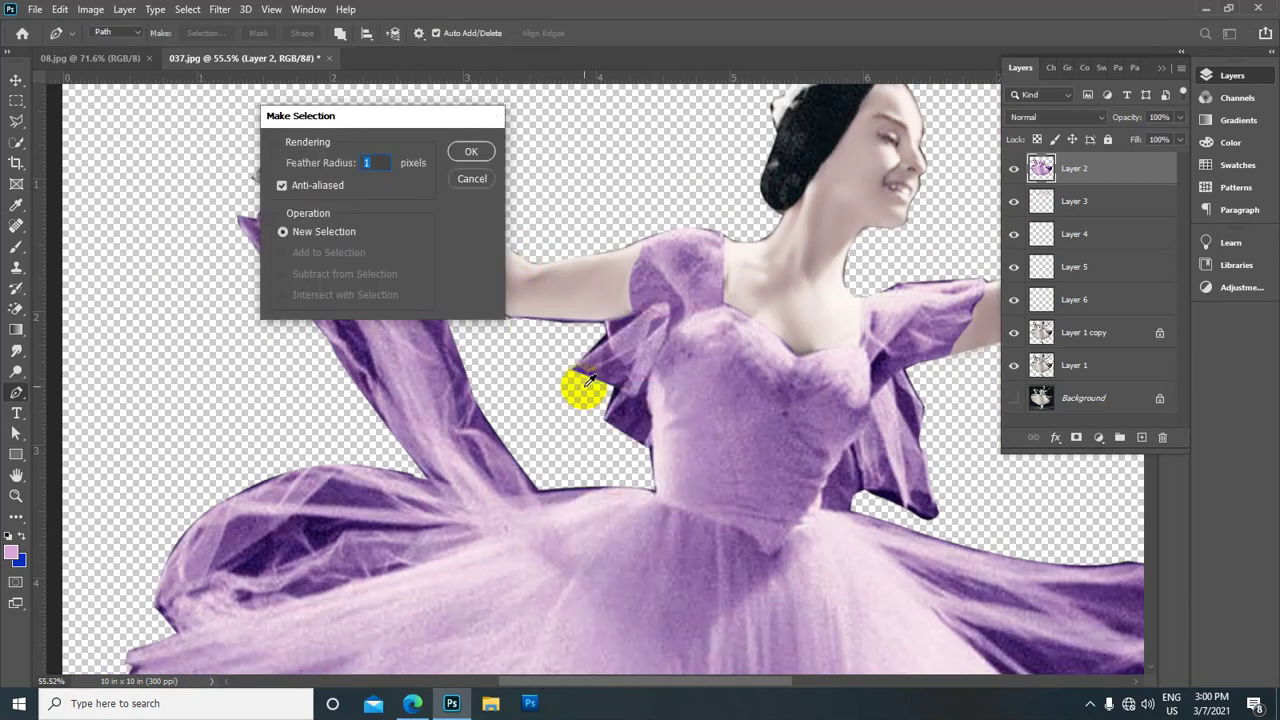
{"action": "key", "text": "Return"}
Merge the colour layers down into Layer 2 with Ctrl+E
{"action": "left_click", "coordinate": [1012, 398]}
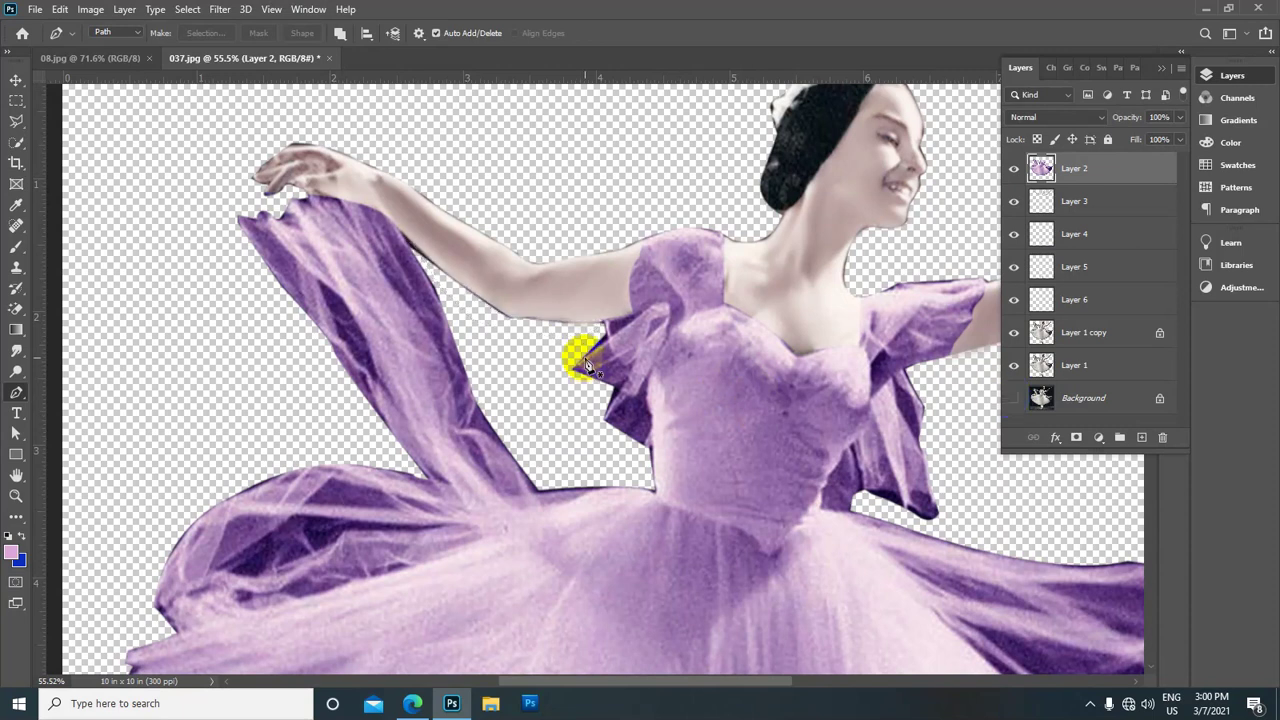
{"action": "scroll", "coordinate": [585, 365], "scroll_direction": "down", "scroll_amount": 5}
{"action": "scroll", "coordinate": [655, 272], "scroll_direction": "down", "scroll_amount": 1}
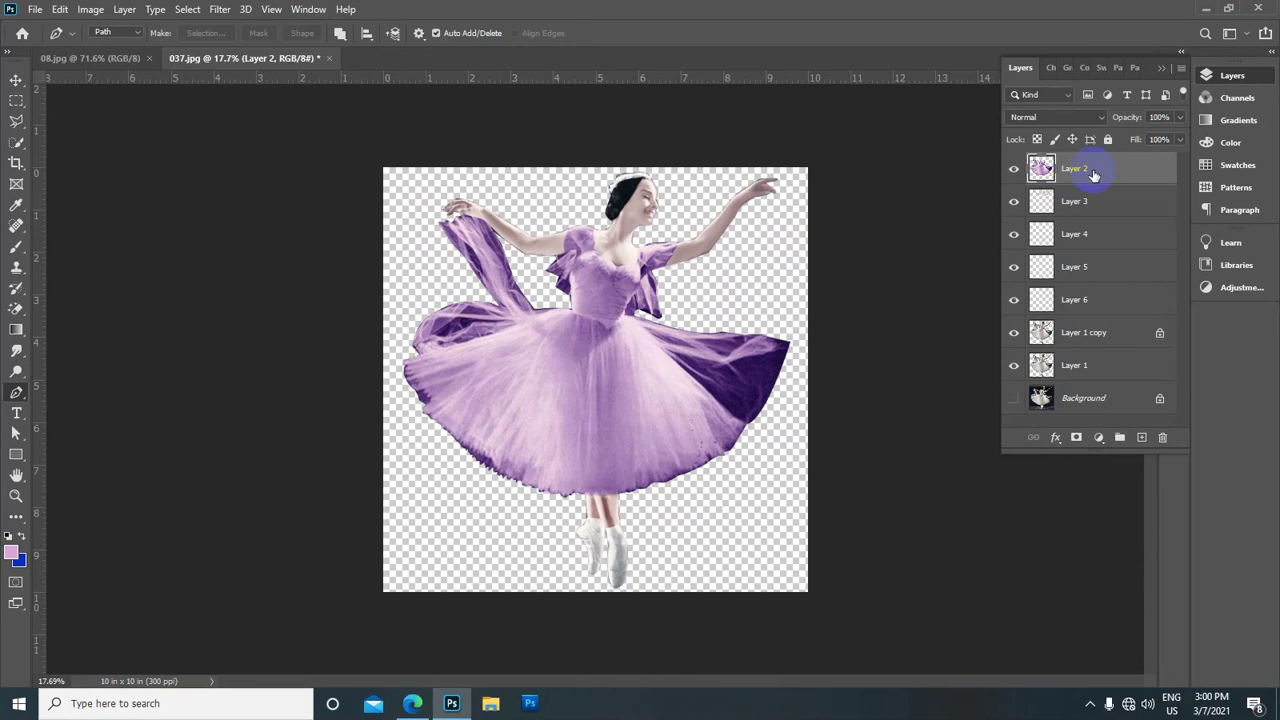
{"action": "scroll", "coordinate": [591, 346], "scroll_direction": "up", "scroll_amount": 1}
{"action": "scroll", "coordinate": [612, 237], "scroll_direction": "up", "scroll_amount": 2}
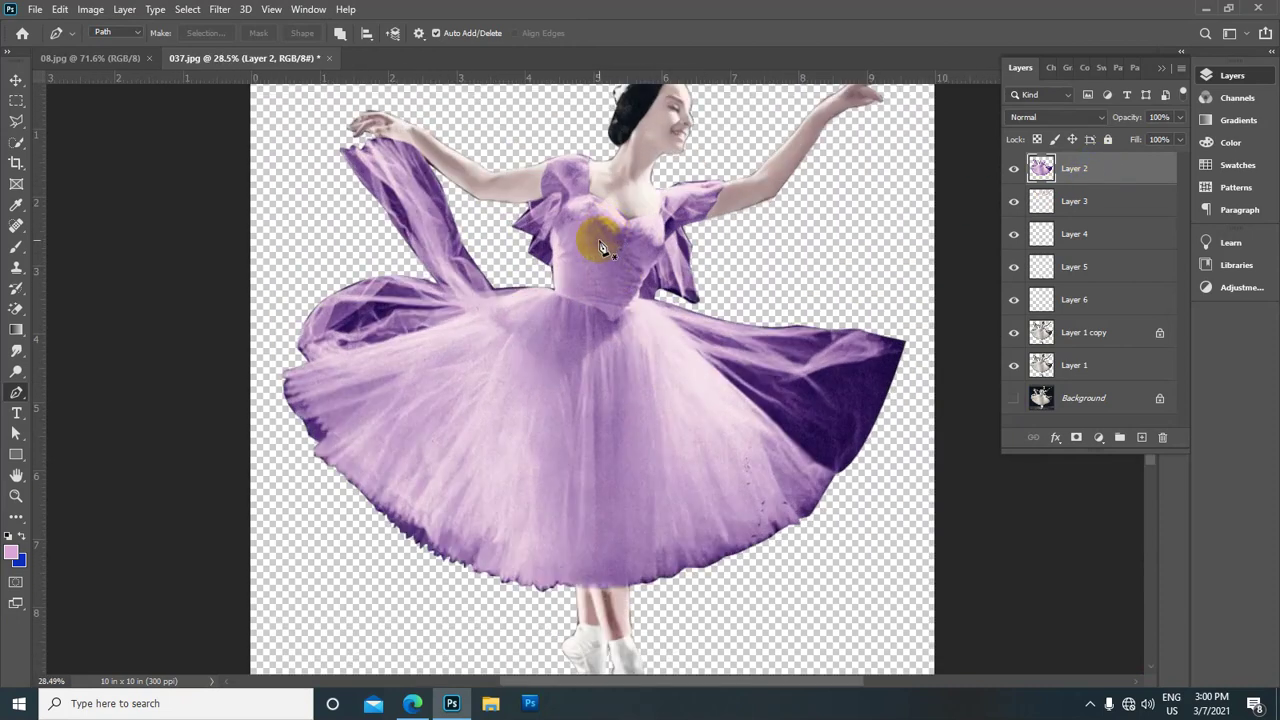
{"action": "scroll", "coordinate": [600, 248], "scroll_direction": "down", "scroll_amount": 3}
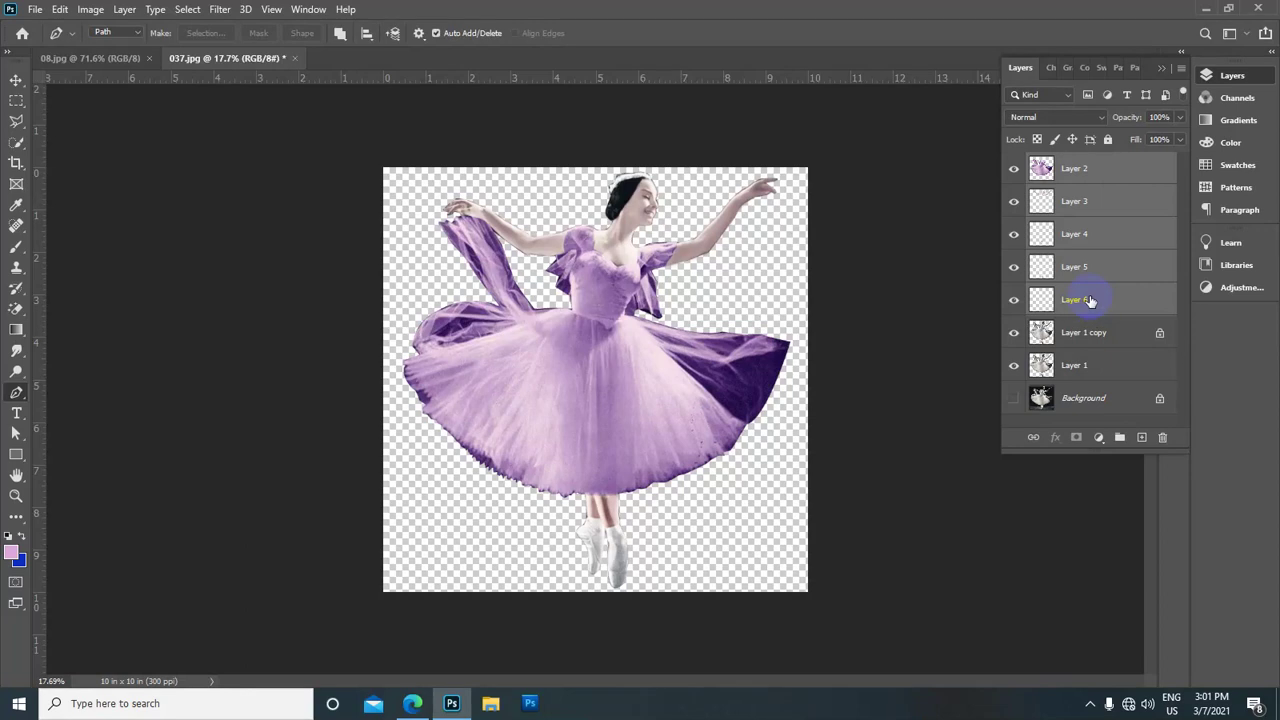
{"action": "key", "text": "ctrl+e"}
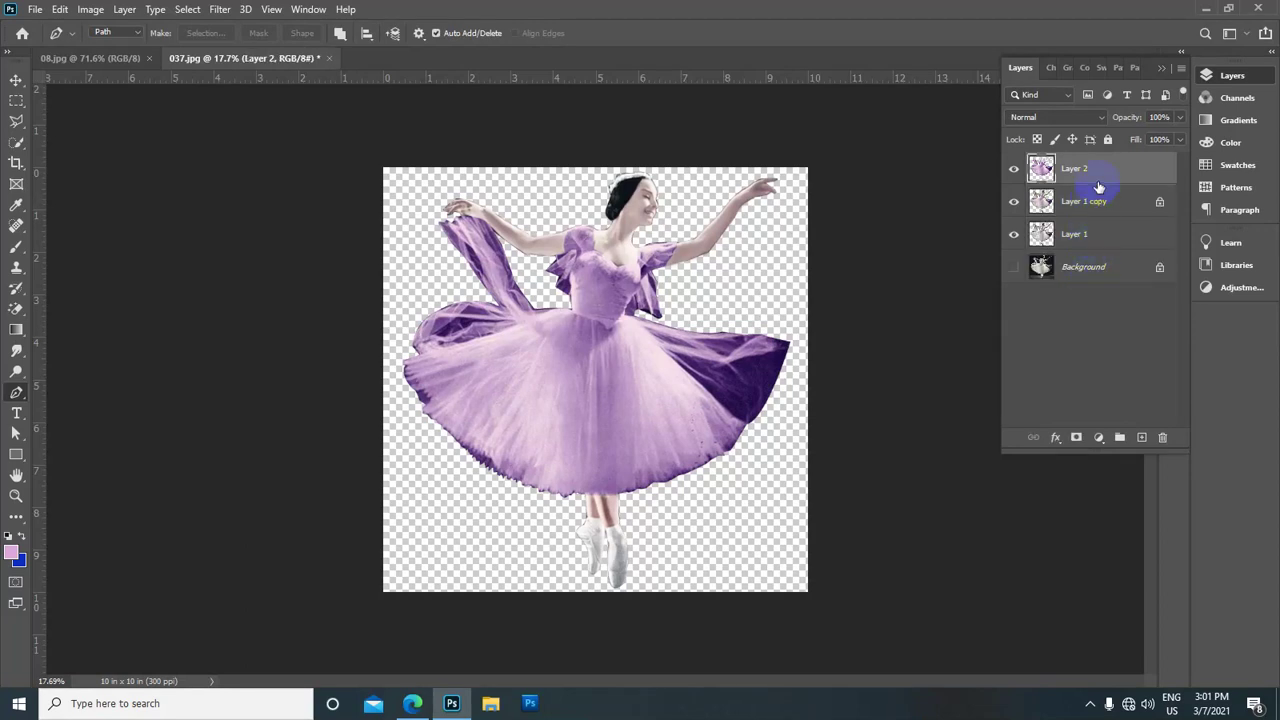
Toggle Layer 2's visibility to compare the colourised dancer with the original
{"action": "left_click", "coordinate": [1014, 169]}
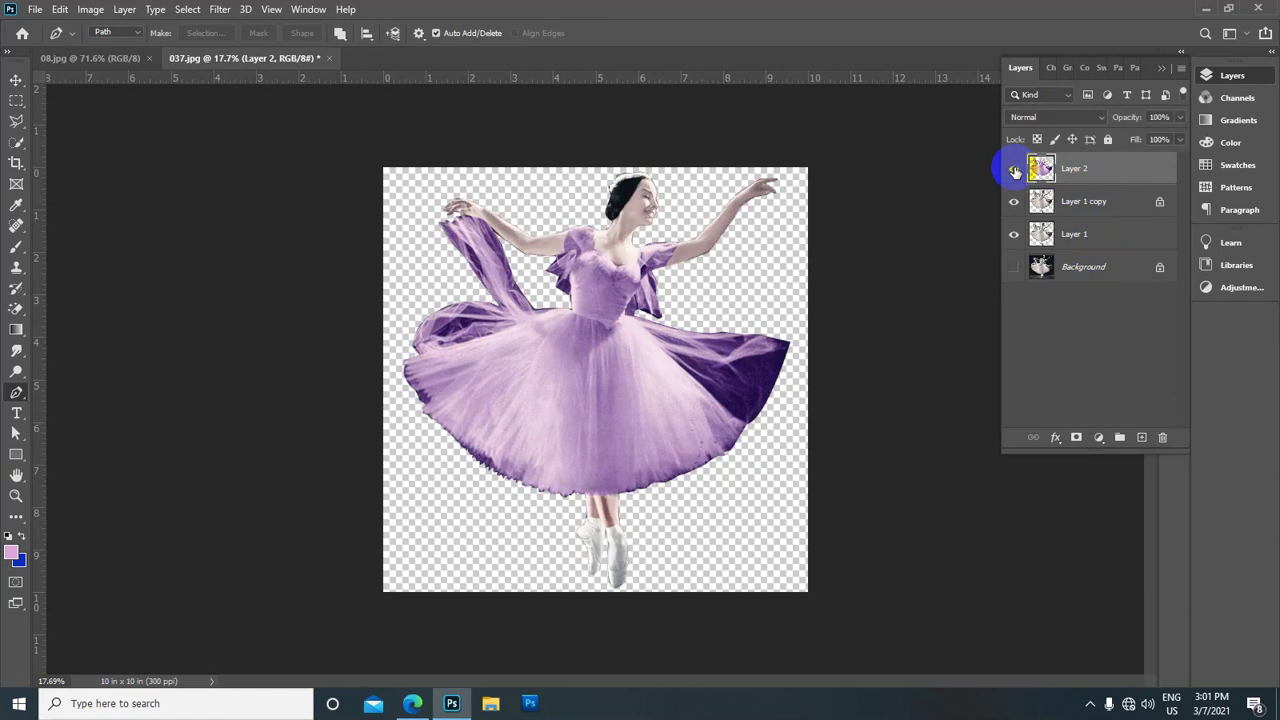
{"action": "left_click", "coordinate": [1014, 169]}
{"action": "left_click", "coordinate": [1014, 169]}
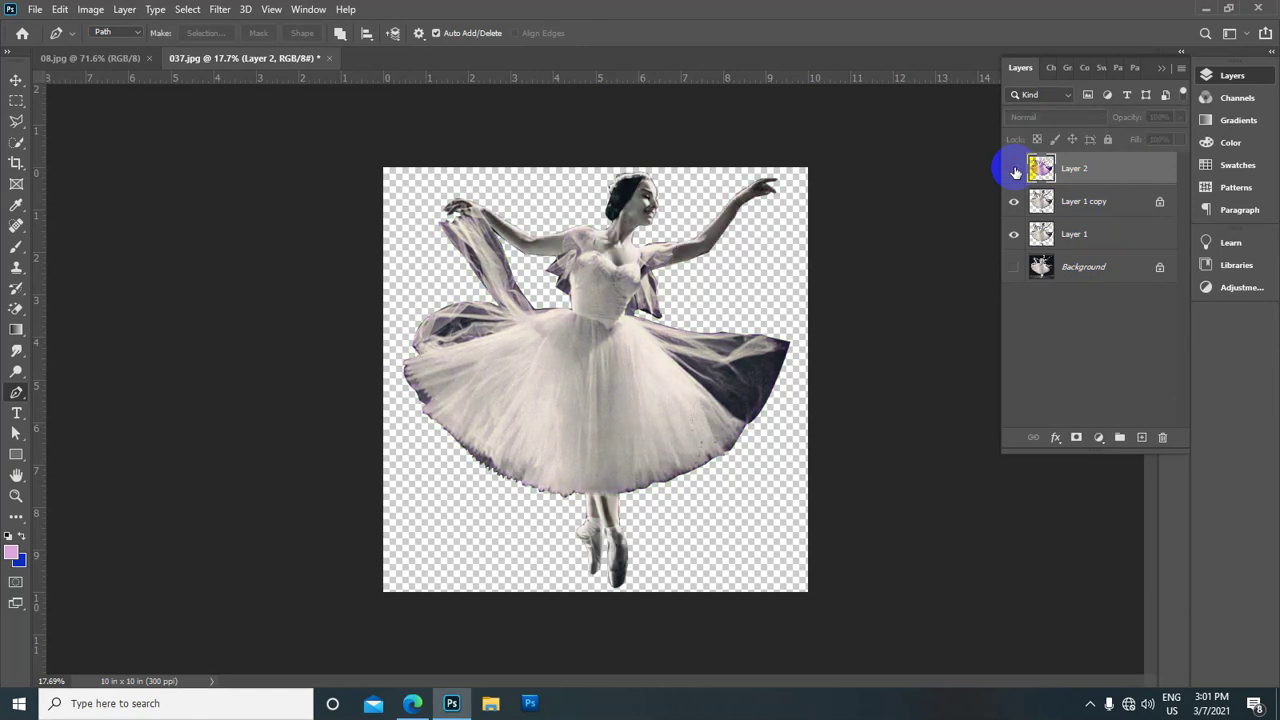
{"action": "left_click", "coordinate": [1014, 169]}
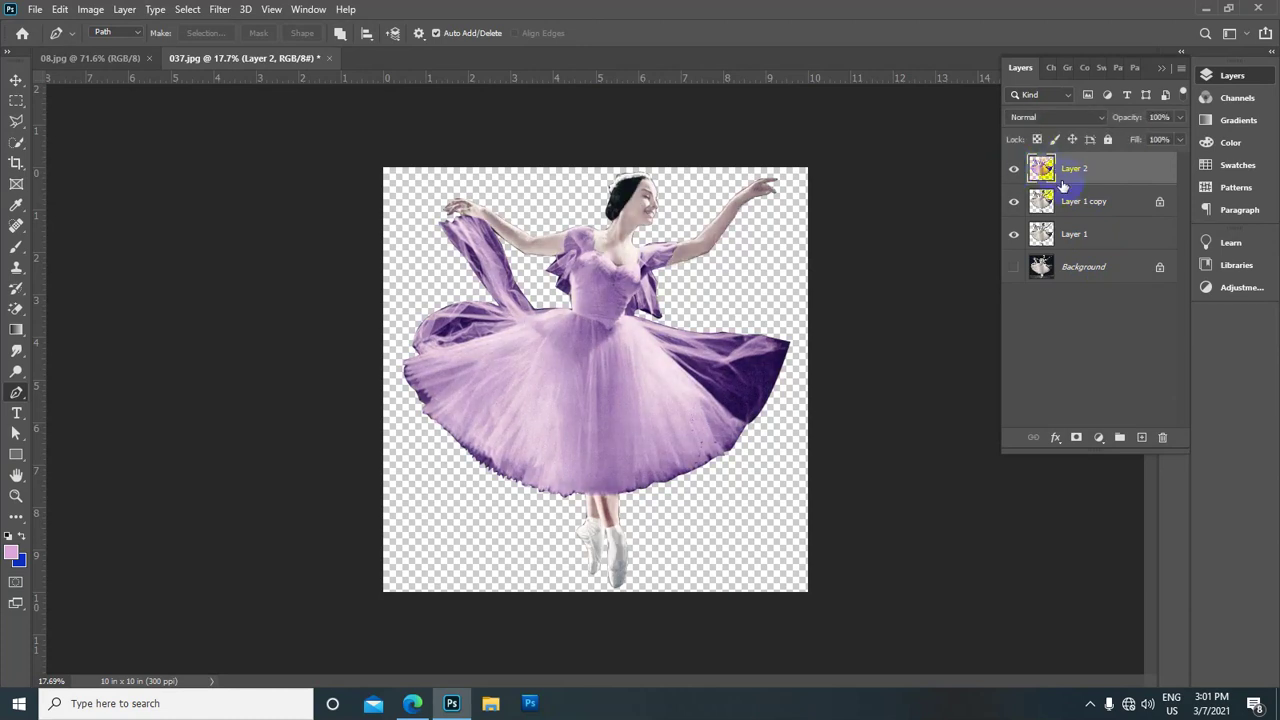
Unlink and merge Layer 1 copy into Layer 2, then select Layer 2 with Layer 1
{"action": "left_click", "coordinate": [1071, 207], "text": "ctrl"}
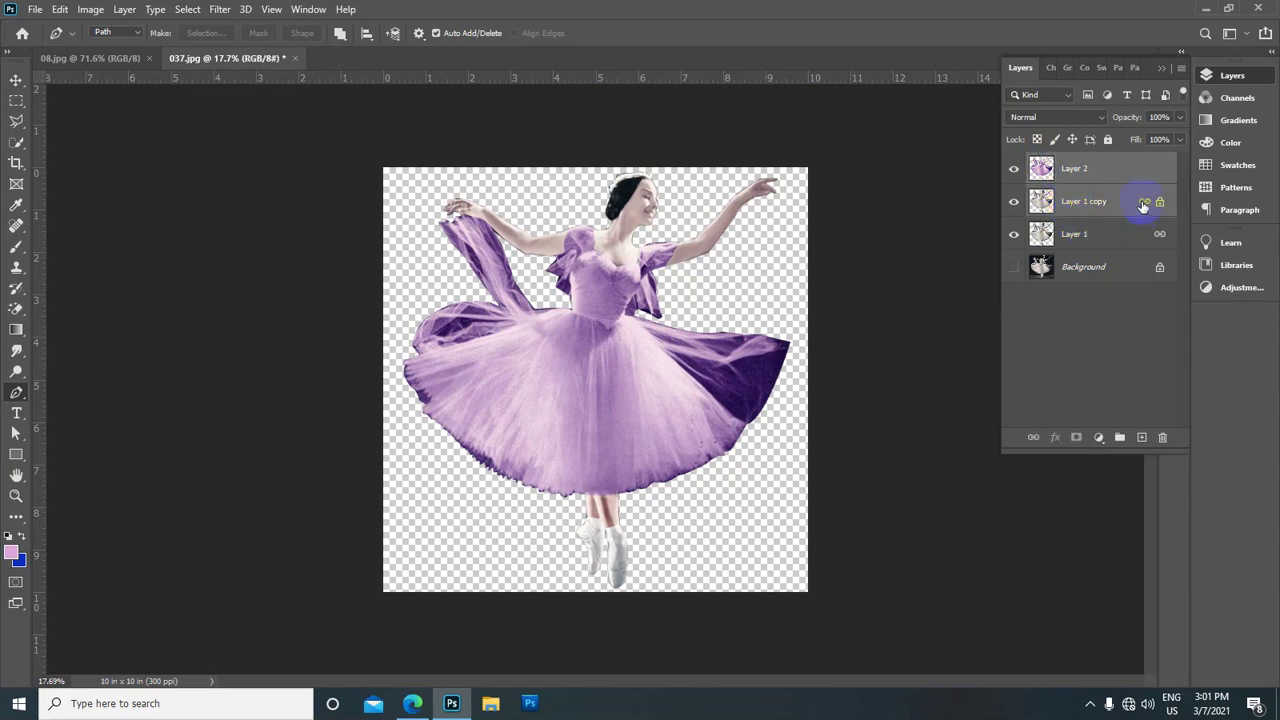
{"action": "left_click", "coordinate": [1035, 438]}
{"action": "key", "text": "ctrl+e"}
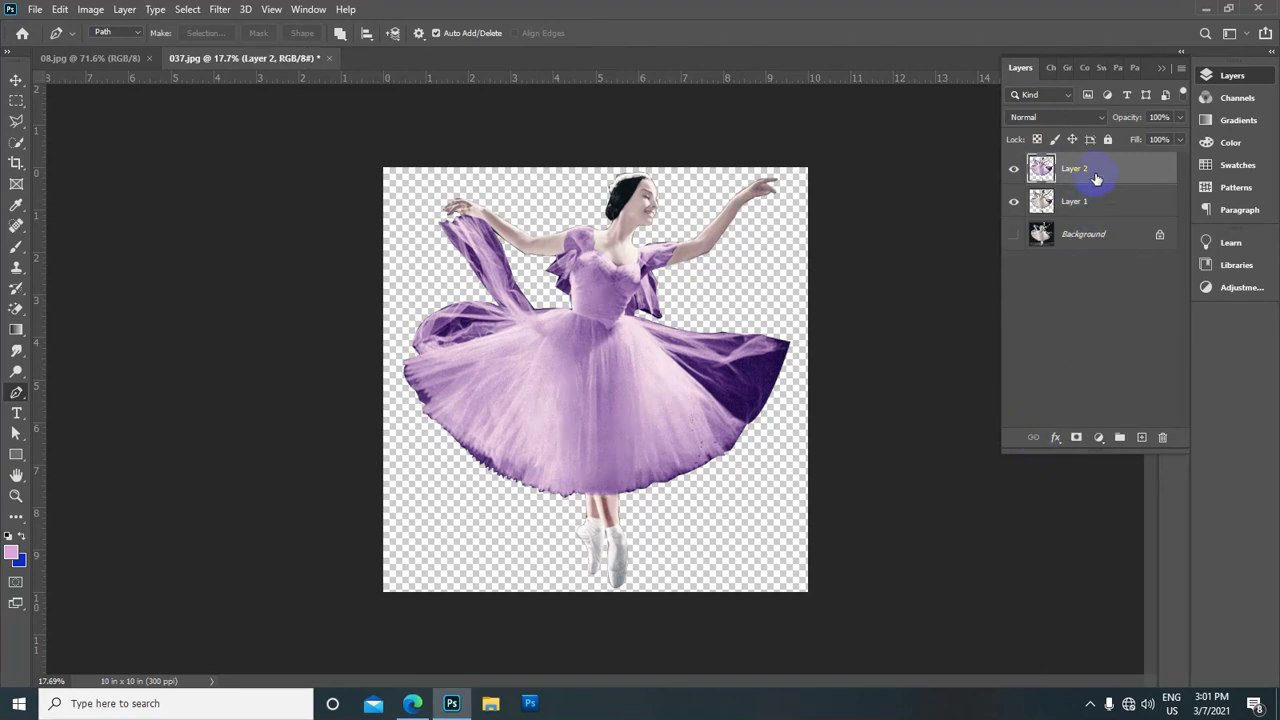
{"action": "scroll", "coordinate": [729, 314], "scroll_direction": "up", "scroll_amount": 1}
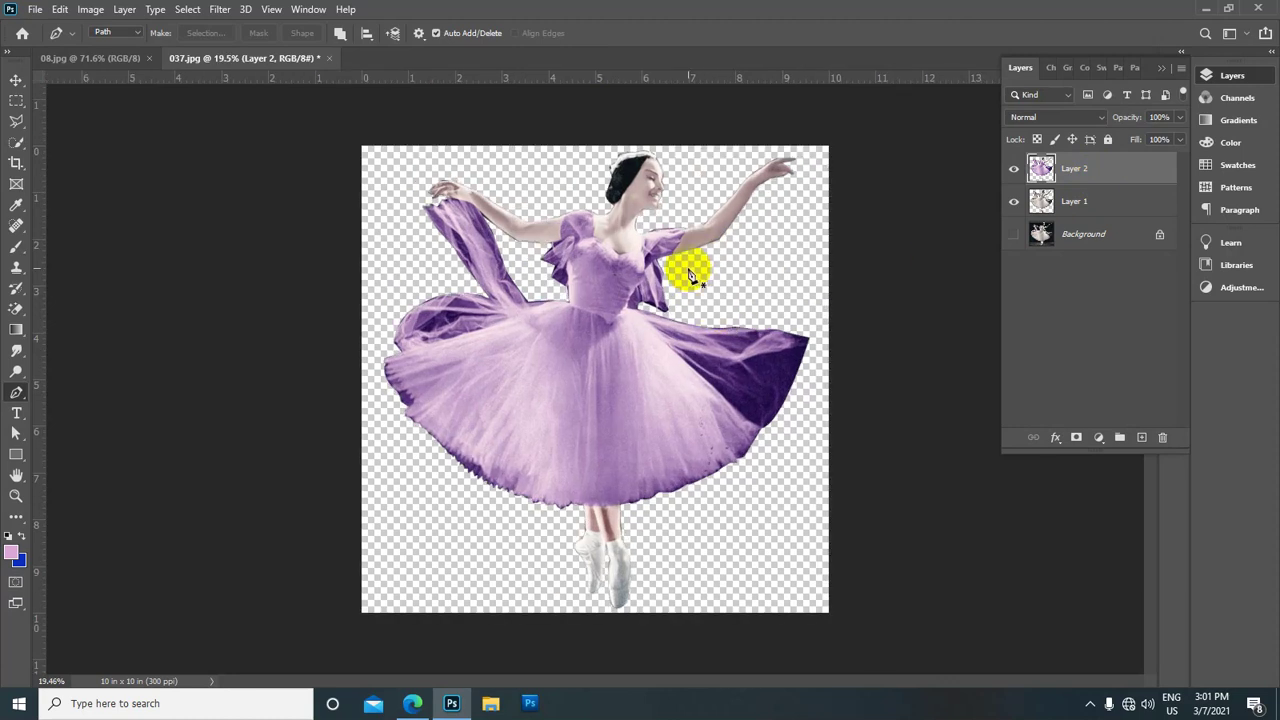
{"action": "left_click", "coordinate": [1125, 166]}
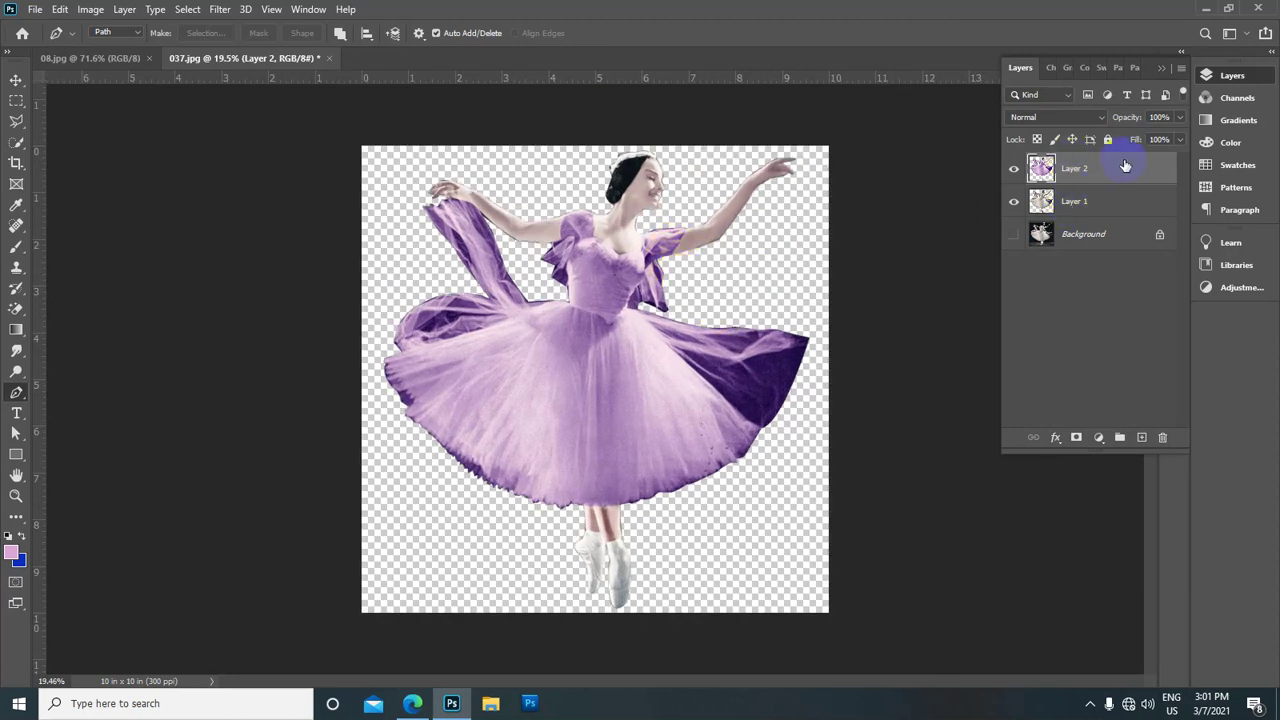
{"action": "left_click", "coordinate": [1070, 203], "text": "ctrl"}
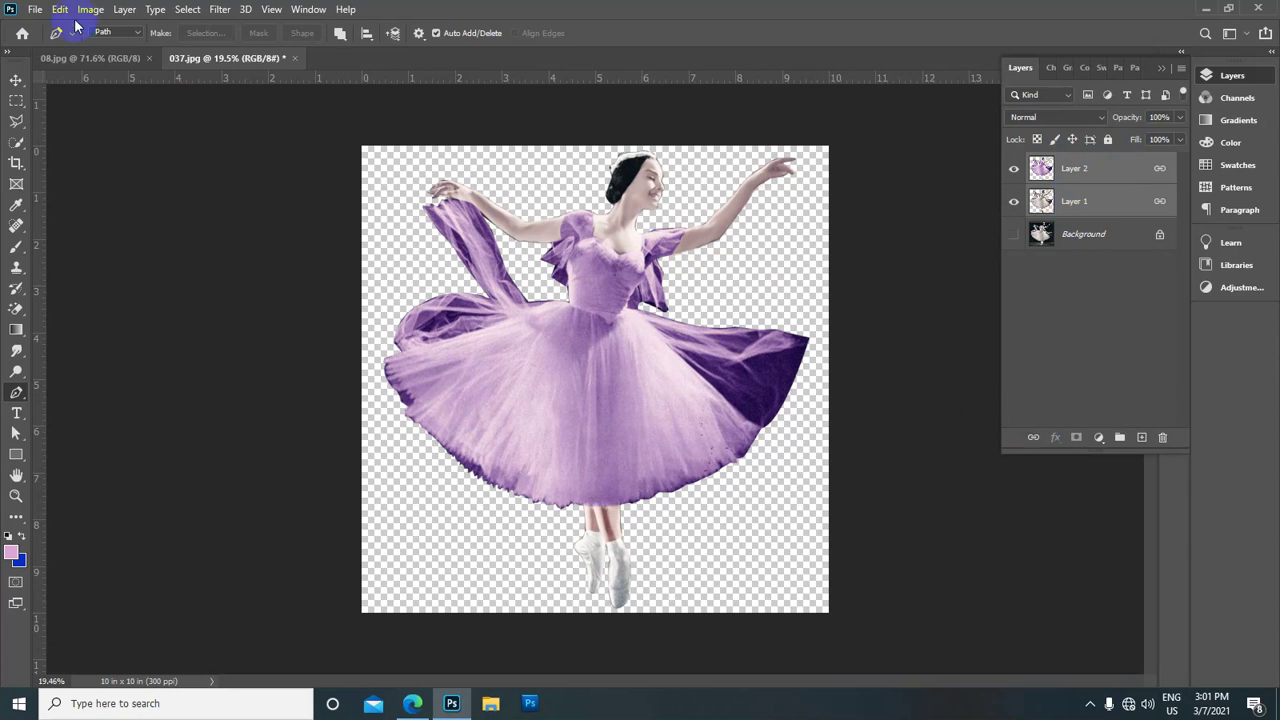
Browse File > Open down to 036.jpg and open the spotlit stage image
{"action": "left_click", "coordinate": [35, 9]}
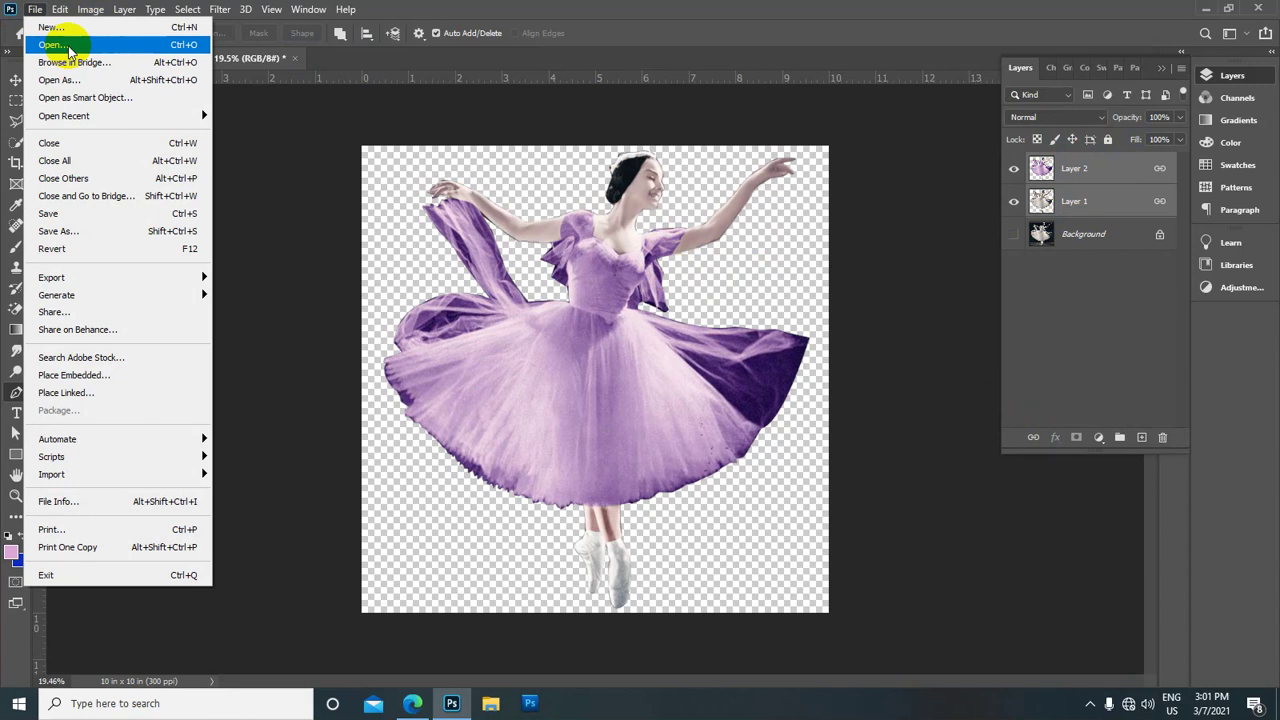
{"action": "left_click", "coordinate": [68, 46]}
{"action": "scroll", "coordinate": [200, 145], "scroll_direction": "down", "scroll_amount": 2}
{"action": "scroll", "coordinate": [216, 177], "scroll_direction": "down", "scroll_amount": 2}
{"action": "scroll", "coordinate": [216, 177], "scroll_direction": "down", "scroll_amount": 2}
{"action": "scroll", "coordinate": [216, 177], "scroll_direction": "down", "scroll_amount": 2}
{"action": "scroll", "coordinate": [216, 177], "scroll_direction": "down", "scroll_amount": 2}
{"action": "scroll", "coordinate": [216, 177], "scroll_direction": "down", "scroll_amount": 2}
{"action": "scroll", "coordinate": [216, 177], "scroll_direction": "down", "scroll_amount": 2}
{"action": "scroll", "coordinate": [216, 177], "scroll_direction": "down", "scroll_amount": 2}
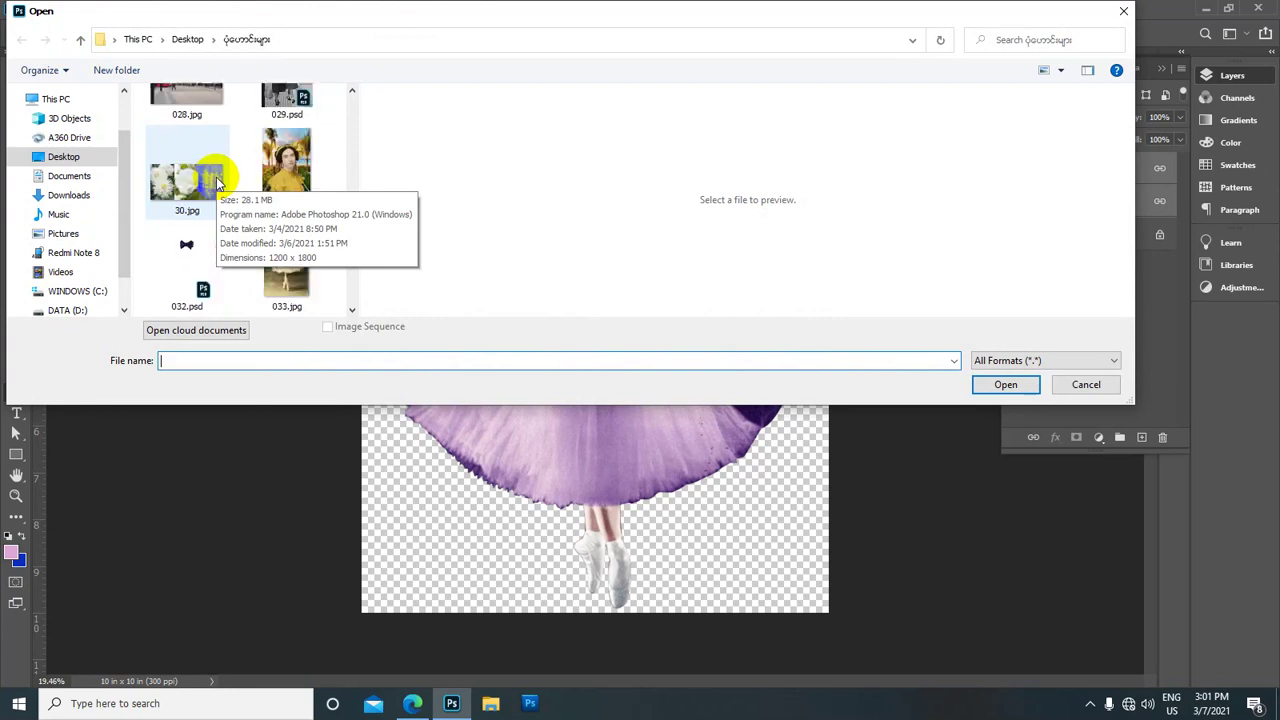
{"action": "scroll", "coordinate": [216, 177], "scroll_direction": "down", "scroll_amount": 2}
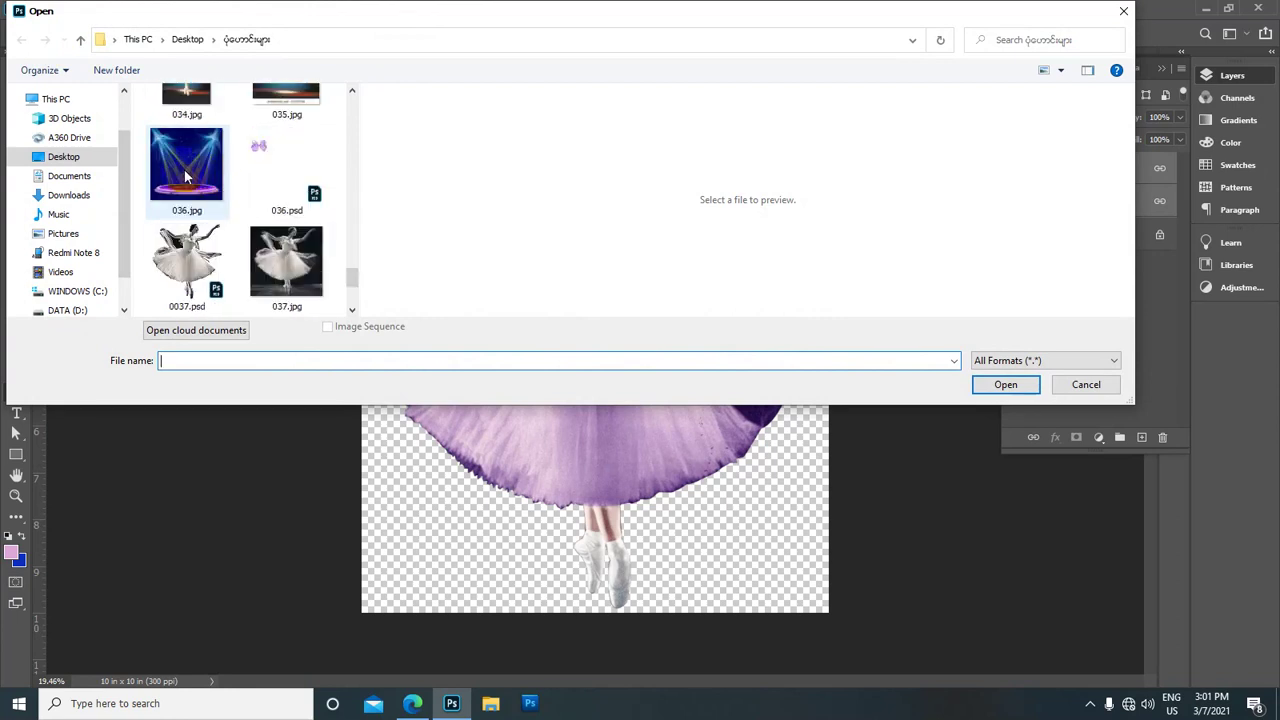
{"action": "left_click", "coordinate": [184, 175]}
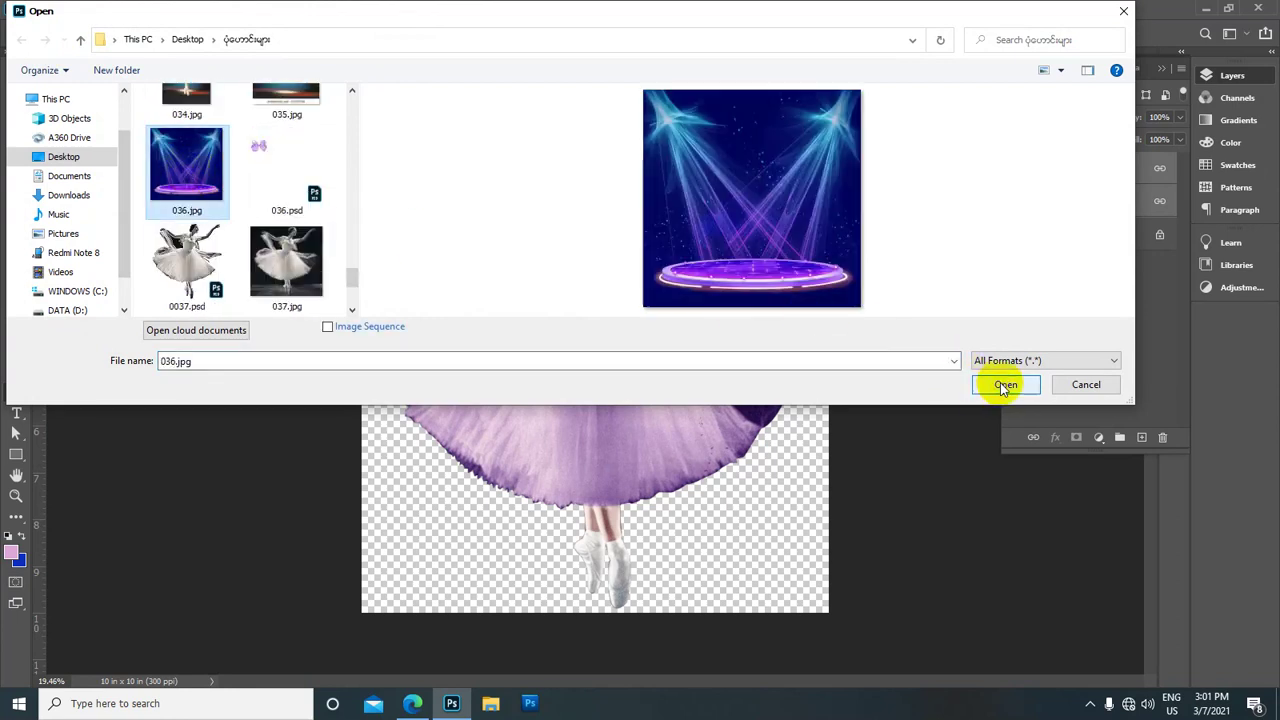
{"action": "left_click", "coordinate": [1003, 385]}
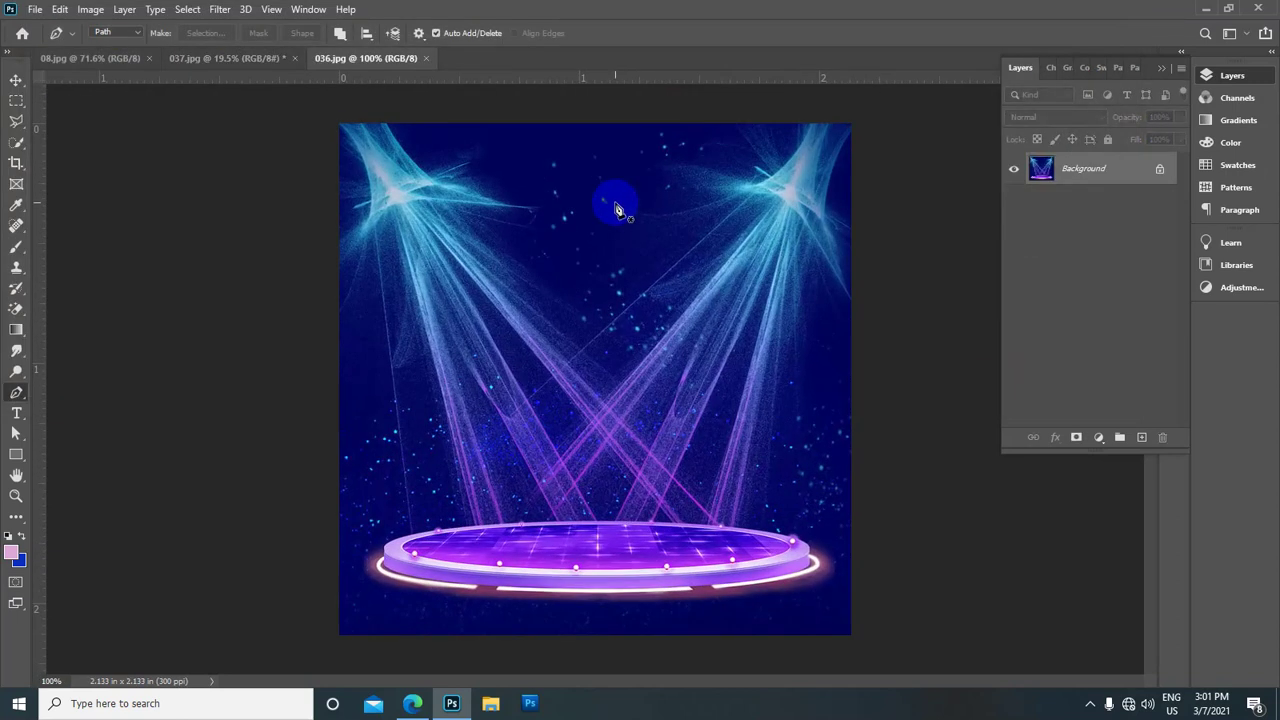
Crop the stage image with the 10 in × 10 in, 300 px/in preset and fit it on screen
{"action": "left_click", "coordinate": [16, 163]}
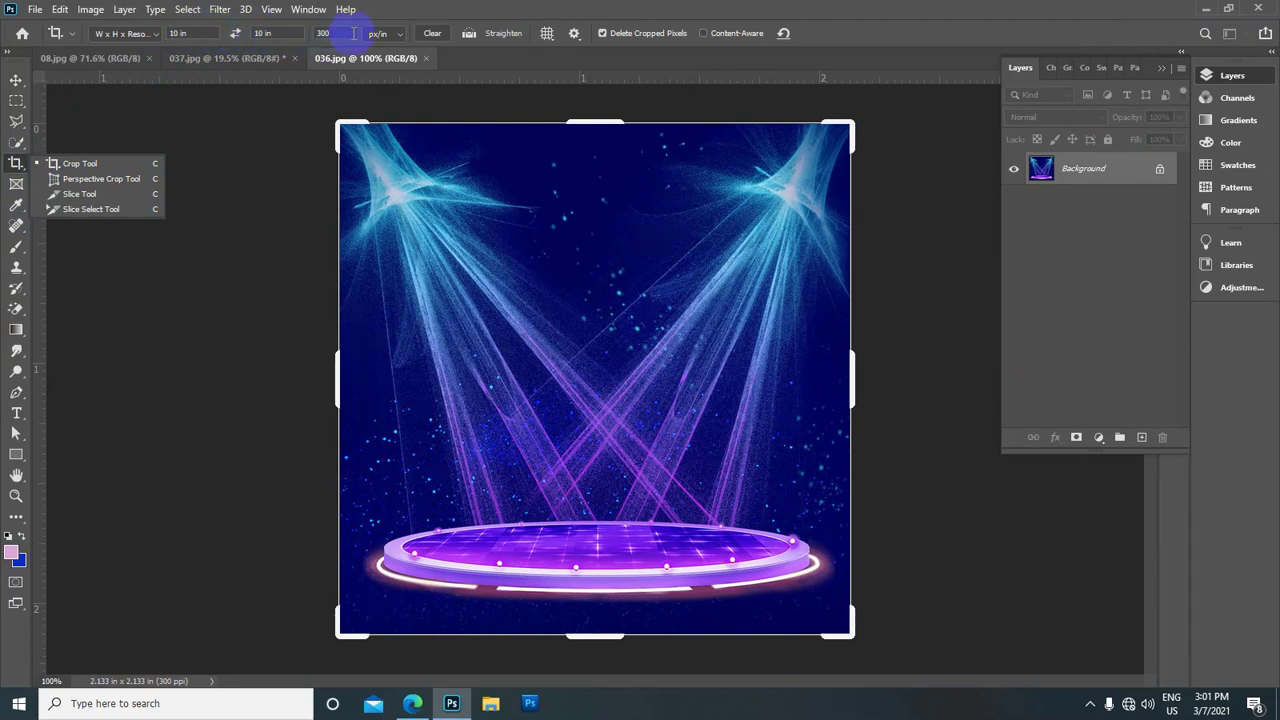
{"action": "left_click", "coordinate": [856, 147]}
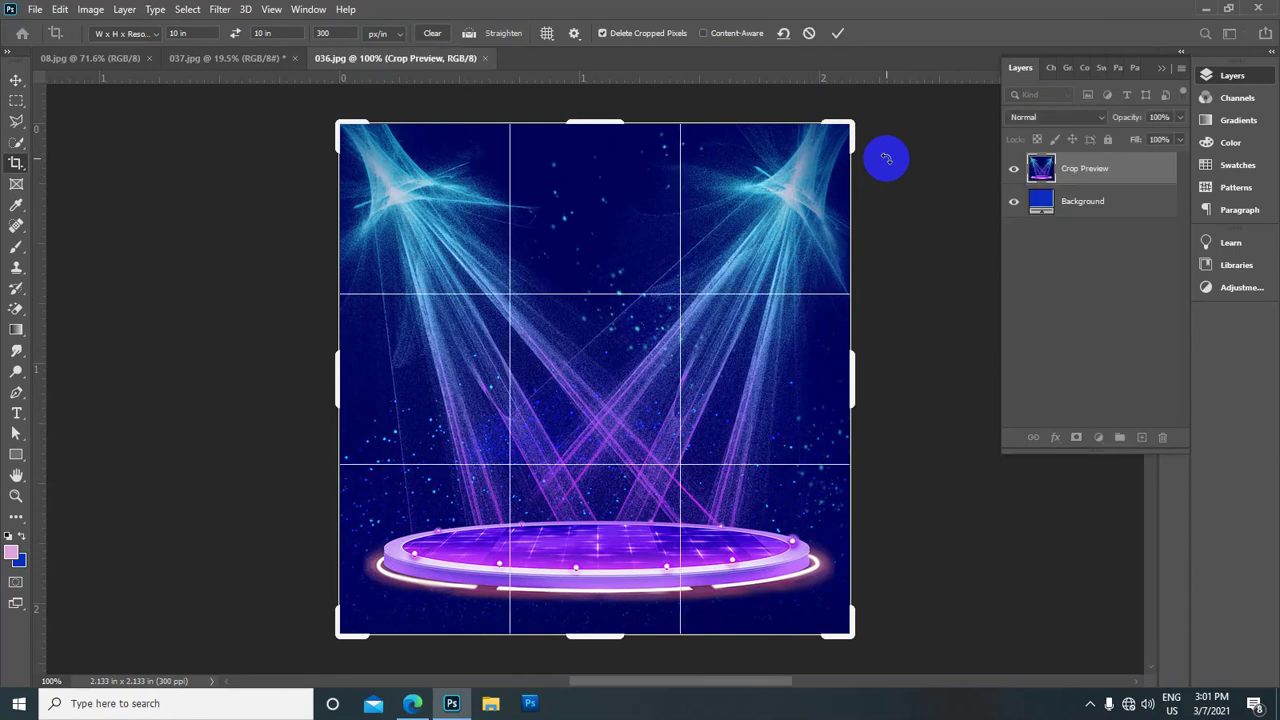
{"action": "key", "text": "Return"}
{"action": "key", "text": "ctrl+0"}
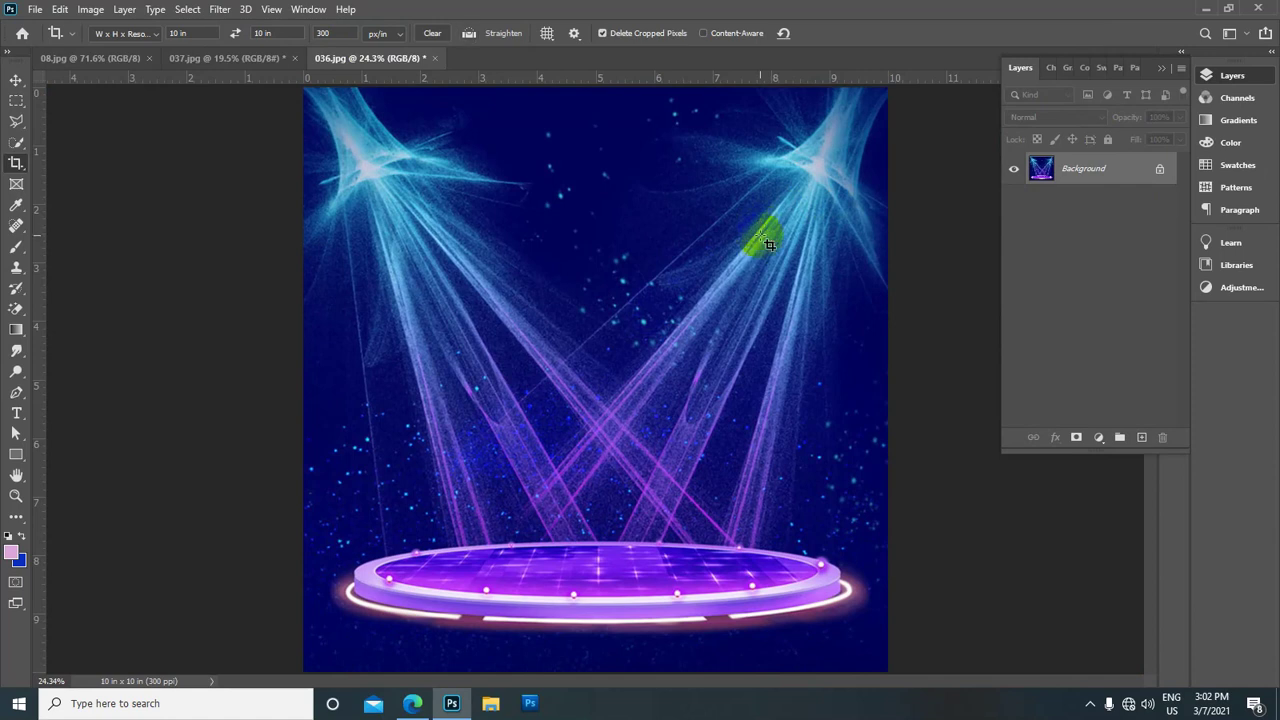
Drag the stage image into the ballerina document and nudge it into position
{"action": "key", "text": "v"}
{"action": "mouse_move", "coordinate": [586, 266]}
{"action": "left_mouse_down"}
{"action": "mouse_move", "coordinate": [427, 160]}
{"action": "mouse_move", "coordinate": [207, 47]}
{"action": "mouse_move", "coordinate": [606, 318]}
{"action": "mouse_move", "coordinate": [610, 356]}
{"action": "left_mouse_up"}
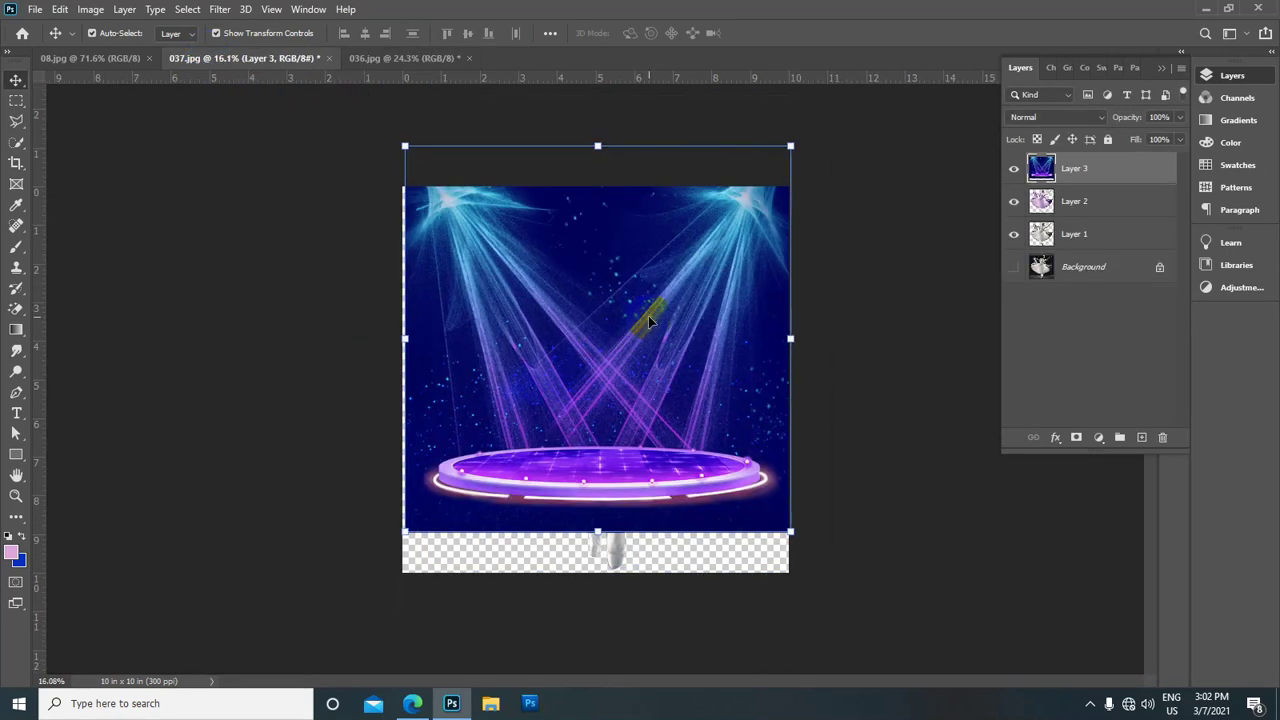
{"action": "key", "text": "Down"}
{"action": "key", "text": "Down"}
{"action": "key", "text": "Down"}
{"action": "key", "text": "Down"}
{"action": "key", "text": "Down"}
{"action": "key", "text": "Down"}
{"action": "key", "text": "Down"}
{"action": "key", "text": "Down"}
{"action": "key", "text": "Down"}
{"action": "key", "text": "Down"}
{"action": "key", "text": "Down"}
{"action": "key", "text": "Down"}
{"action": "key", "text": "Down"}
{"action": "key", "text": "Down"}
{"action": "key", "text": "Down"}
{"action": "key", "text": "Down"}
{"action": "key", "text": "Down"}
{"action": "key", "text": "Down"}
{"action": "key", "text": "Down"}
{"action": "key", "text": "Down"}
{"action": "key", "text": "Down"}
{"action": "key", "text": "Down"}
{"action": "key", "text": "Down"}
{"action": "key", "text": "Left"}
{"action": "key", "text": "Left"}
{"action": "key", "text": "Left"}
{"action": "key", "text": "Left"}
{"action": "key", "text": "Left"}
{"action": "key", "text": "Left"}
{"action": "key", "text": "Right"}
{"action": "key", "text": "Right"}
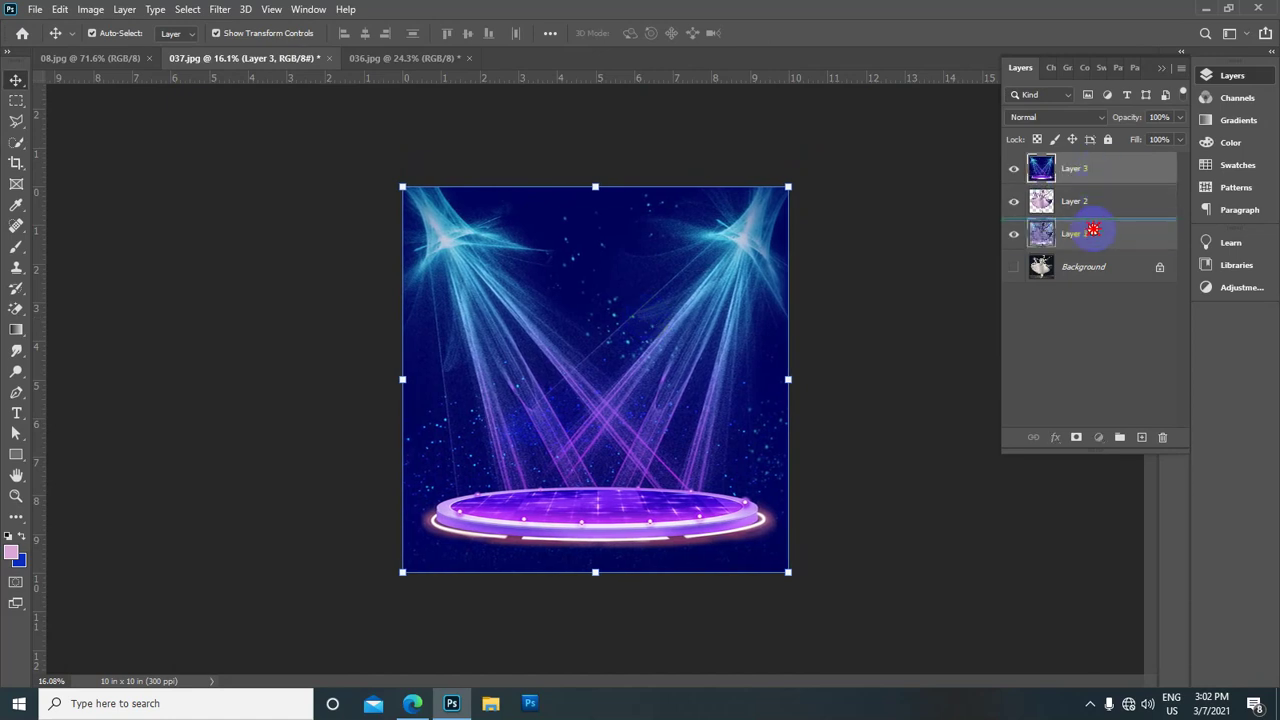
Move the stage Layer 3 beneath the ballerina layers and reselect Layer 2
{"action": "left_click_drag", "start_coordinate": [1097, 168], "coordinate": [1094, 243]}
{"action": "scroll", "coordinate": [877, 249], "scroll_direction": "down", "scroll_amount": 1}
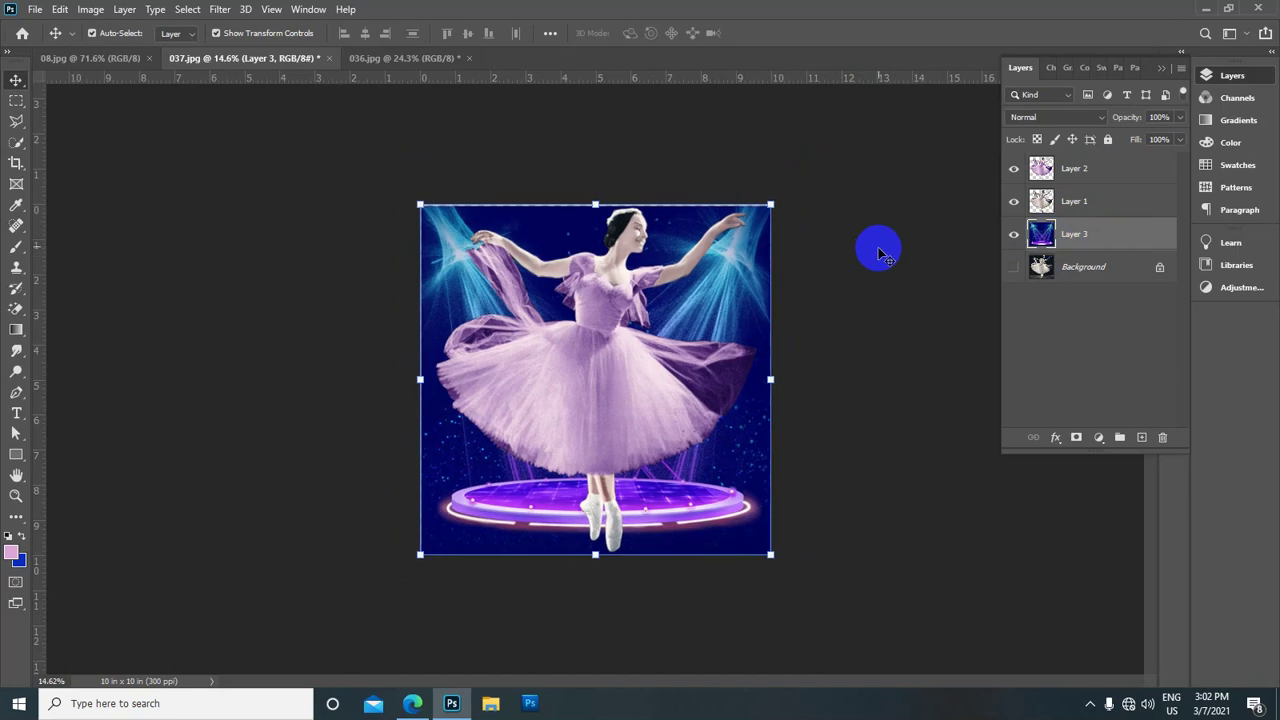
{"action": "left_click", "coordinate": [1076, 170]}
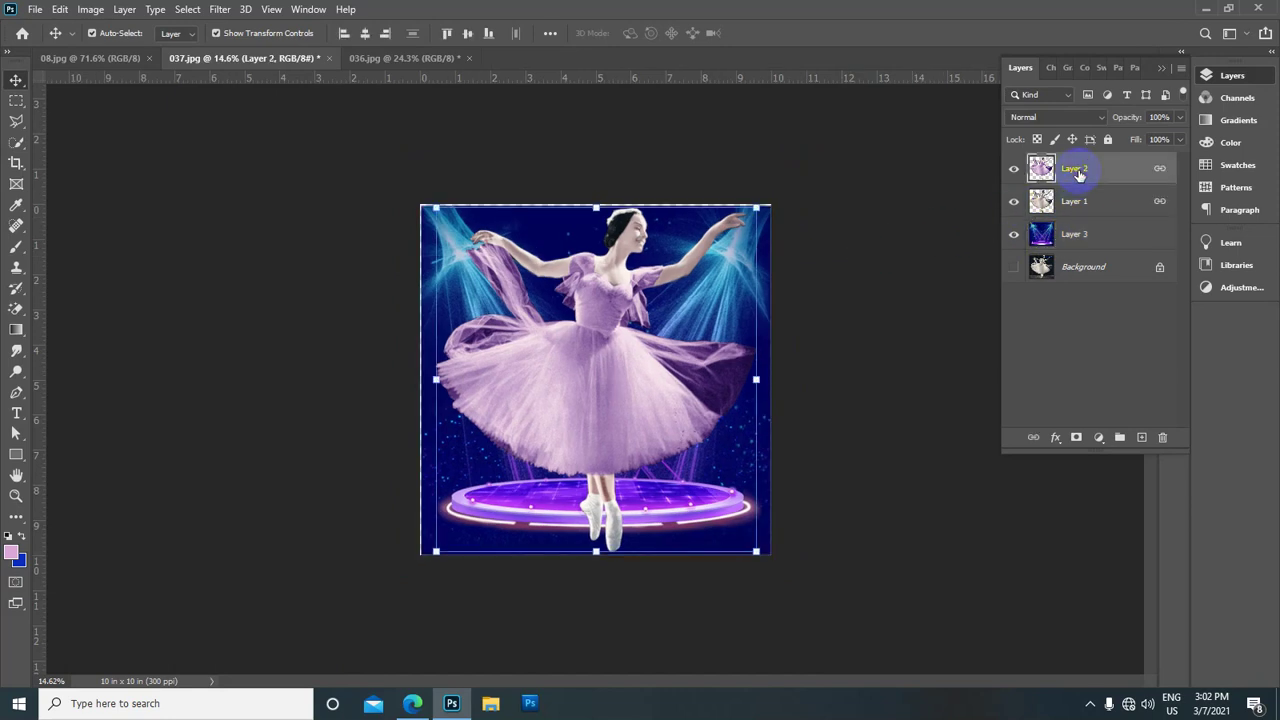
{"action": "left_click", "coordinate": [1073, 234]}
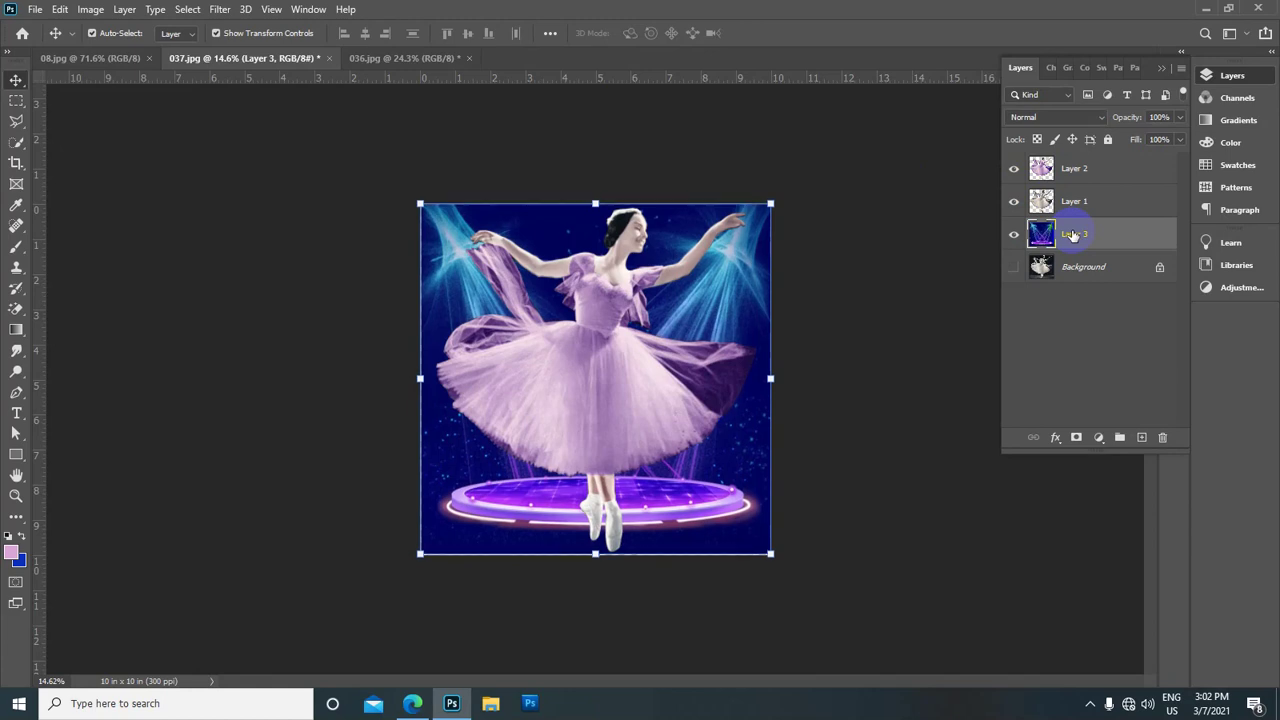
{"action": "left_click", "coordinate": [1100, 180]}
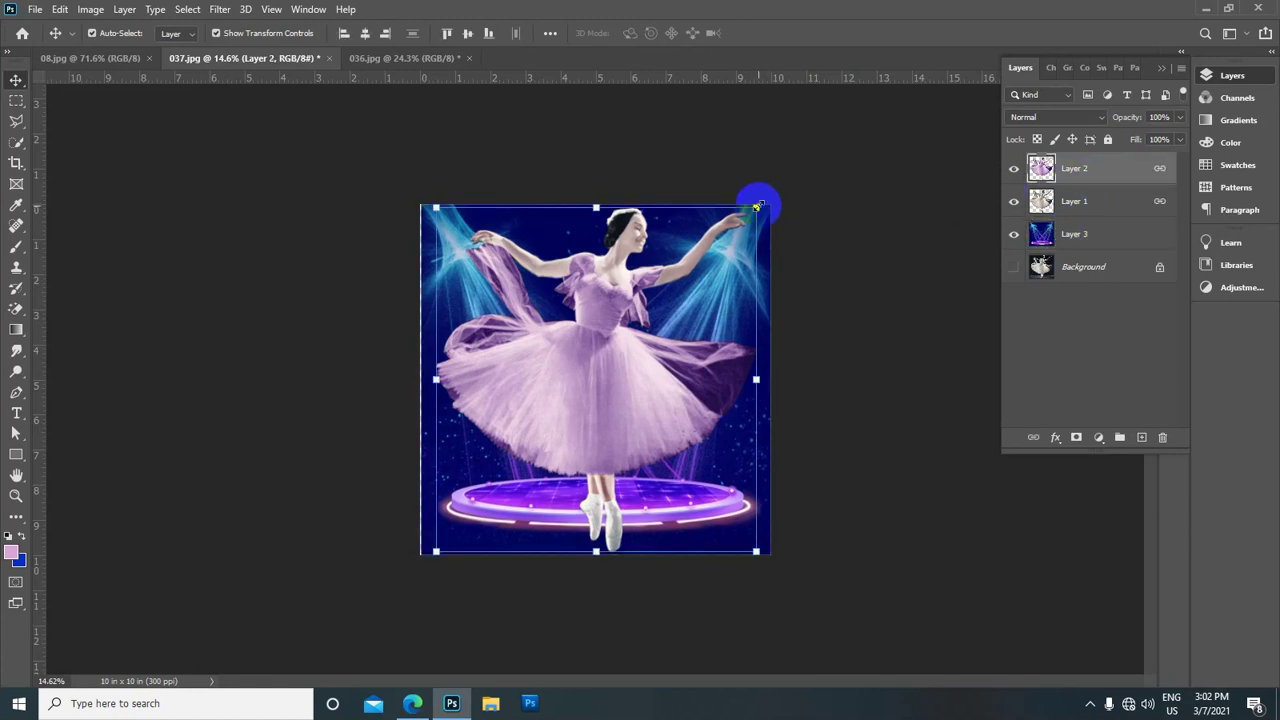
Scale the ballerina to 71.60% × 73.09%, commit, deselect and zoom out
{"action": "left_click_drag", "start_coordinate": [758, 206], "coordinate": [711, 255]}
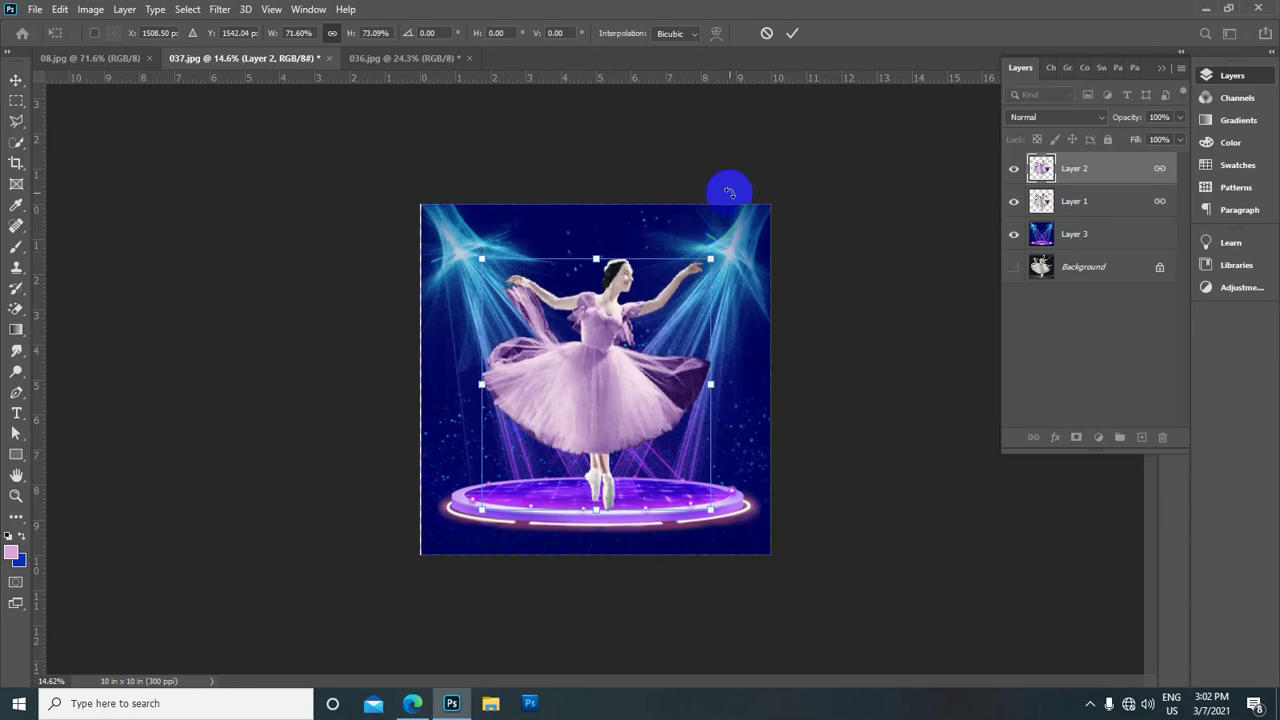
{"action": "left_click", "coordinate": [791, 33]}
{"action": "left_click", "coordinate": [733, 236]}
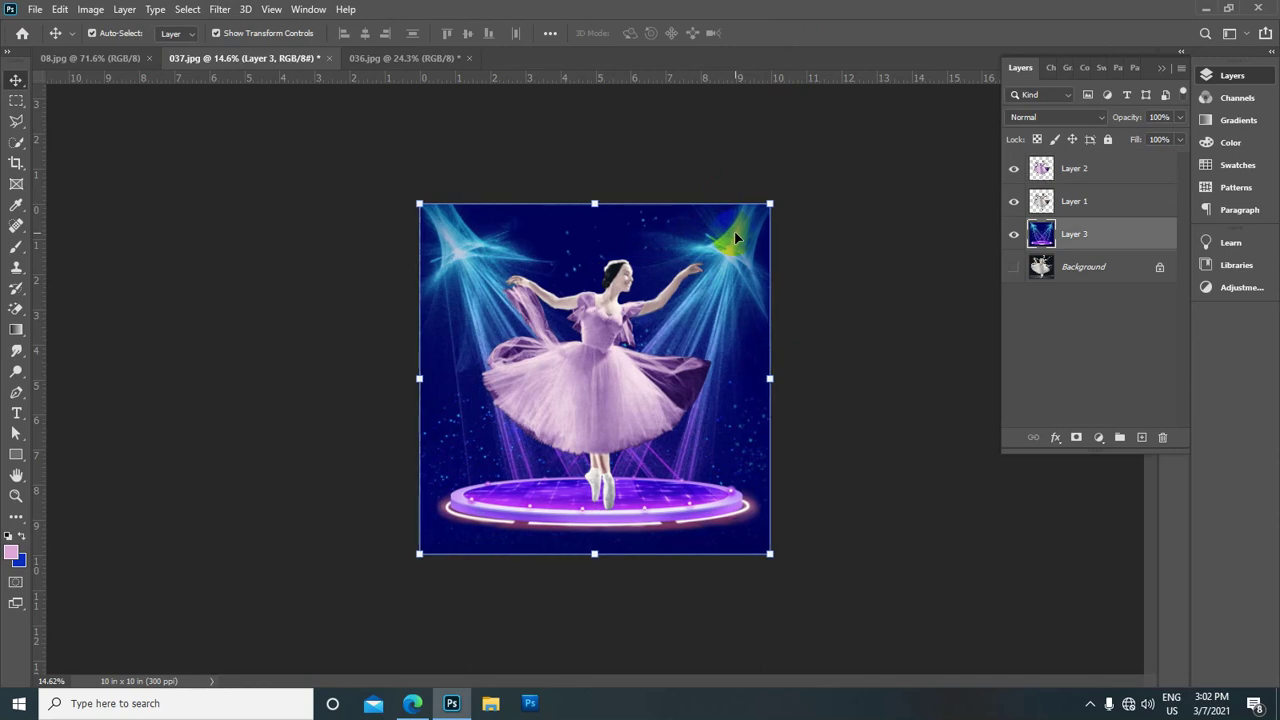
{"action": "left_click", "coordinate": [829, 163]}
{"action": "key", "text": "ctrl+minus"}
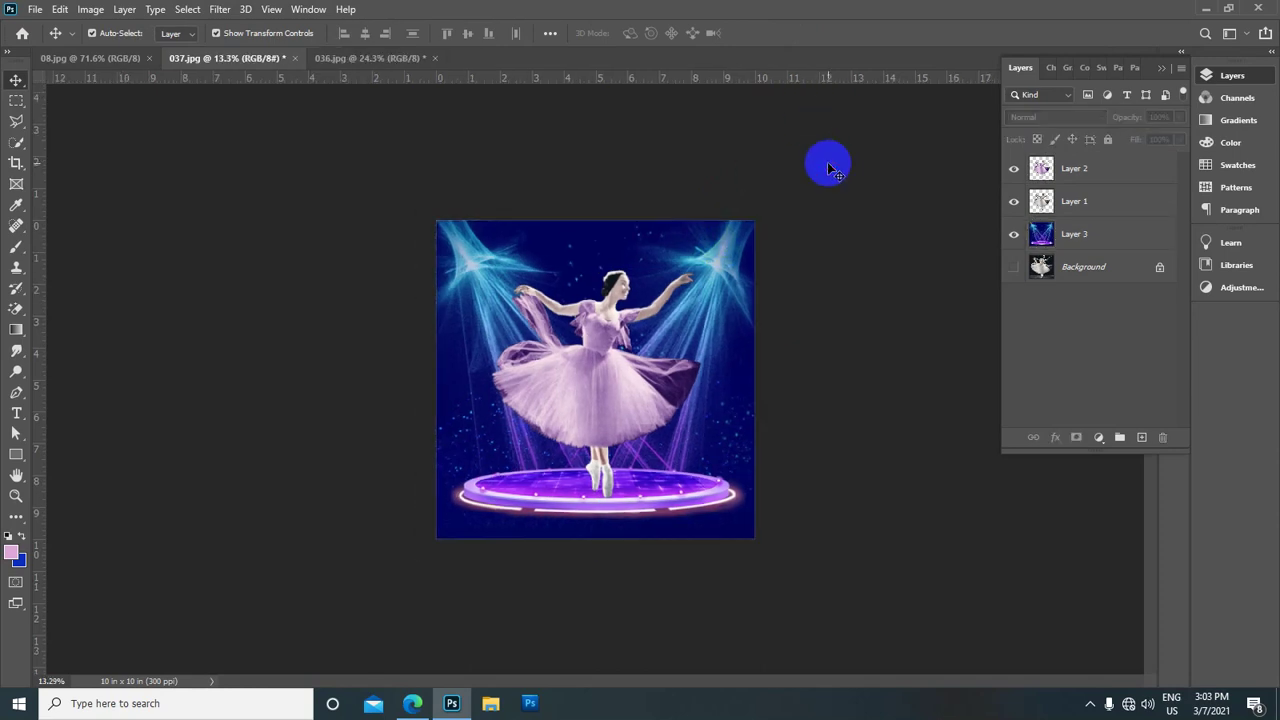
Glance at the 08.jpg comparison and stage tabs, then return to the ballerina composite
{"action": "left_click", "coordinate": [118, 59]}
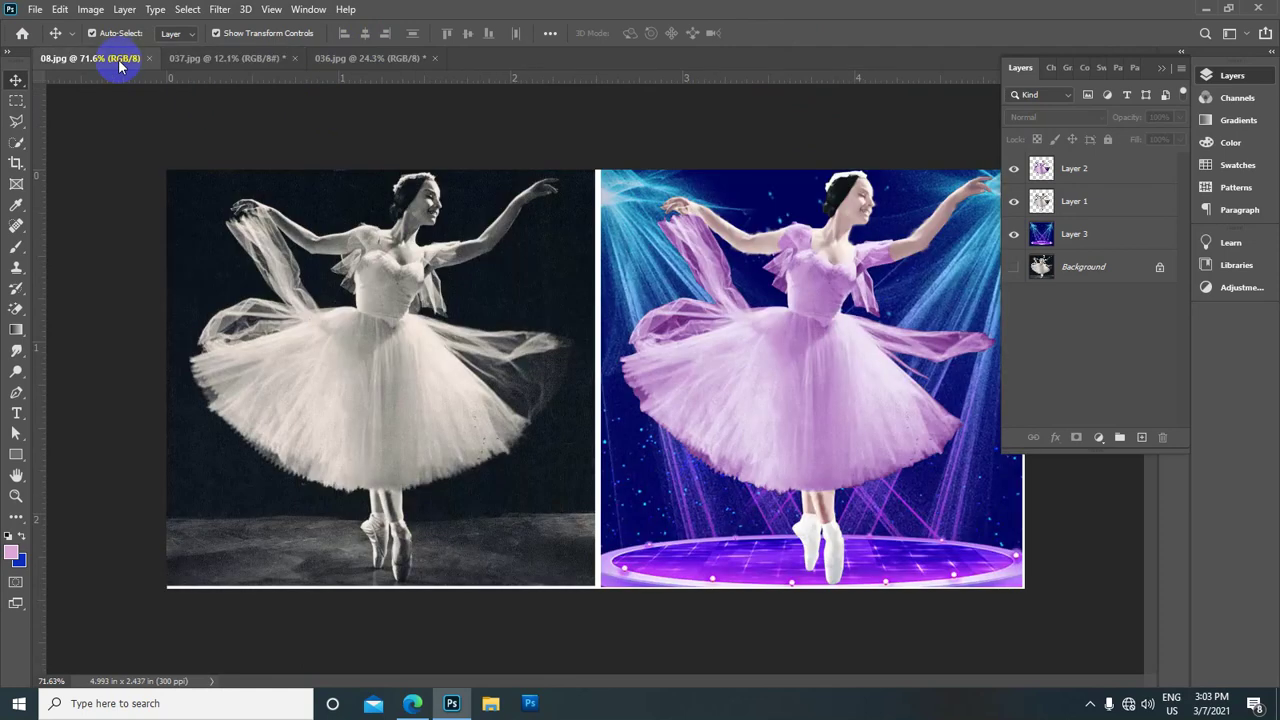
{"action": "left_click", "coordinate": [330, 57]}
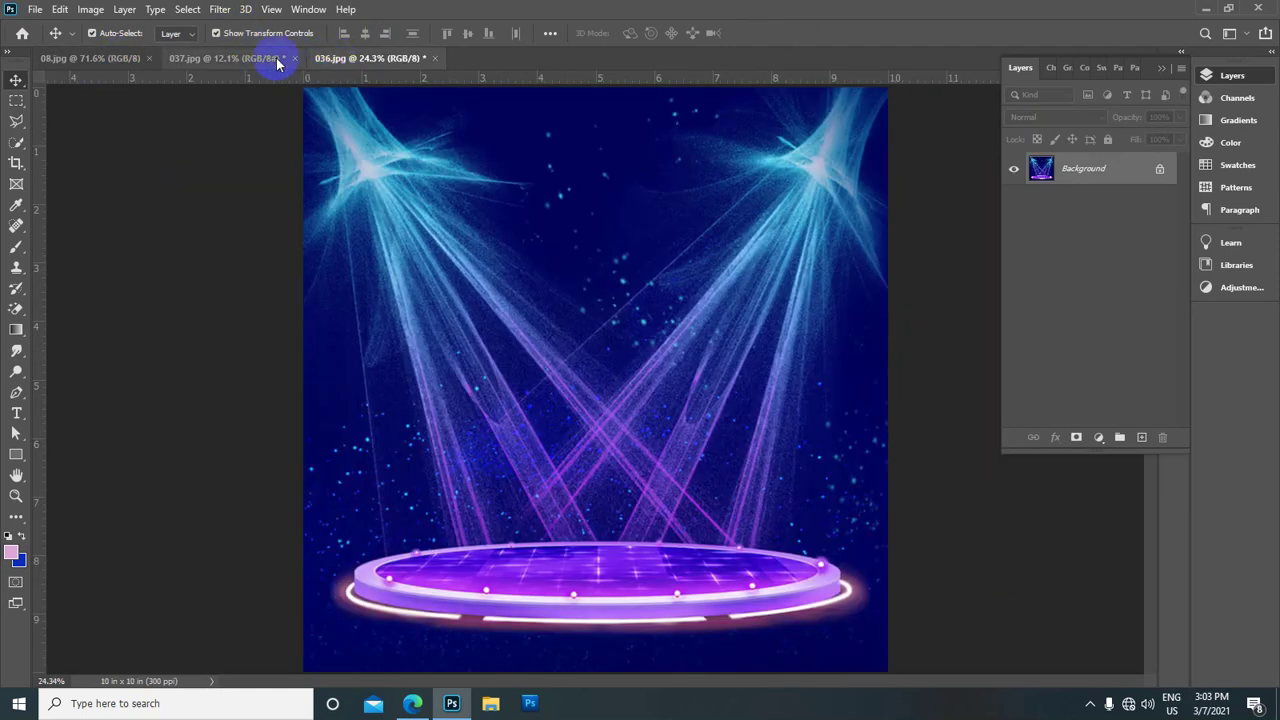
{"action": "left_click", "coordinate": [252, 62]}
{"action": "scroll", "coordinate": [635, 300], "scroll_direction": "up", "scroll_amount": 5}
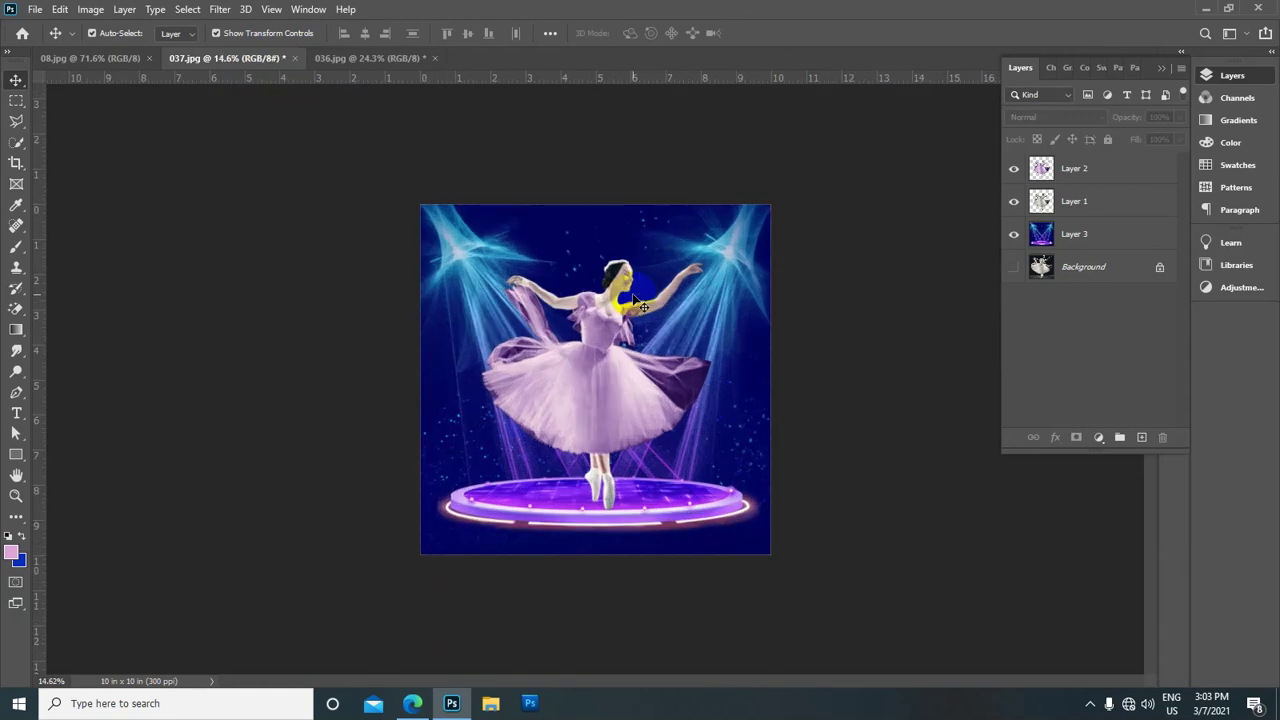
{"action": "scroll", "coordinate": [635, 300], "scroll_direction": "up", "scroll_amount": 2}
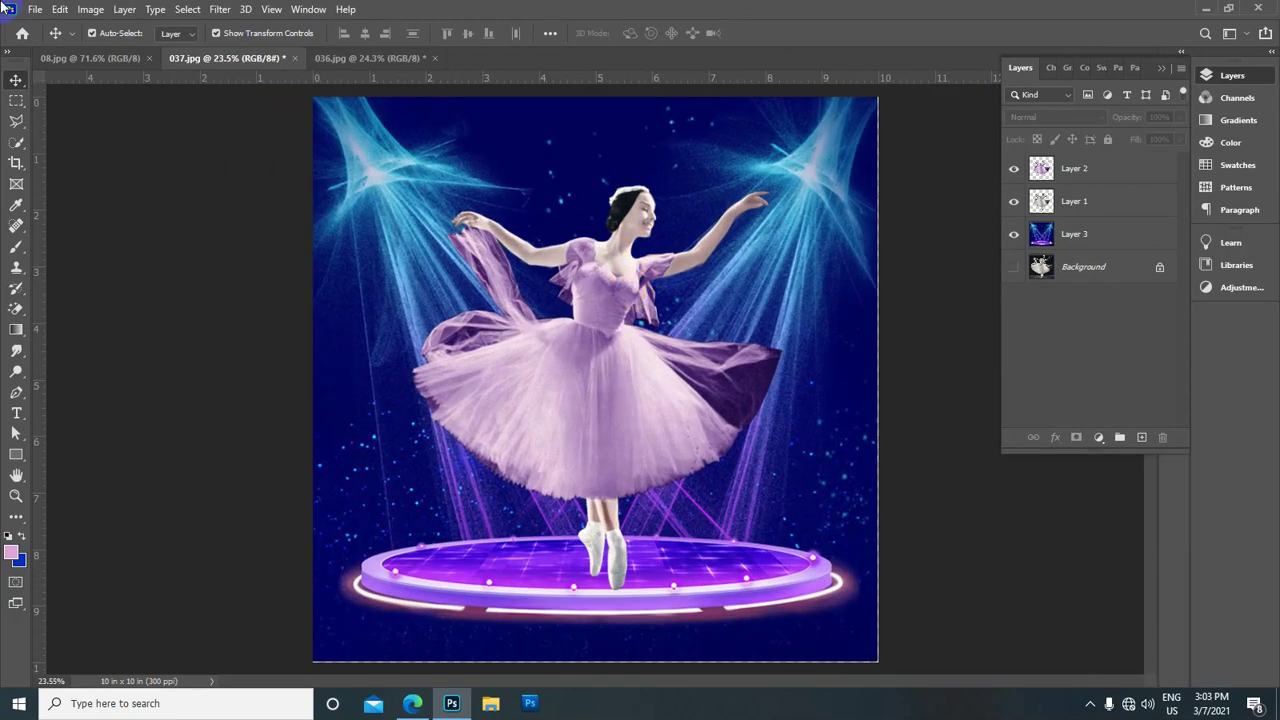
Start a Save As in JPEG format, cancel it, and switch to the 08.jpg comparison
{"action": "left_click", "coordinate": [38, 10]}
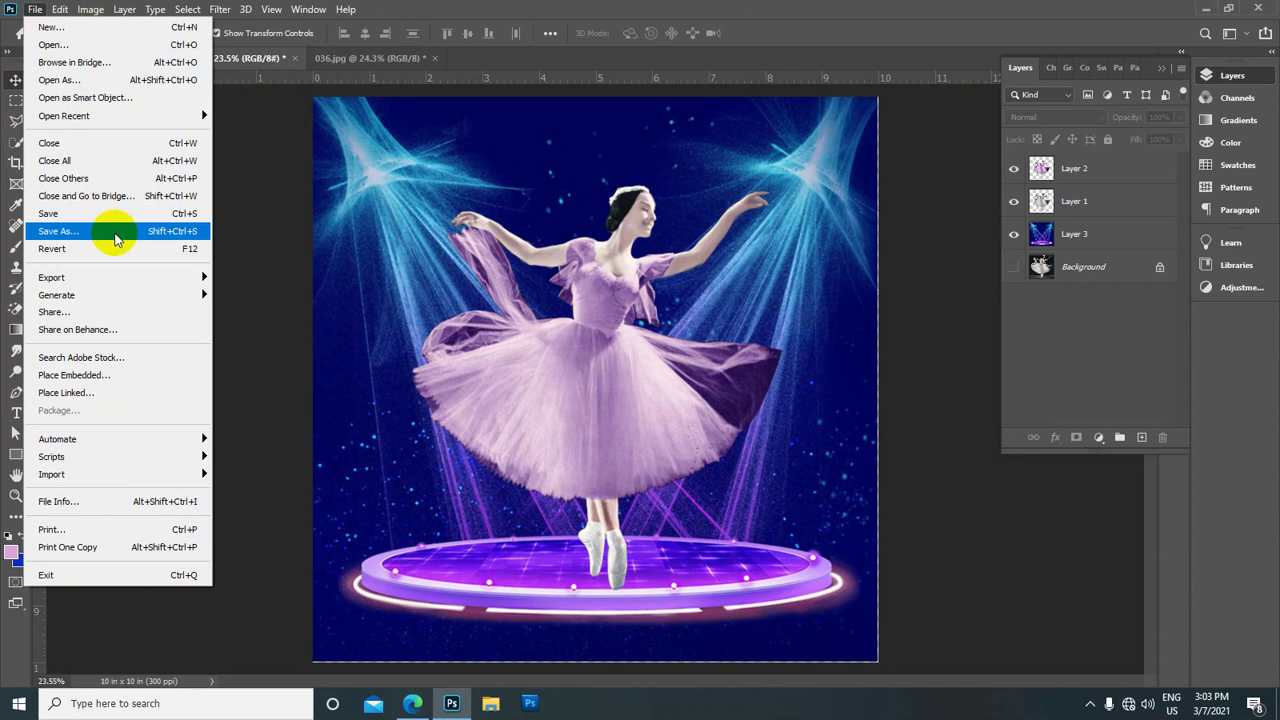
{"action": "left_click", "coordinate": [115, 238]}
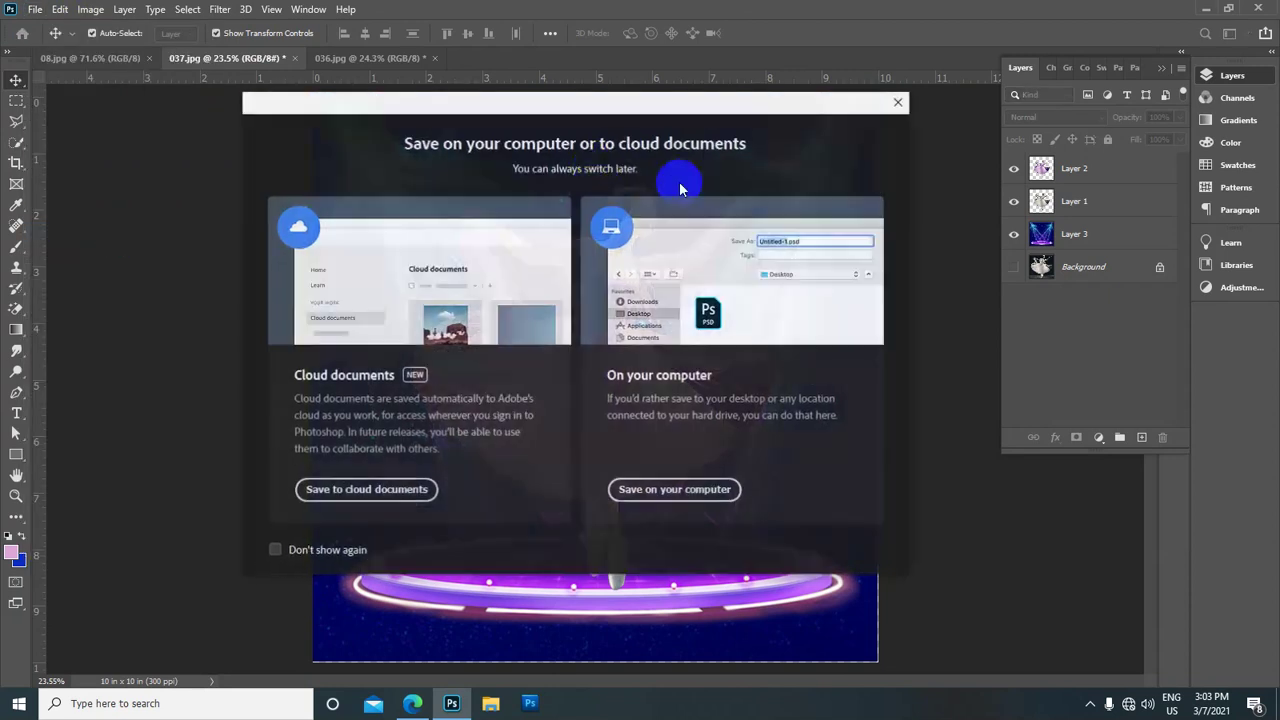
{"action": "left_click", "coordinate": [651, 490]}
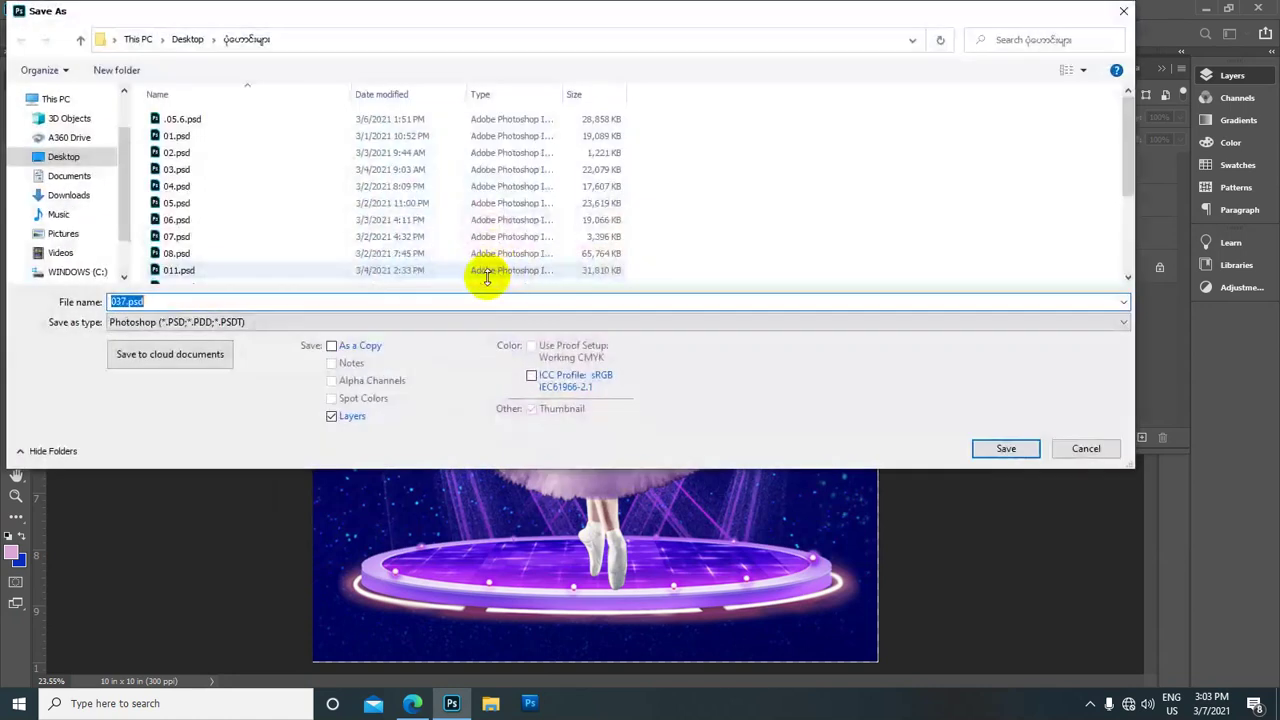
{"action": "left_click", "coordinate": [253, 325]}
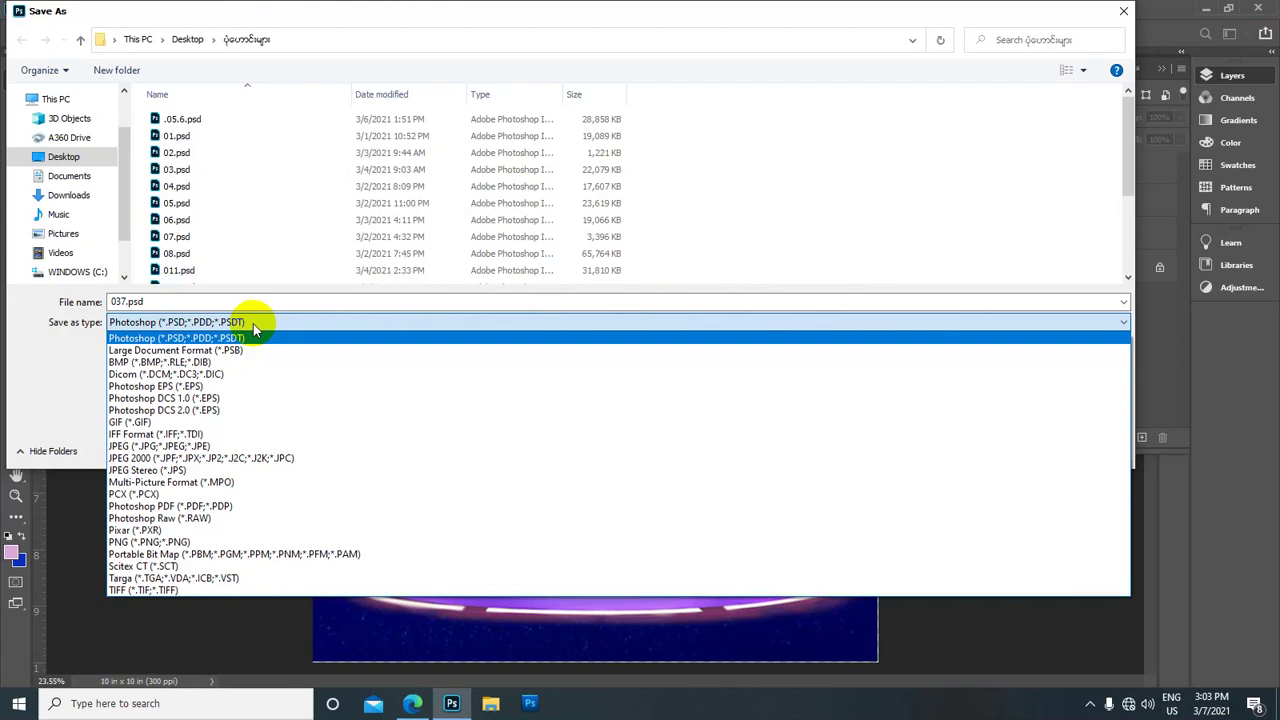
{"action": "left_click", "coordinate": [238, 446]}
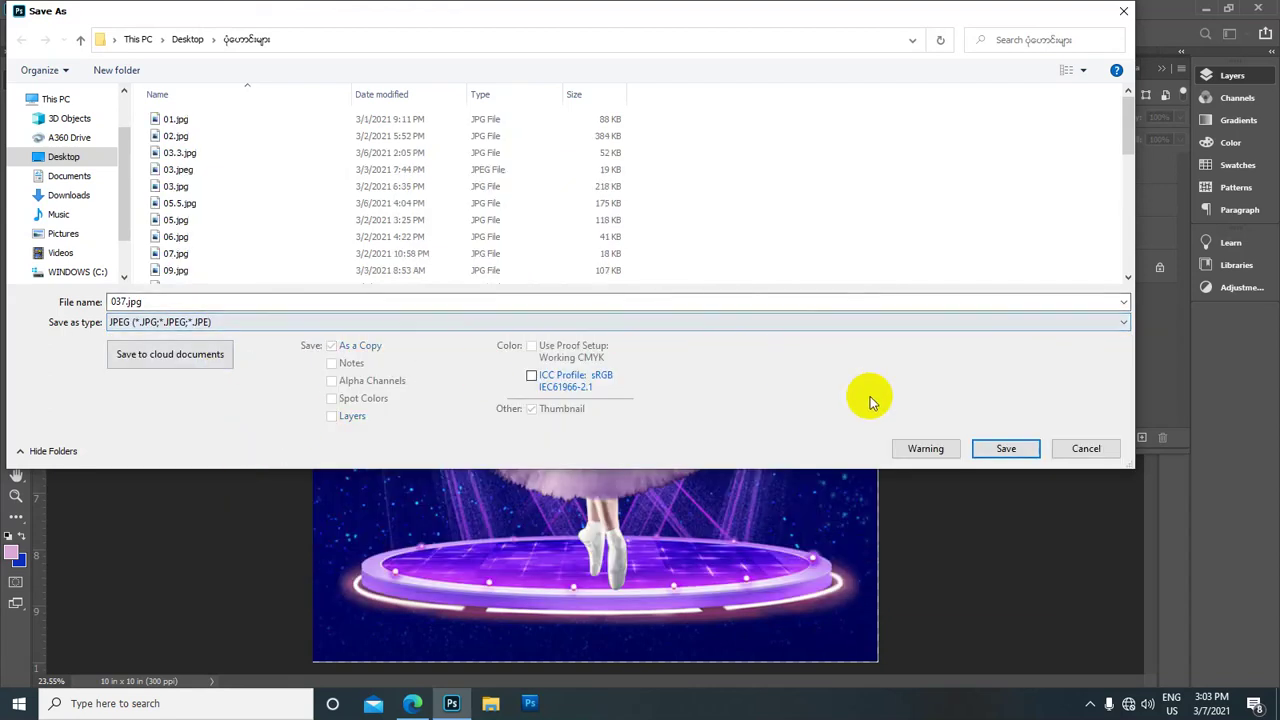
{"action": "left_click", "coordinate": [1070, 450]}
{"action": "left_click", "coordinate": [614, 257]}
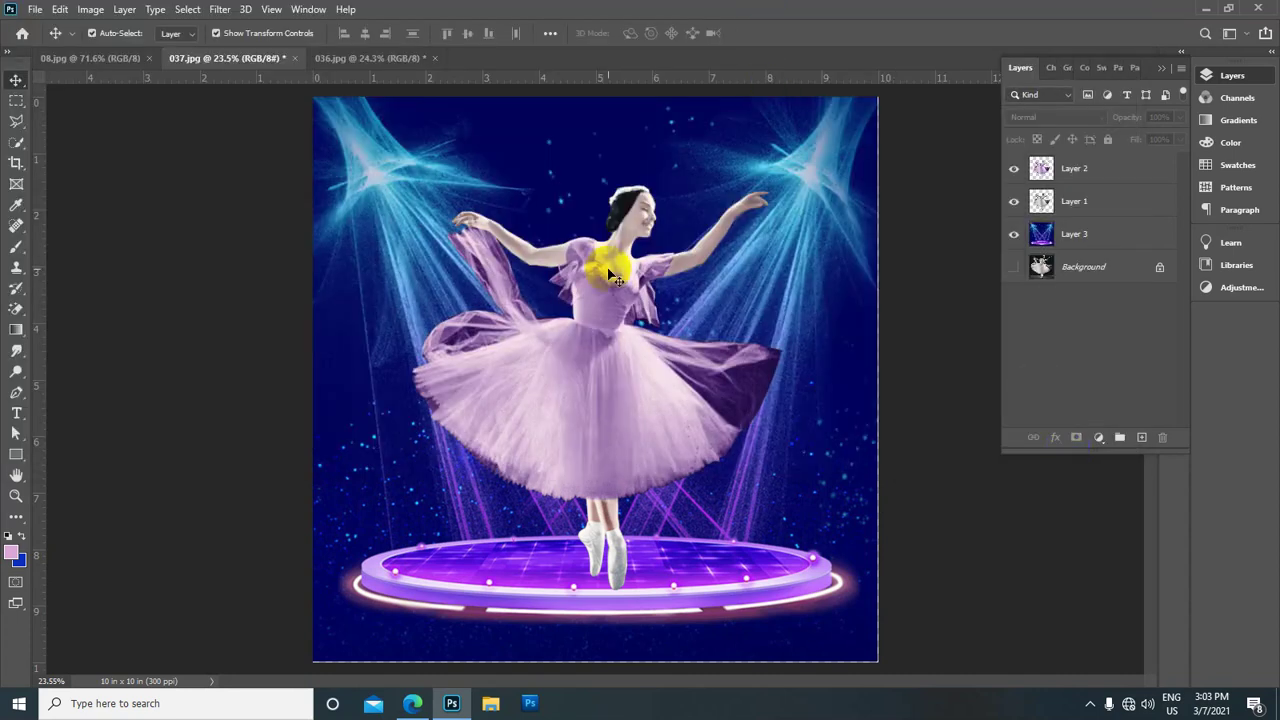
{"action": "left_click", "coordinate": [100, 58]}
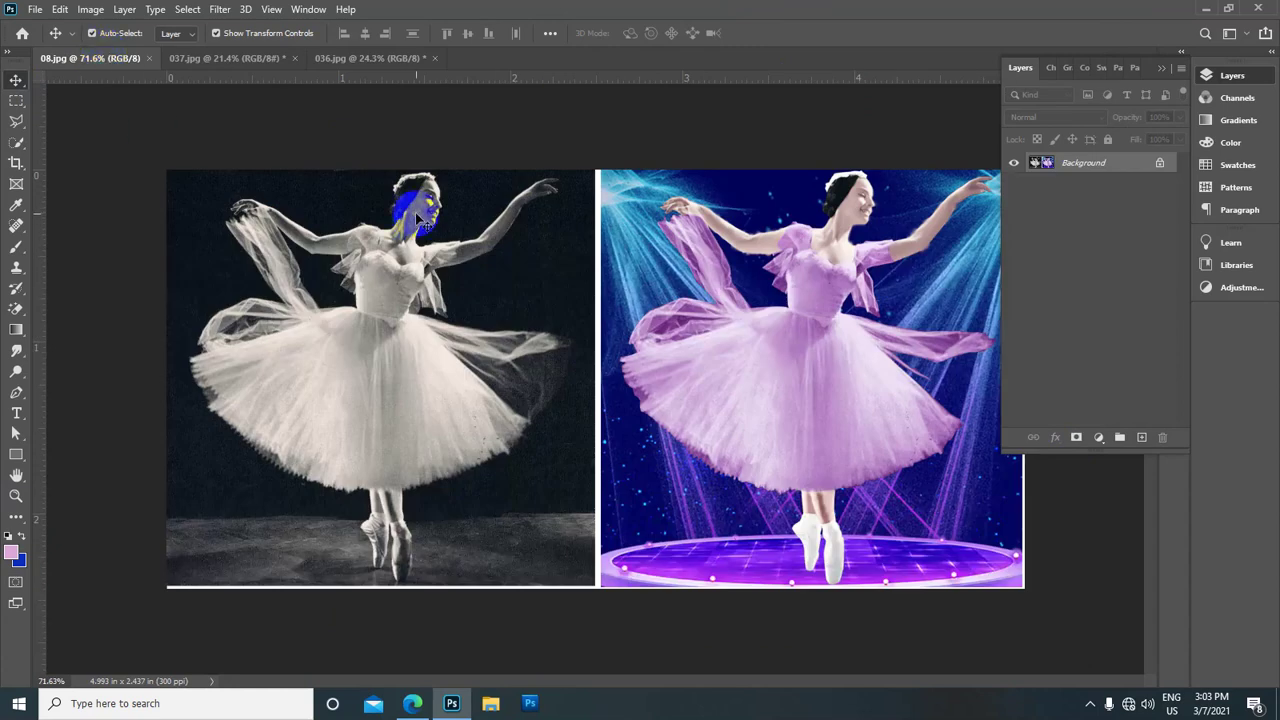
{"action": "scroll", "coordinate": [805, 270], "scroll_direction": "down", "scroll_amount": 1}
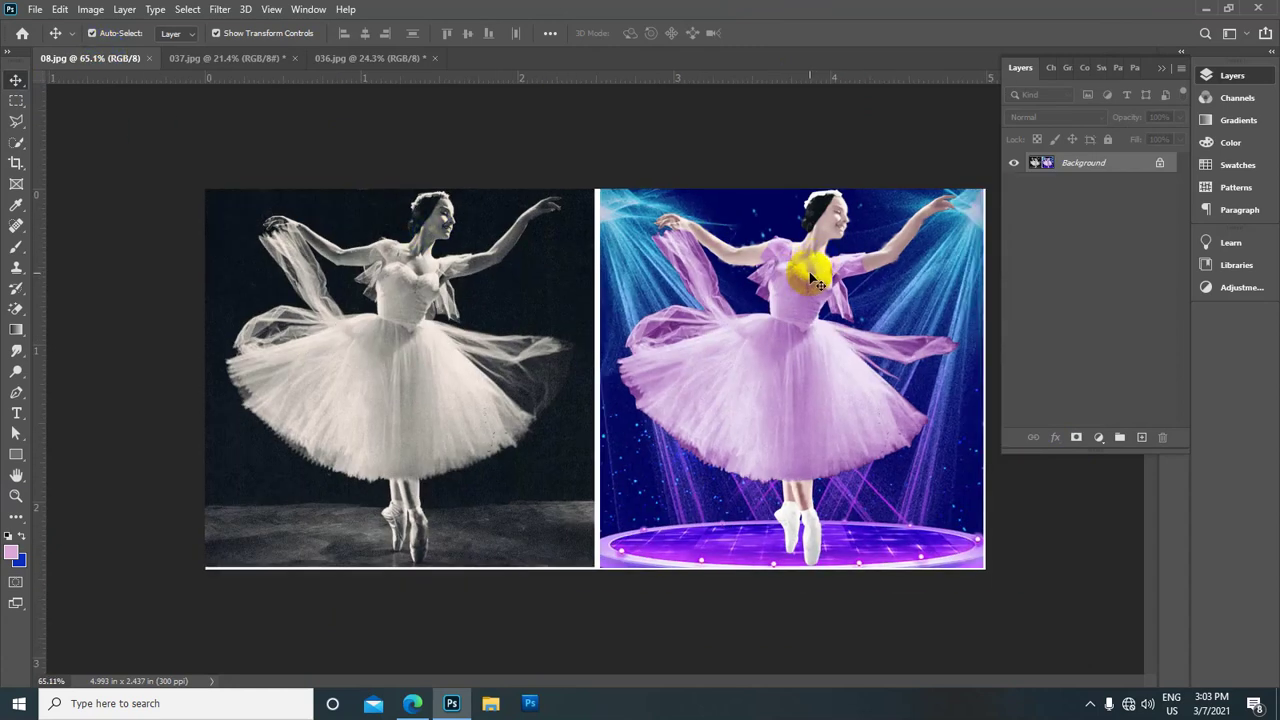